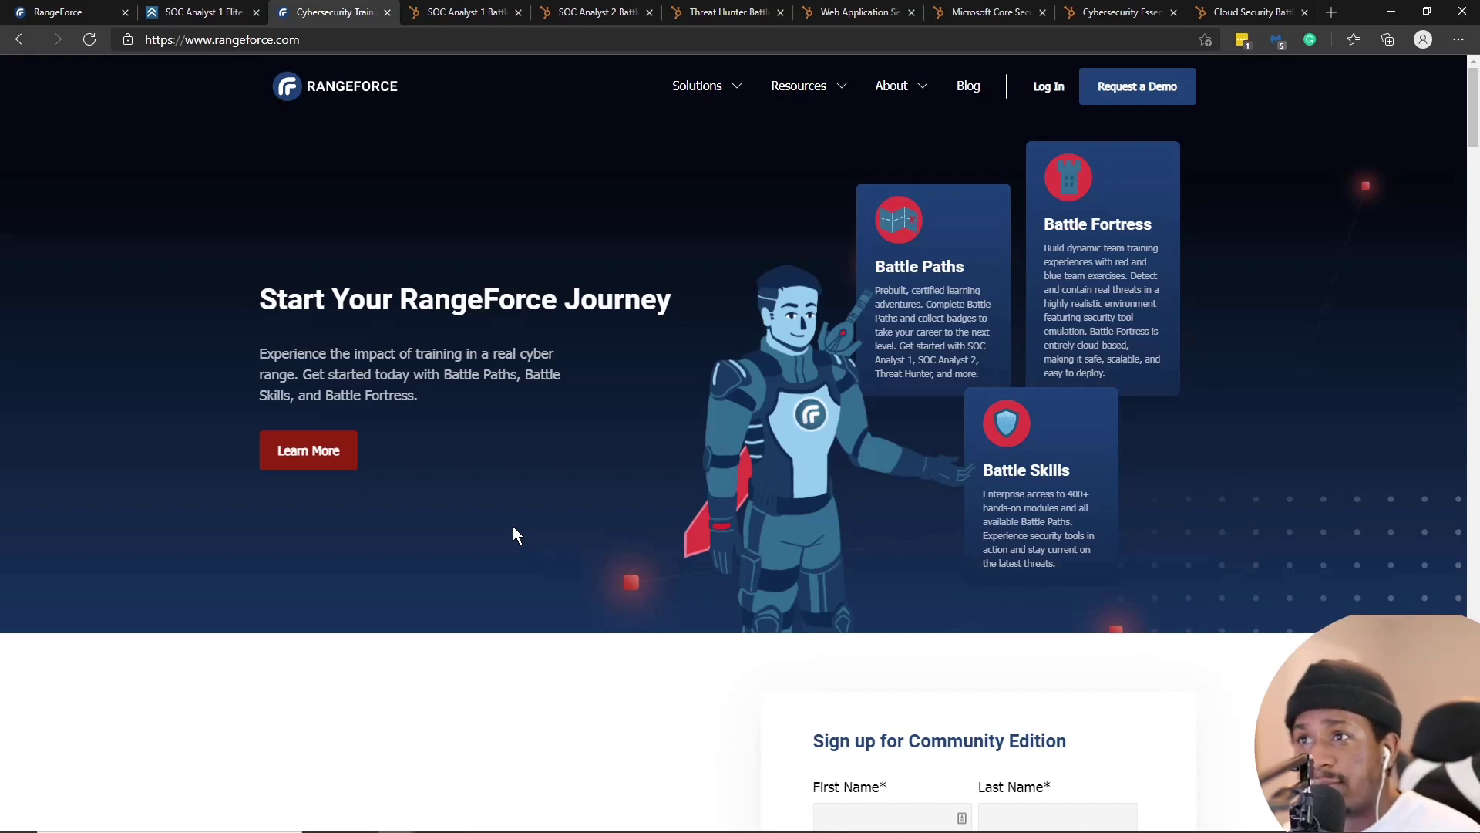
# - Switch the RangeForce portal role to learner in RangeForce Community and show that role's course list
pyautogui.click(57, 10)
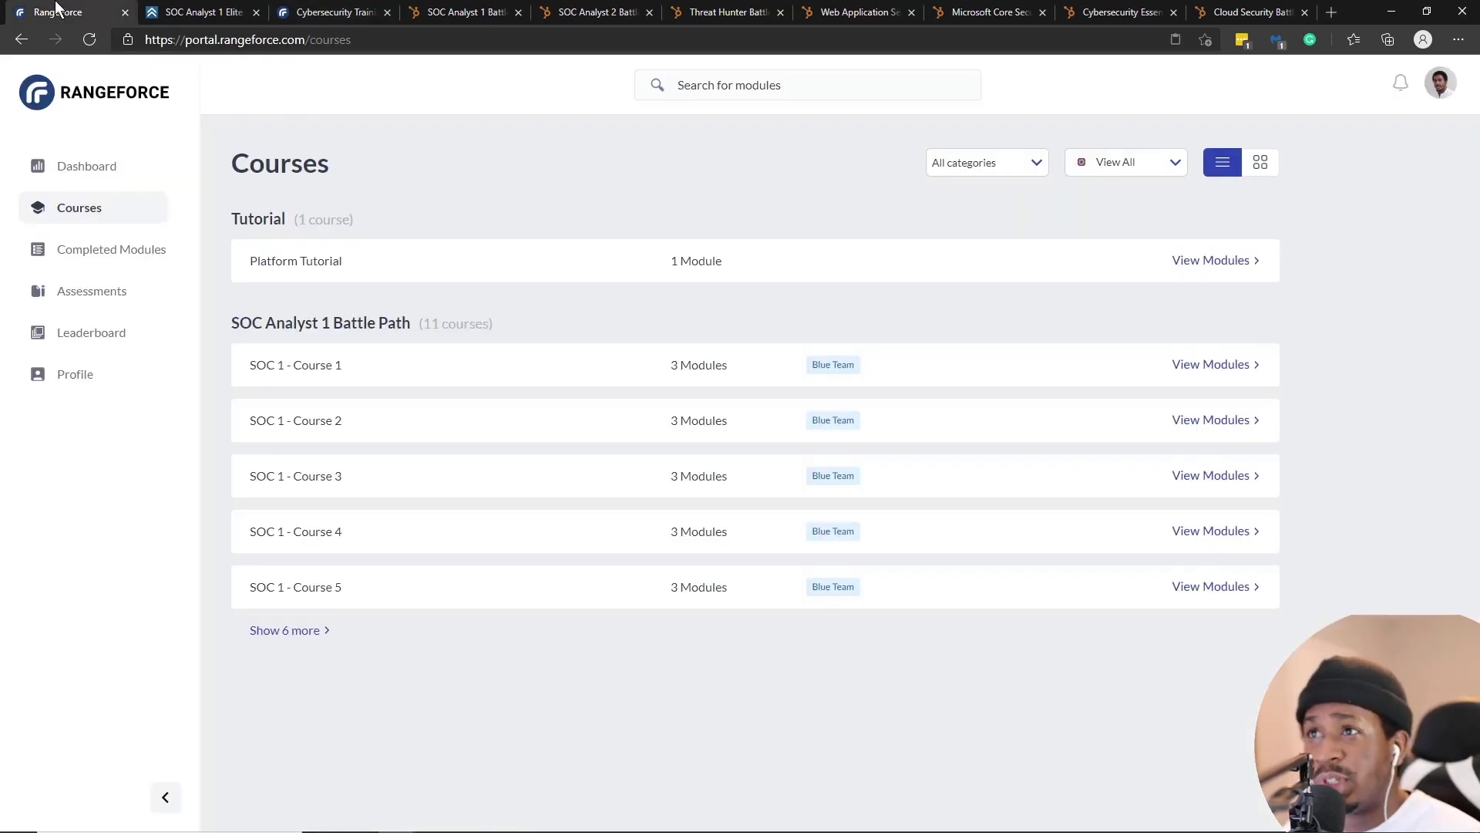
pyautogui.click(1441, 82)
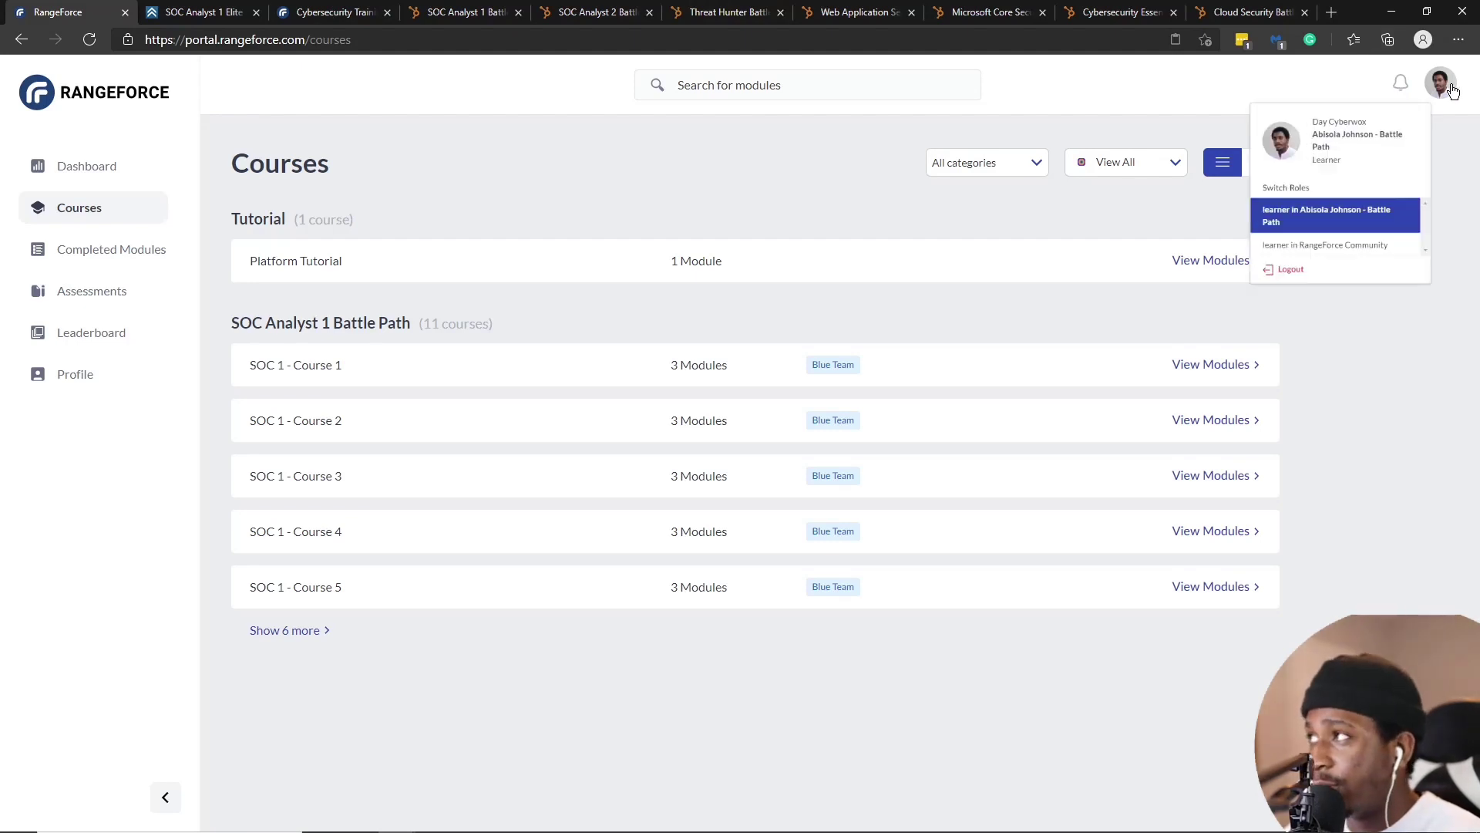
pyautogui.click(1270, 281)
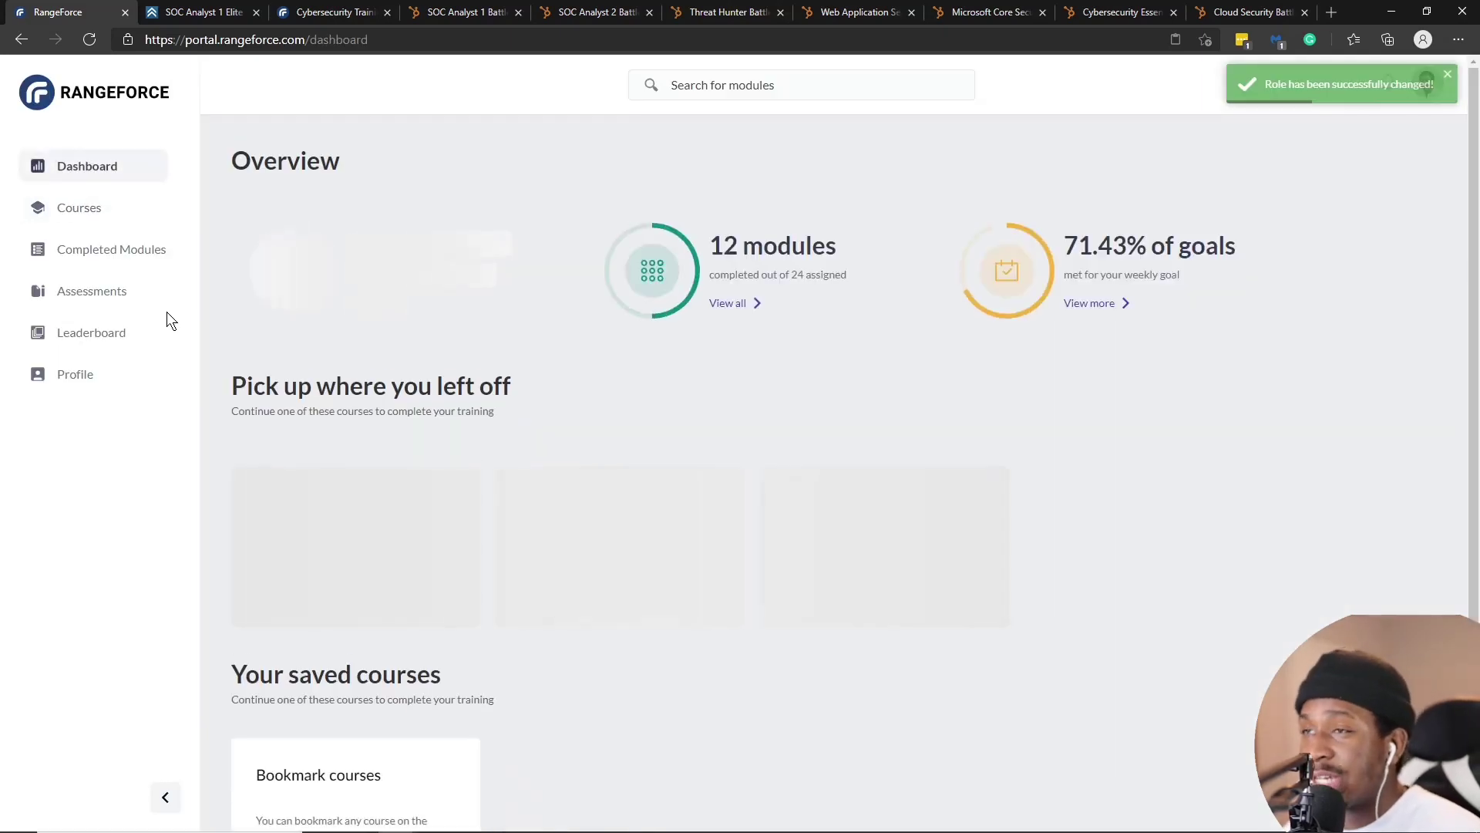
pyautogui.click(68, 206)
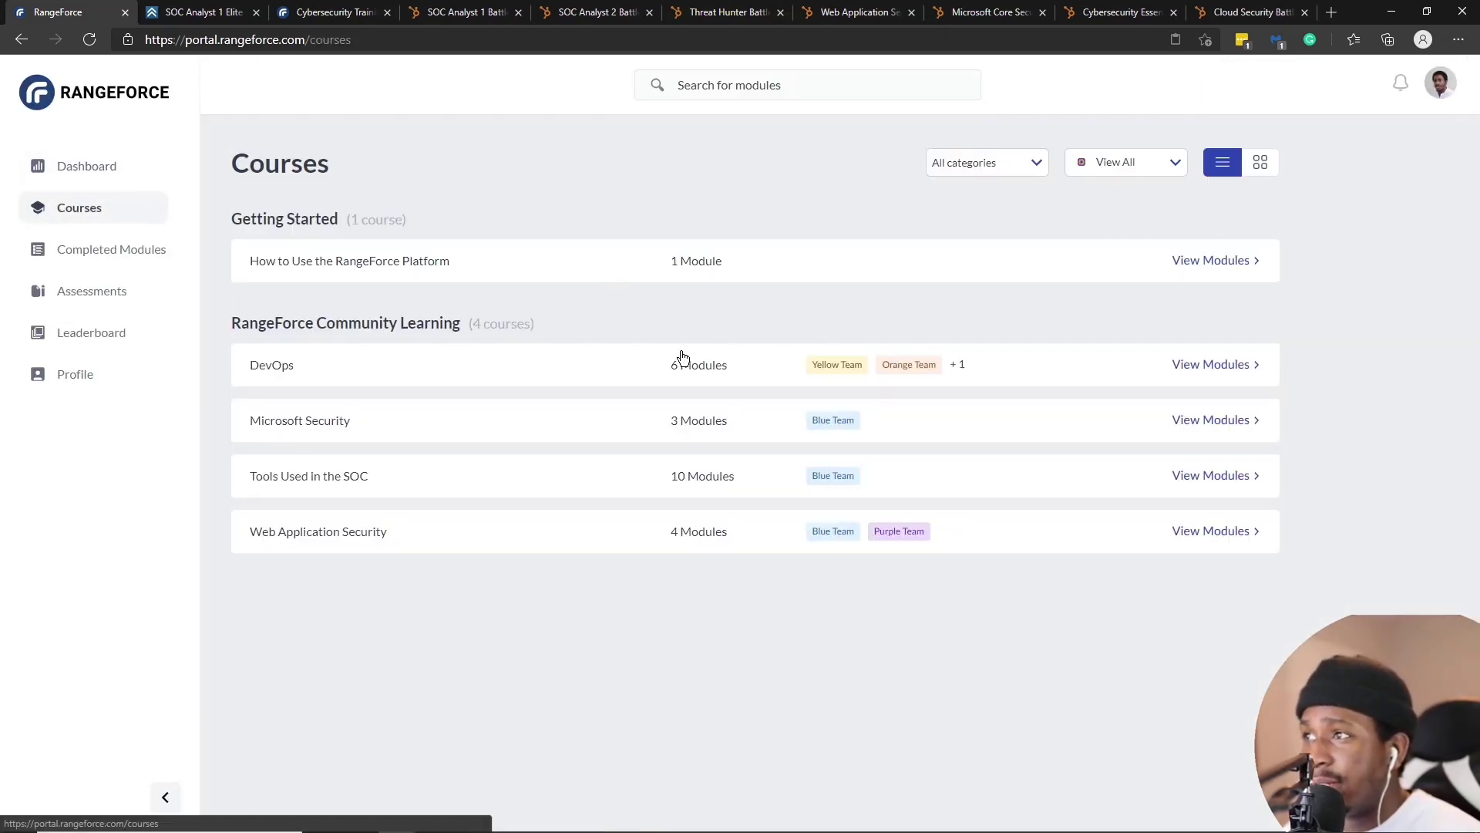
# - Open the Tools Used in the SOC course and look through its list of modules
pyautogui.click(347, 472)
pyautogui.scroll(-3, 446, 414)
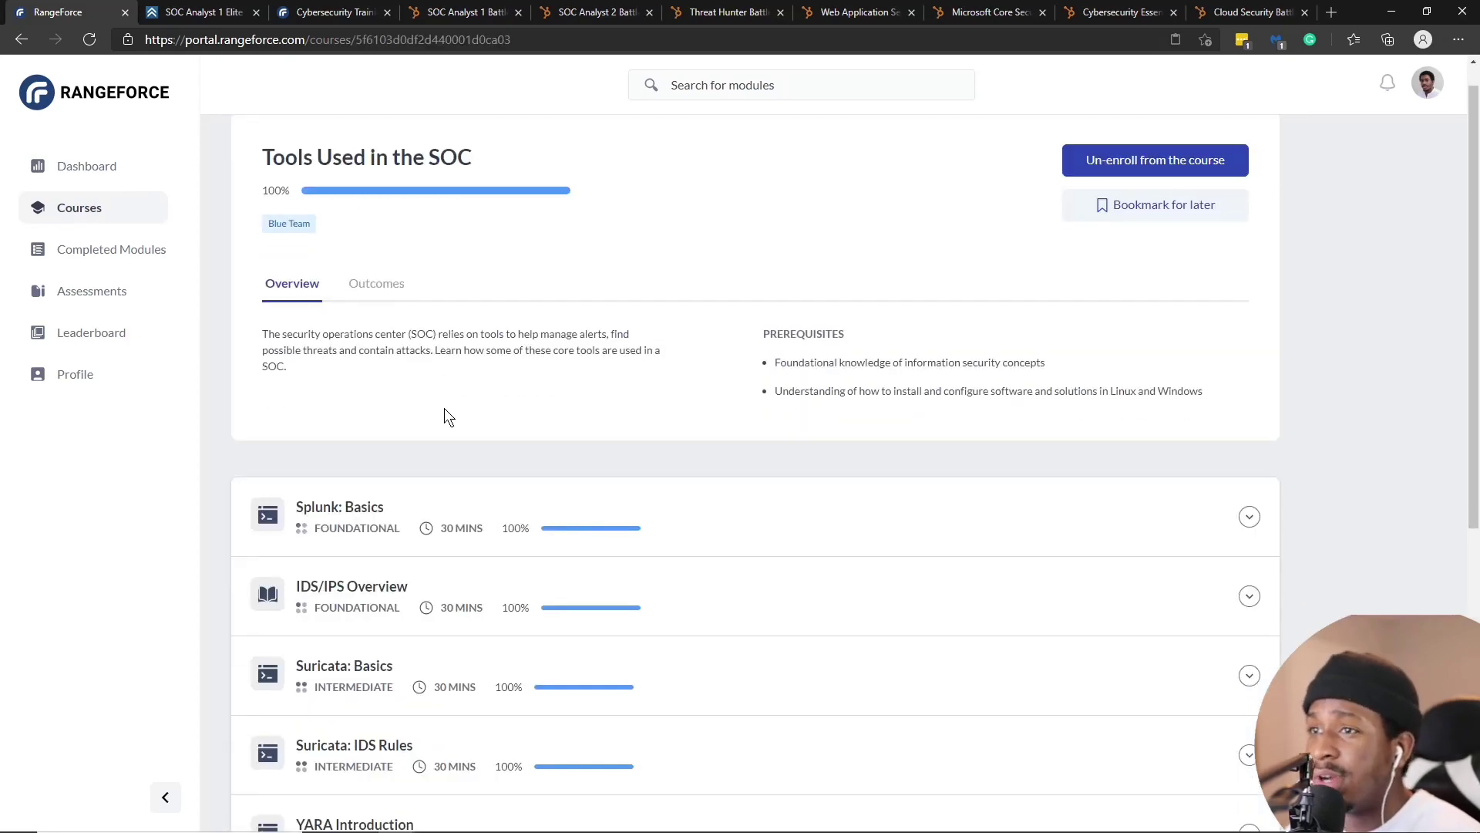
pyautogui.scroll(-1, 445, 414)
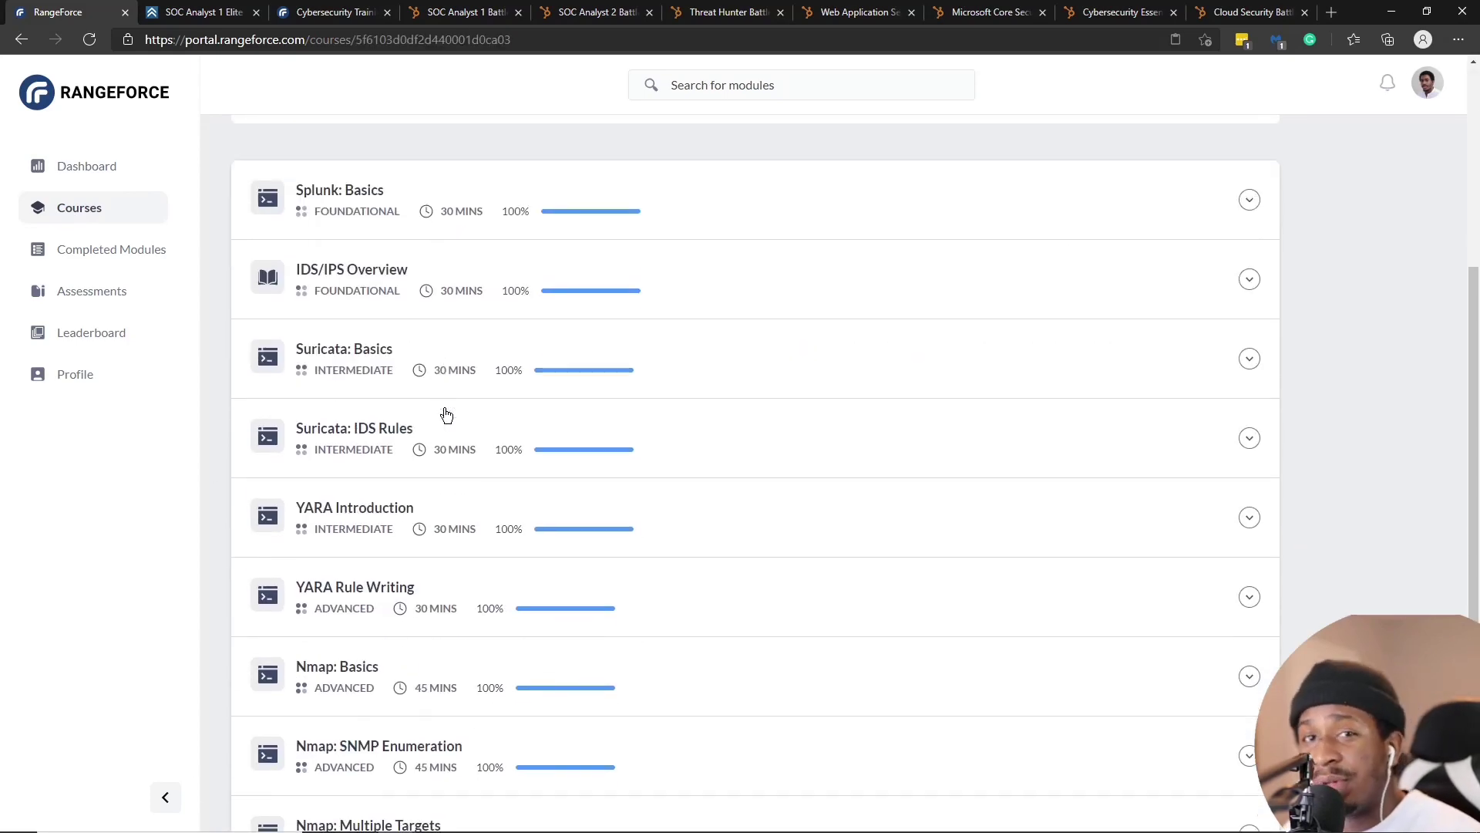
pyautogui.scroll(-2, 445, 414)
pyautogui.scroll(3, 445, 414)
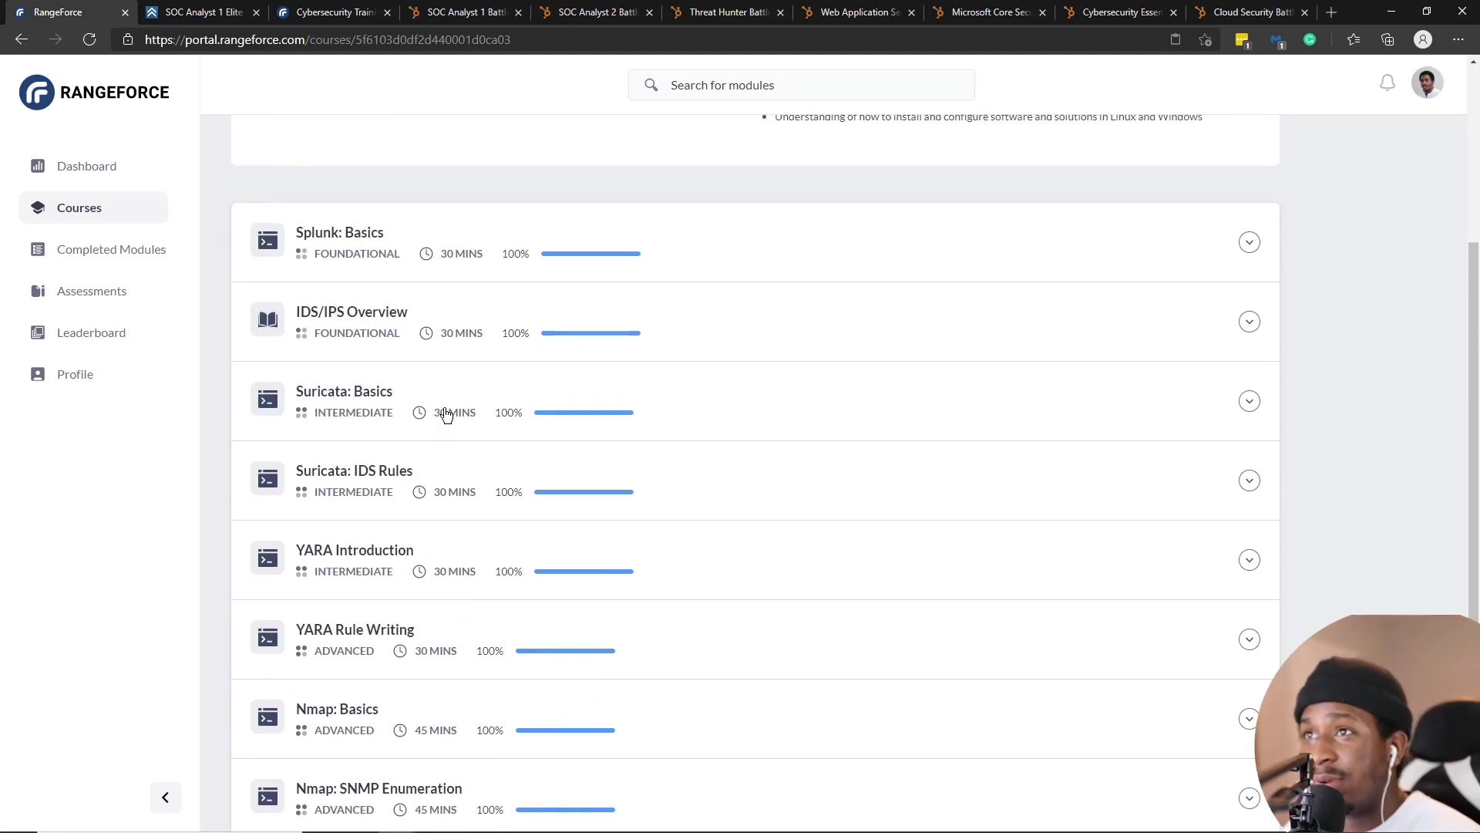
pyautogui.scroll(-3, 444, 394)
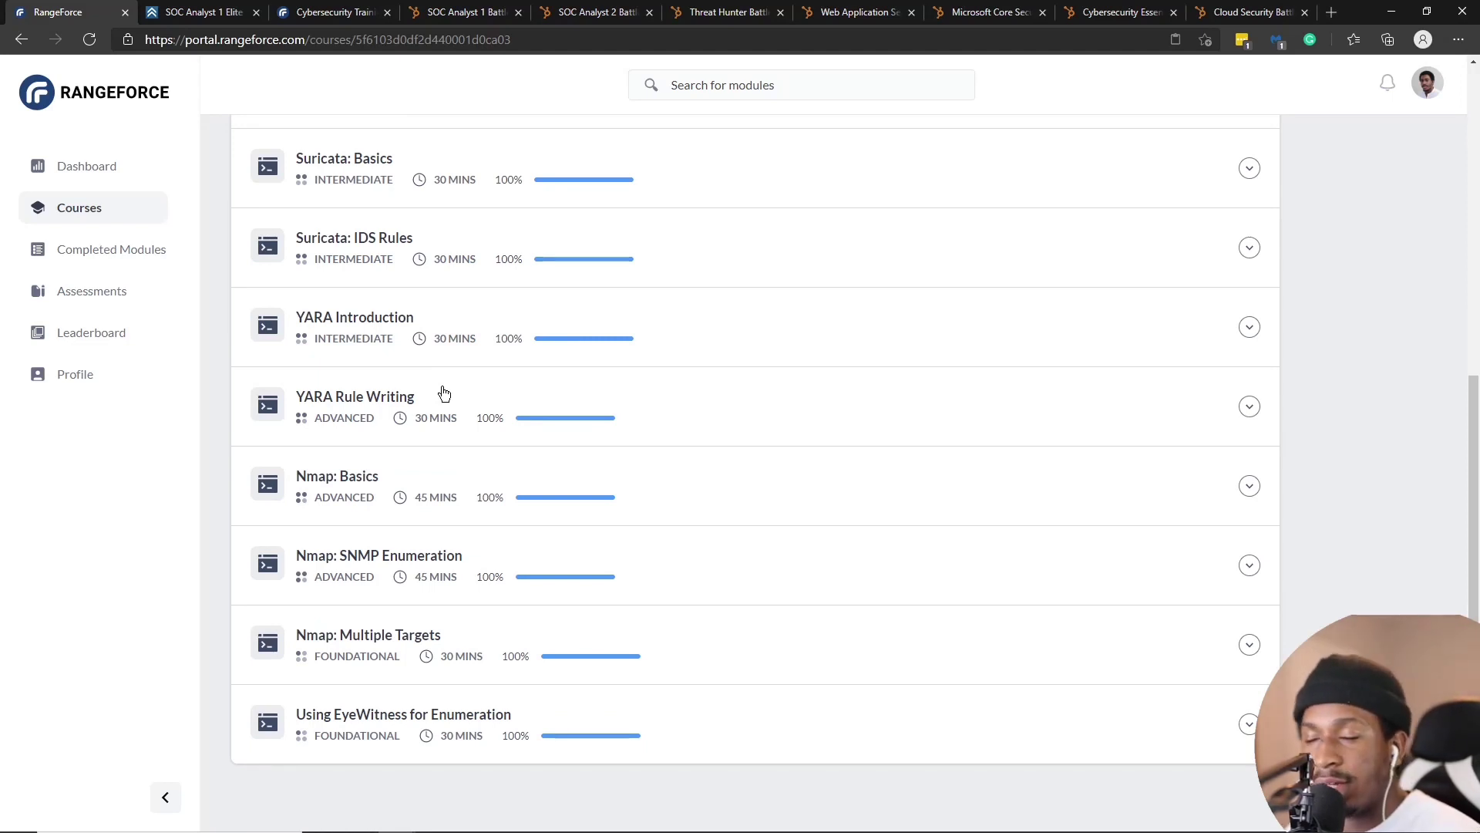
pyautogui.scroll(3, 444, 394)
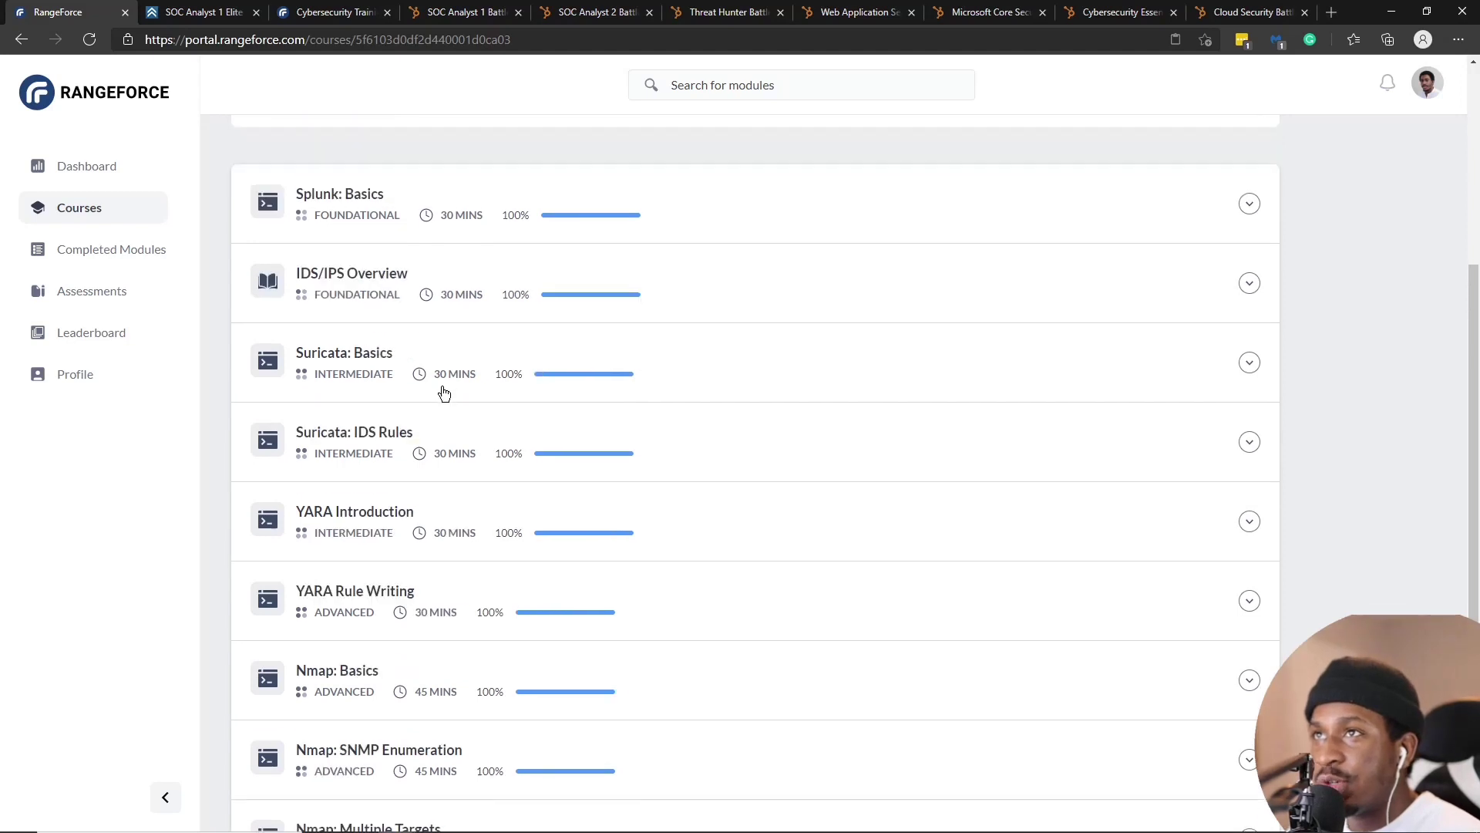
# - Expand the Splunk: Basics module to view its overview and tags, and collapse it again
pyautogui.click(326, 239)
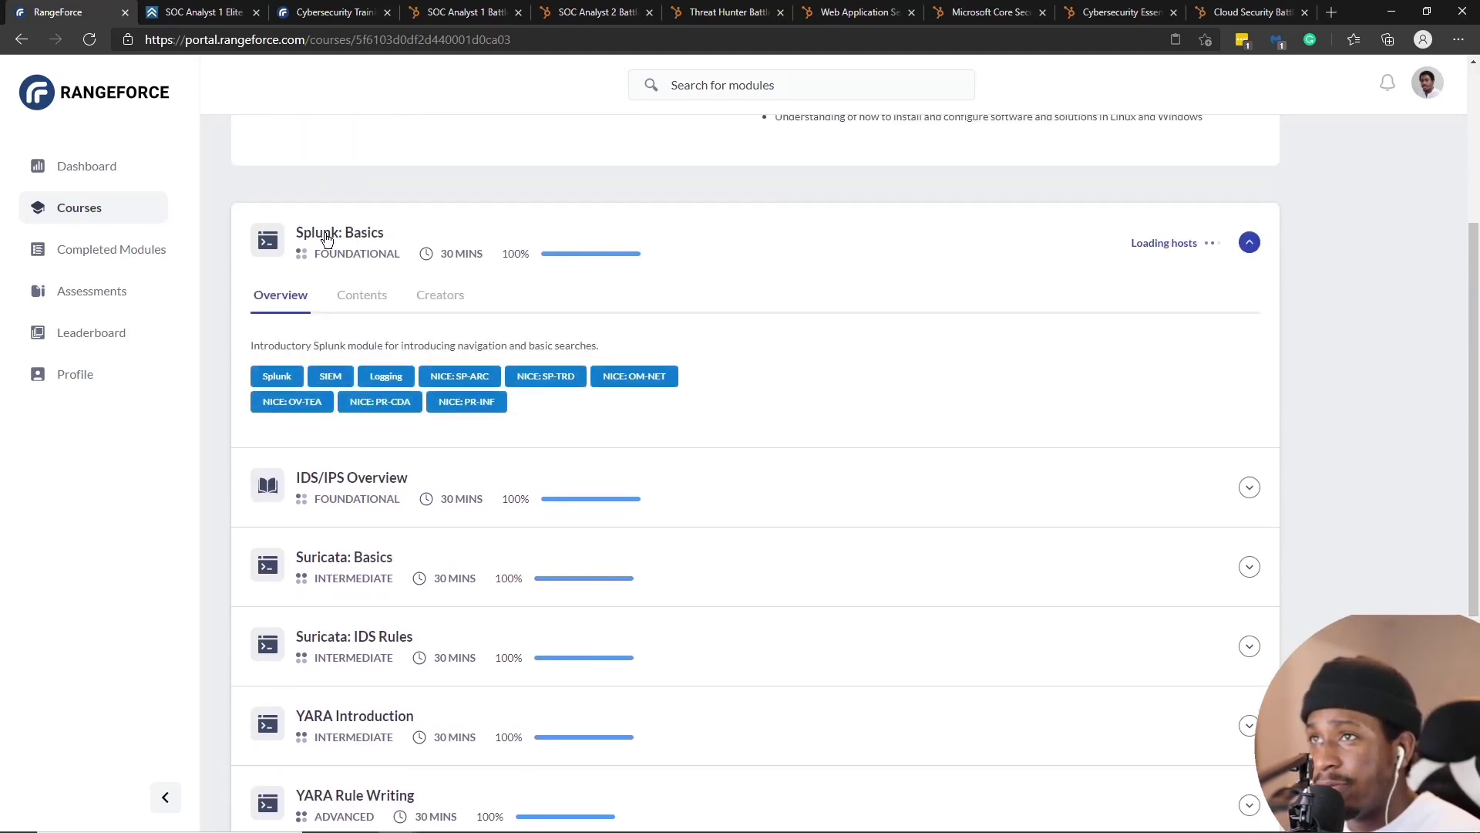
pyautogui.scroll(-1, 443, 234)
pyautogui.click(339, 129)
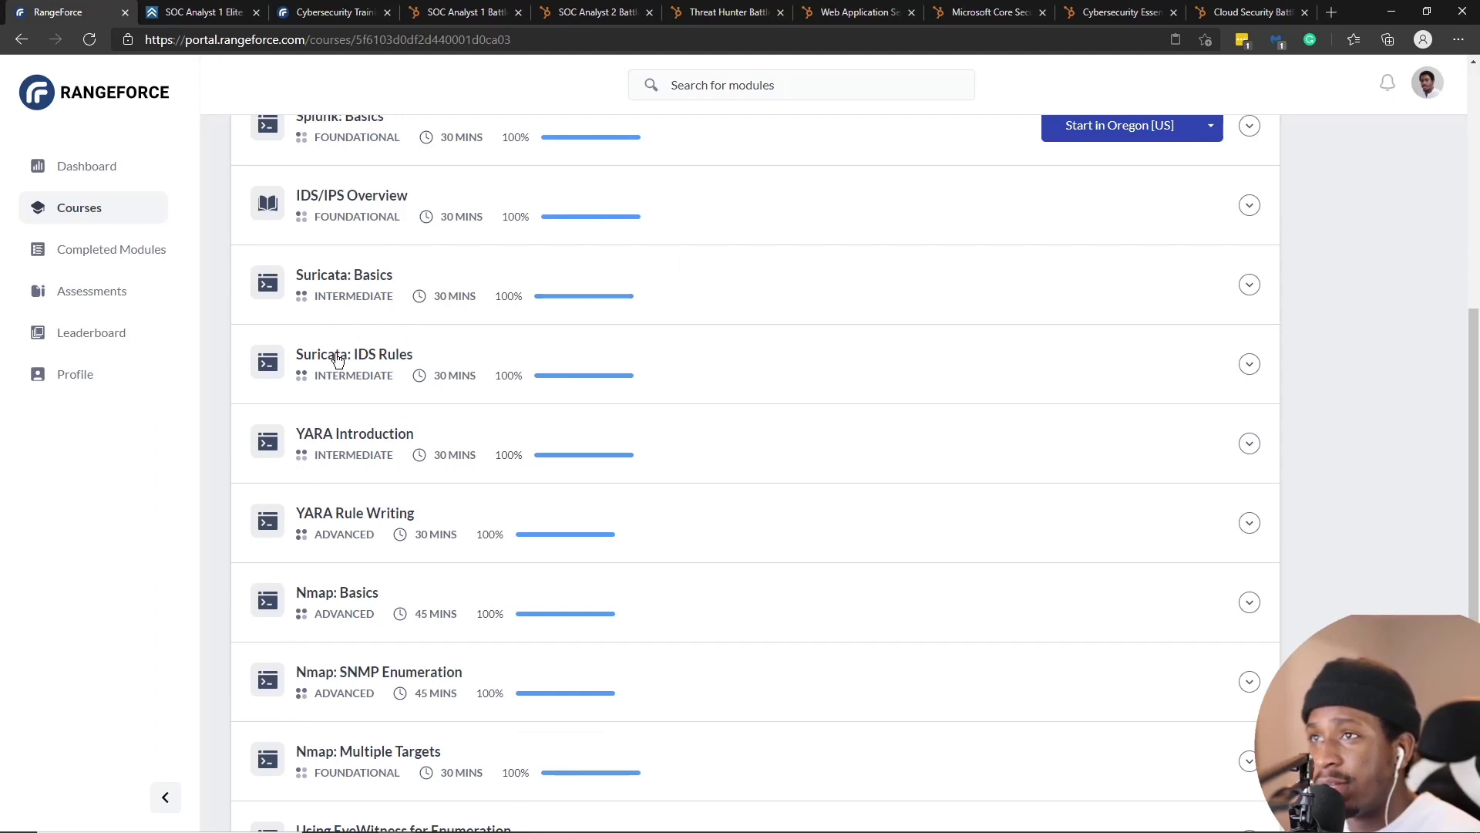
# - Read the contents description and learning outcomes of the Splunk: Basics module, and collapse the module
pyautogui.scroll(-1, 446, 512)
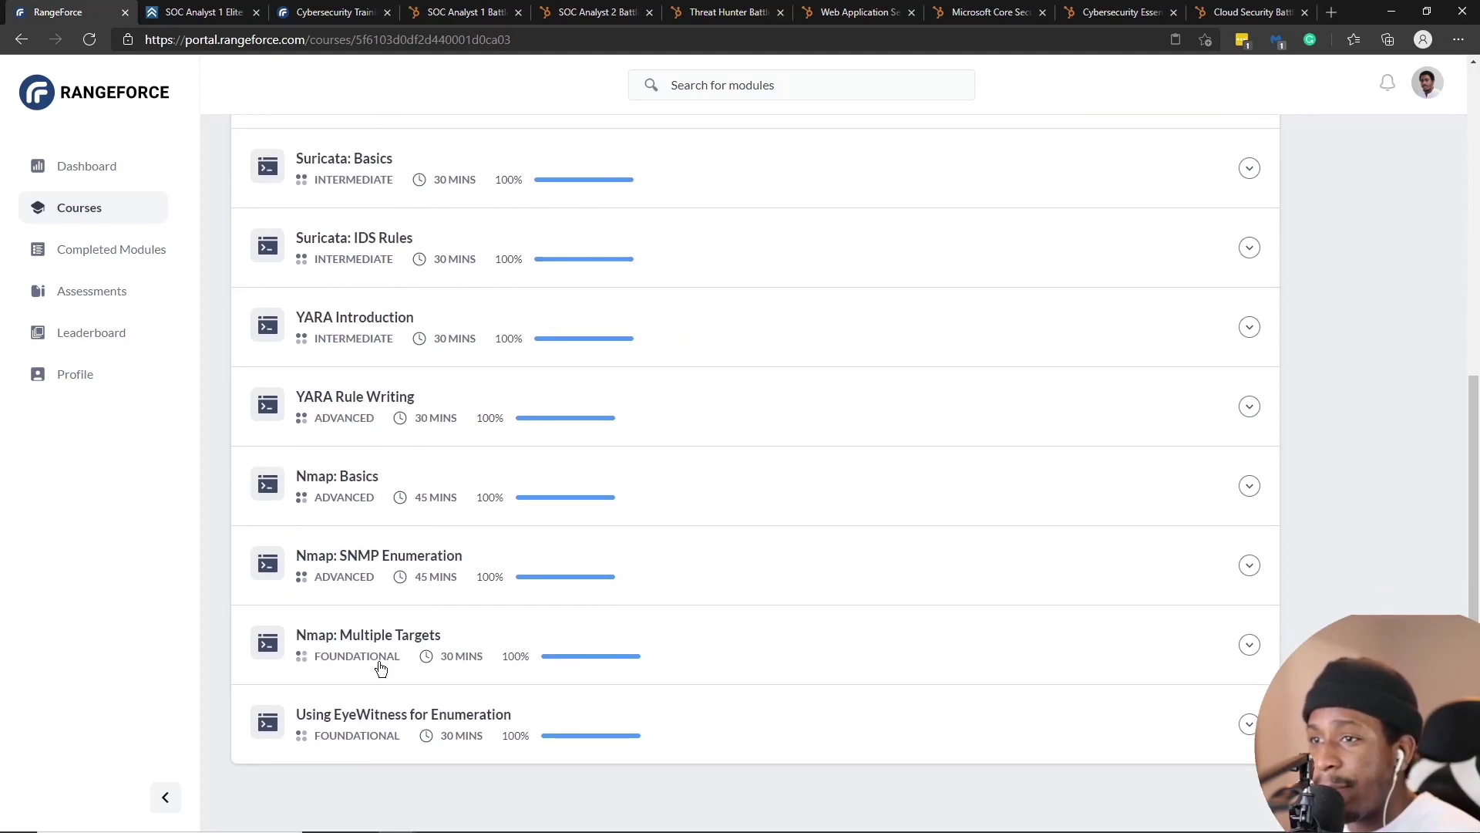
pyautogui.scroll(3, 462, 591)
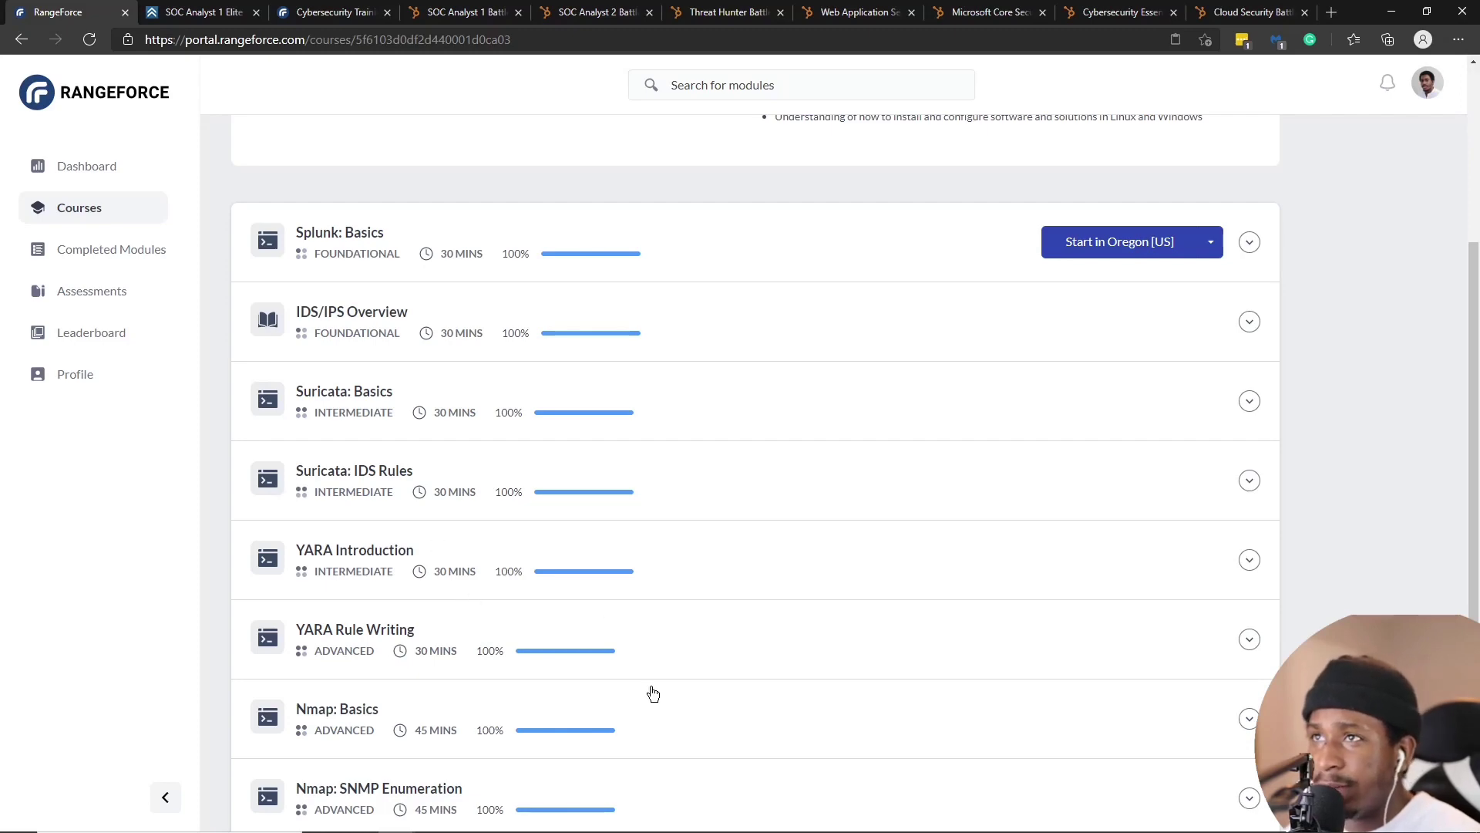
pyautogui.scroll(-3, 506, 588)
pyautogui.scroll(5, 380, 687)
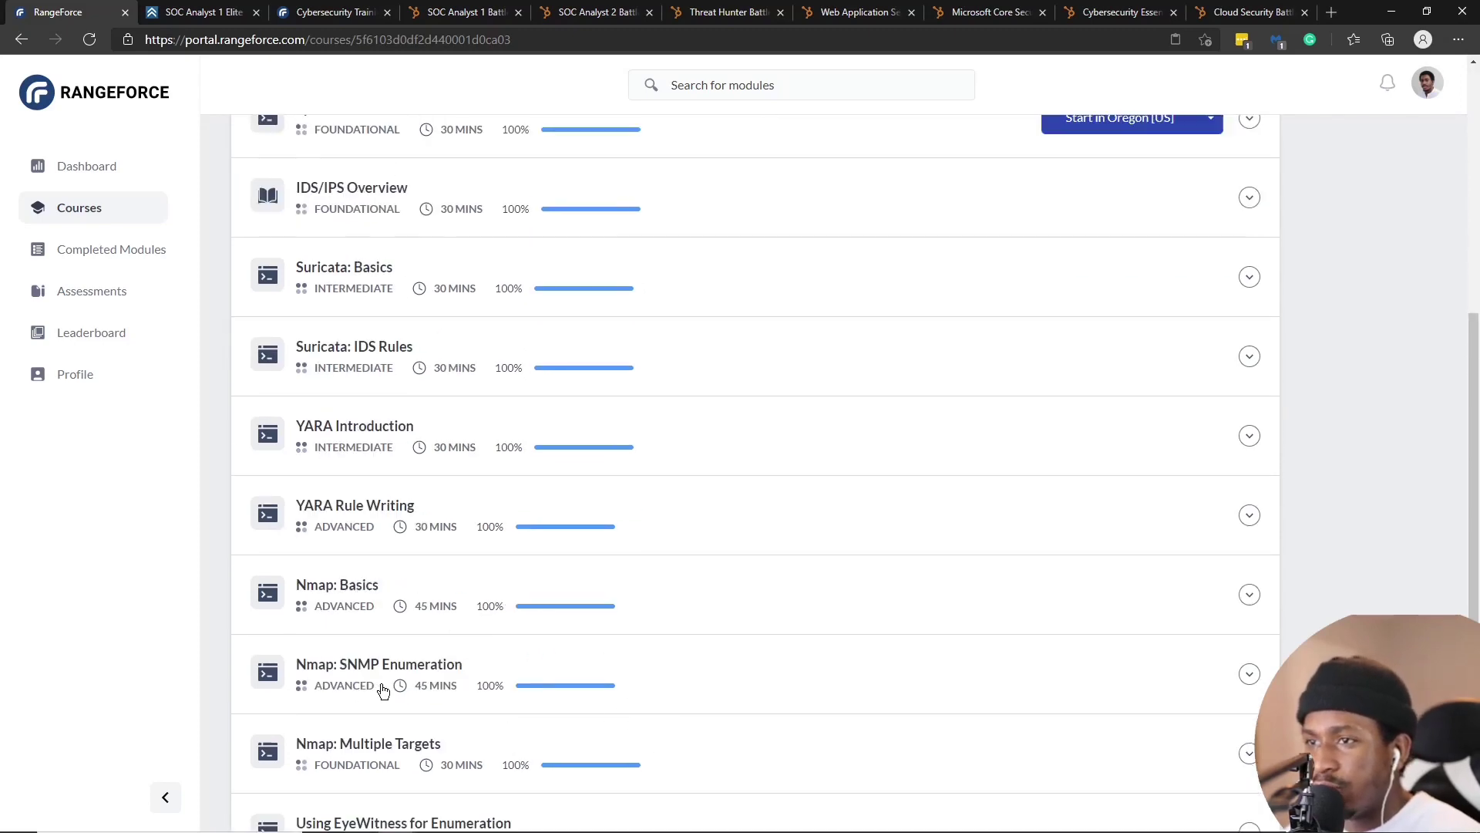
pyautogui.scroll(-3, 406, 416)
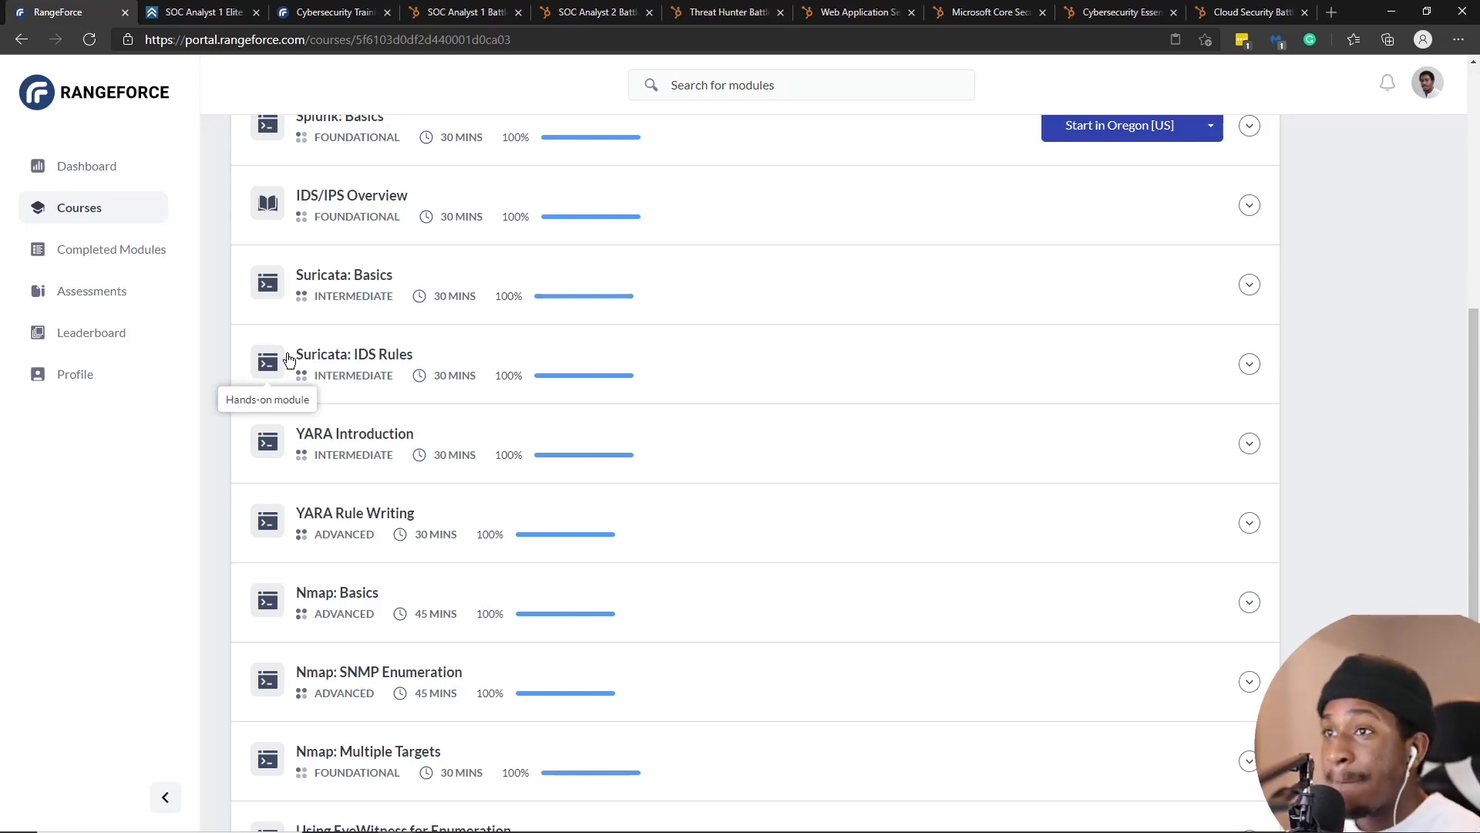
pyautogui.scroll(2, 386, 313)
pyautogui.click(352, 254)
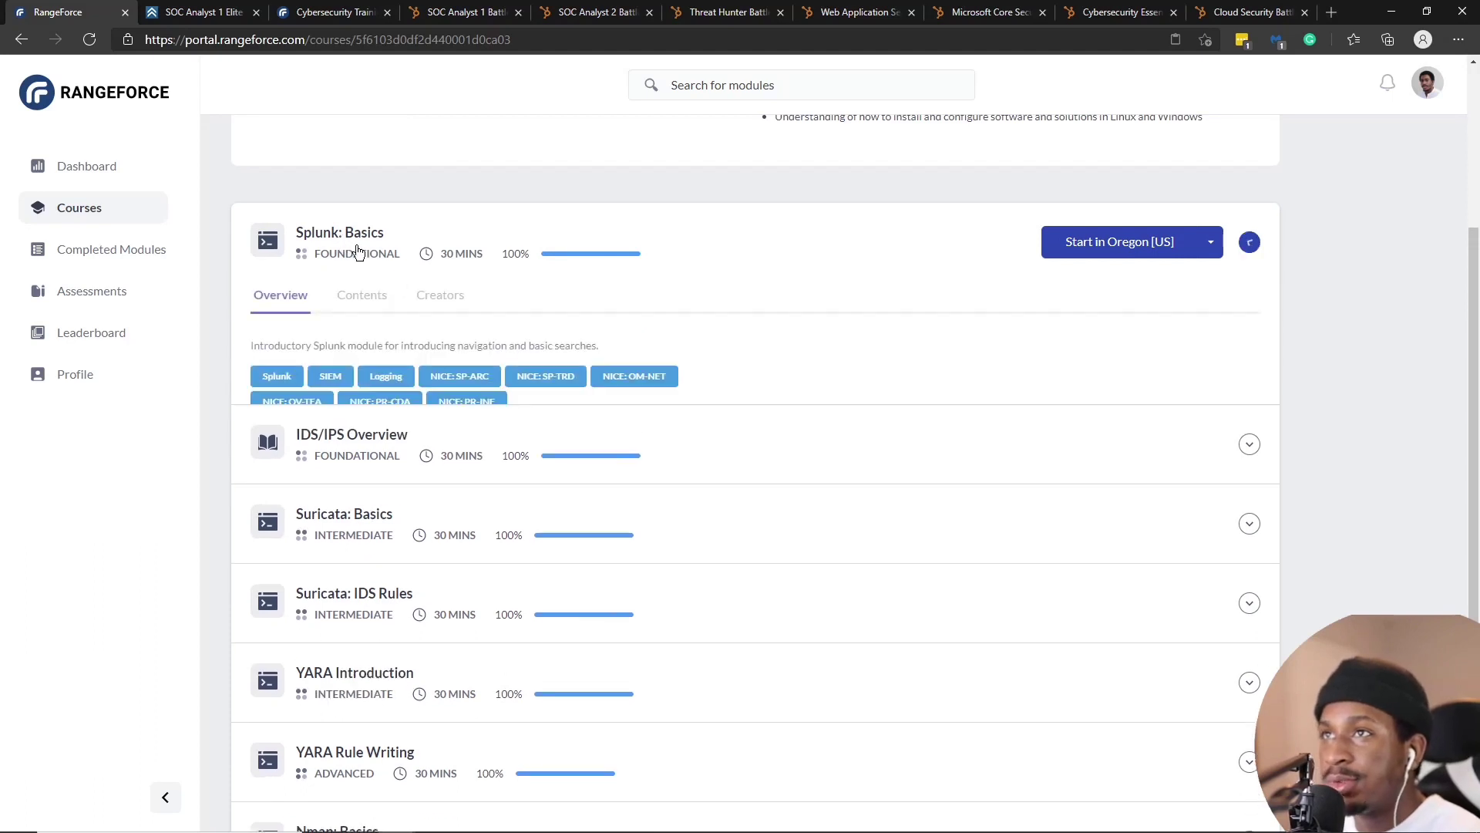
pyautogui.click(369, 296)
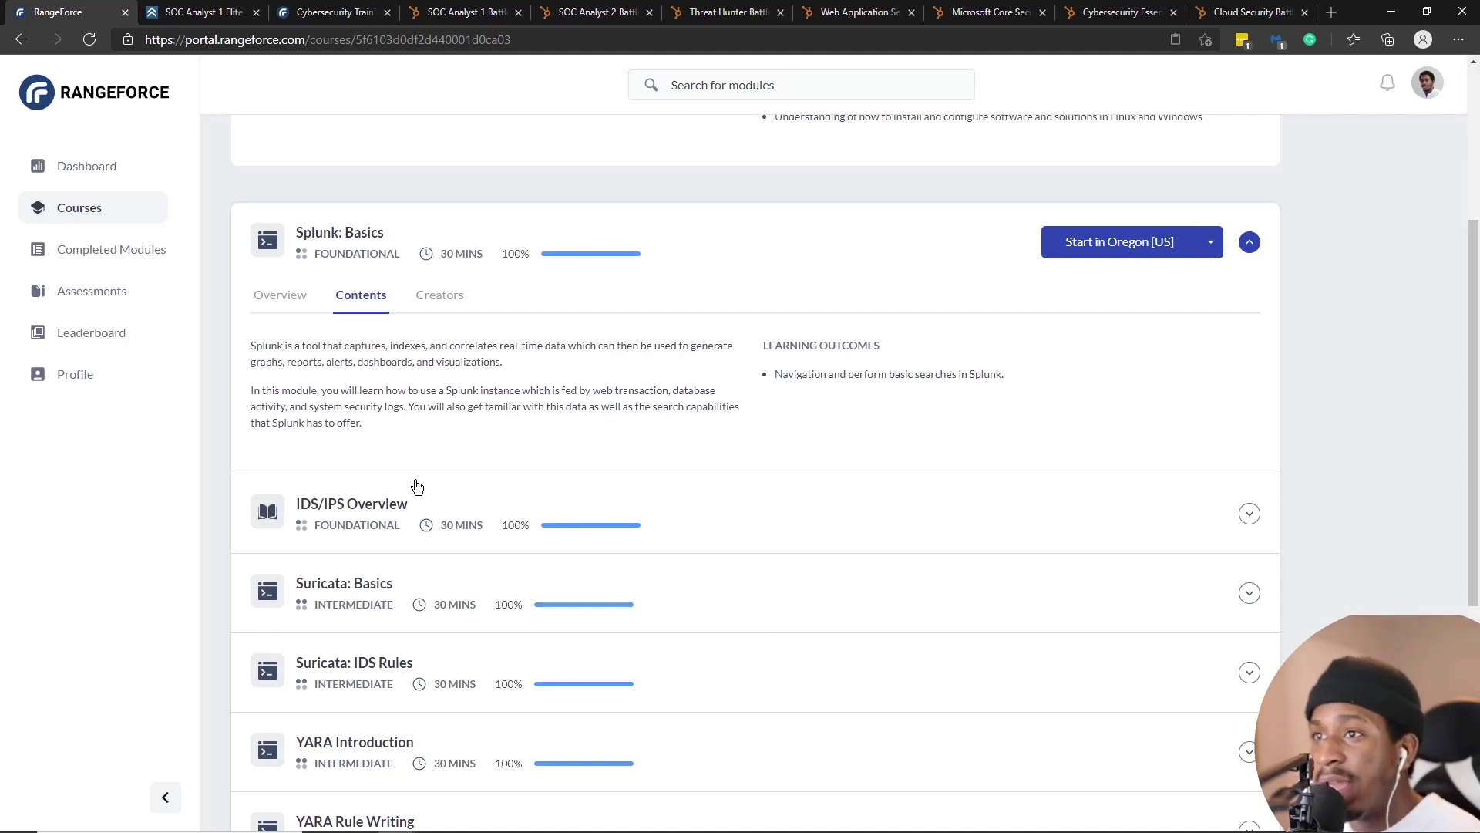
pyautogui.click(346, 236)
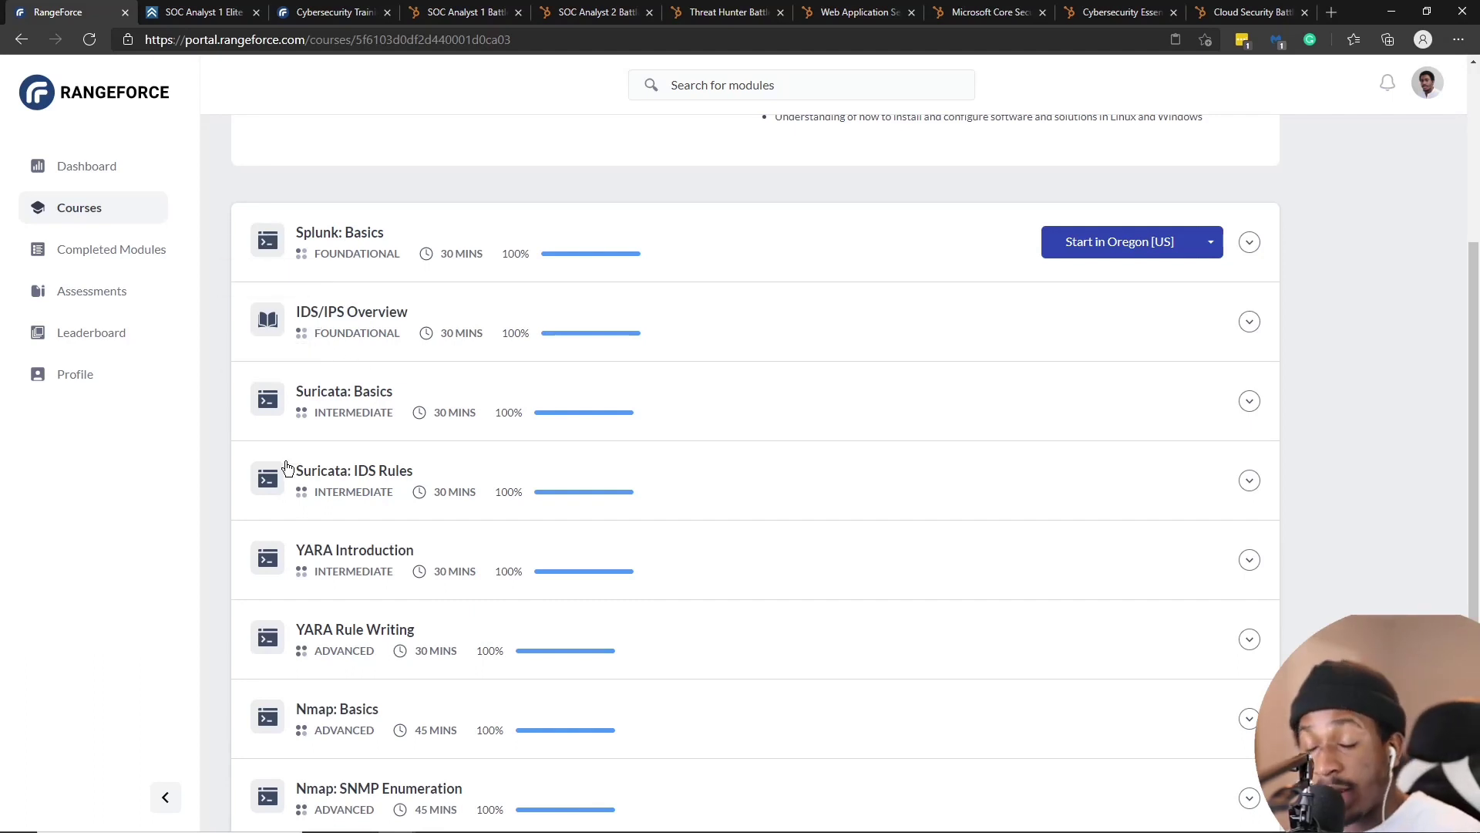
# - Review the overview and contents of the IDS/IPS Overview module, and collapse it
pyautogui.click(279, 333)
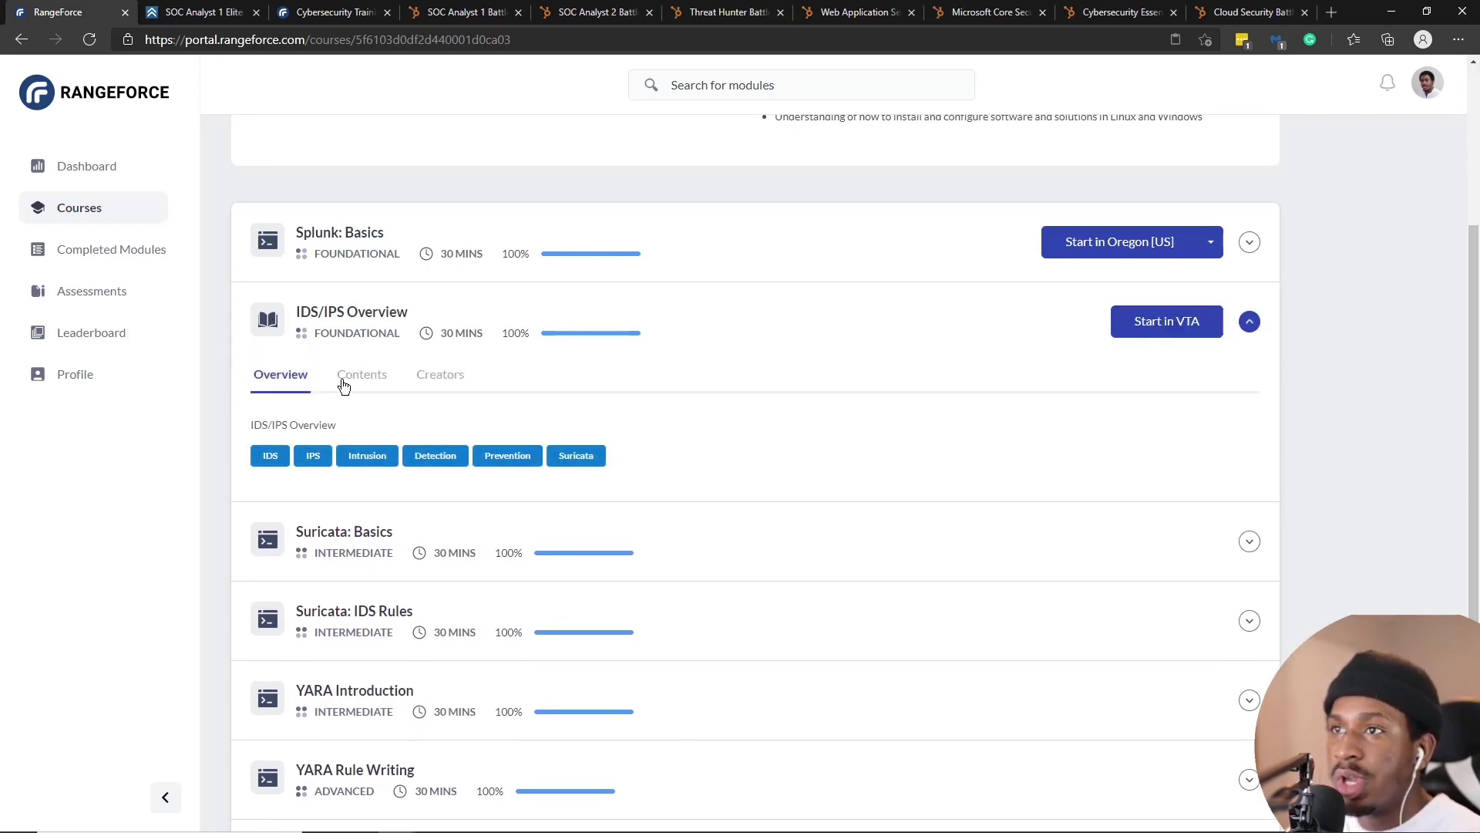
pyautogui.click(340, 382)
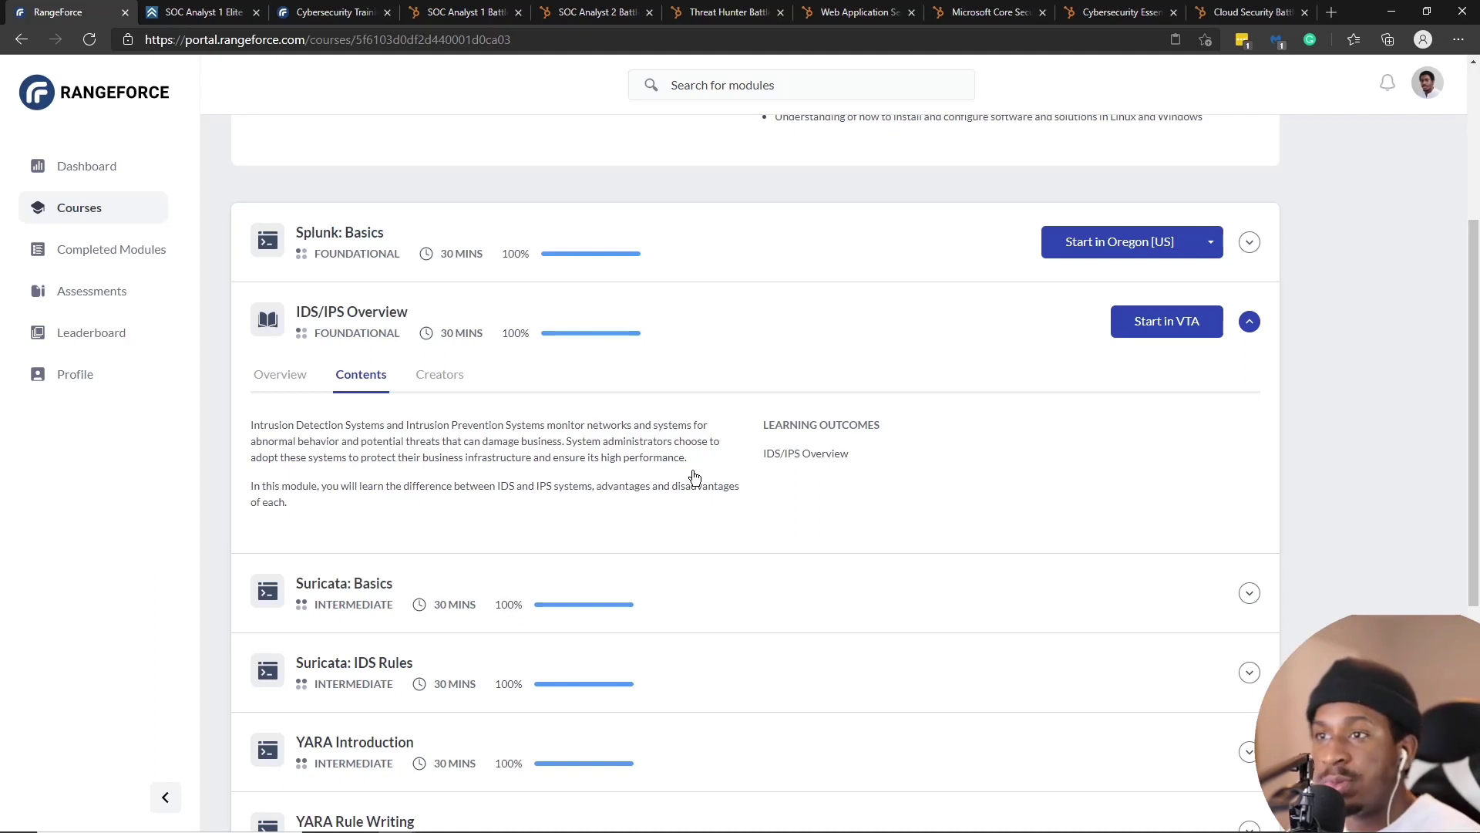
pyautogui.click(364, 312)
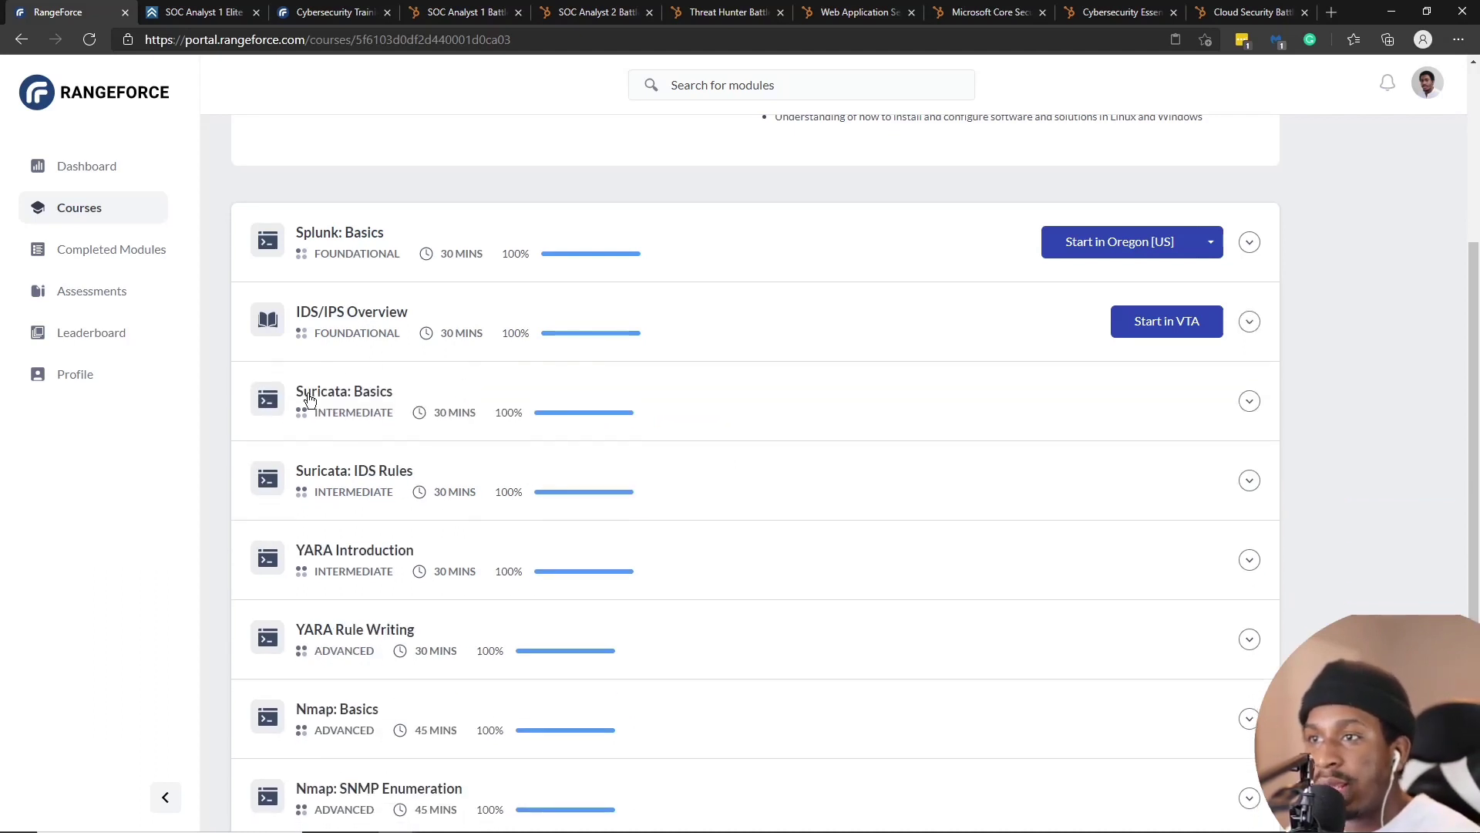
# - Review the overview, contents and learning outcomes of the Suricata: Basics module, and collapse it
pyautogui.click(274, 400)
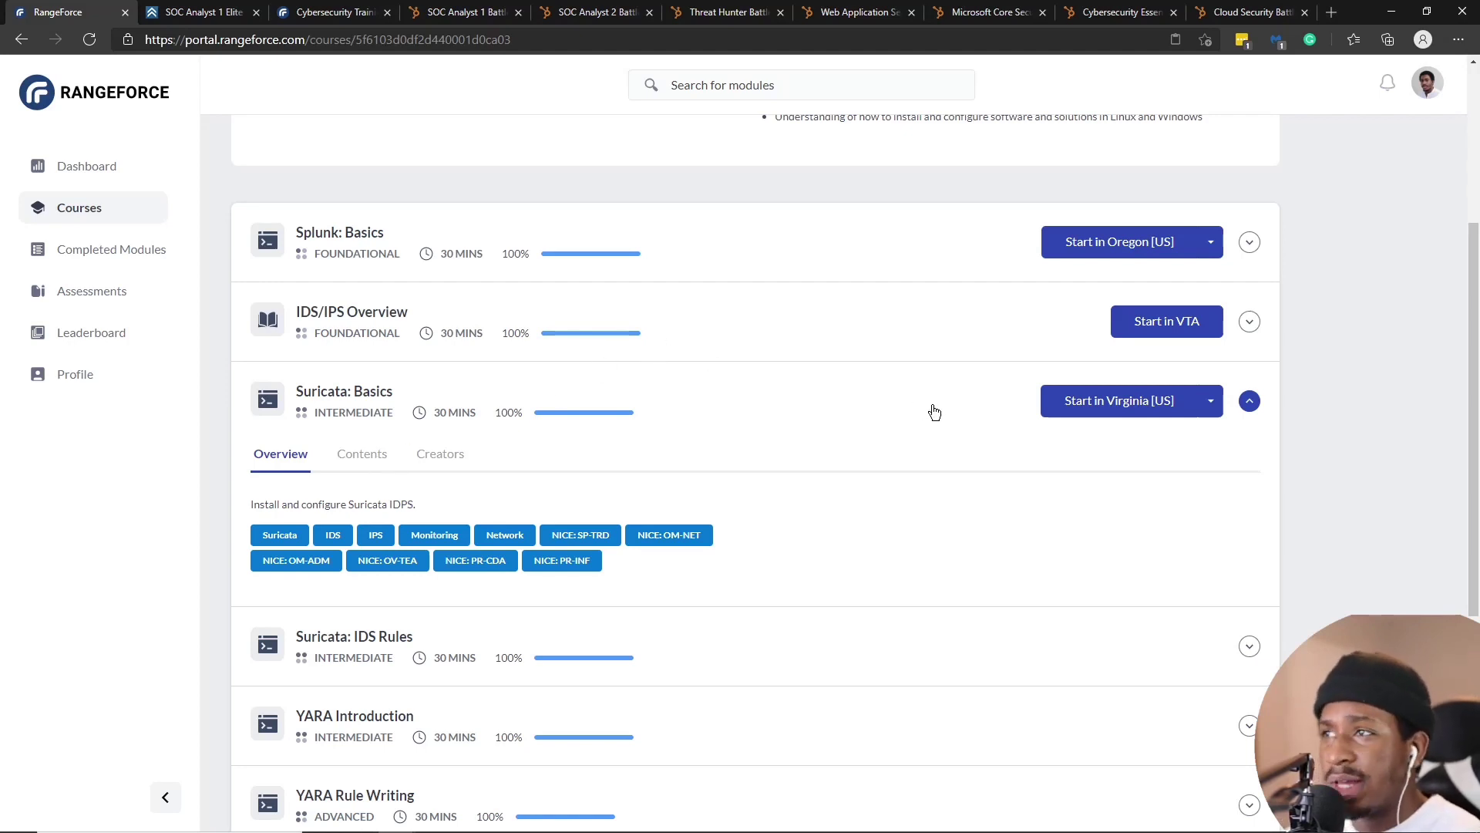
pyautogui.click(372, 456)
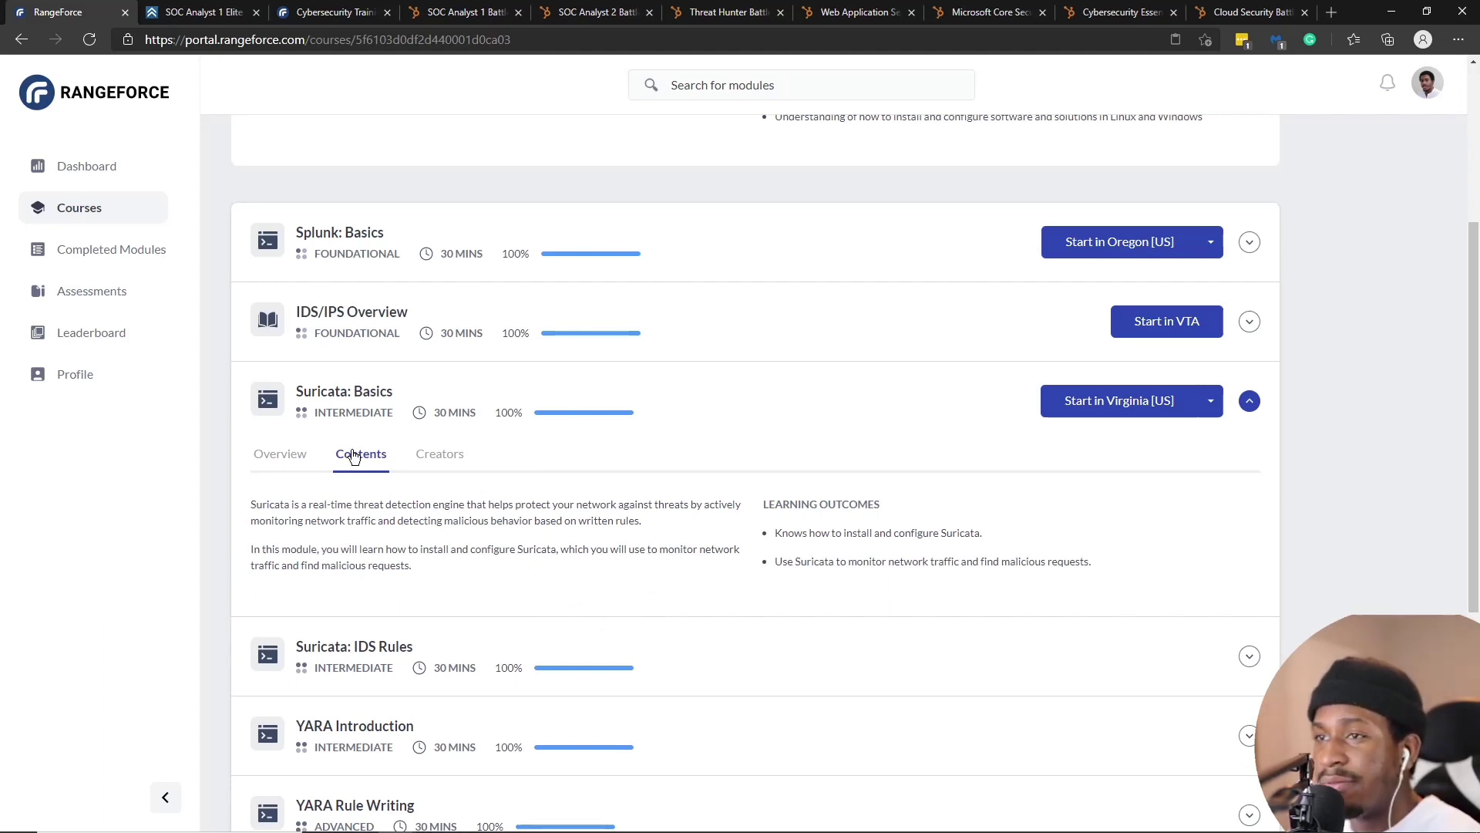
pyautogui.click(329, 410)
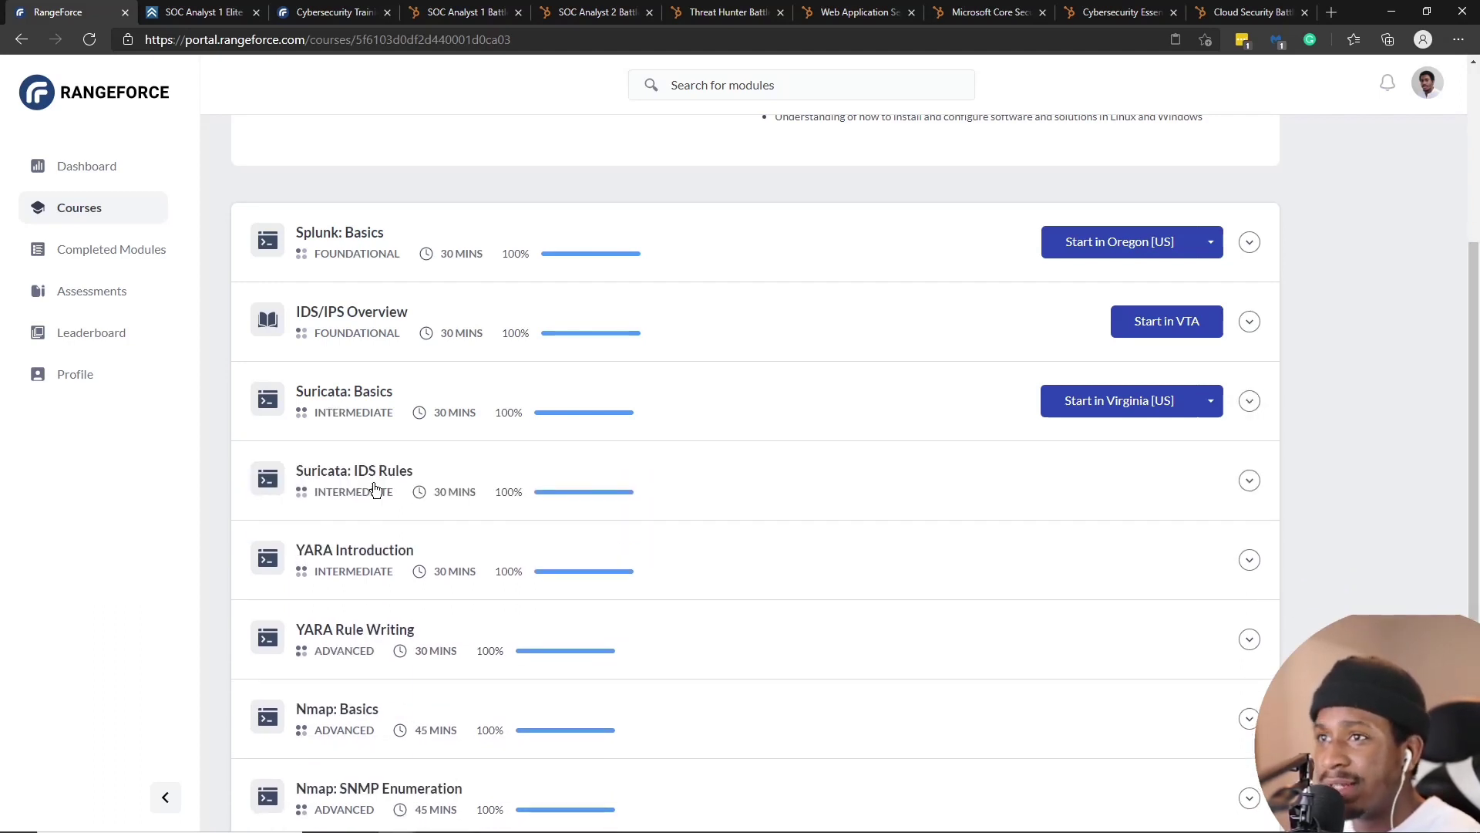
# - Review the overview, contents and learning outcomes of the Suricata: IDS Rules module, and collapse it
pyautogui.click(378, 471)
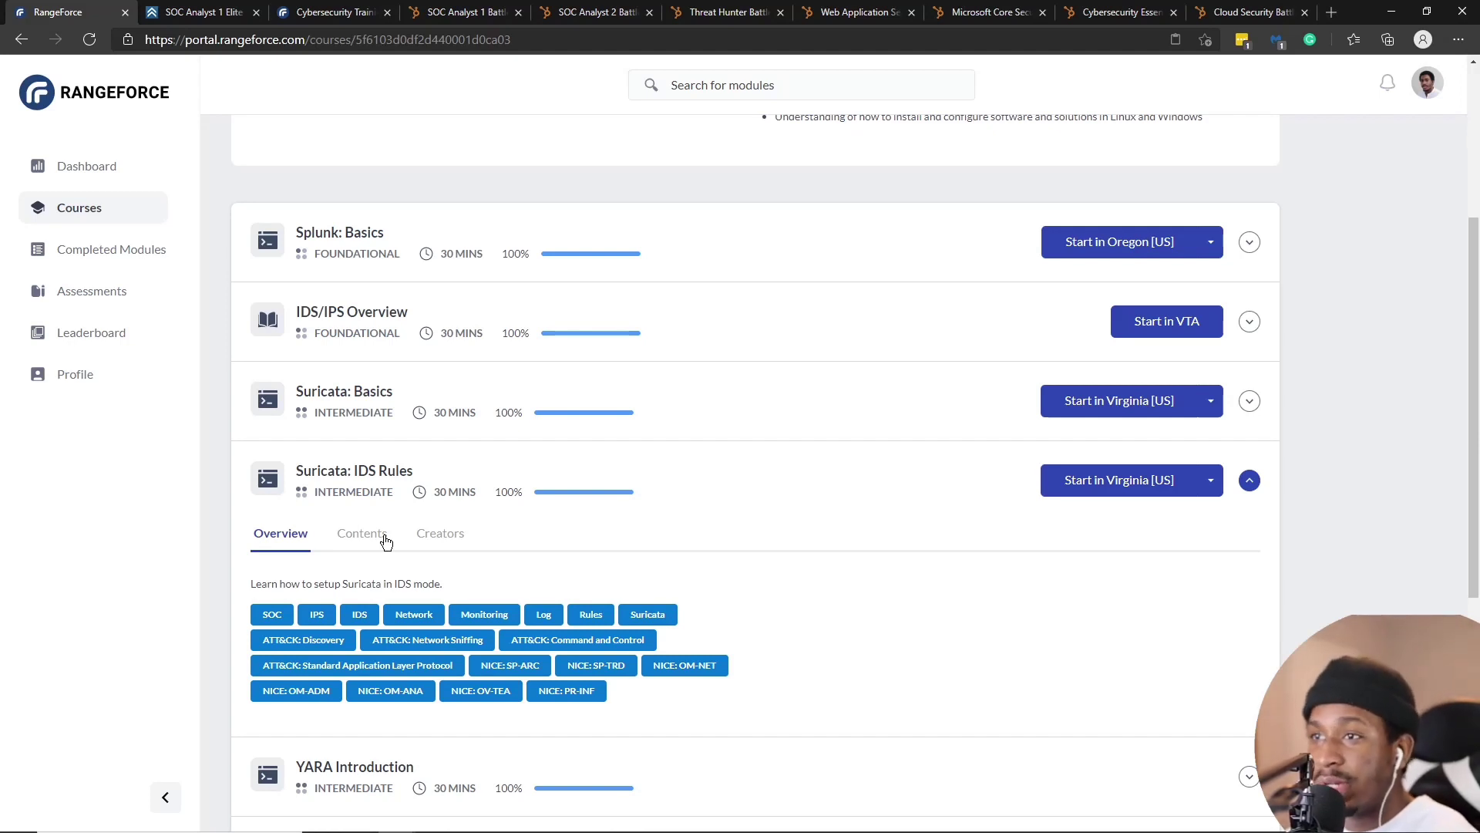
pyautogui.click(386, 542)
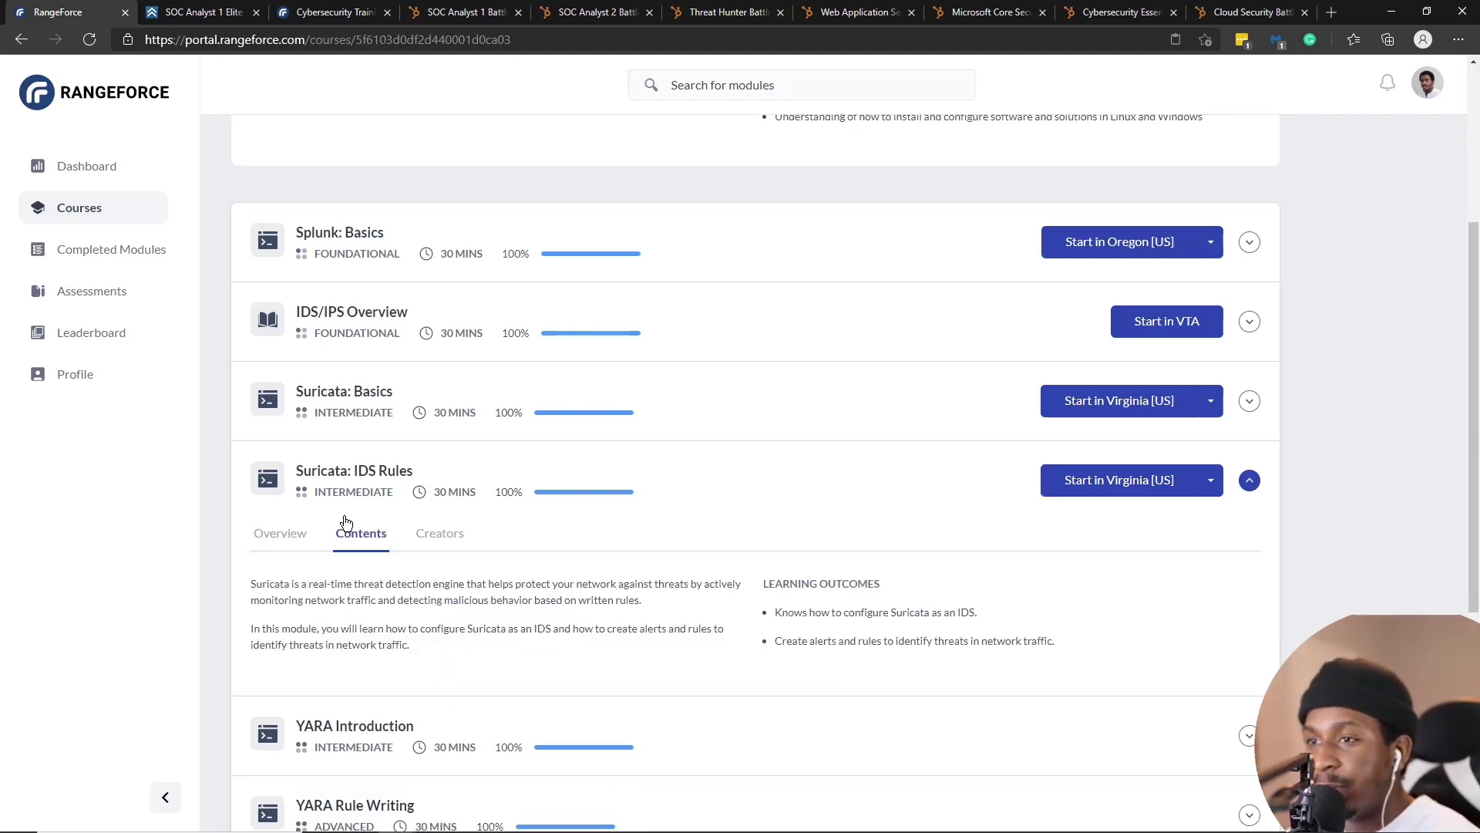
pyautogui.click(331, 480)
# - Examine the rest of the Tools Used in the SOC modules, including the YARA, Nmap and EyeWitness ones
pyautogui.scroll(-1, 400, 628)
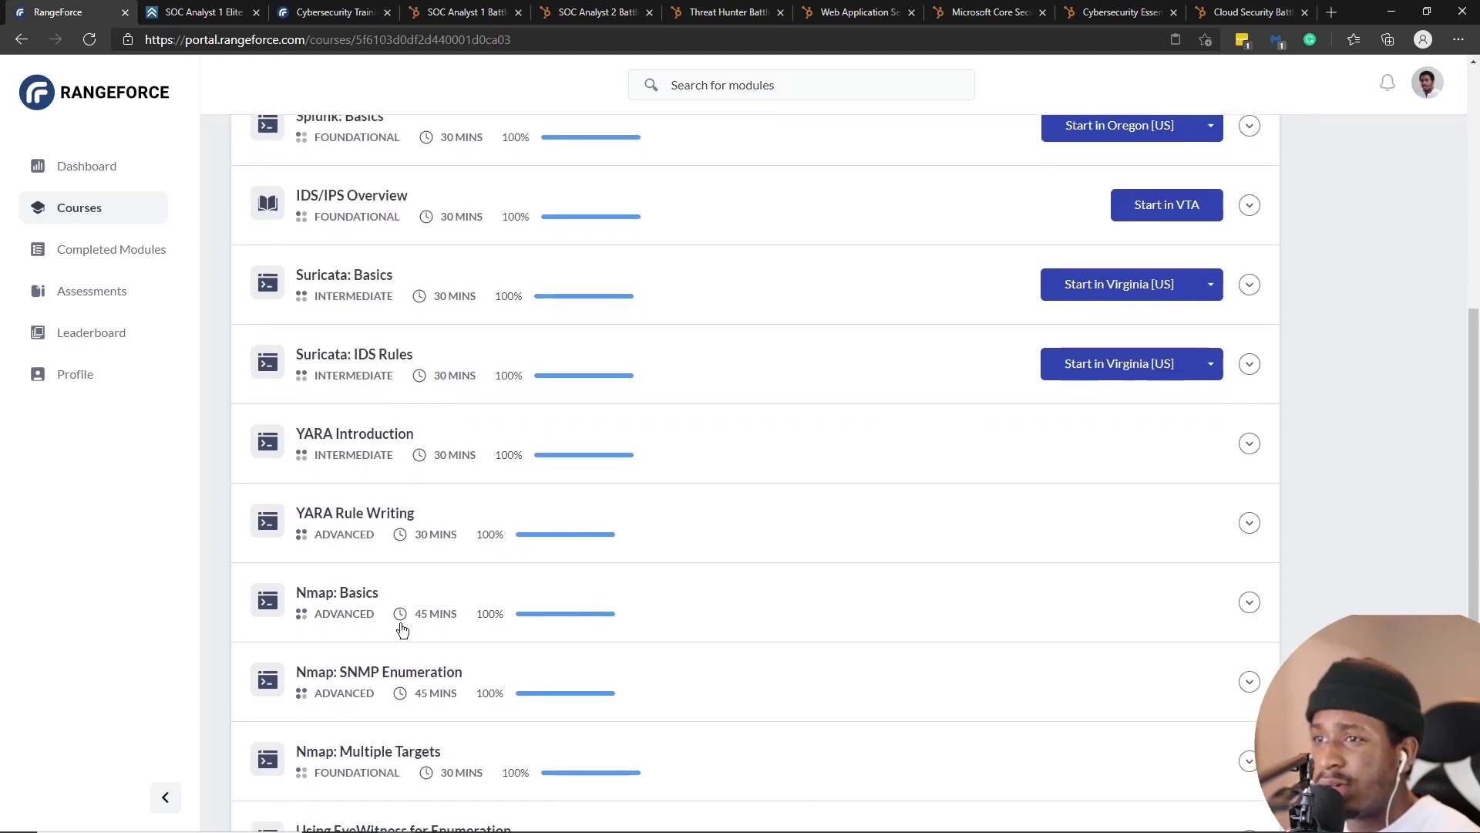
pyautogui.scroll(-1, 420, 678)
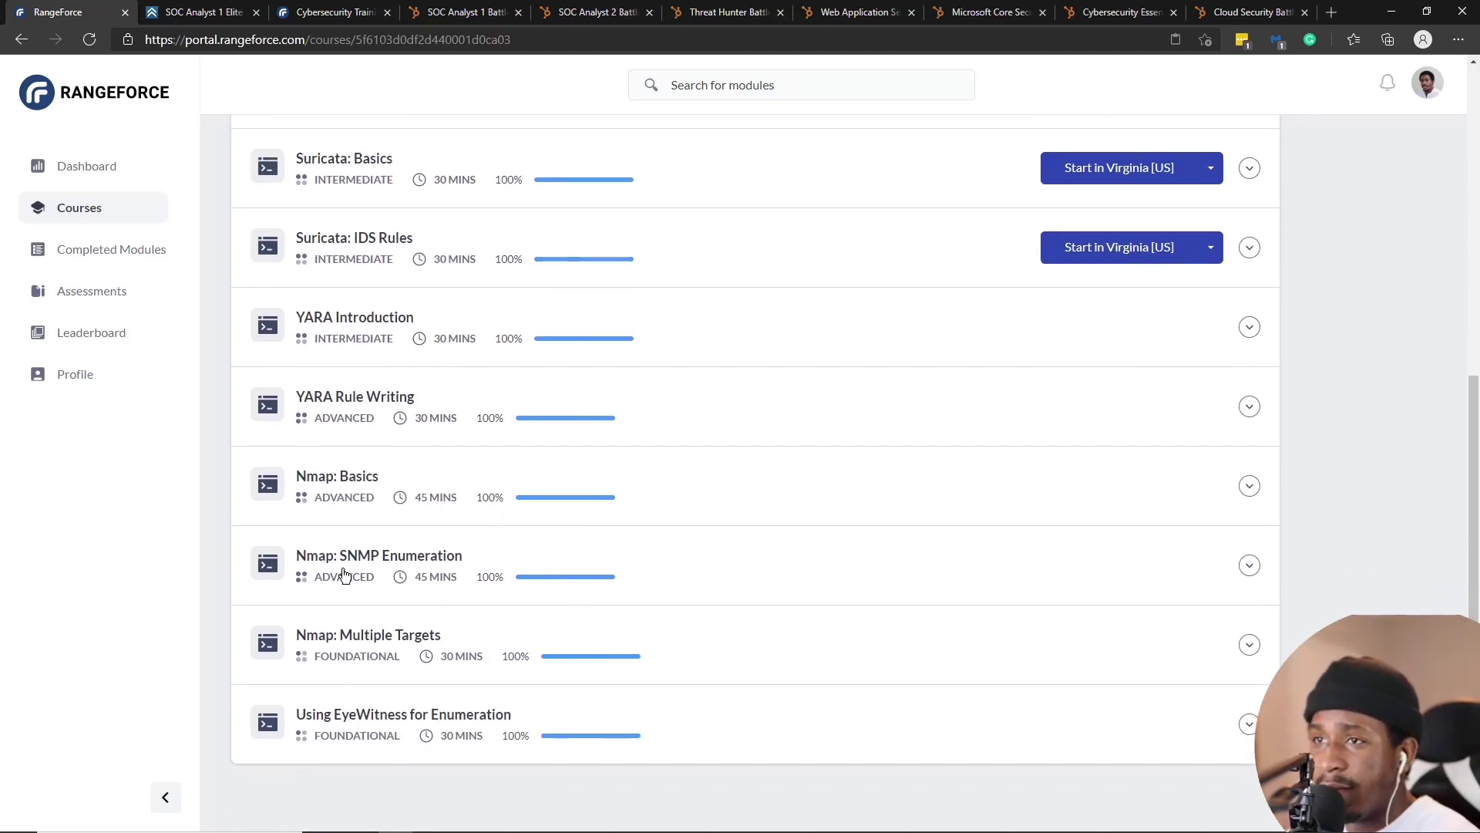
pyautogui.scroll(3, 385, 378)
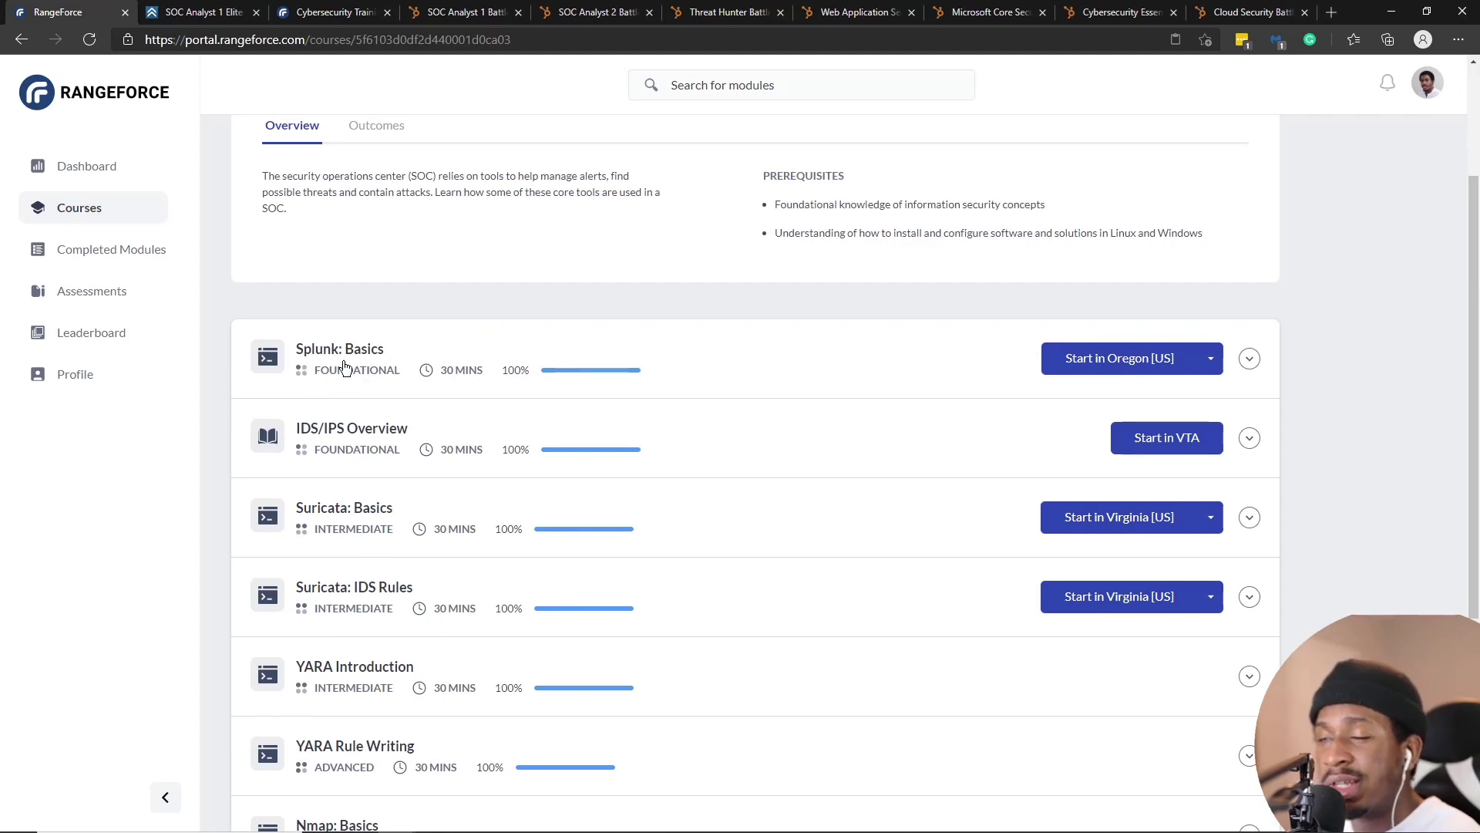
pyautogui.scroll(-5, 506, 565)
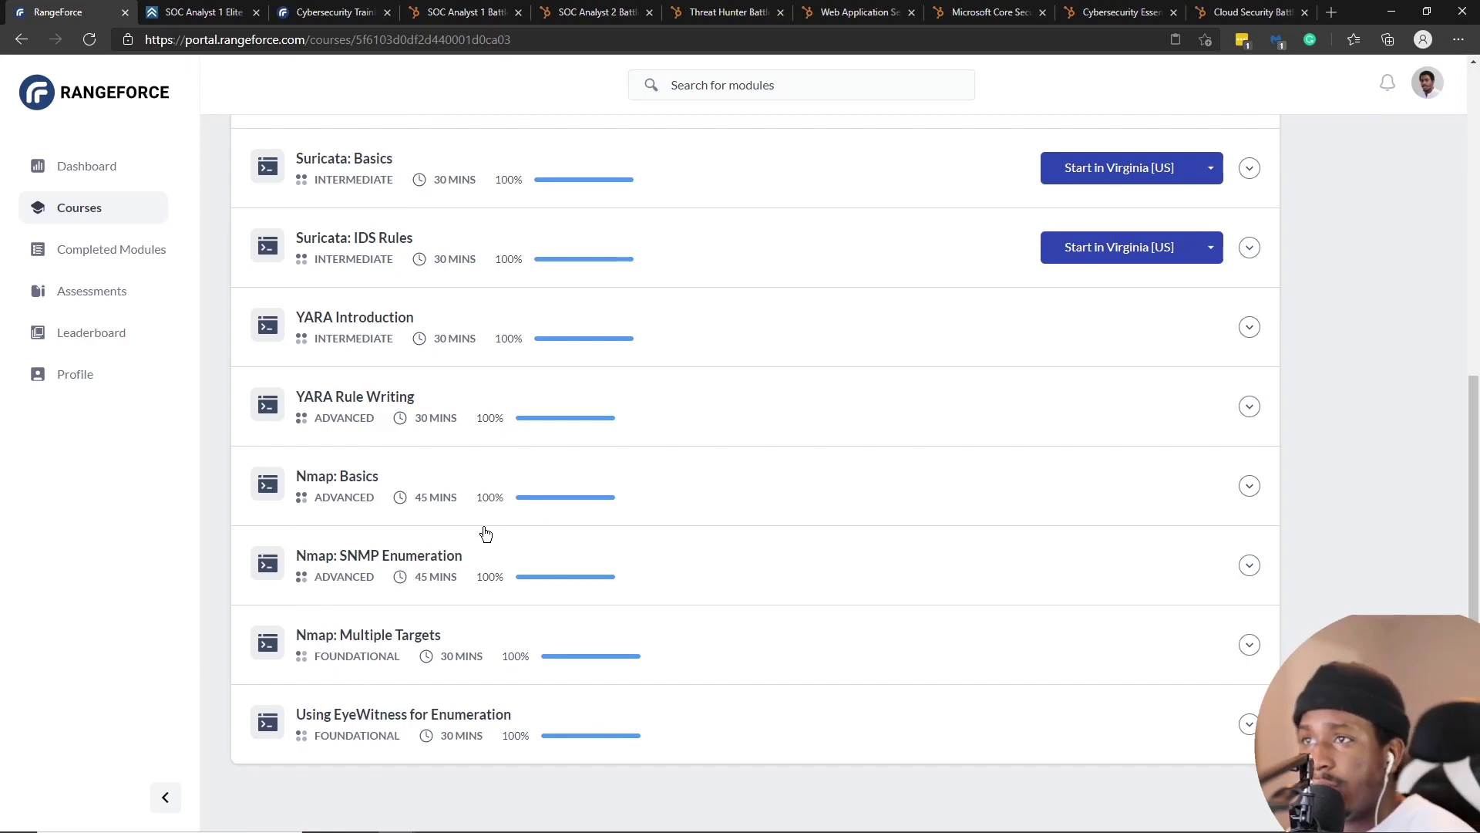
pyautogui.scroll(7, 478, 528)
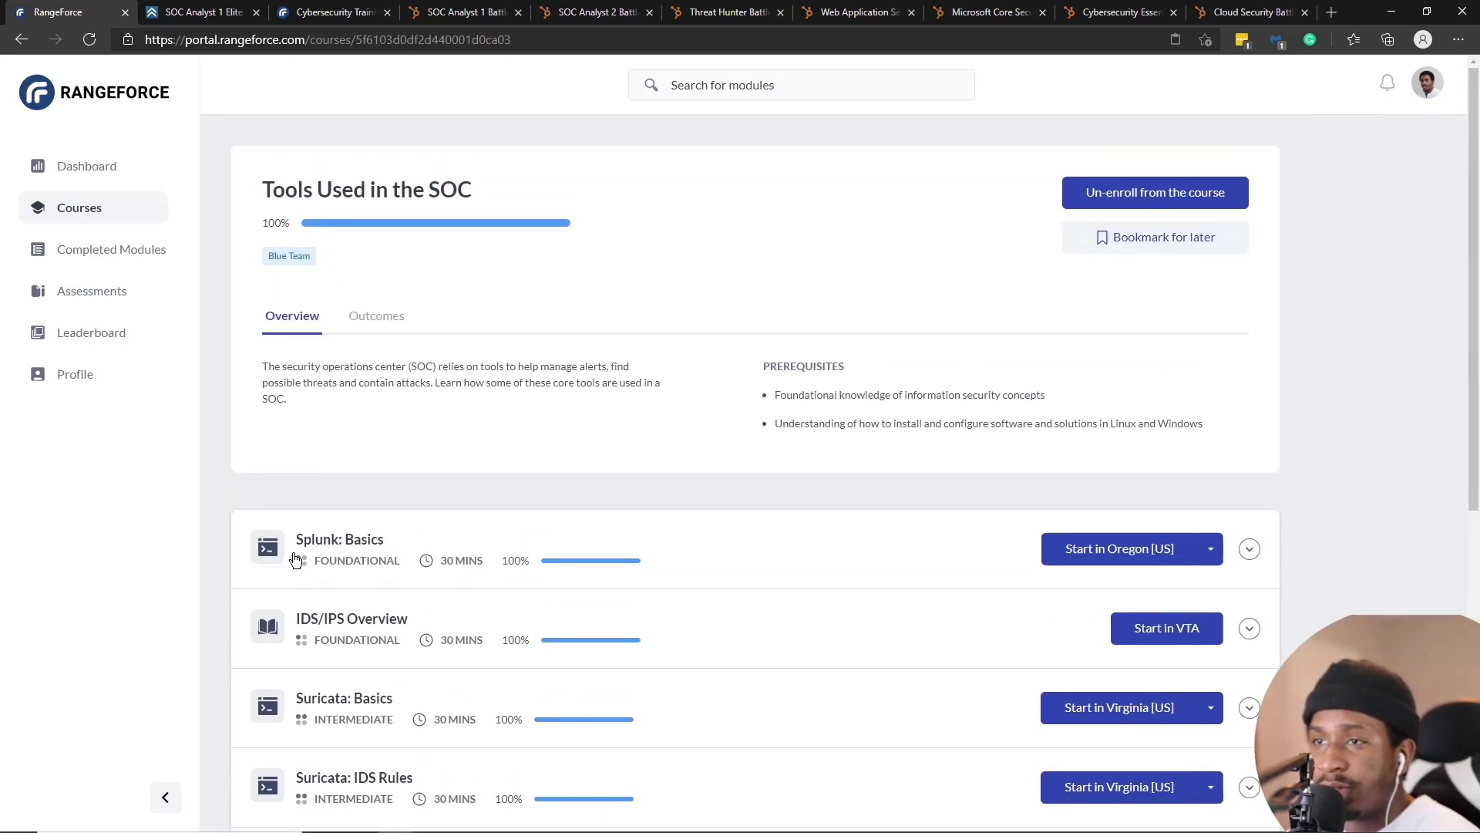
pyautogui.scroll(-1, 332, 549)
pyautogui.scroll(-5, 344, 605)
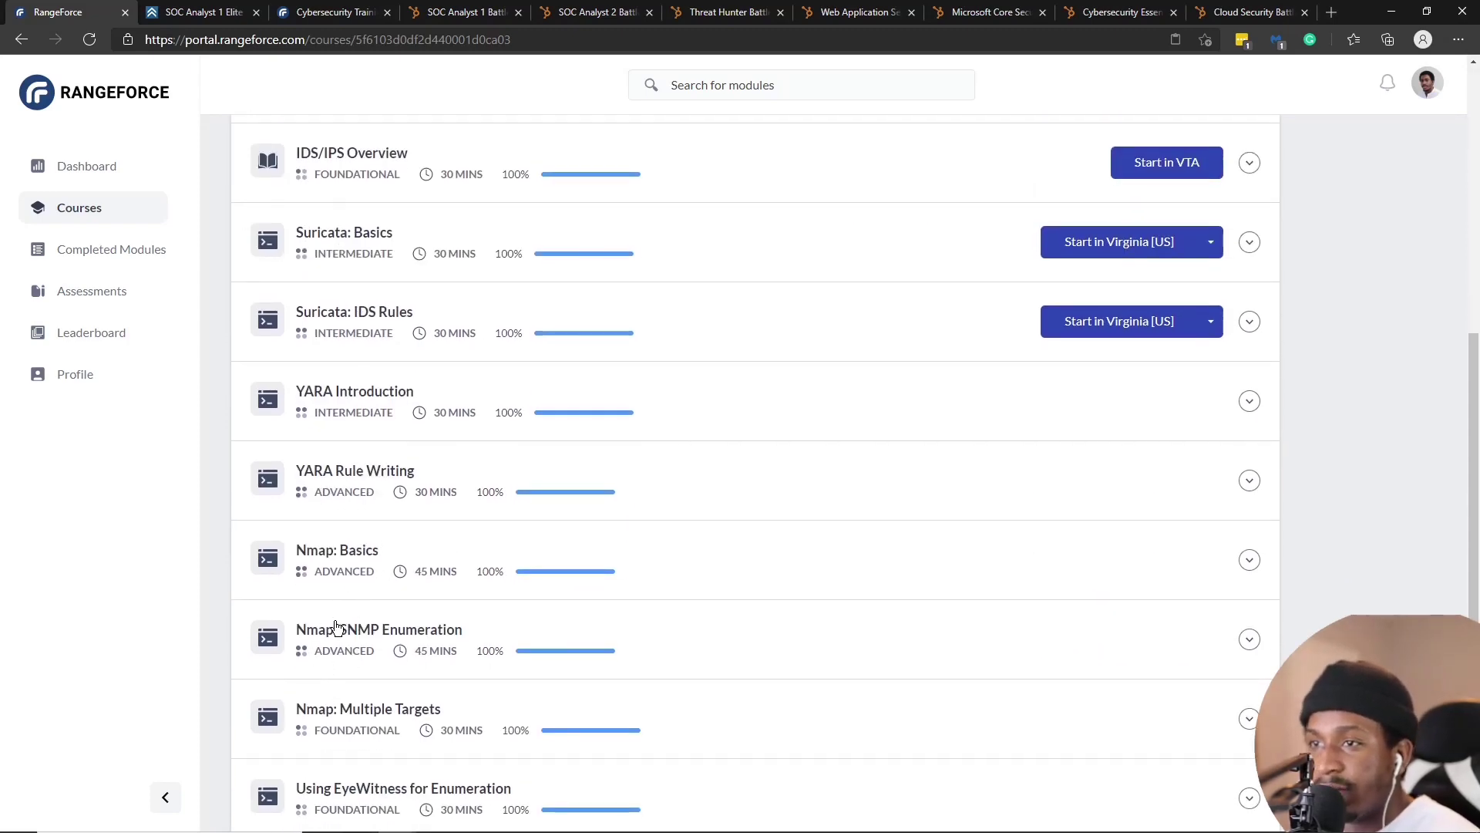
pyautogui.scroll(-1, 391, 499)
pyautogui.scroll(7, 625, 486)
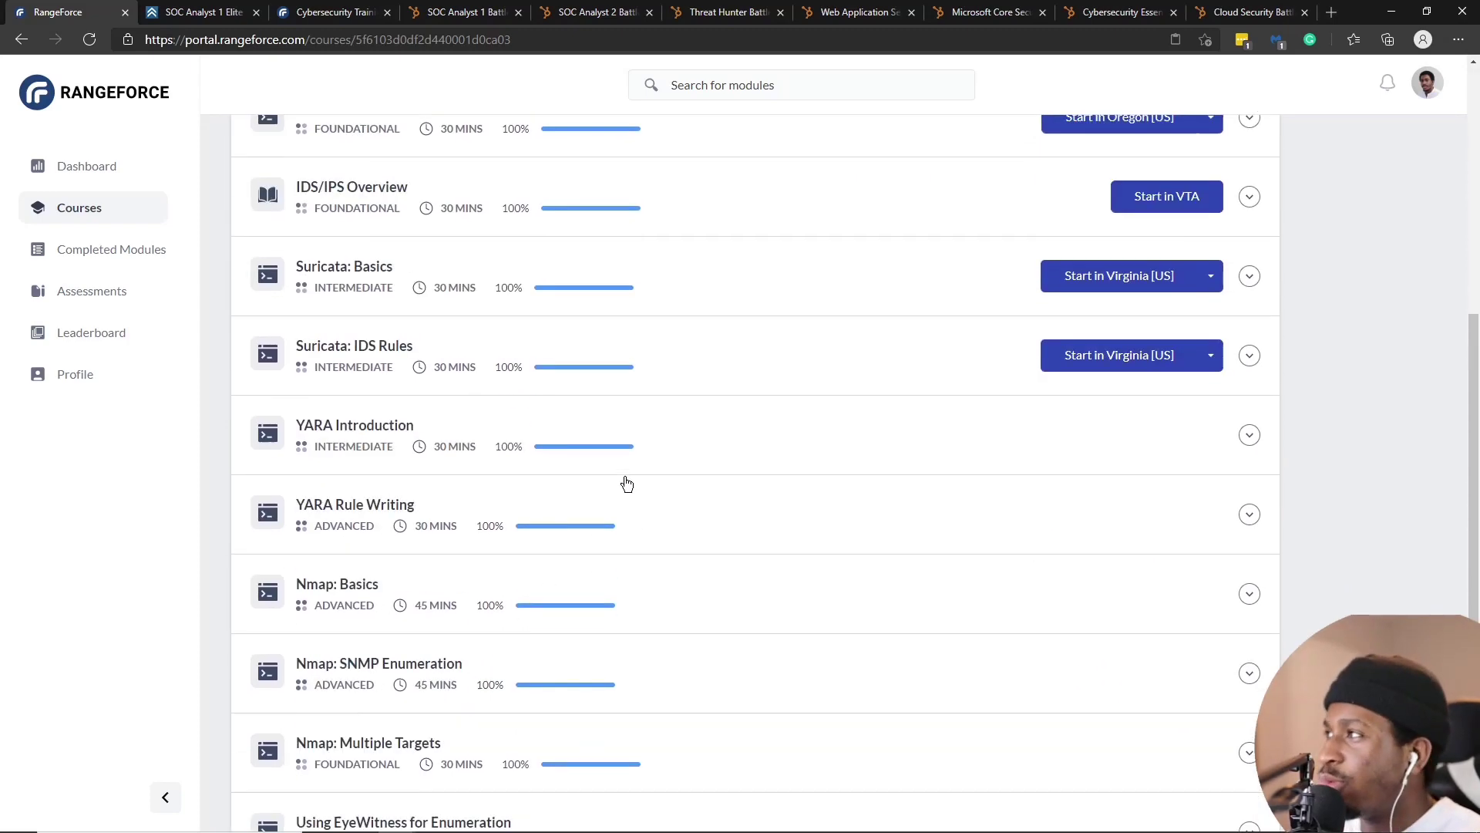
# - Return to the community course list and open the DevOps course
pyautogui.click(115, 205)
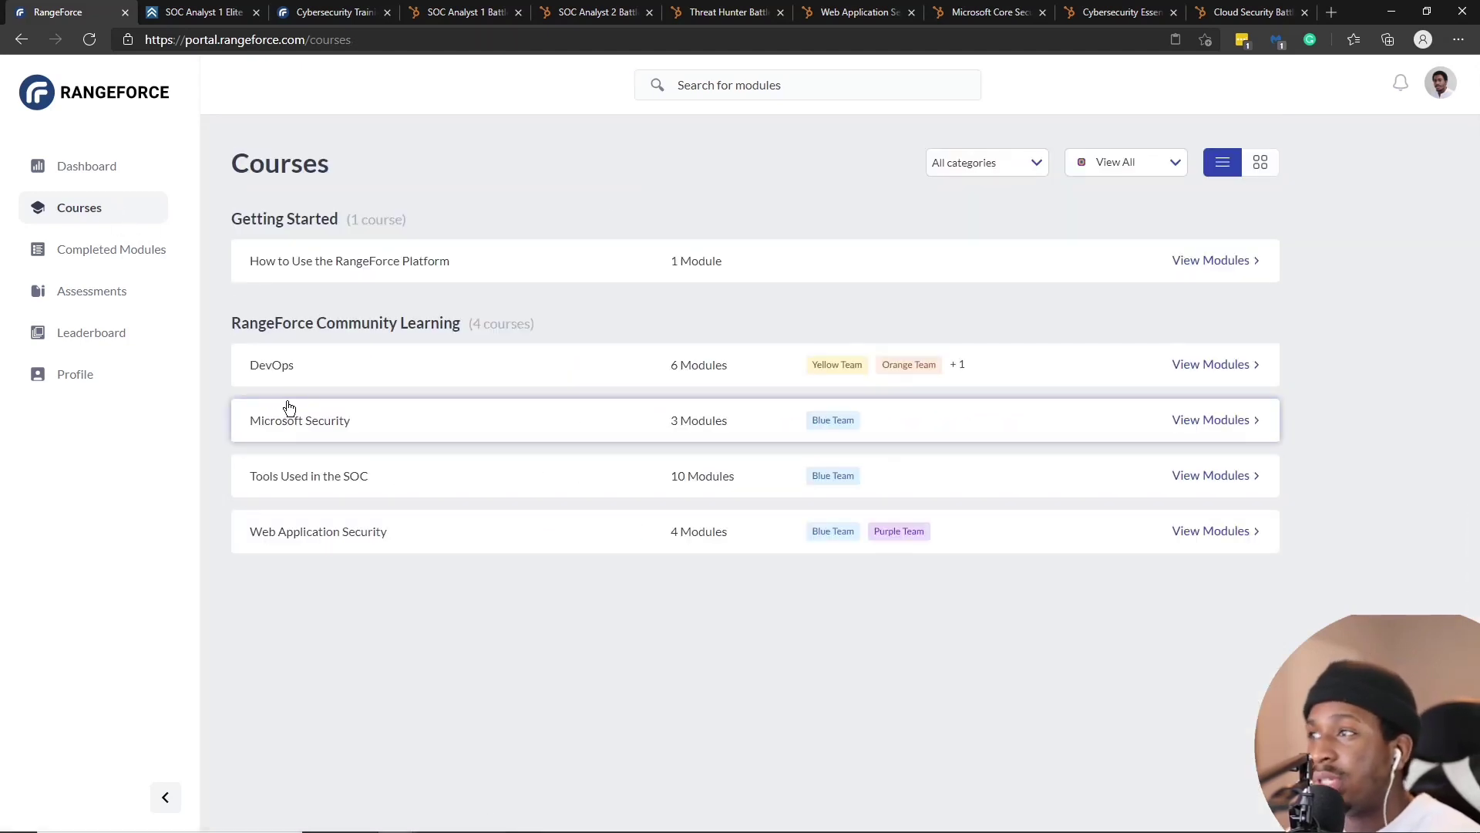
pyautogui.click(329, 376)
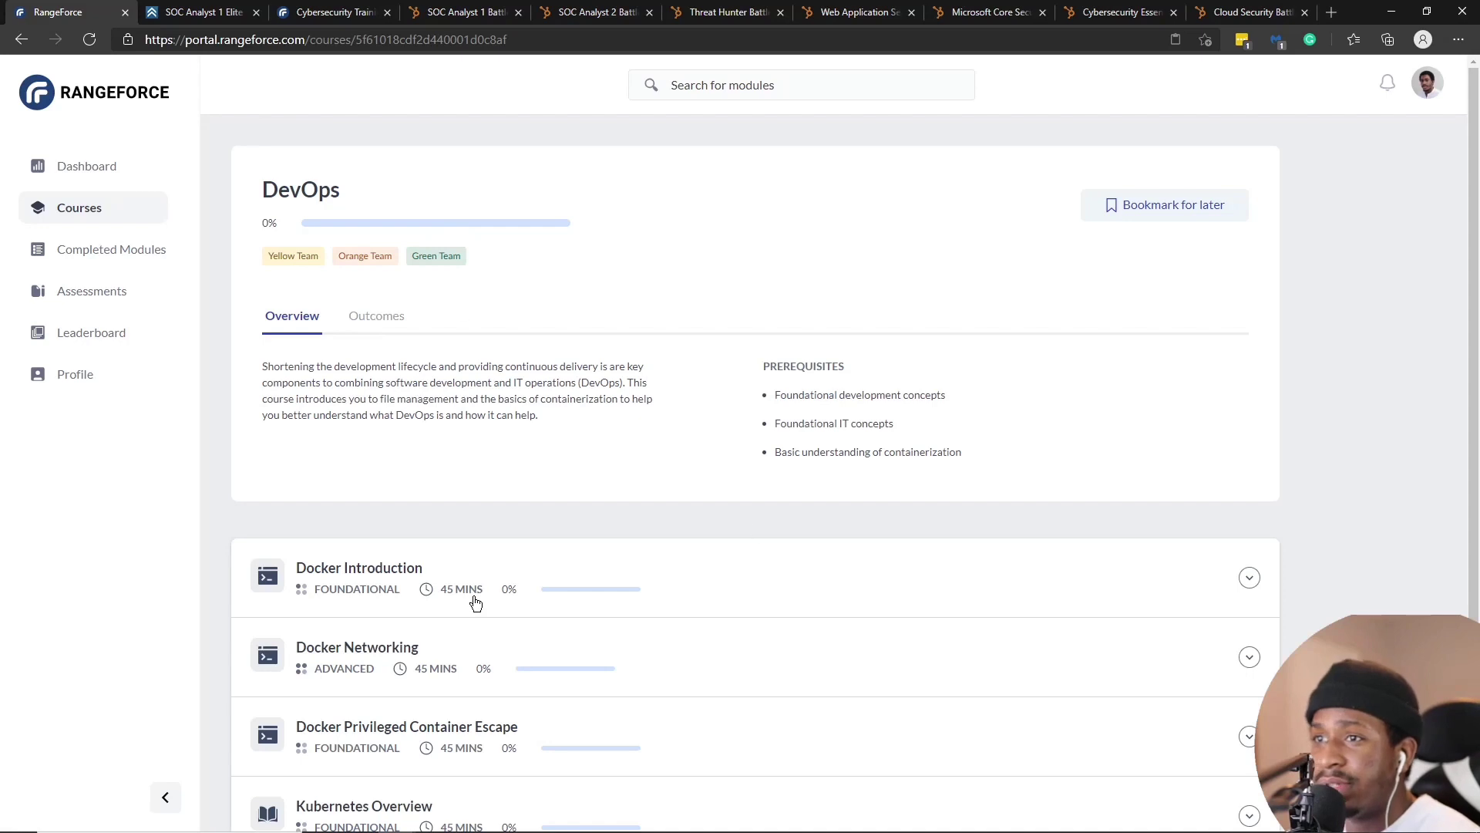
# - Review the DevOps course's modules, and open the Microsoft Security course to view the Windows - NTLM module's overview
pyautogui.scroll(-2, 472, 601)
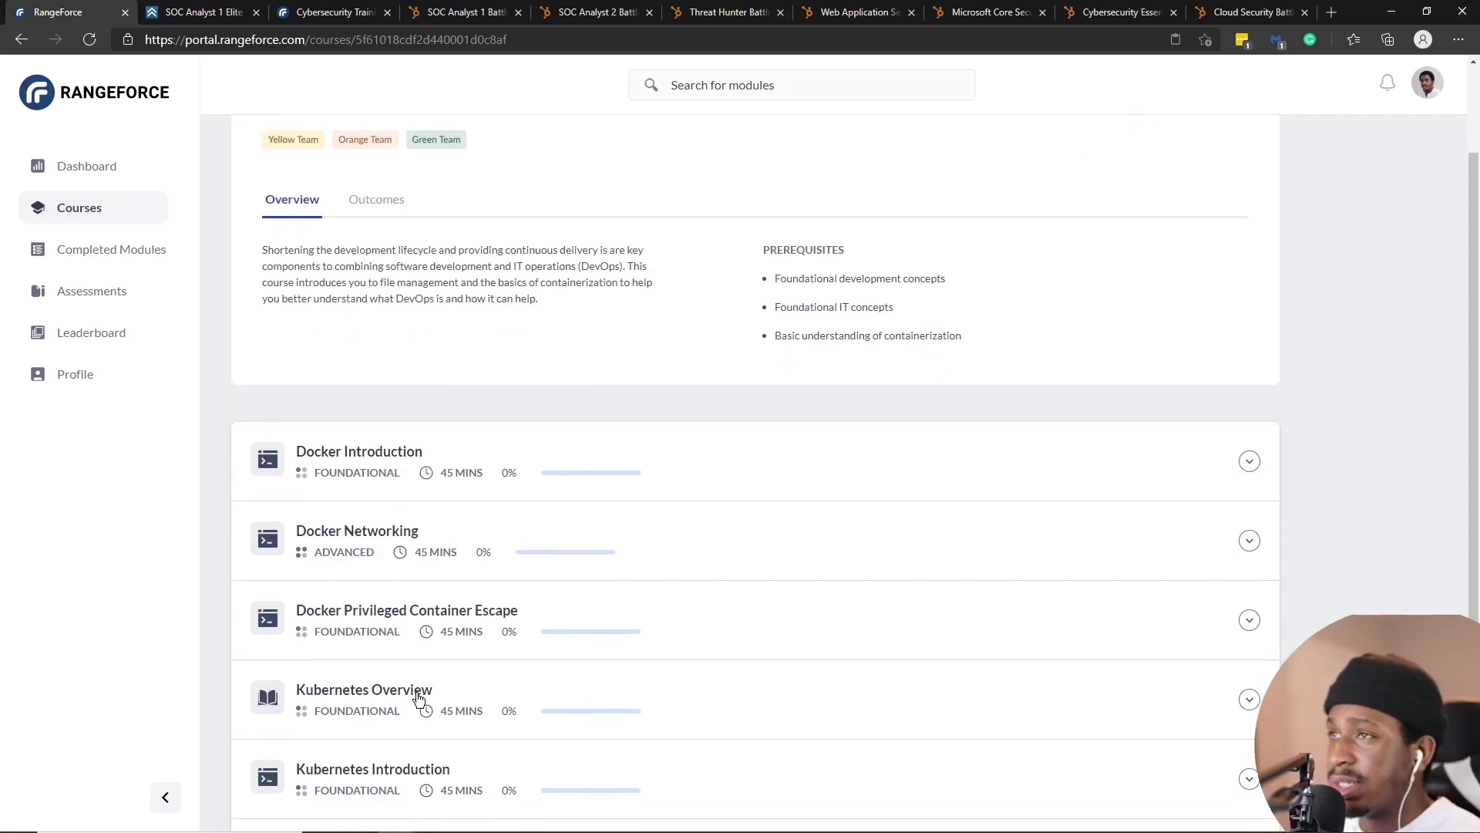
pyautogui.click(98, 207)
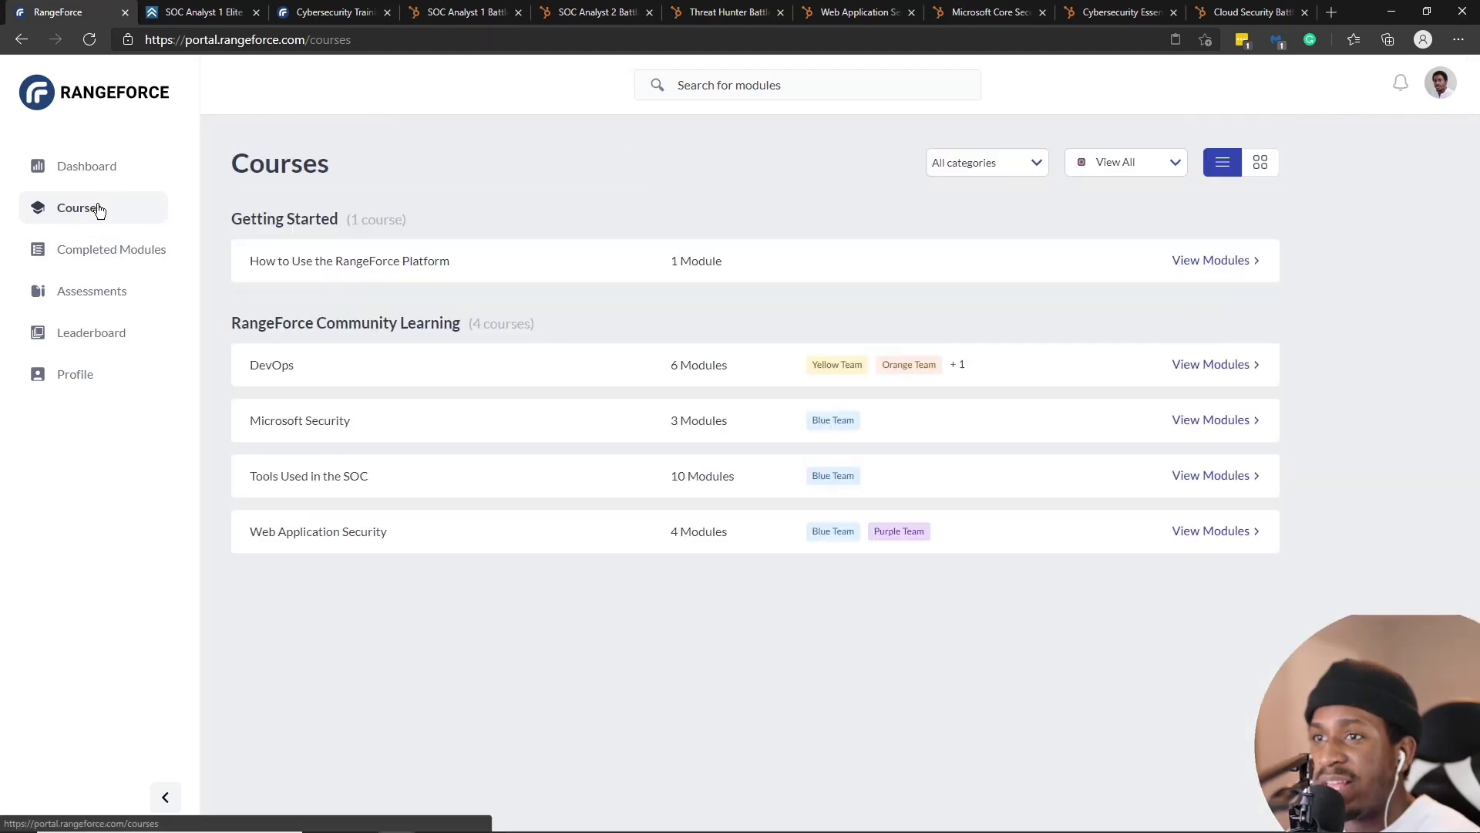
pyautogui.click(272, 424)
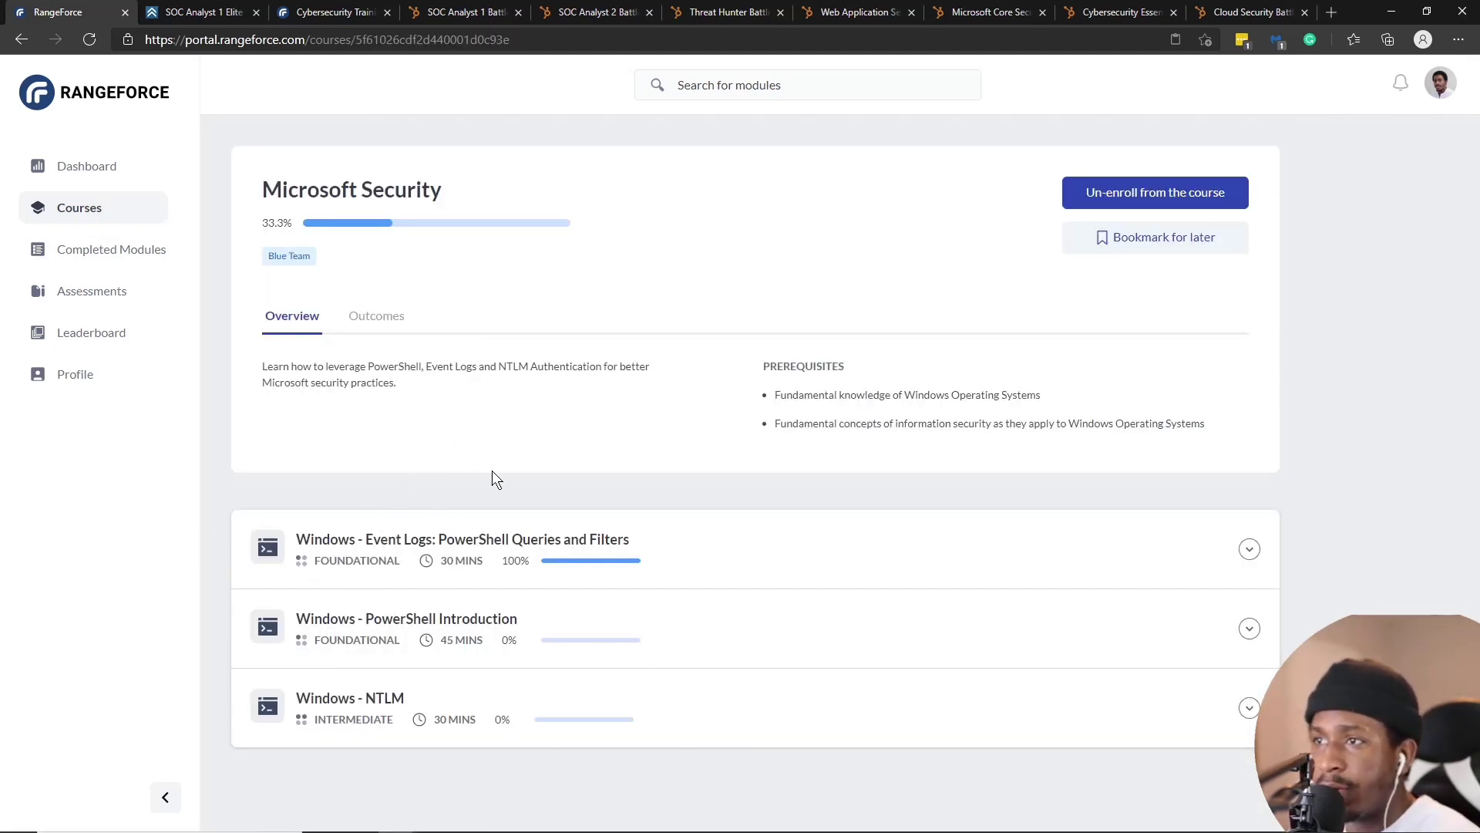
pyautogui.click(315, 698)
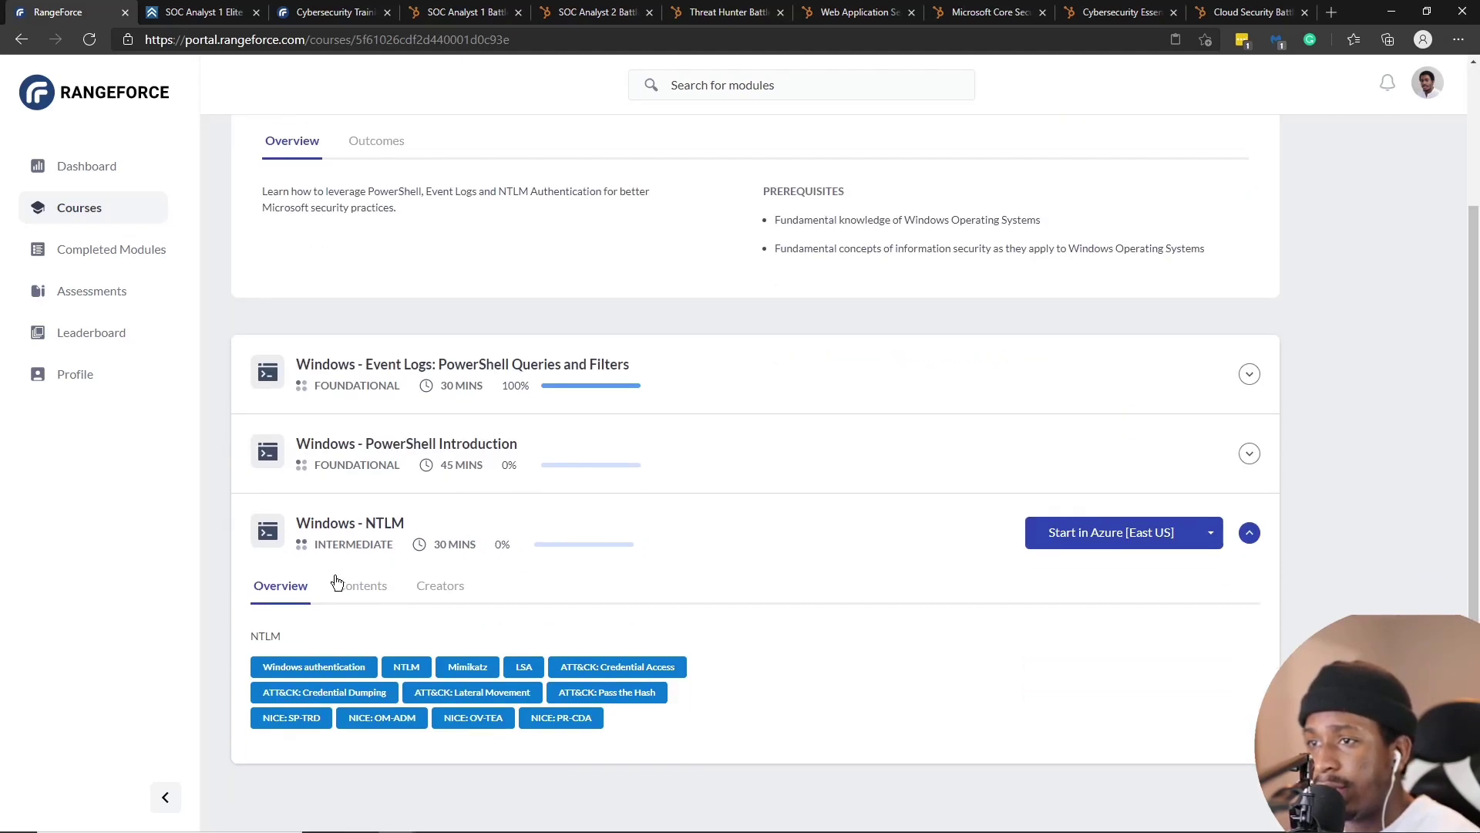
# - Review the XSS and SQL injection modules of the Web Application Security course, and return to the course list
pyautogui.click(61, 167)
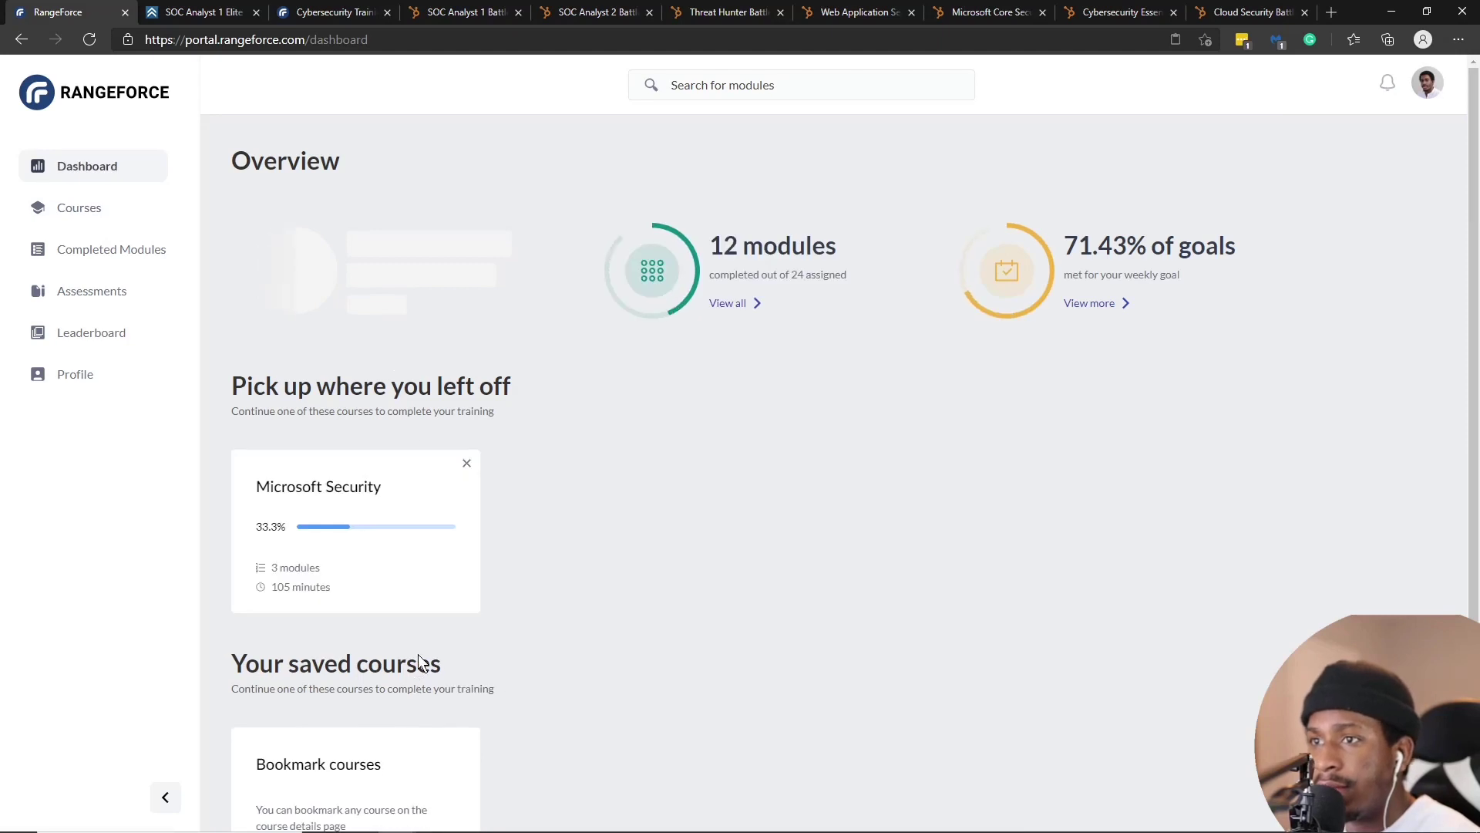
pyautogui.click(91, 212)
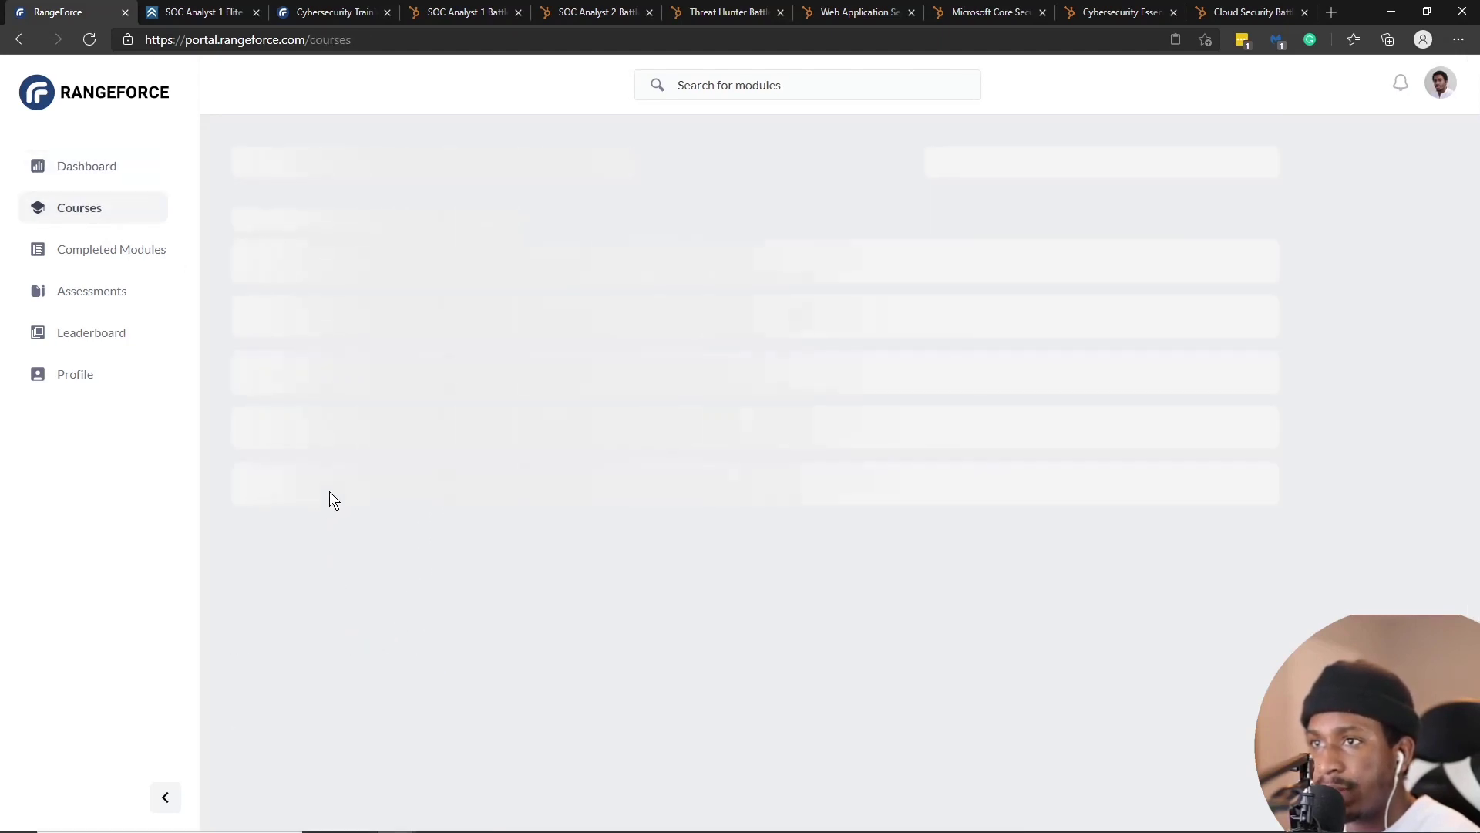
pyautogui.click(324, 531)
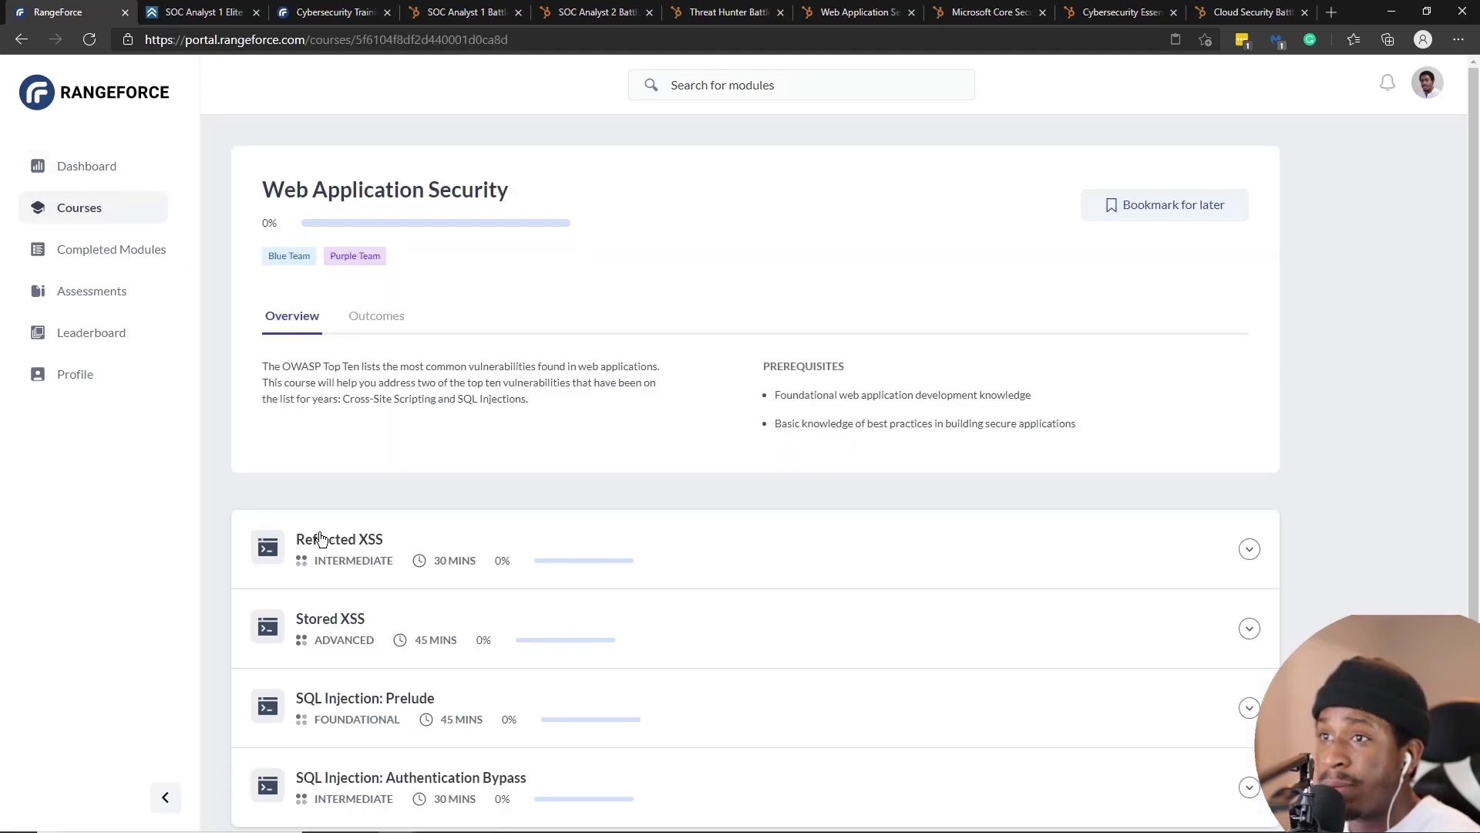
pyautogui.scroll(-1, 664, 509)
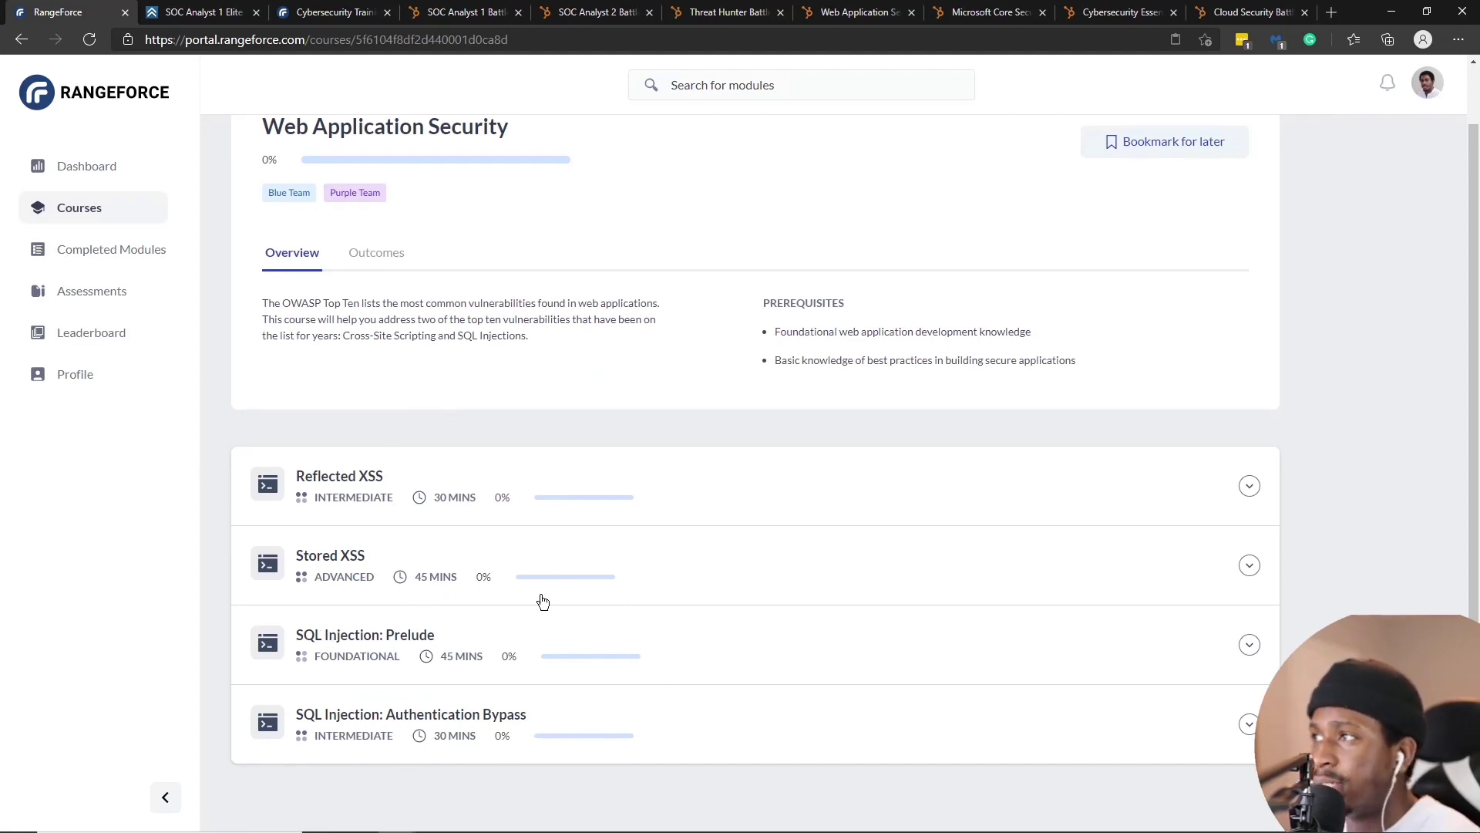
pyautogui.click(77, 163)
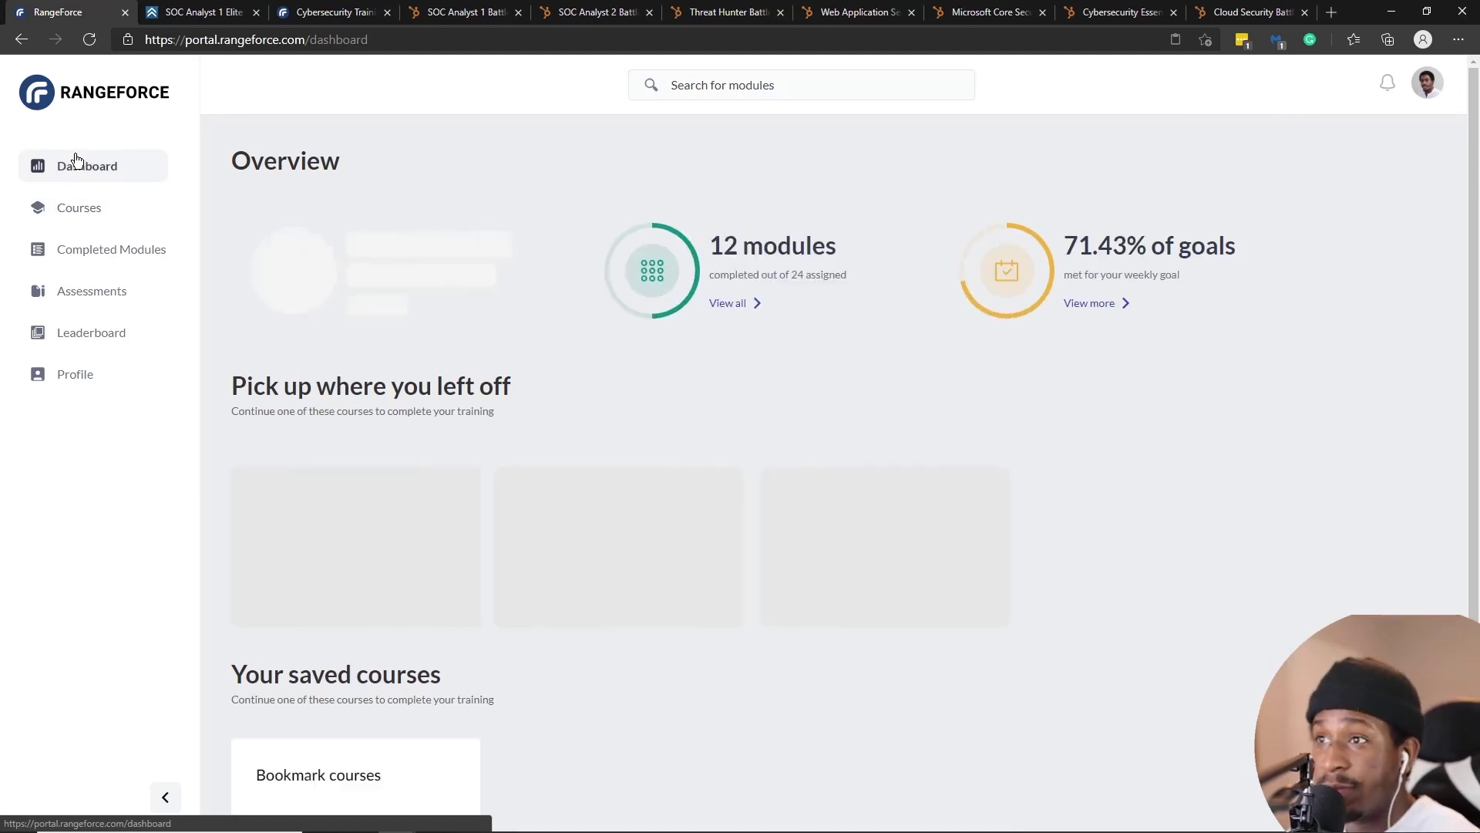
pyautogui.click(86, 204)
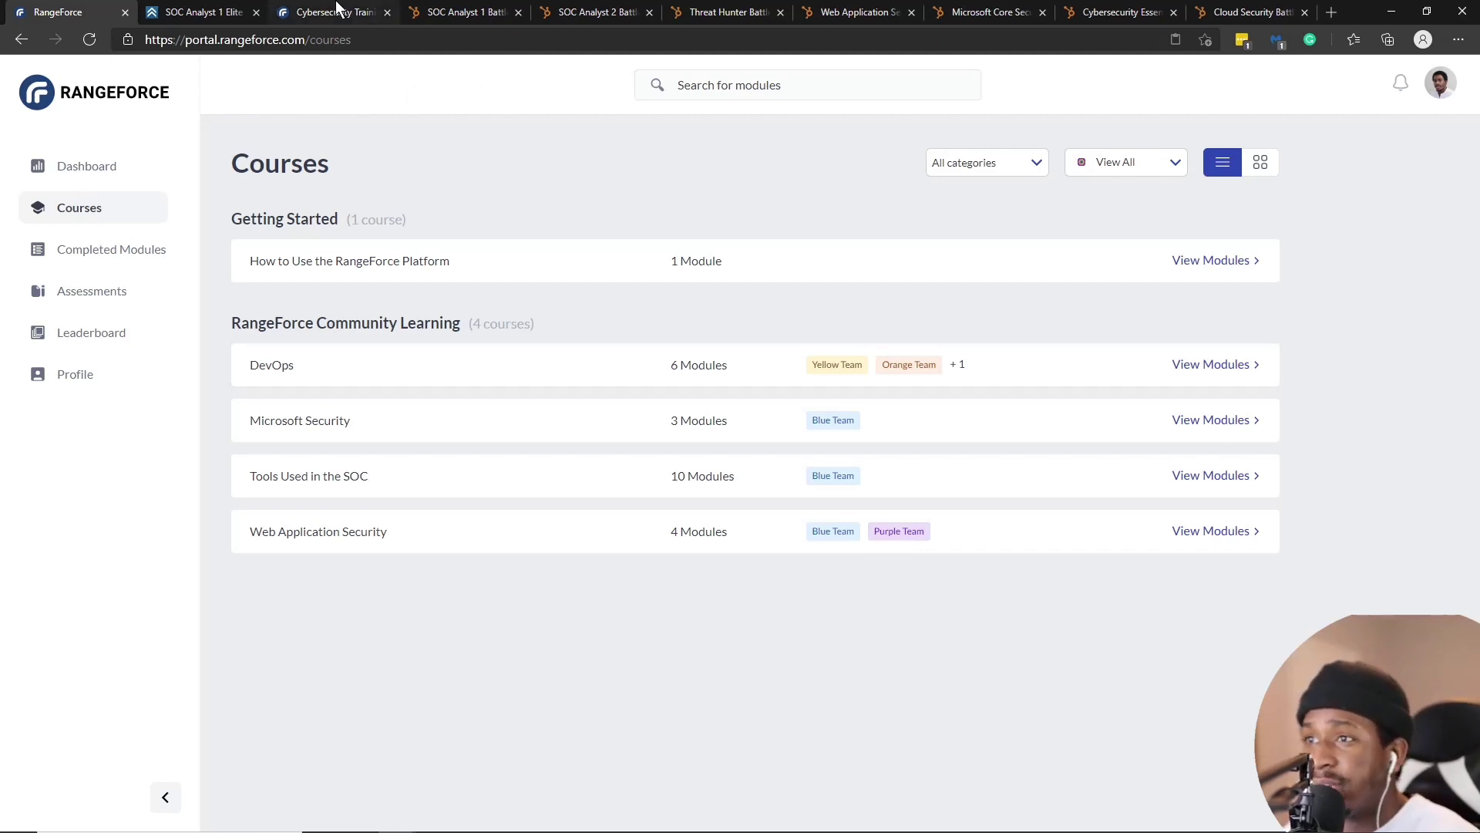
# - Open the Community Edition page on the public RangeForce website and review its benefits and sign-up form
pyautogui.click(334, 12)
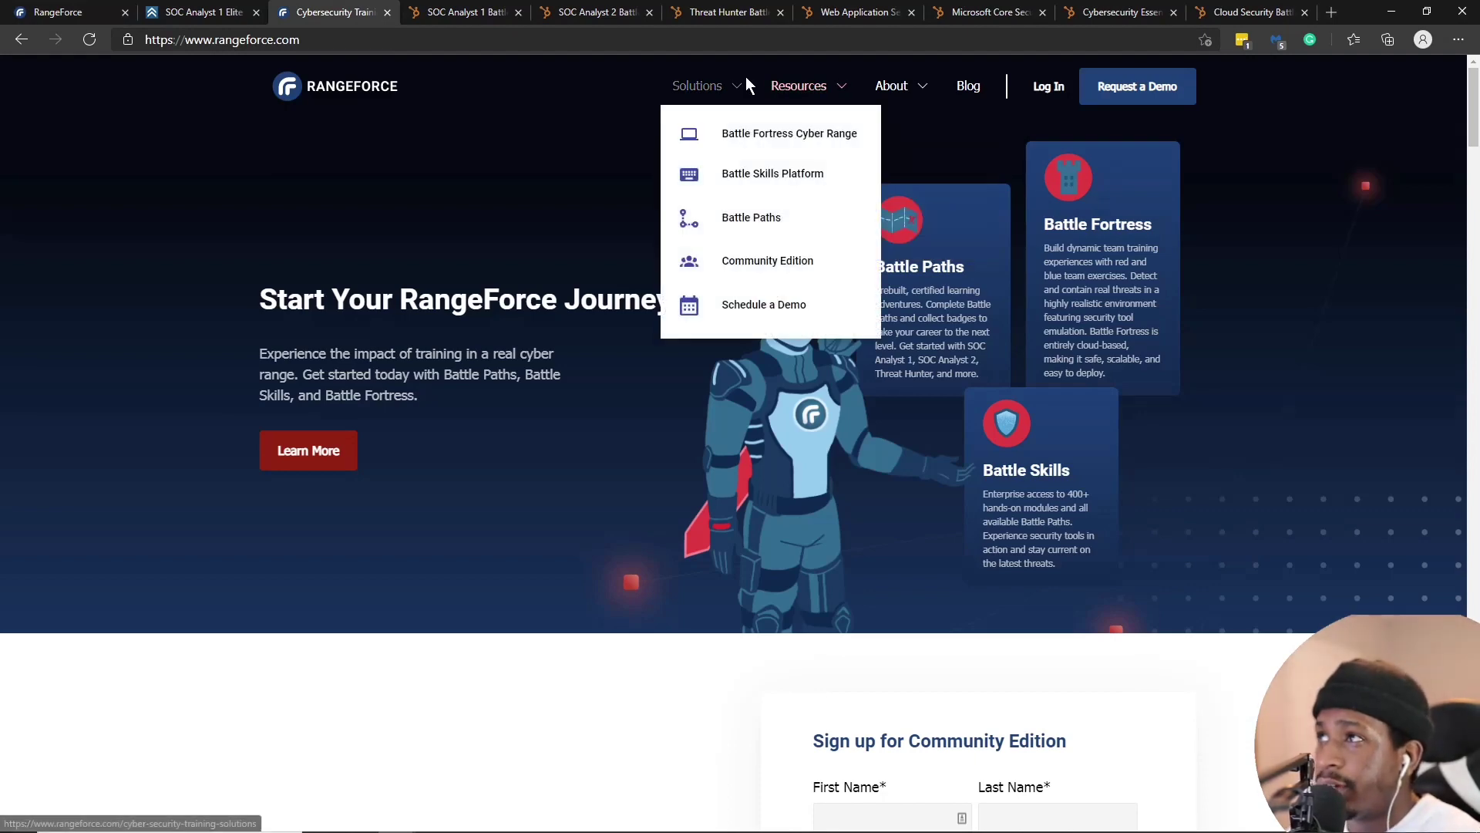
pyautogui.moveTo(723, 91)
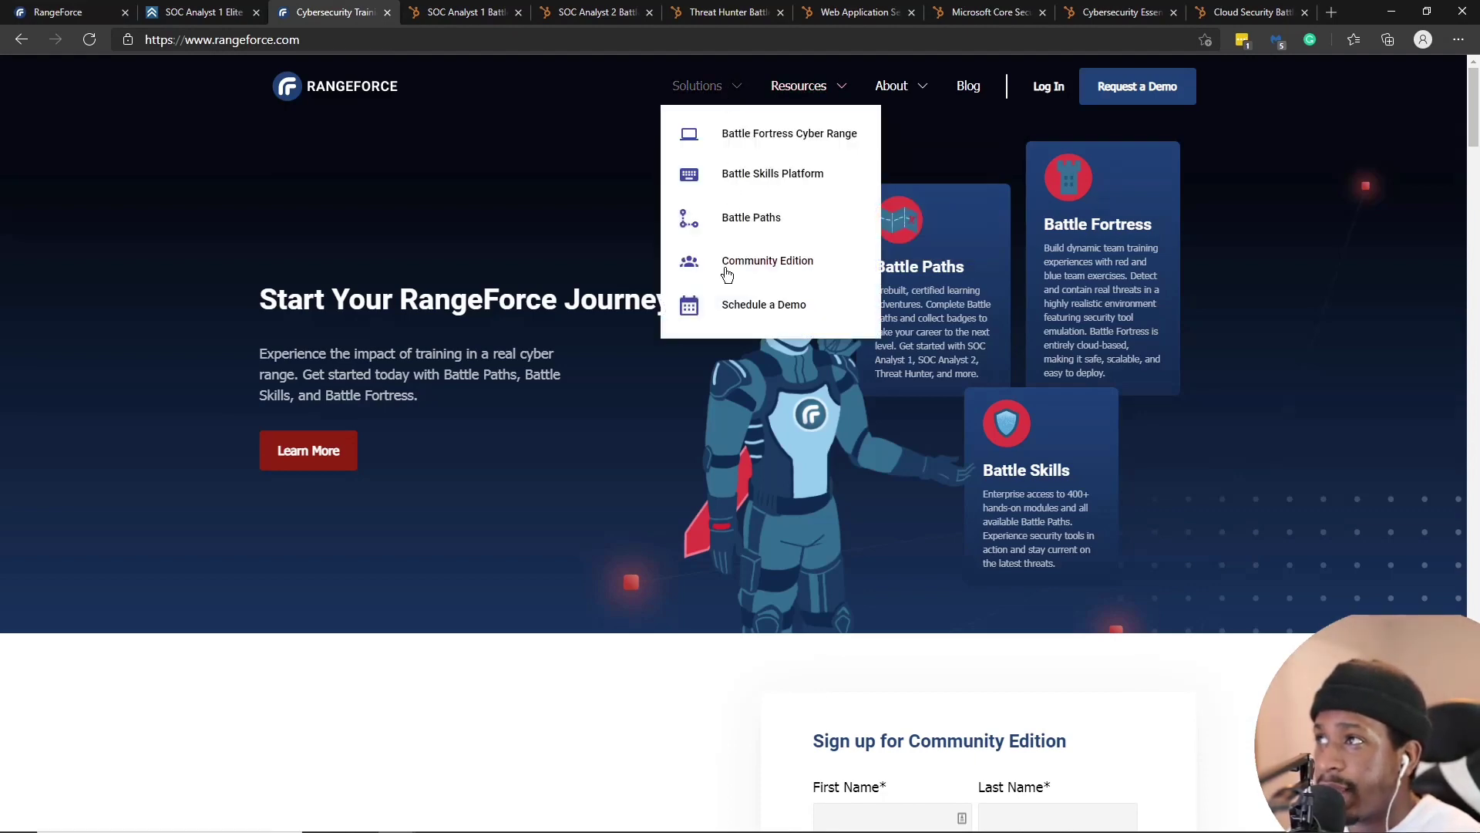
pyautogui.click(731, 261)
pyautogui.scroll(-5, 665, 401)
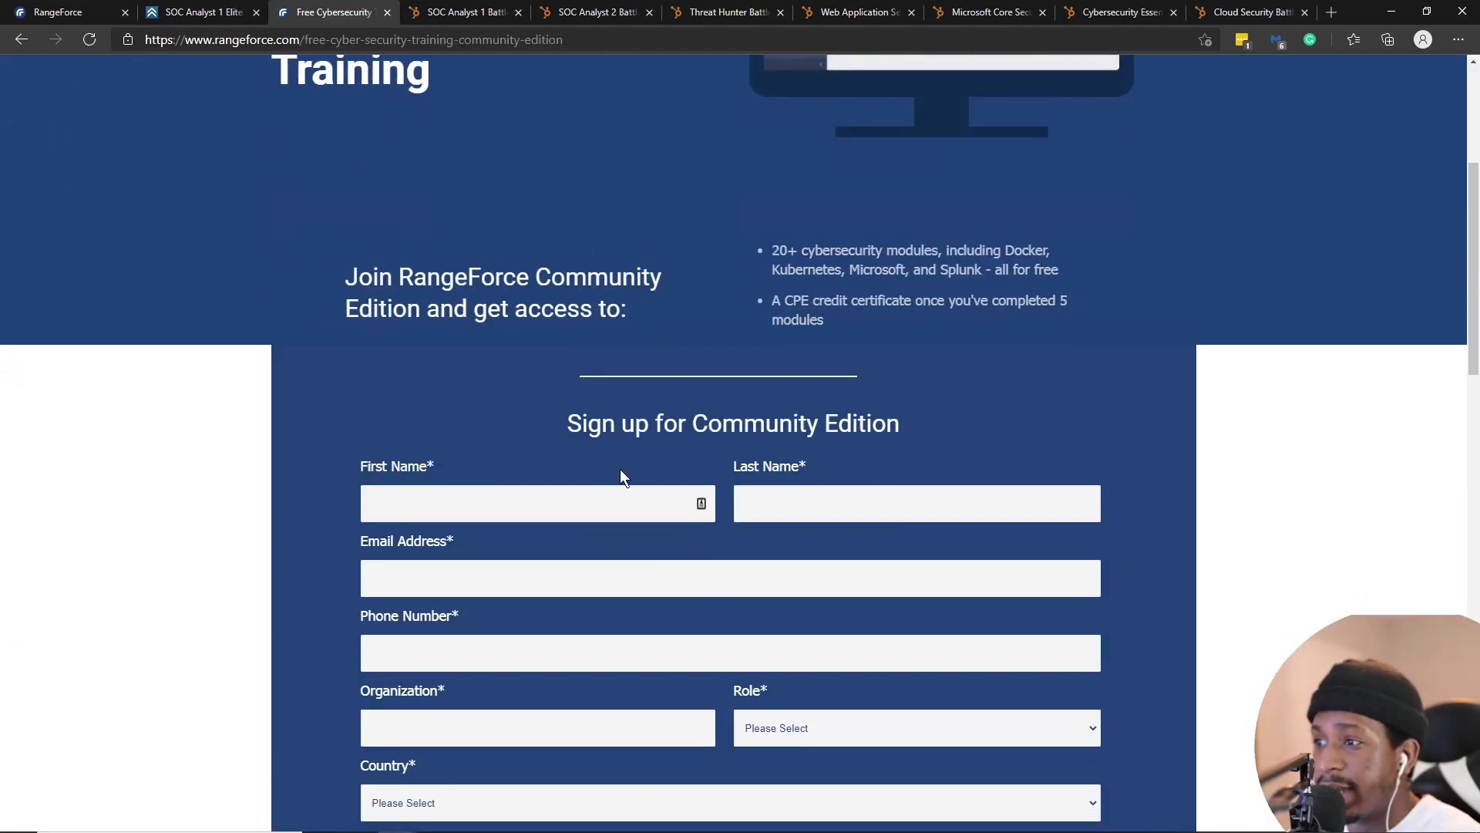
pyautogui.scroll(4, 266, 354)
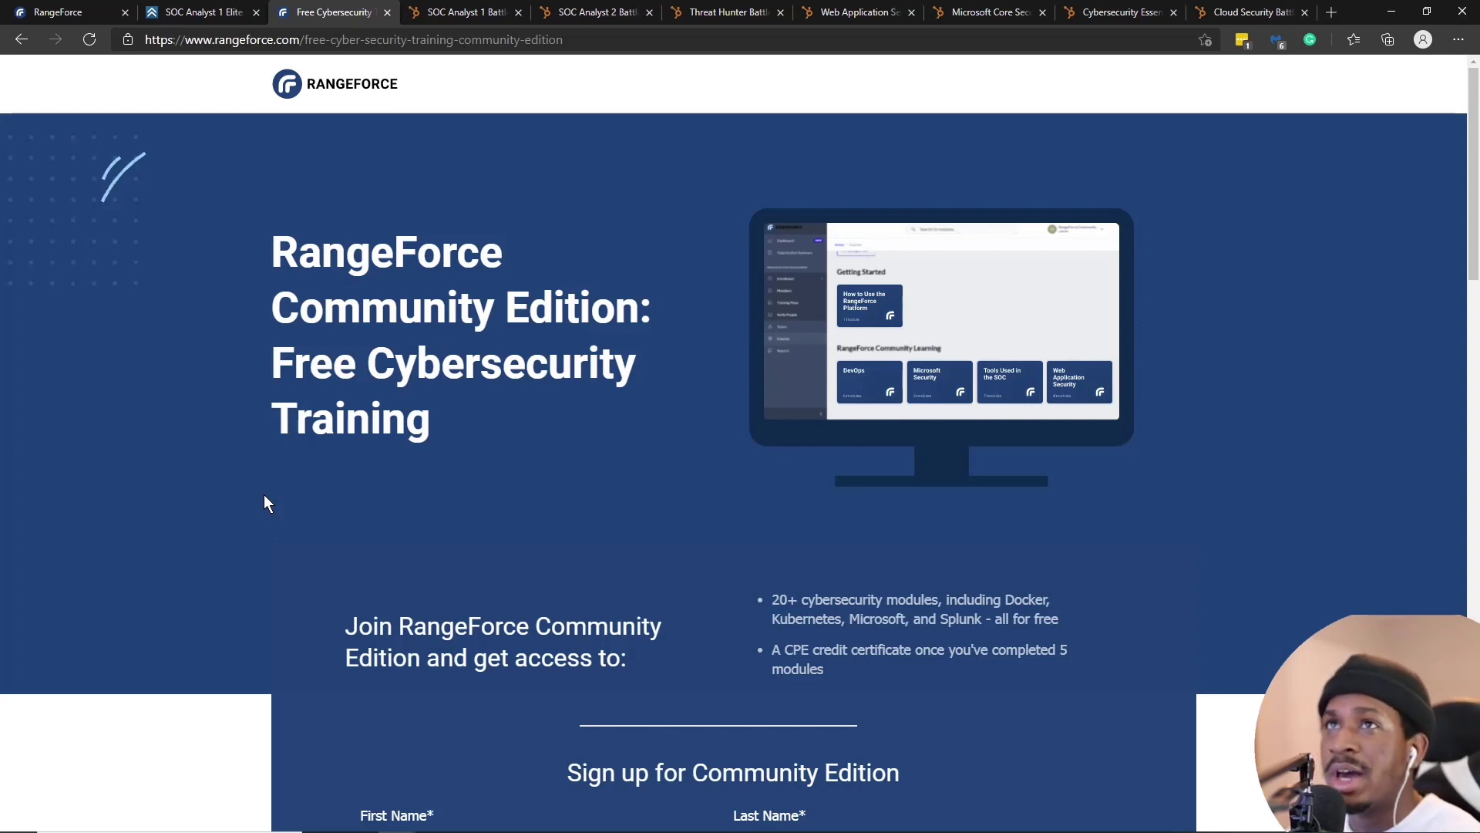
# - Return to the training portal, switch the account role to the Battle Path learner, and look over that role's dashboard
pyautogui.click(17, 16)
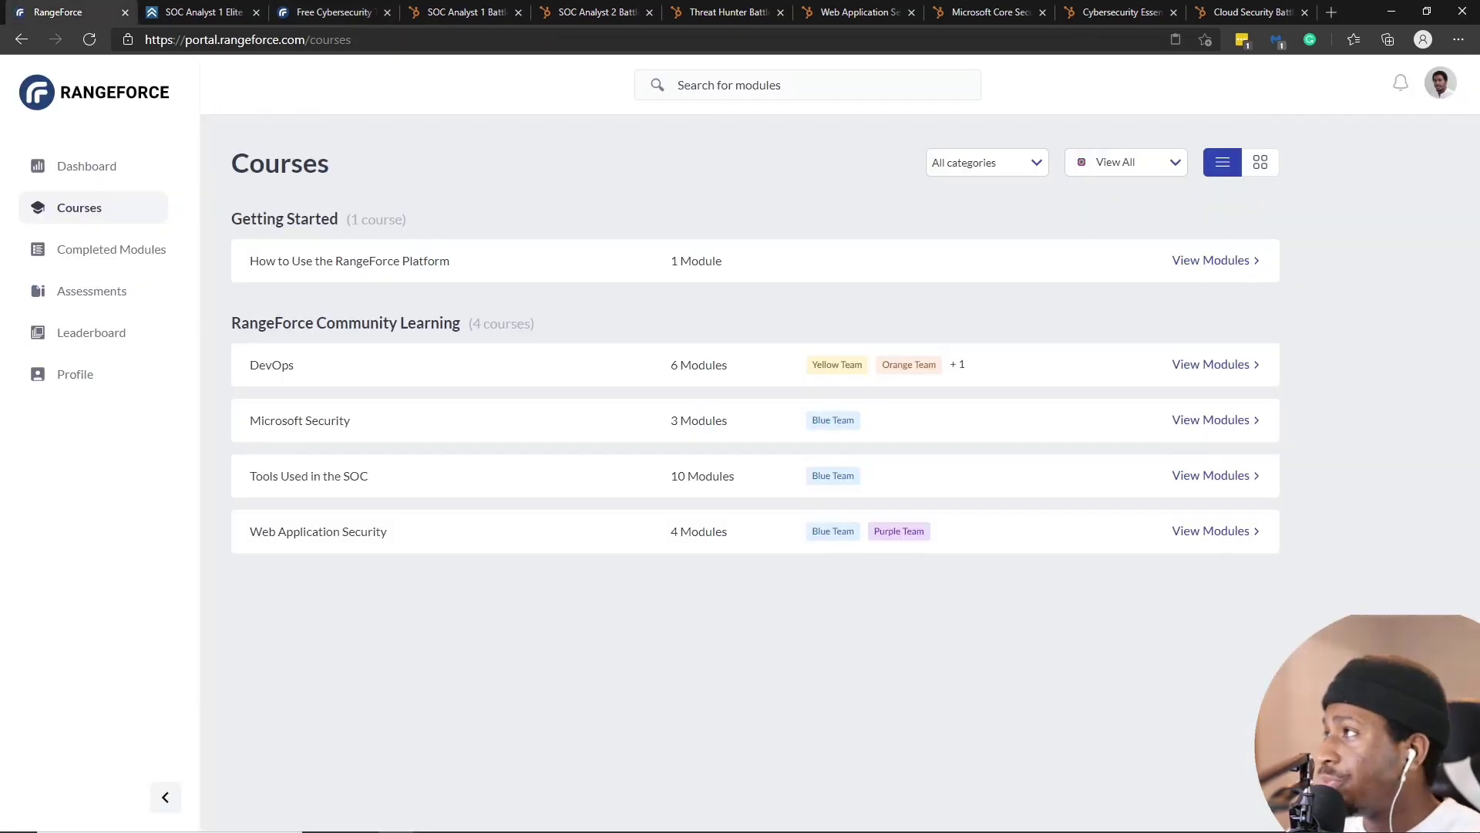
pyautogui.click(1440, 82)
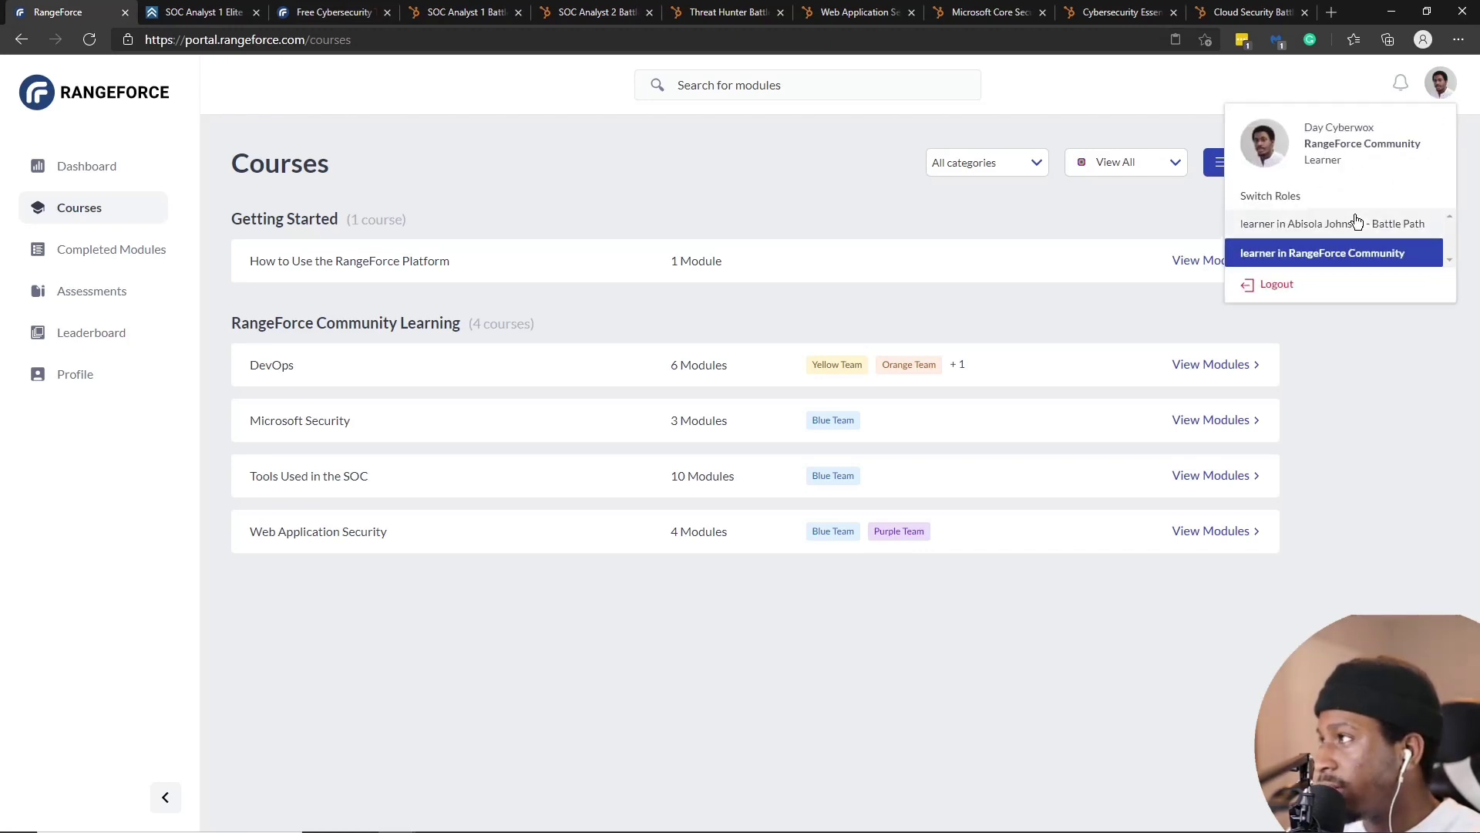
pyautogui.click(1330, 223)
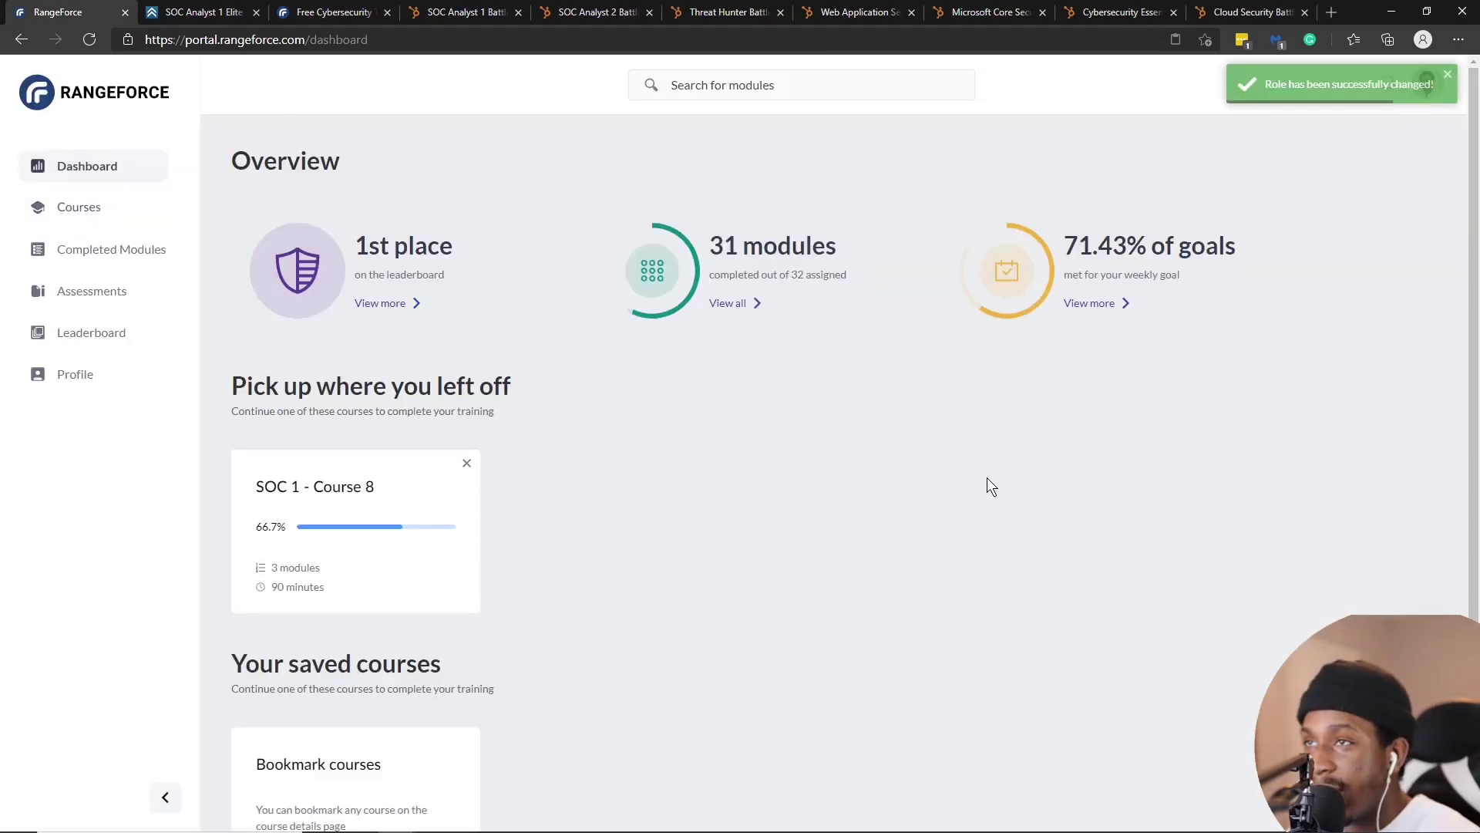
pyautogui.scroll(-2, 378, 663)
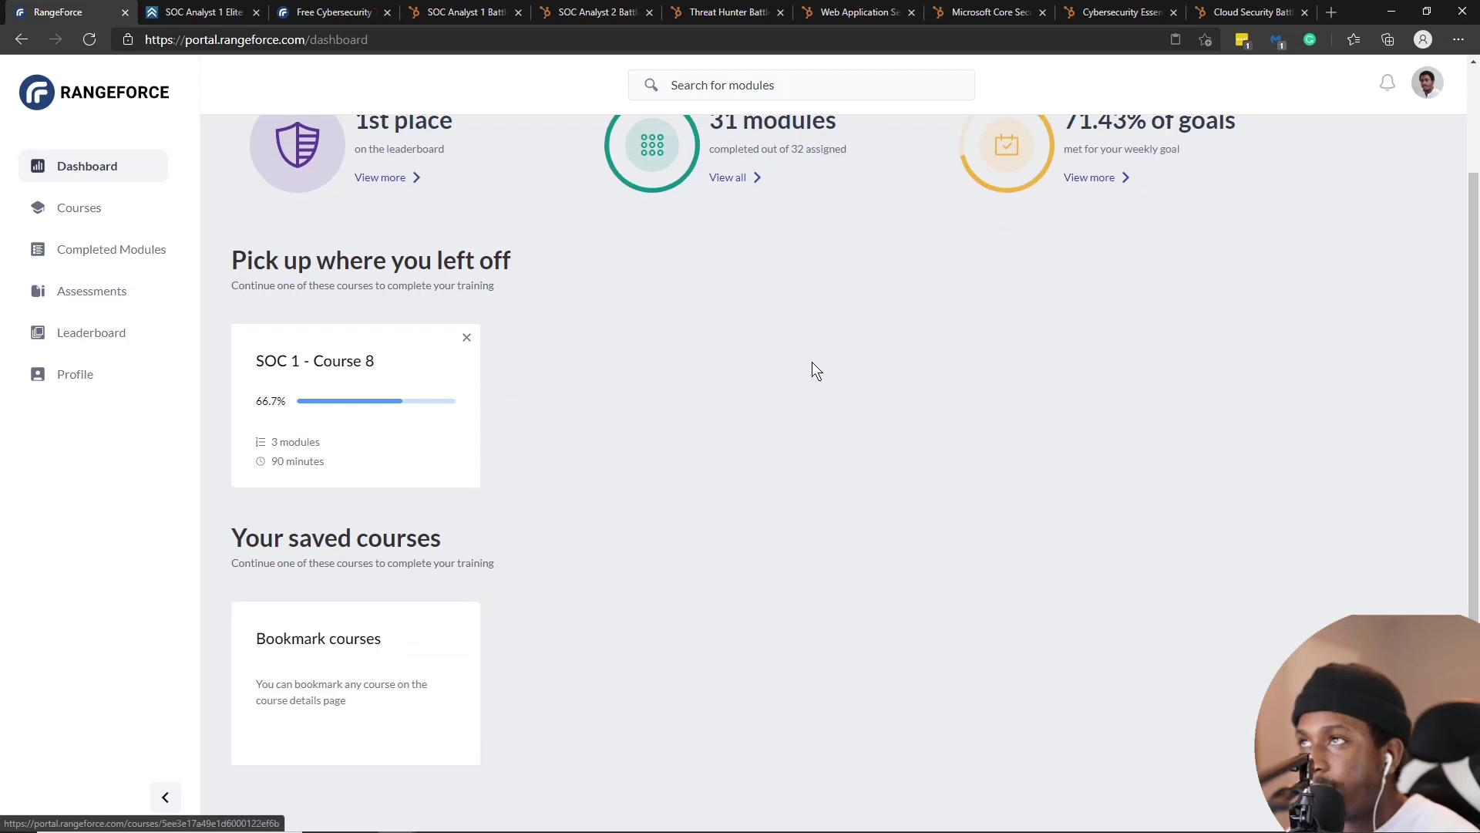
pyautogui.scroll(2, 463, 324)
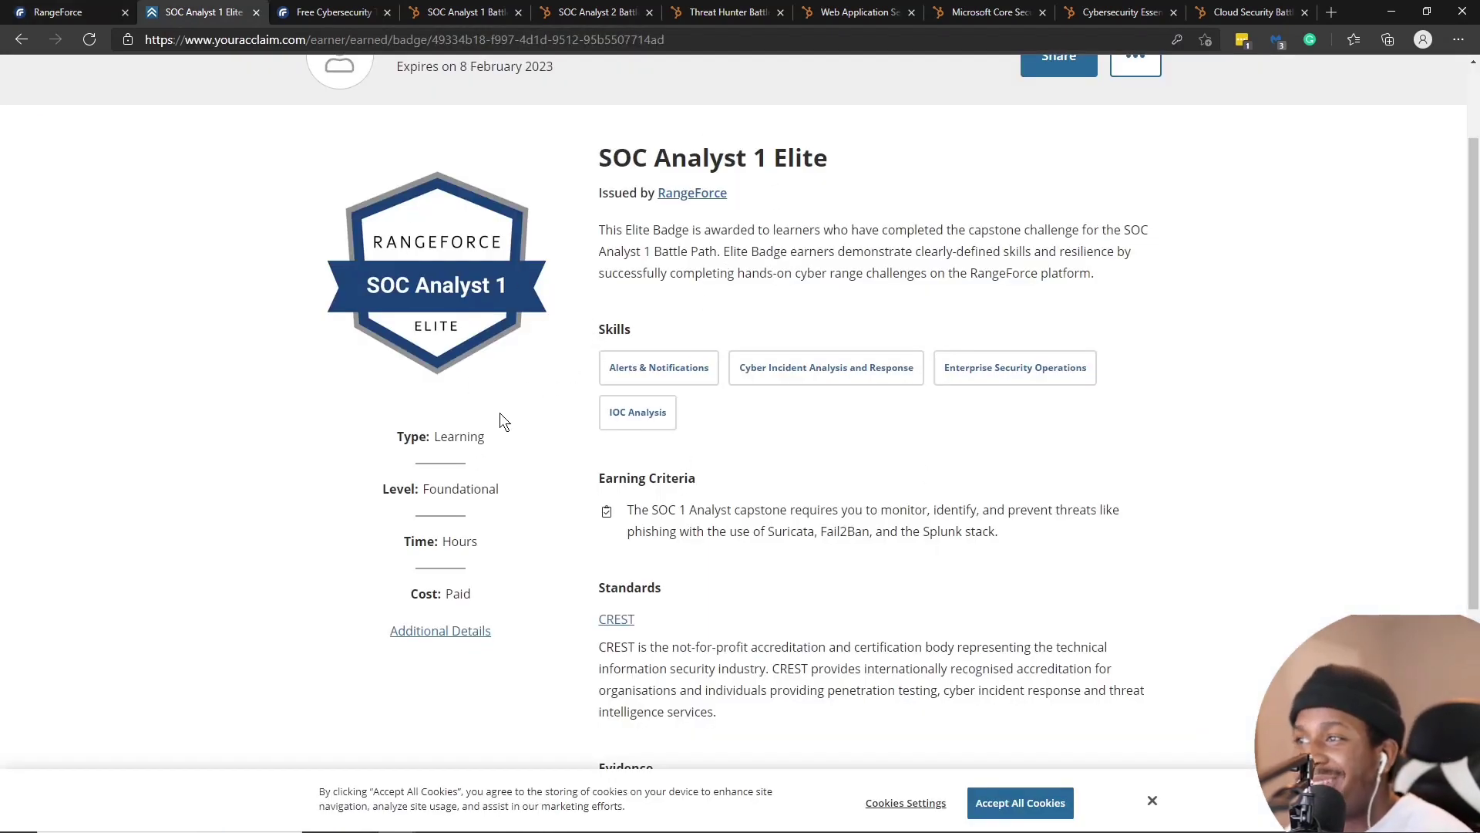
# - View the SOC Analyst 1 Elite badge page, and review the full SOC Analyst 1 Battle Path course list in the portal
pyautogui.scroll(2, 424, 358)
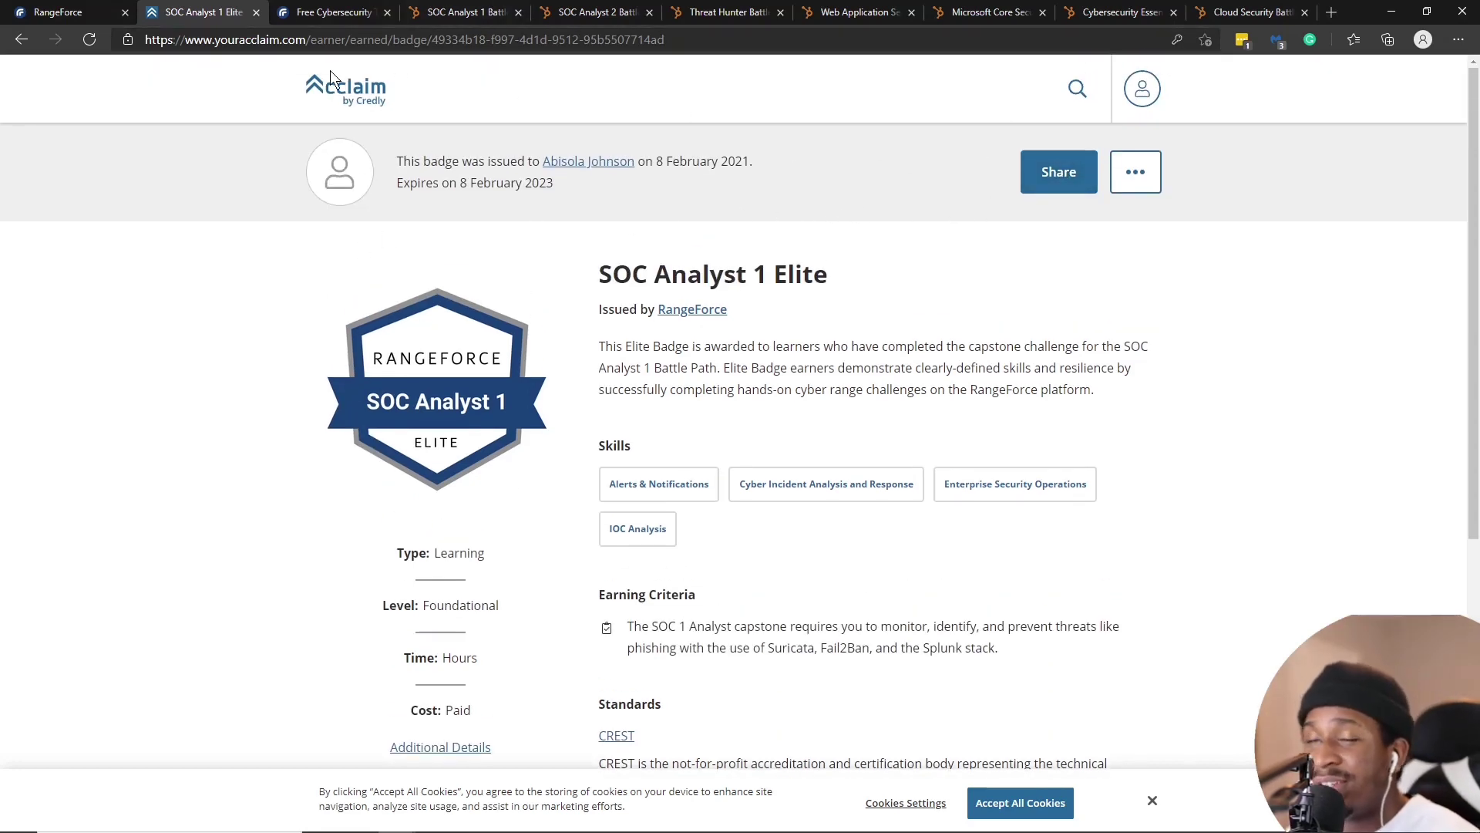
pyautogui.click(80, 11)
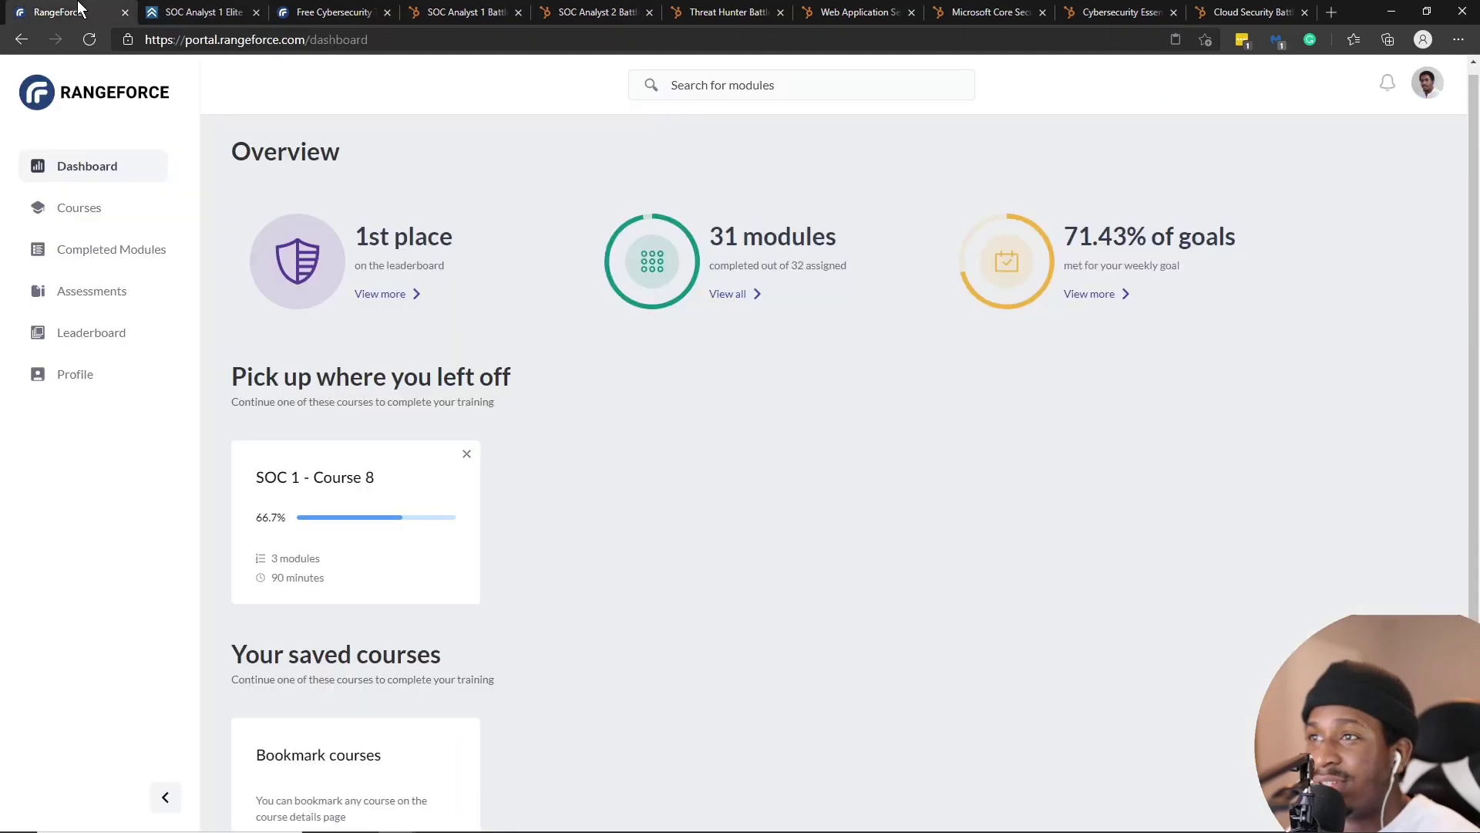
pyautogui.click(74, 205)
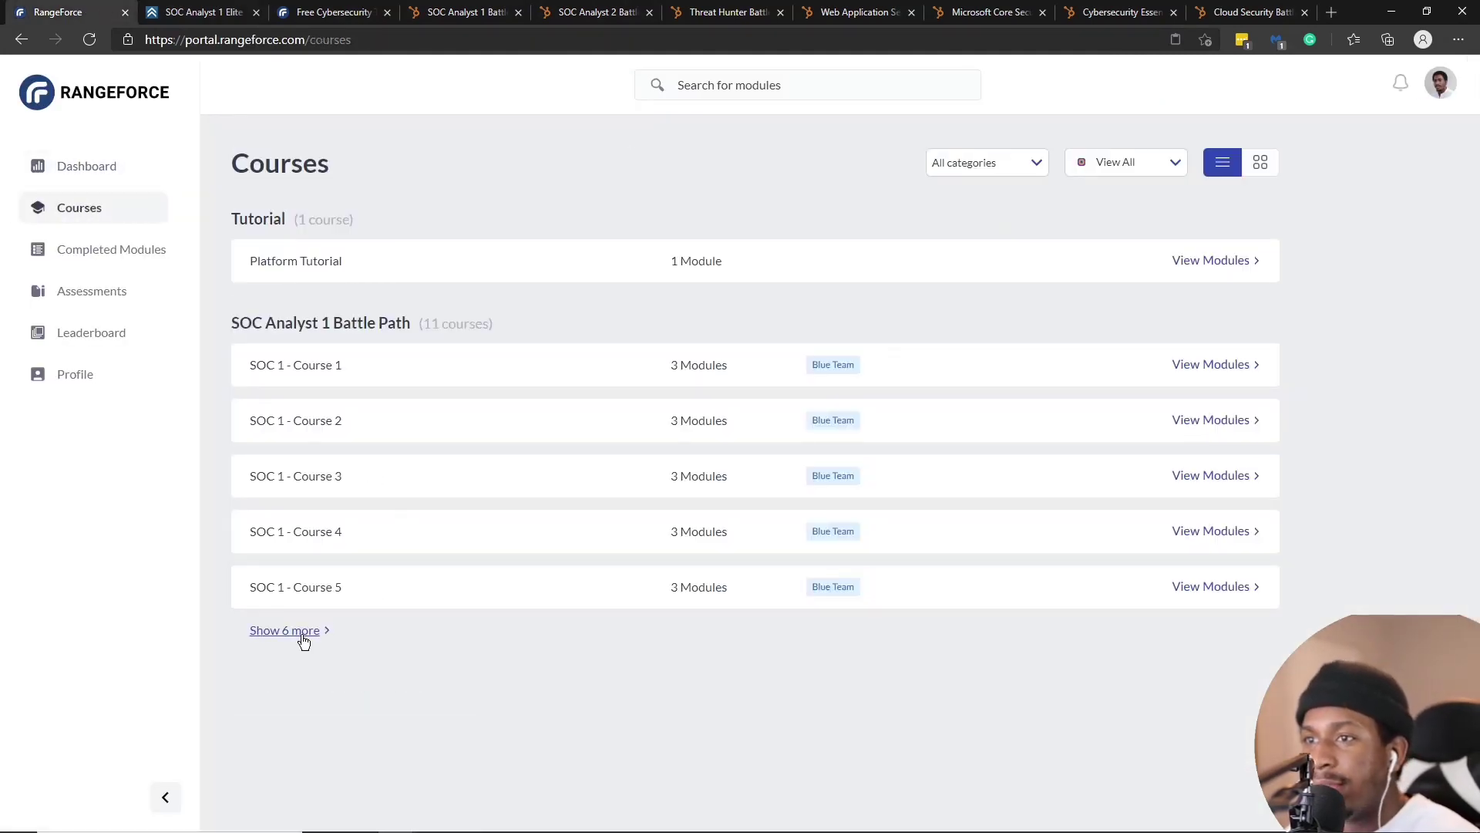
pyautogui.click(303, 640)
pyautogui.scroll(-2, 498, 451)
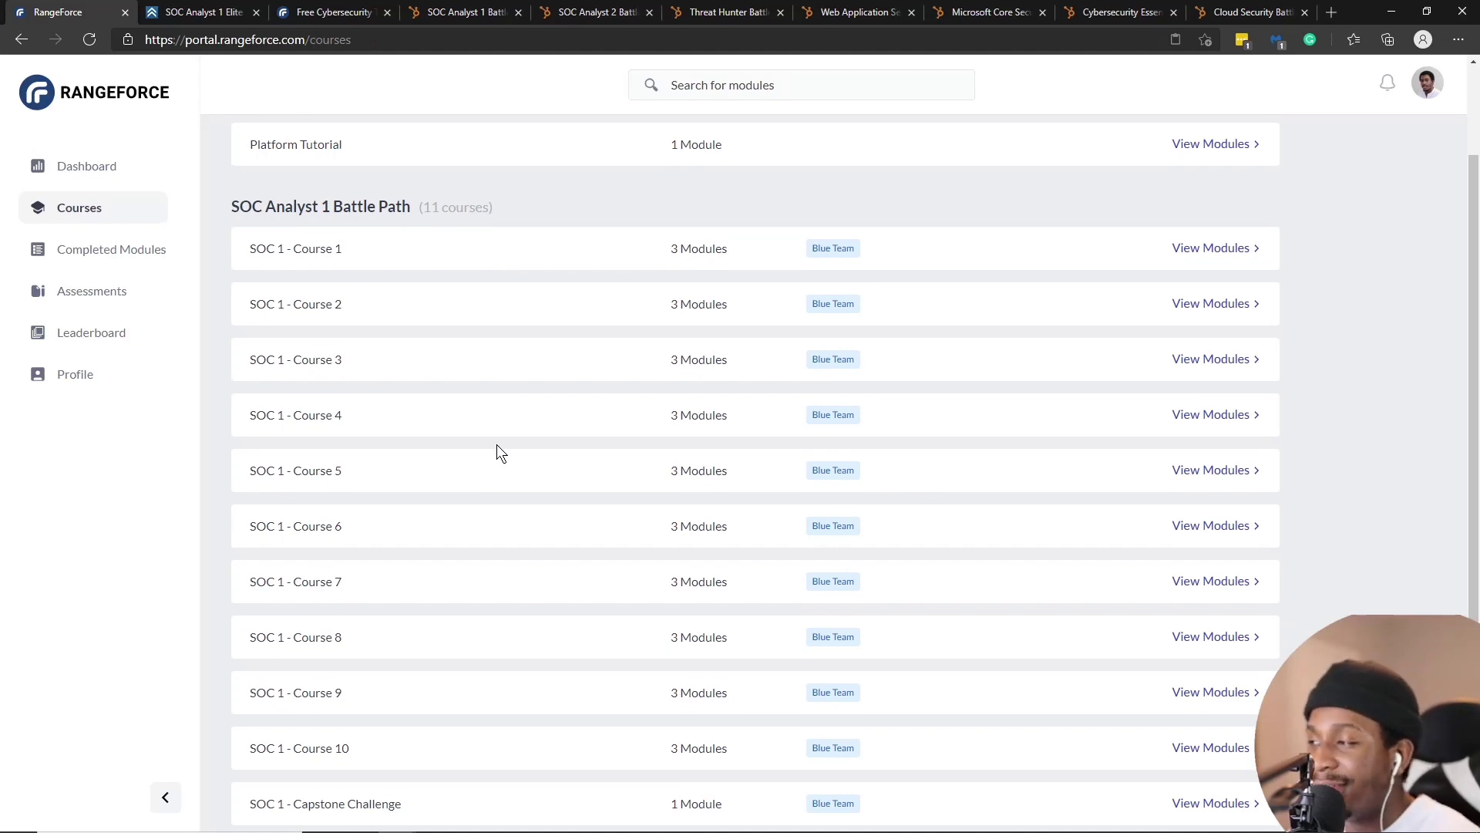
pyautogui.scroll(-2, 496, 444)
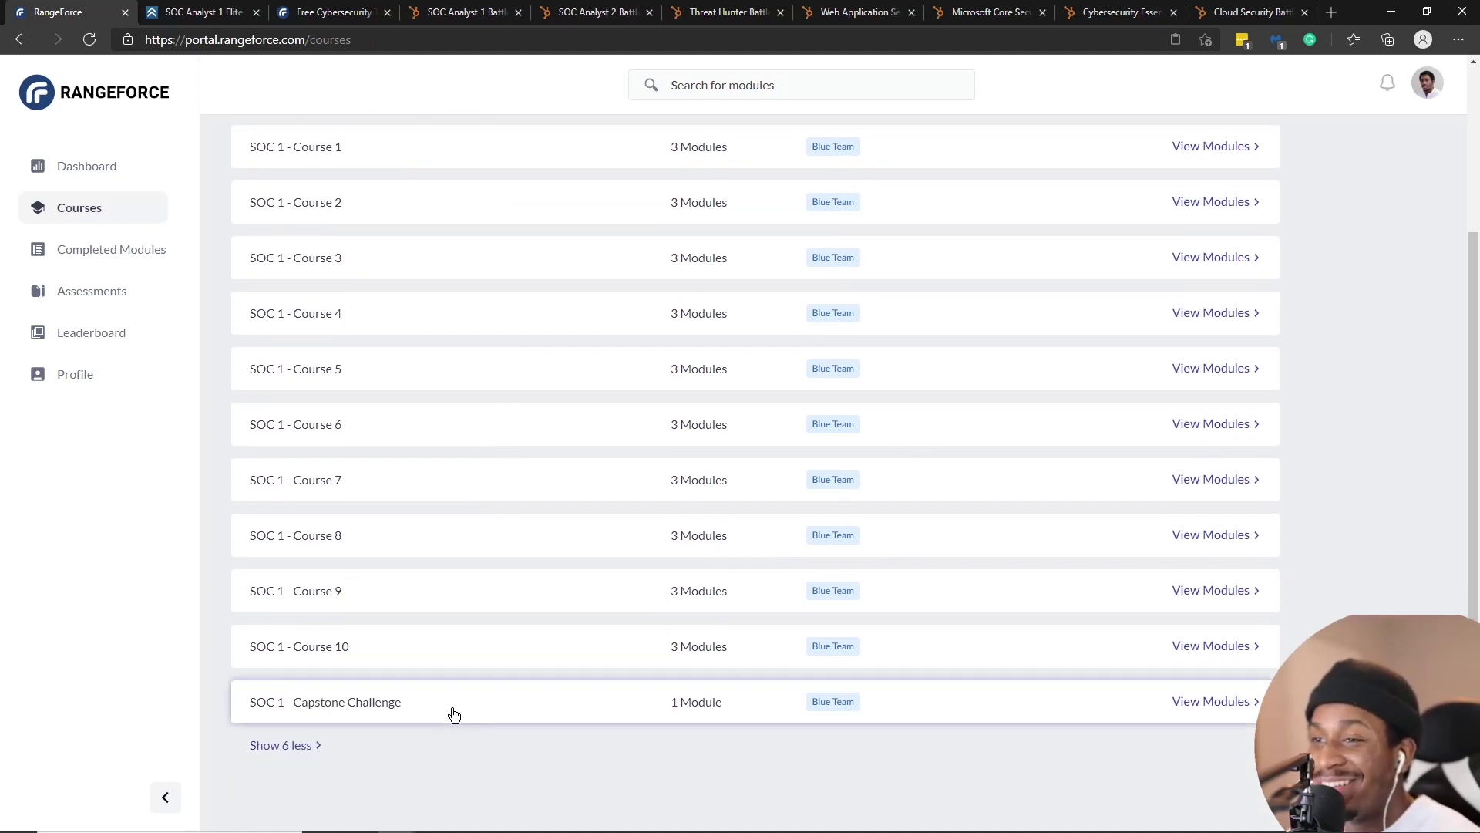
# - Review the SOC 1 - Capstone Challenge overview, and return to the fully expanded Battle Path course list
pyautogui.click(348, 717)
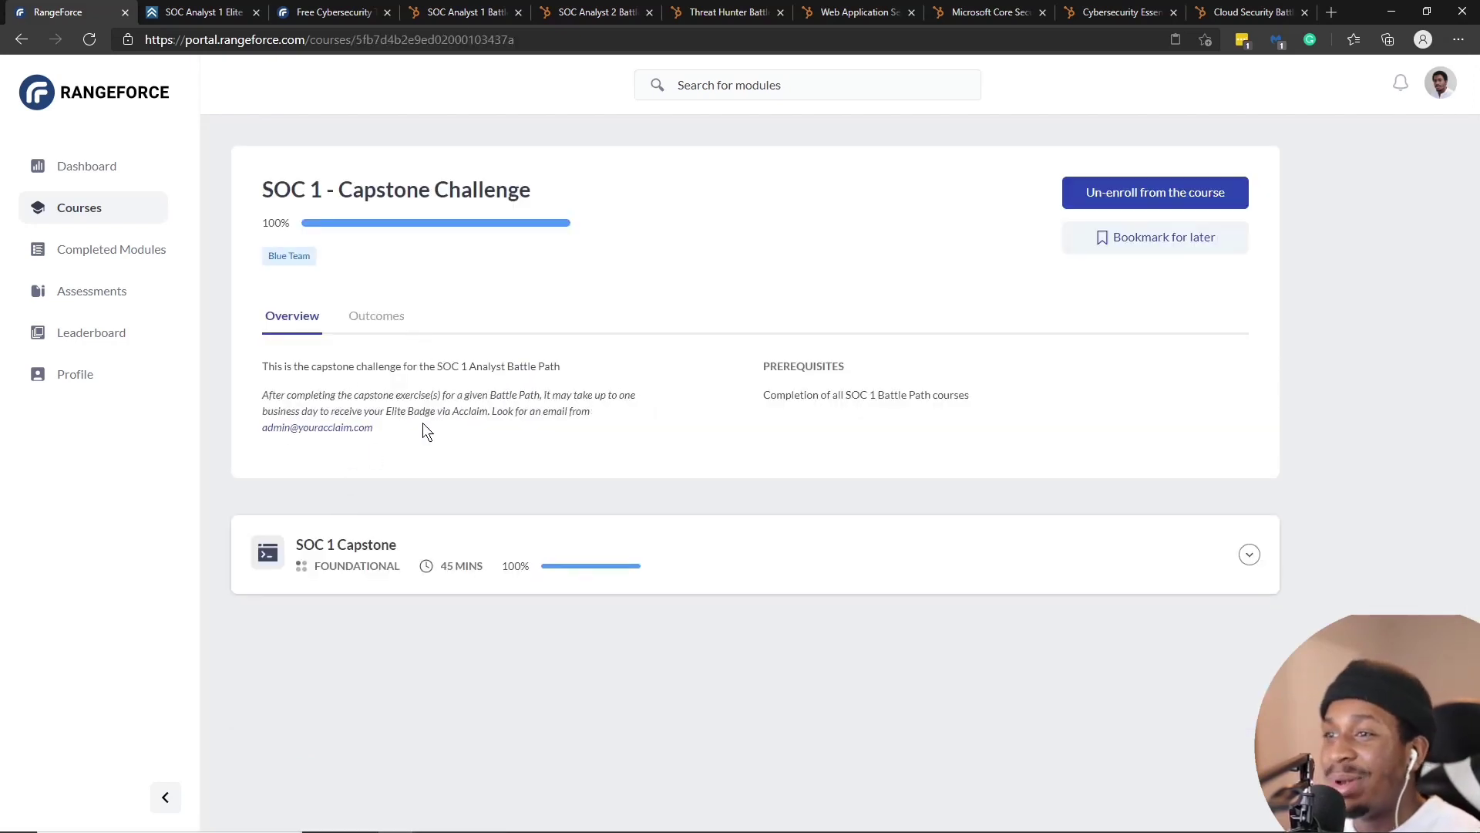
pyautogui.click(70, 205)
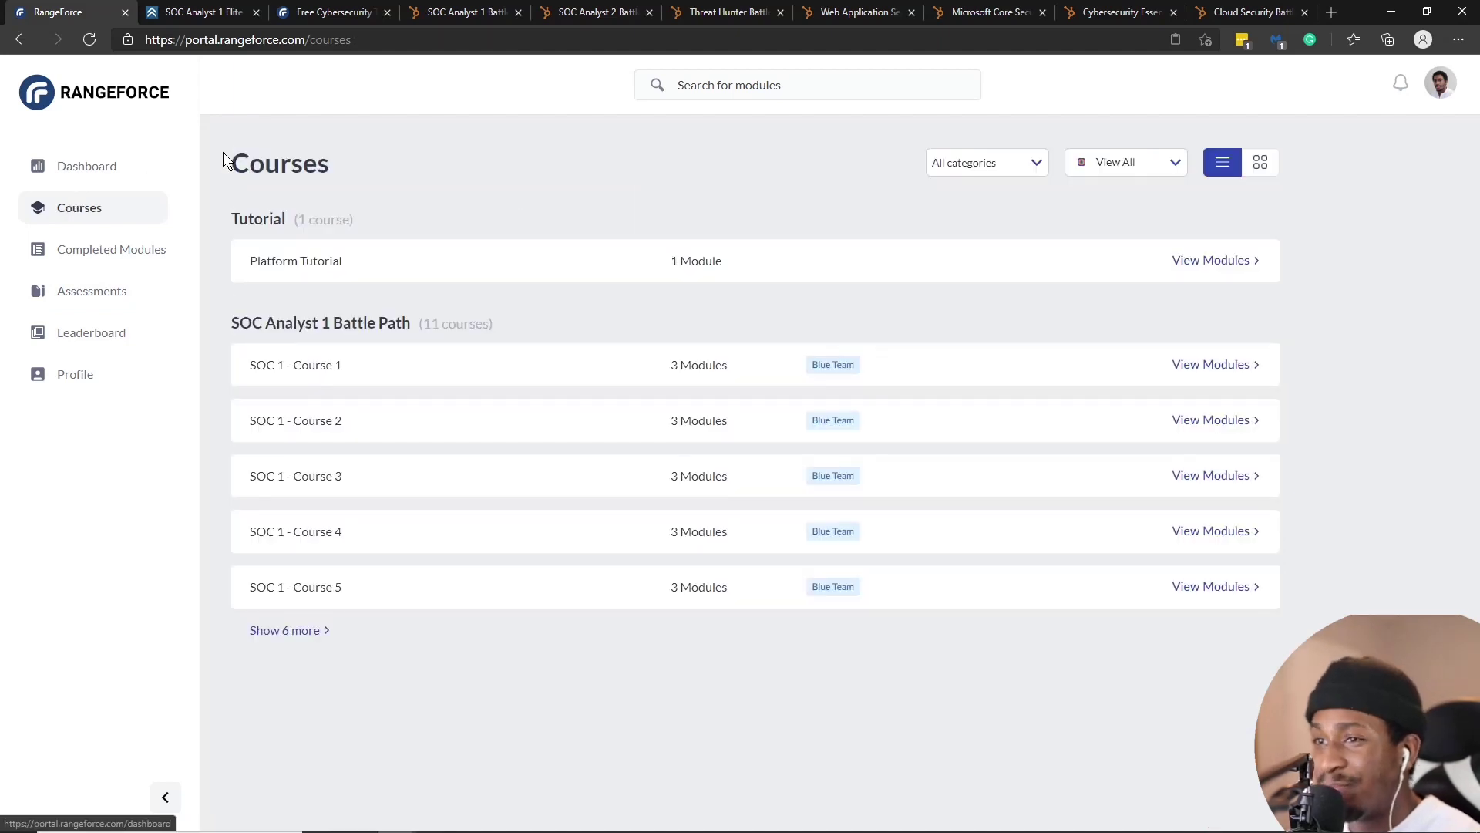
pyautogui.click(312, 631)
pyautogui.scroll(-2, 297, 279)
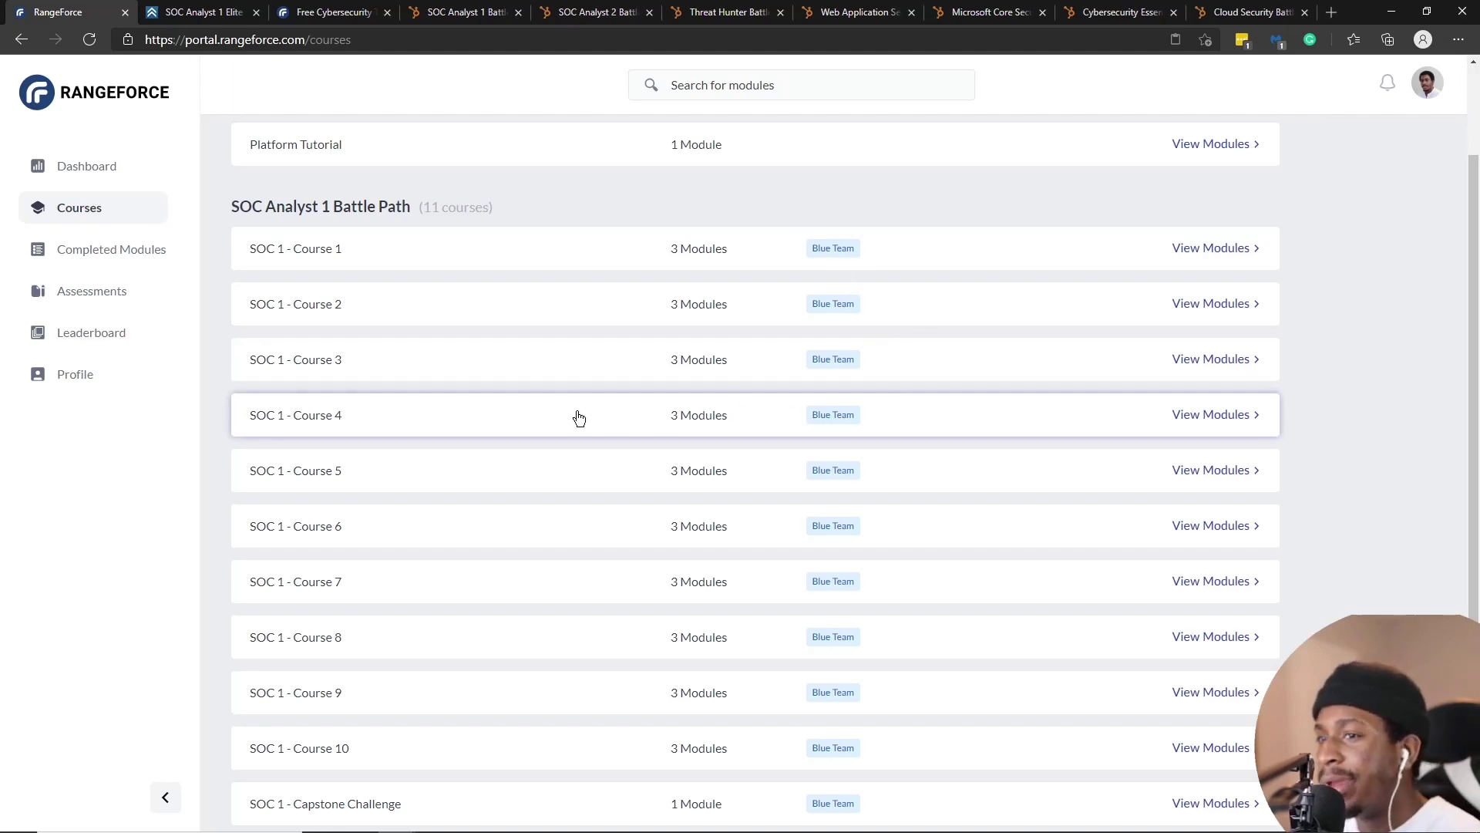
# - Open SOC 1 - Course 1 and review the contents and learning outcomes of its Introduction to the SOC module
pyautogui.click(362, 253)
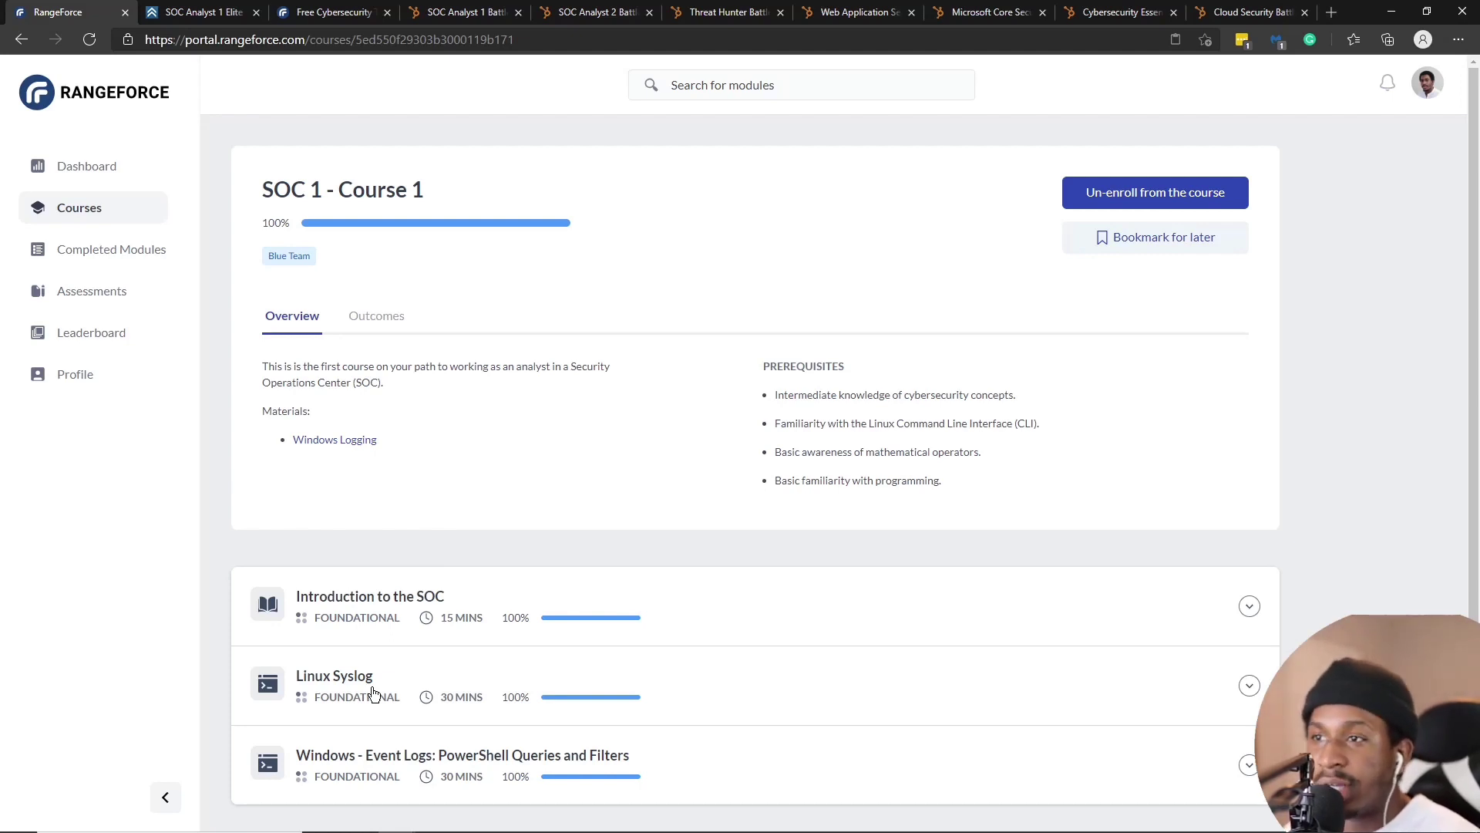
pyautogui.click(281, 609)
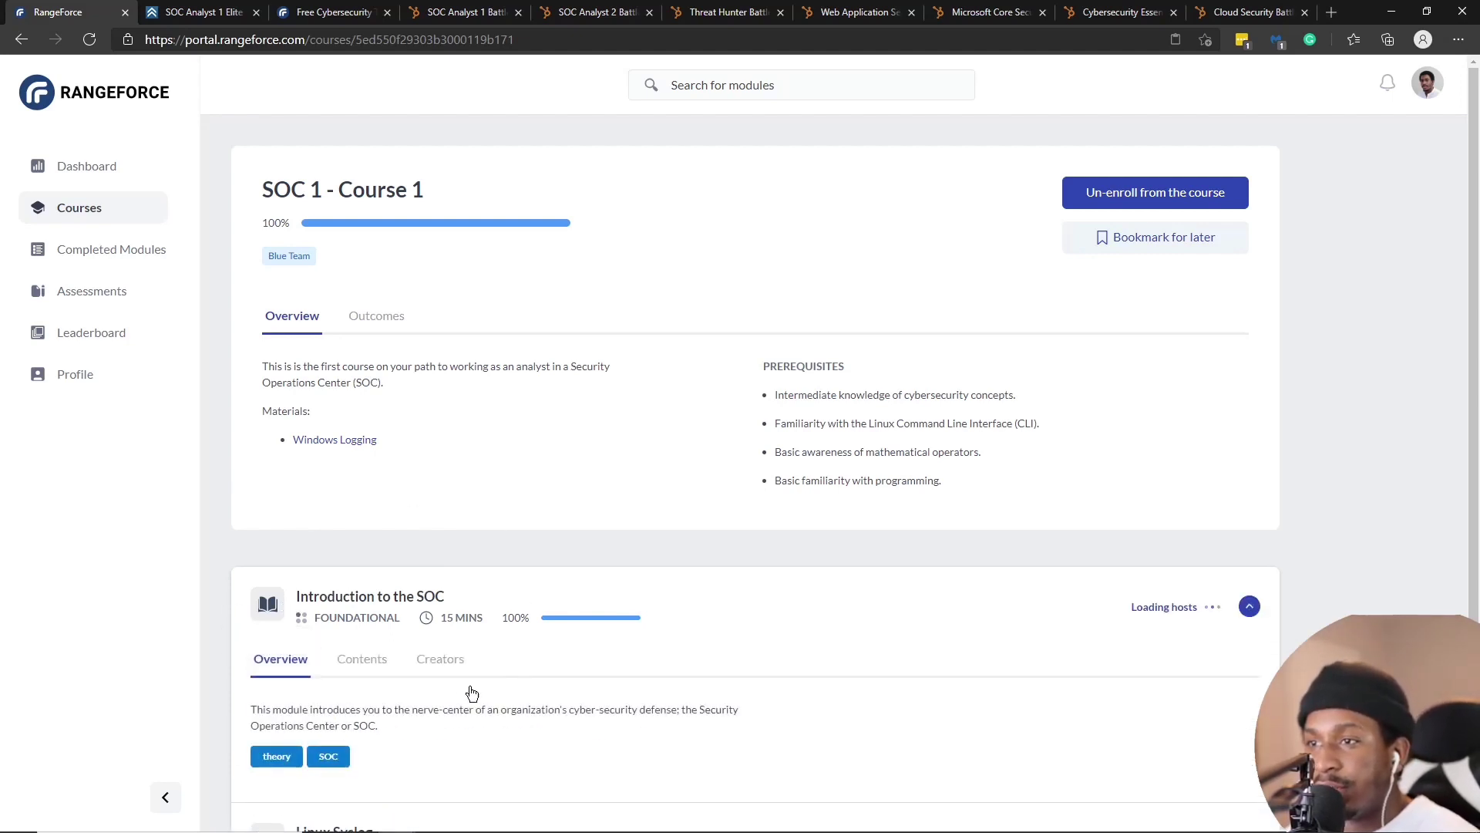
pyautogui.click(368, 669)
pyautogui.scroll(-2, 732, 617)
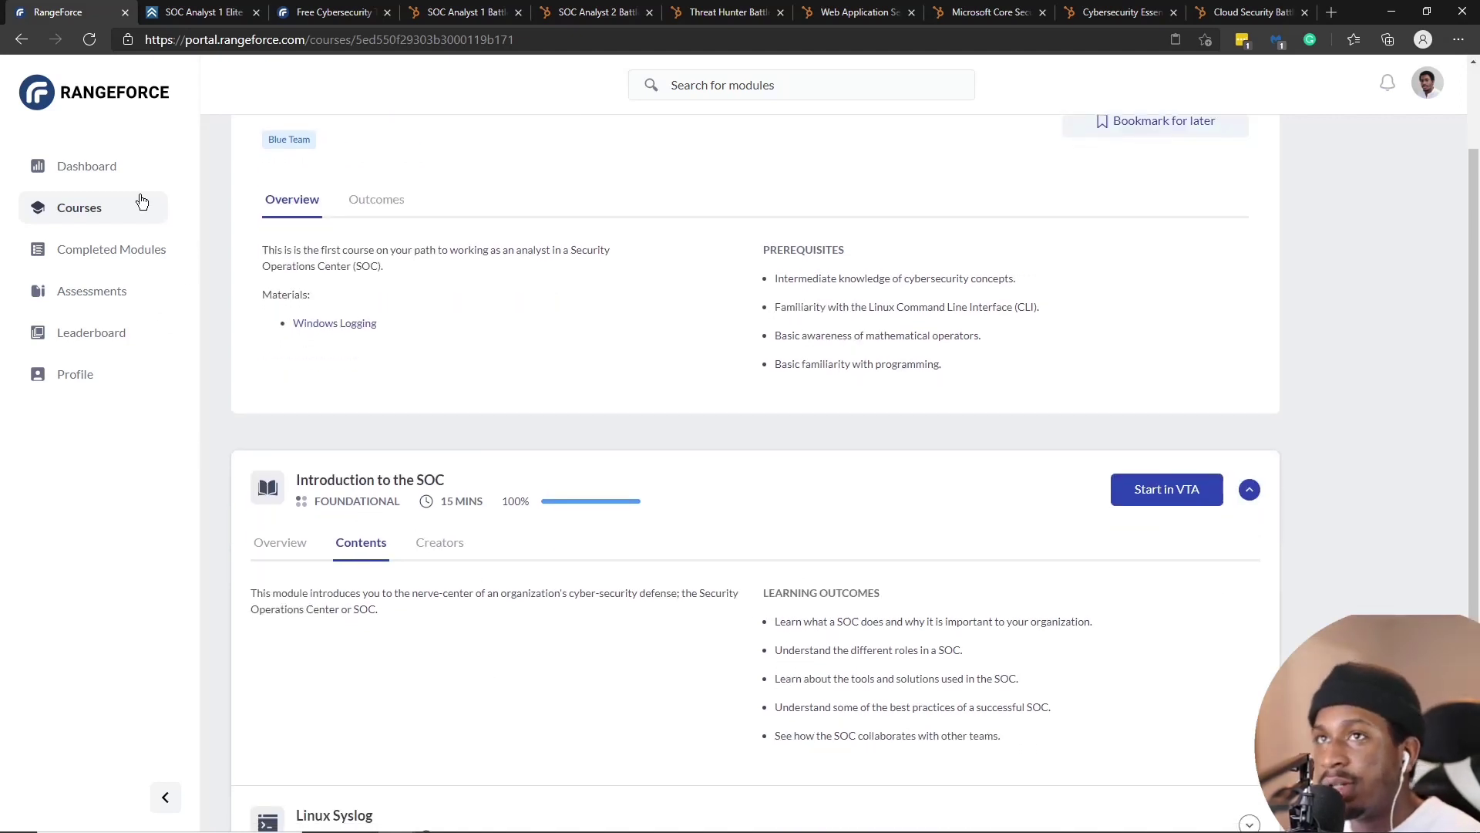
pyautogui.scroll(-2, 440, 496)
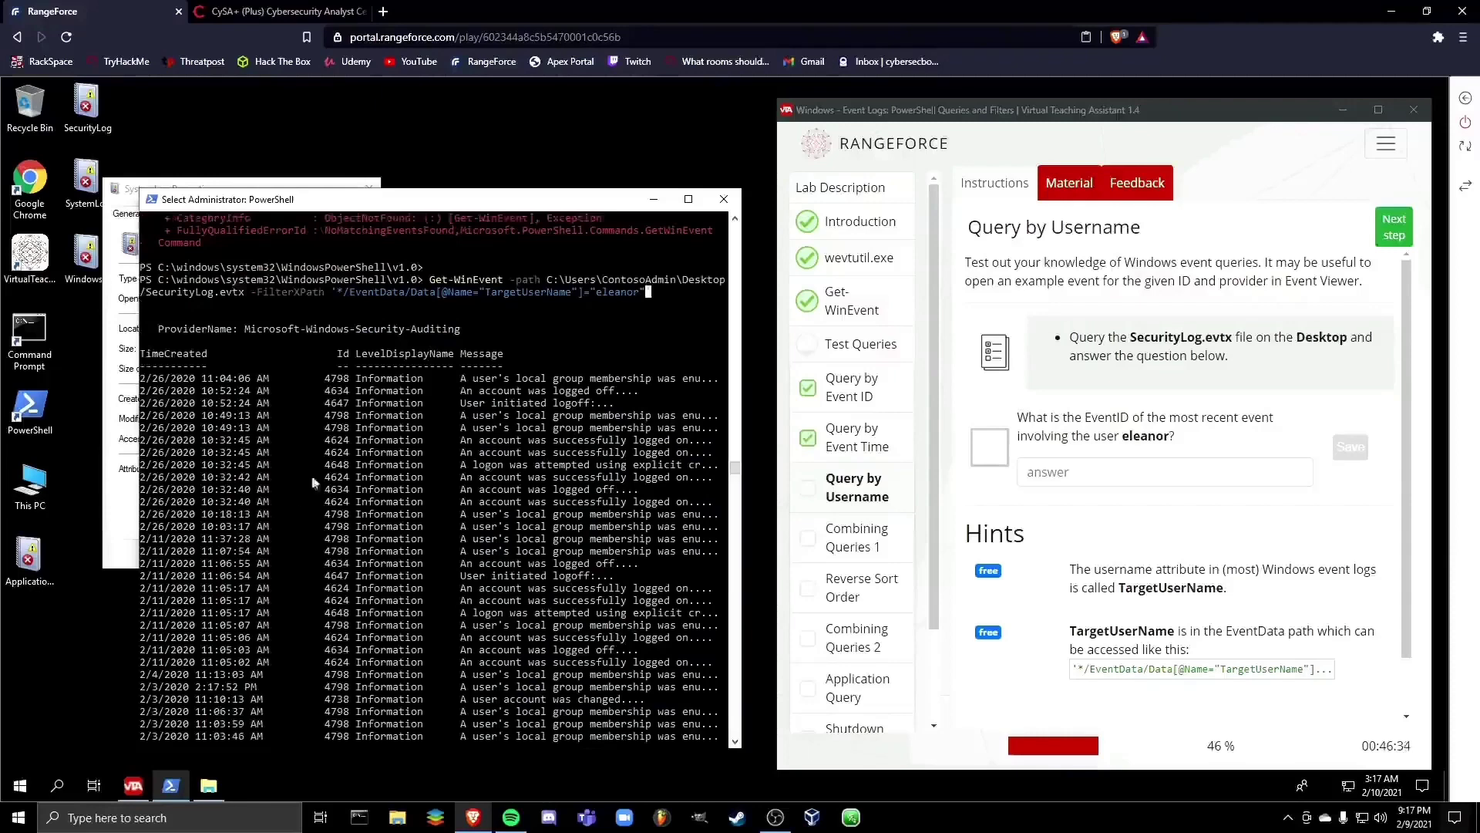
# - Copy the event ID of the most recent event from the PowerShell query results in the Query by Username lab task
pyautogui.moveTo(326, 378); pyautogui.dragTo(346, 379)
pyautogui.click(341, 403)
pyautogui.moveTo(324, 378); pyautogui.dragTo(348, 379)
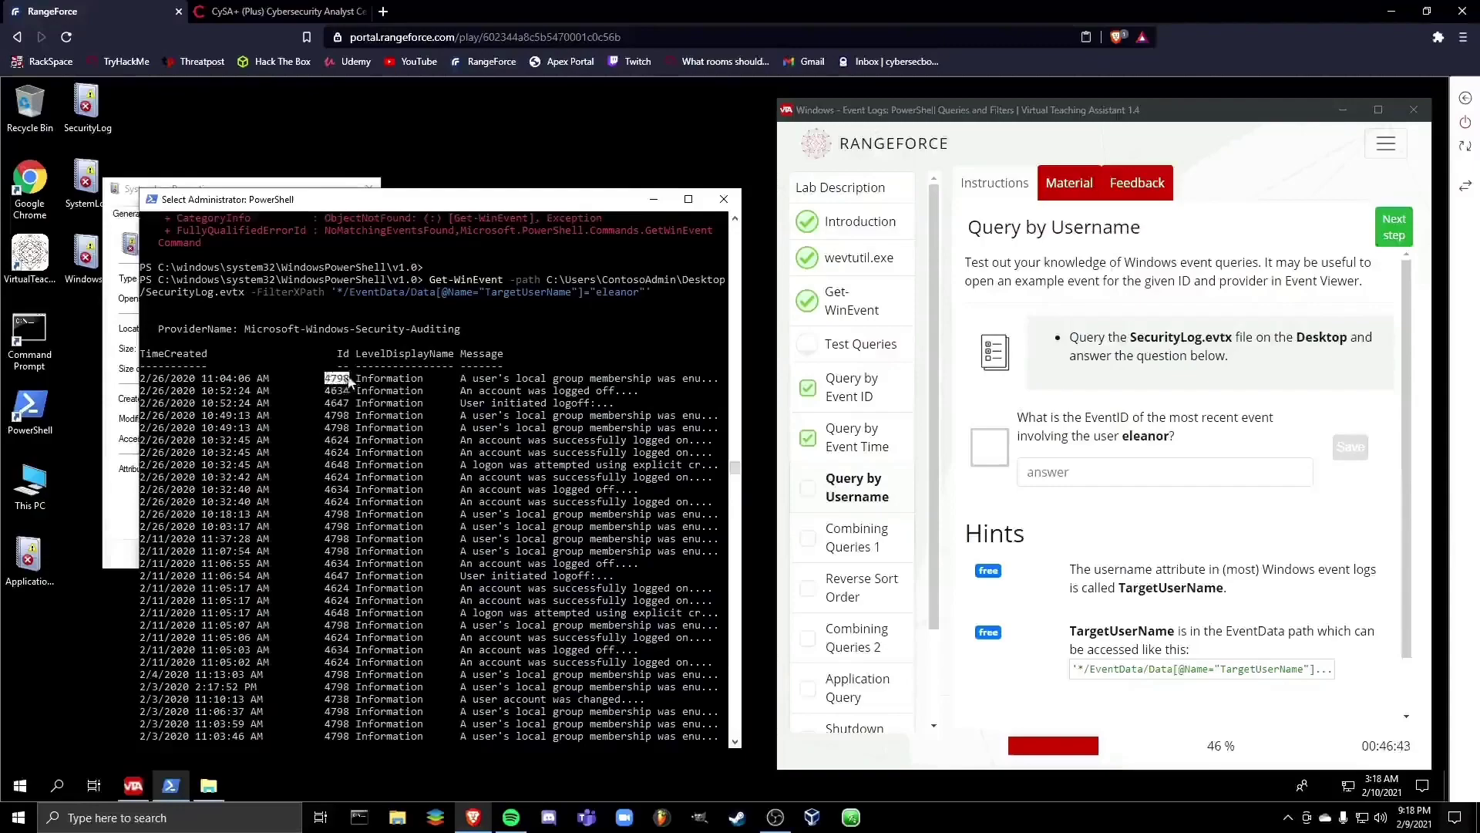
pyautogui.rightClick(401, 344)
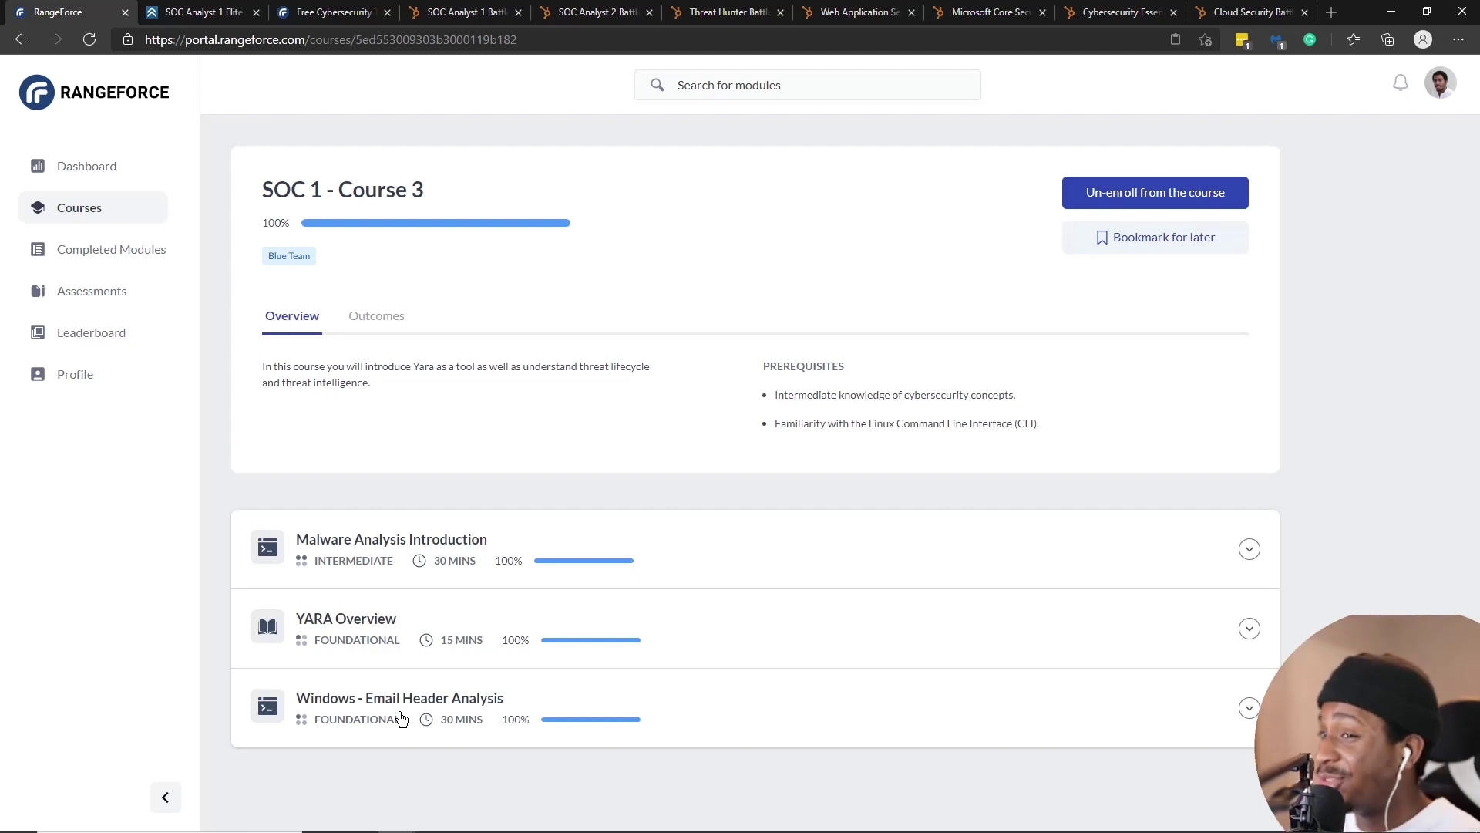
# - Return to the Battle Path course list and reopen the SOC 1 - Course 3 page
pyautogui.click(82, 207)
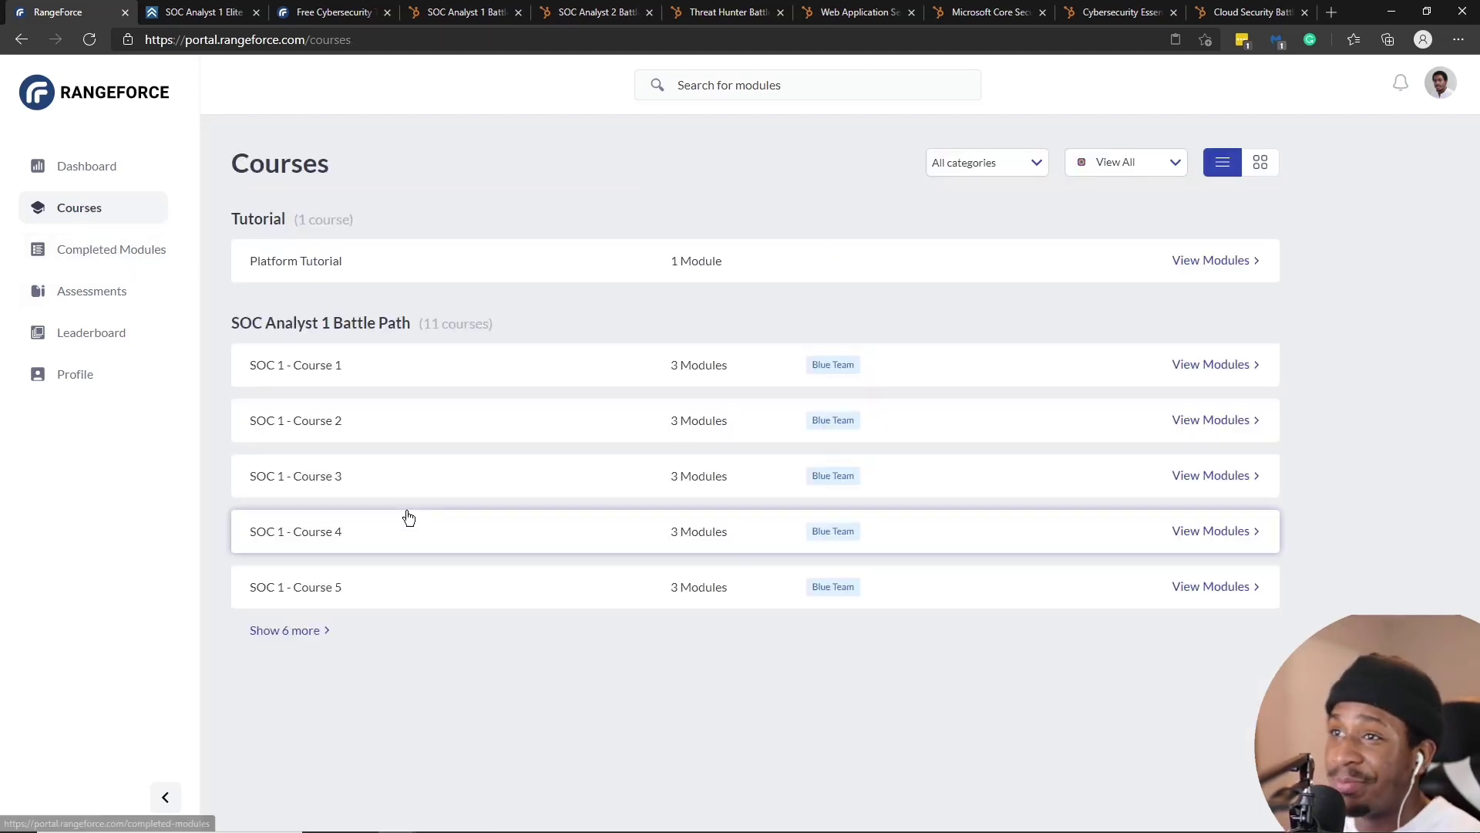
pyautogui.click(308, 485)
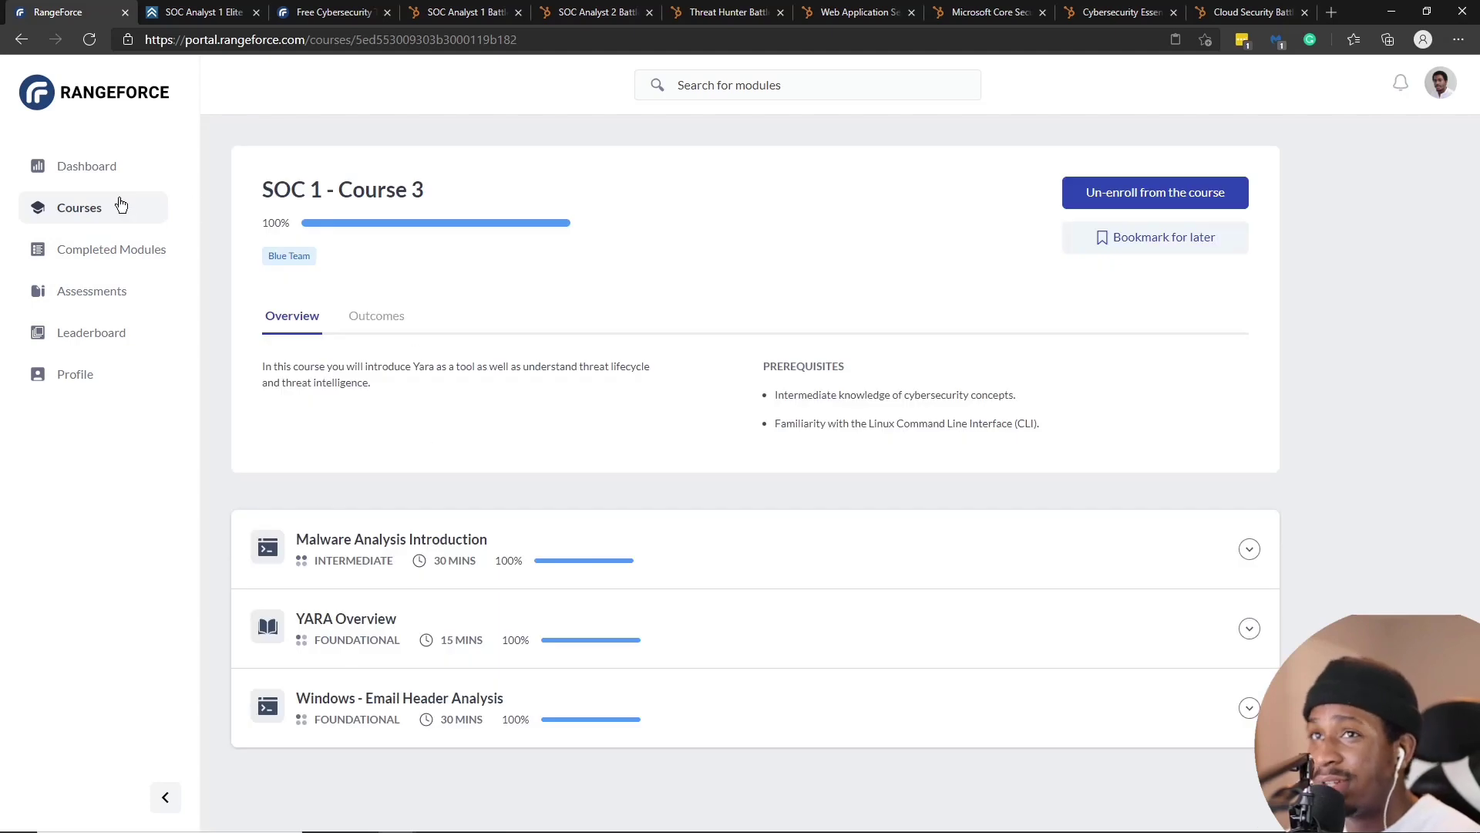
# - Open SOC 1 - Course 4 from the course list and review the contents of its Wireshark Basics module
pyautogui.click(121, 205)
pyautogui.click(321, 530)
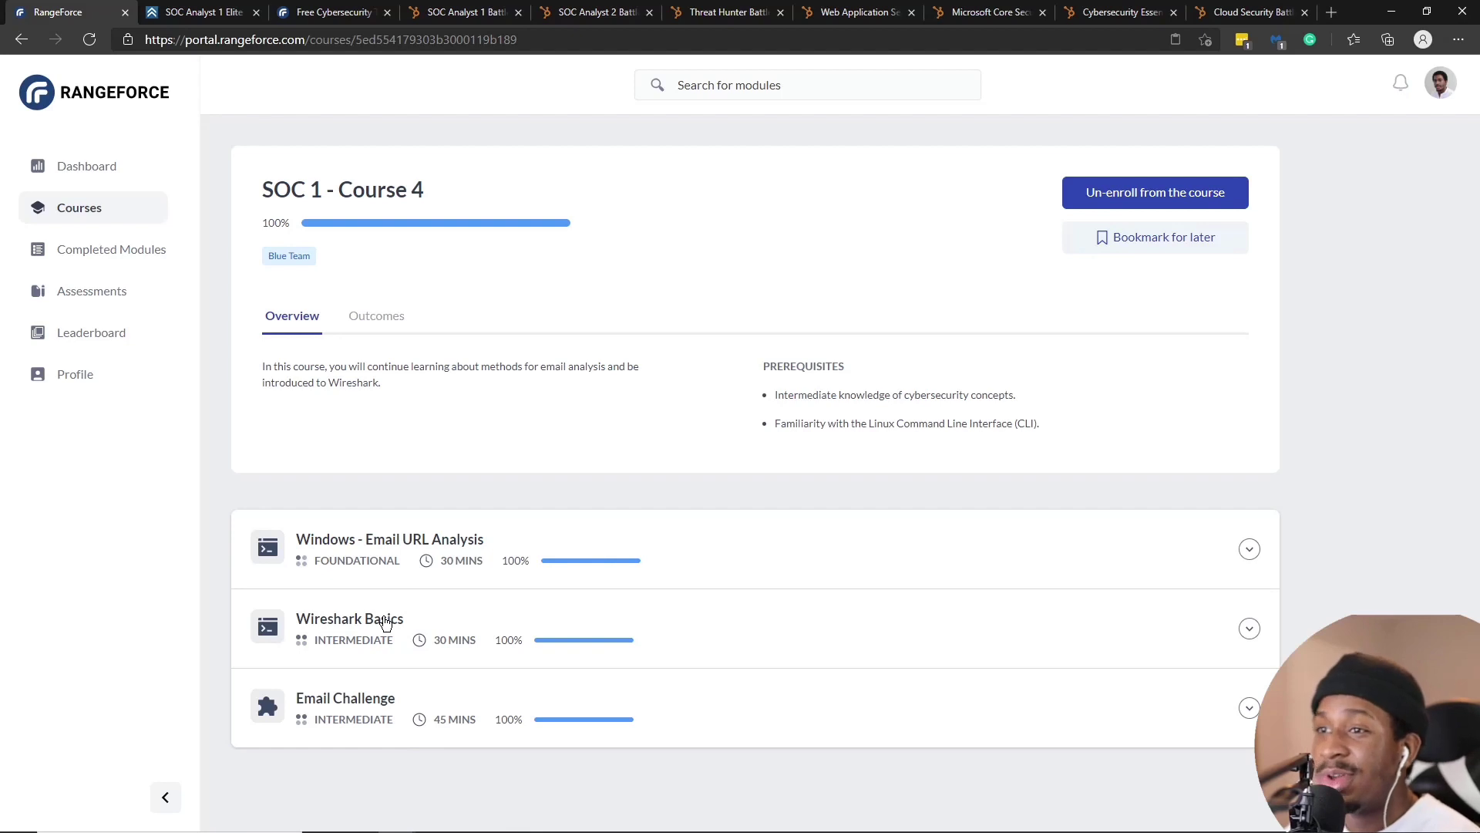
pyautogui.click(385, 623)
pyautogui.click(359, 682)
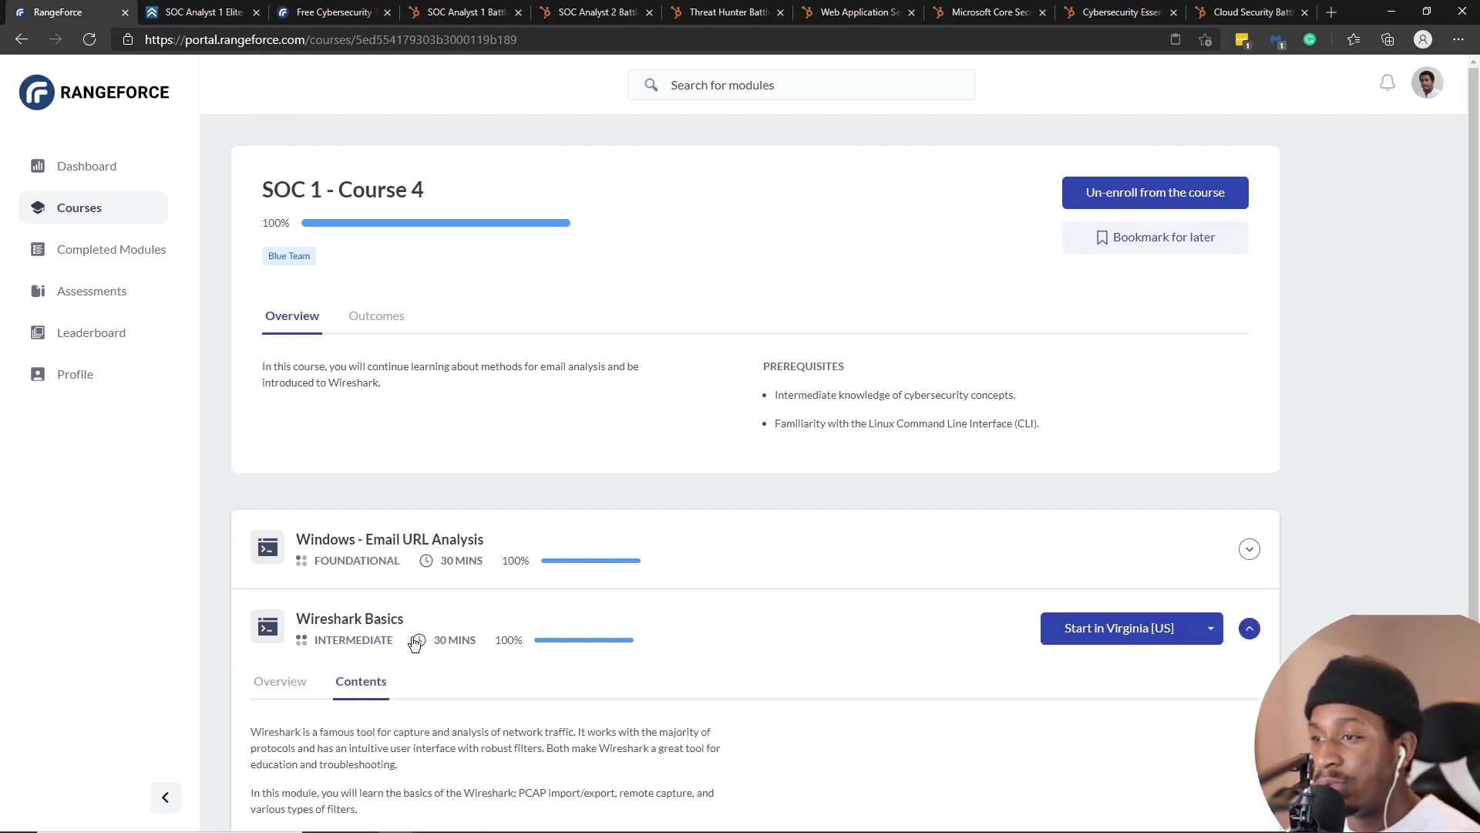
pyautogui.scroll(-2, 416, 640)
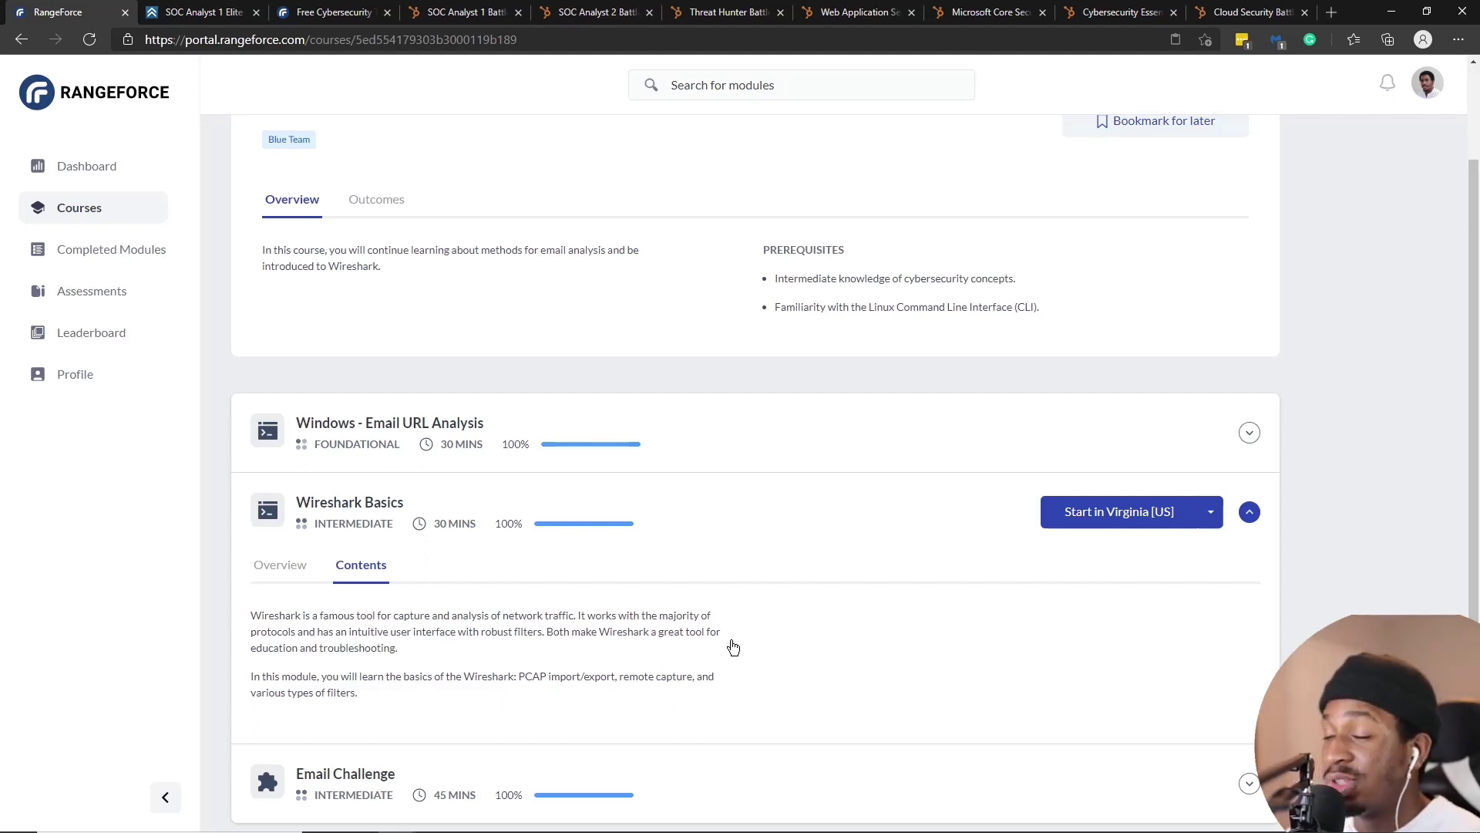
pyautogui.scroll(-1, 575, 568)
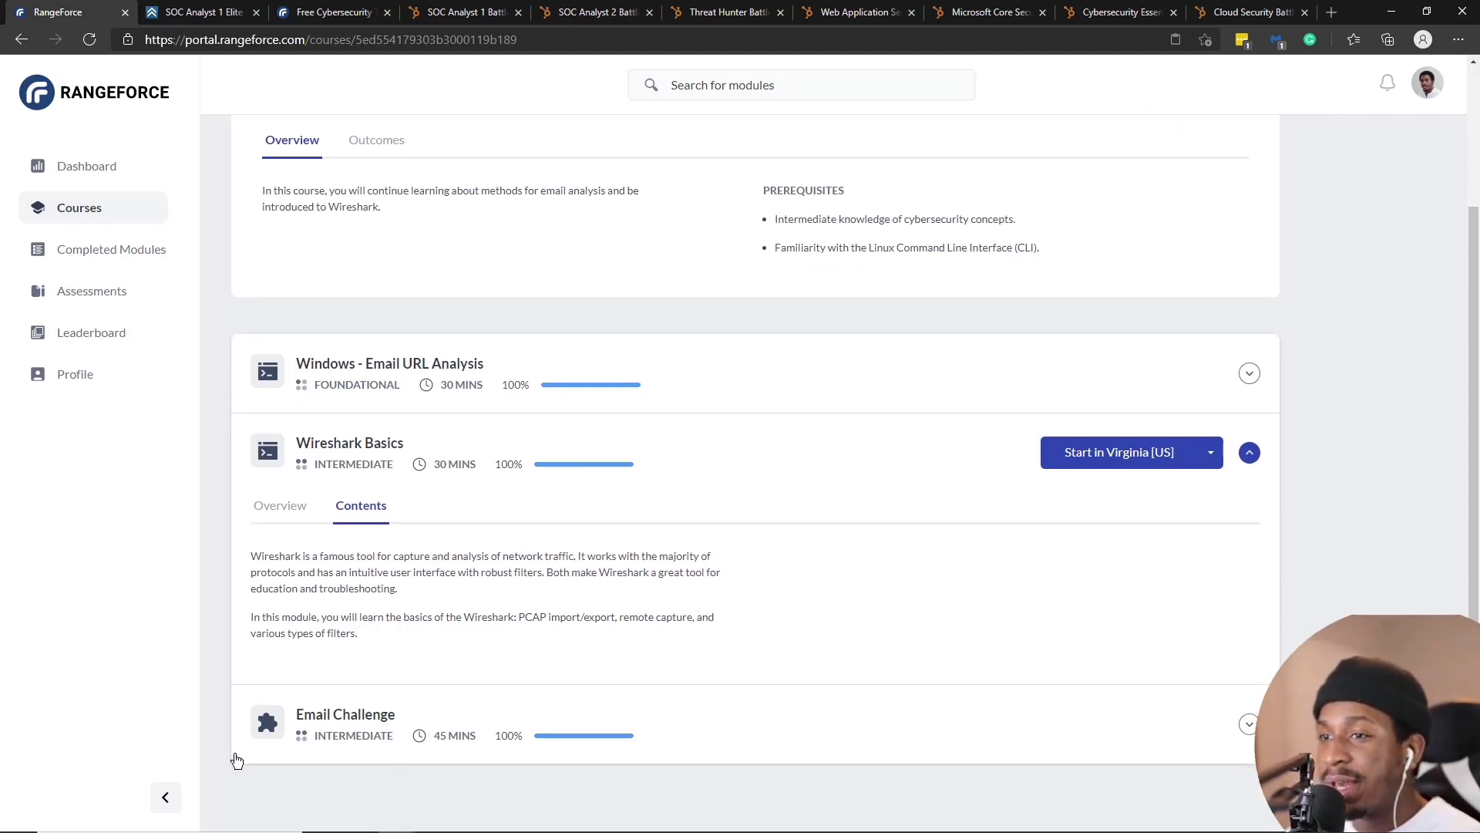
# - Review the contents, learning outcomes and overview of the Email Challenge module in SOC 1 - Course 4
pyautogui.click(338, 710)
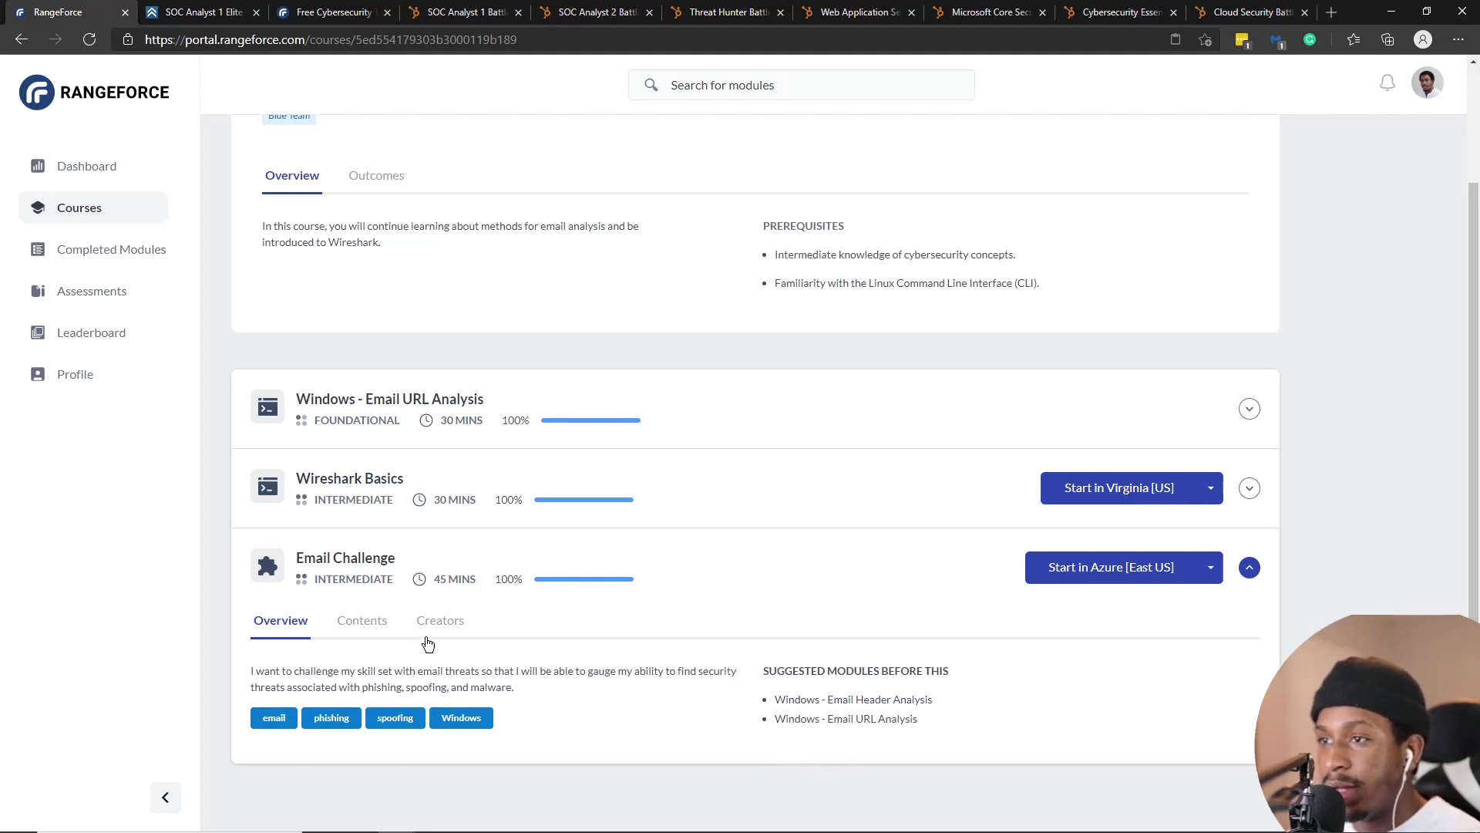
pyautogui.click(379, 629)
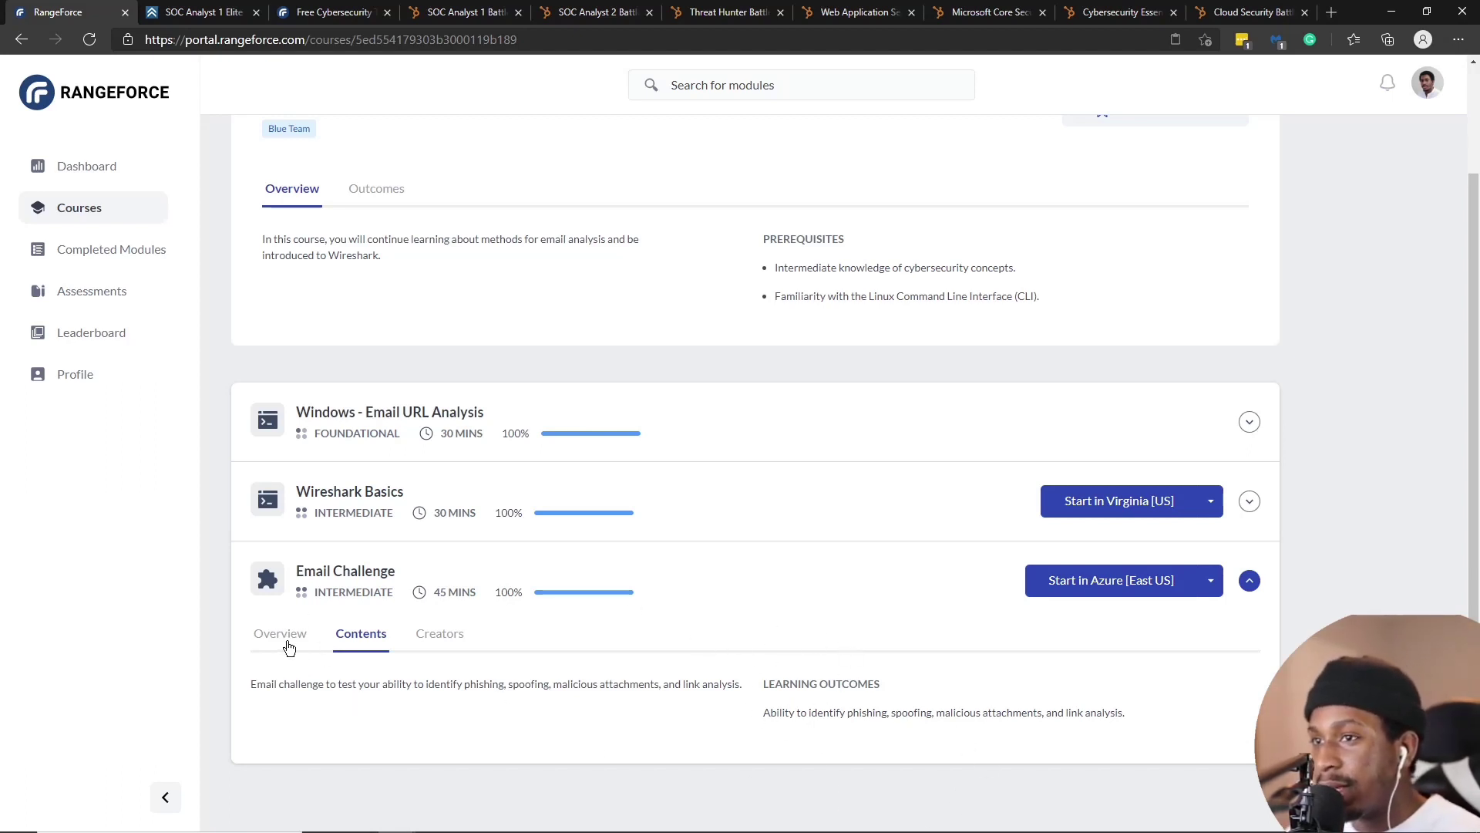
pyautogui.click(287, 644)
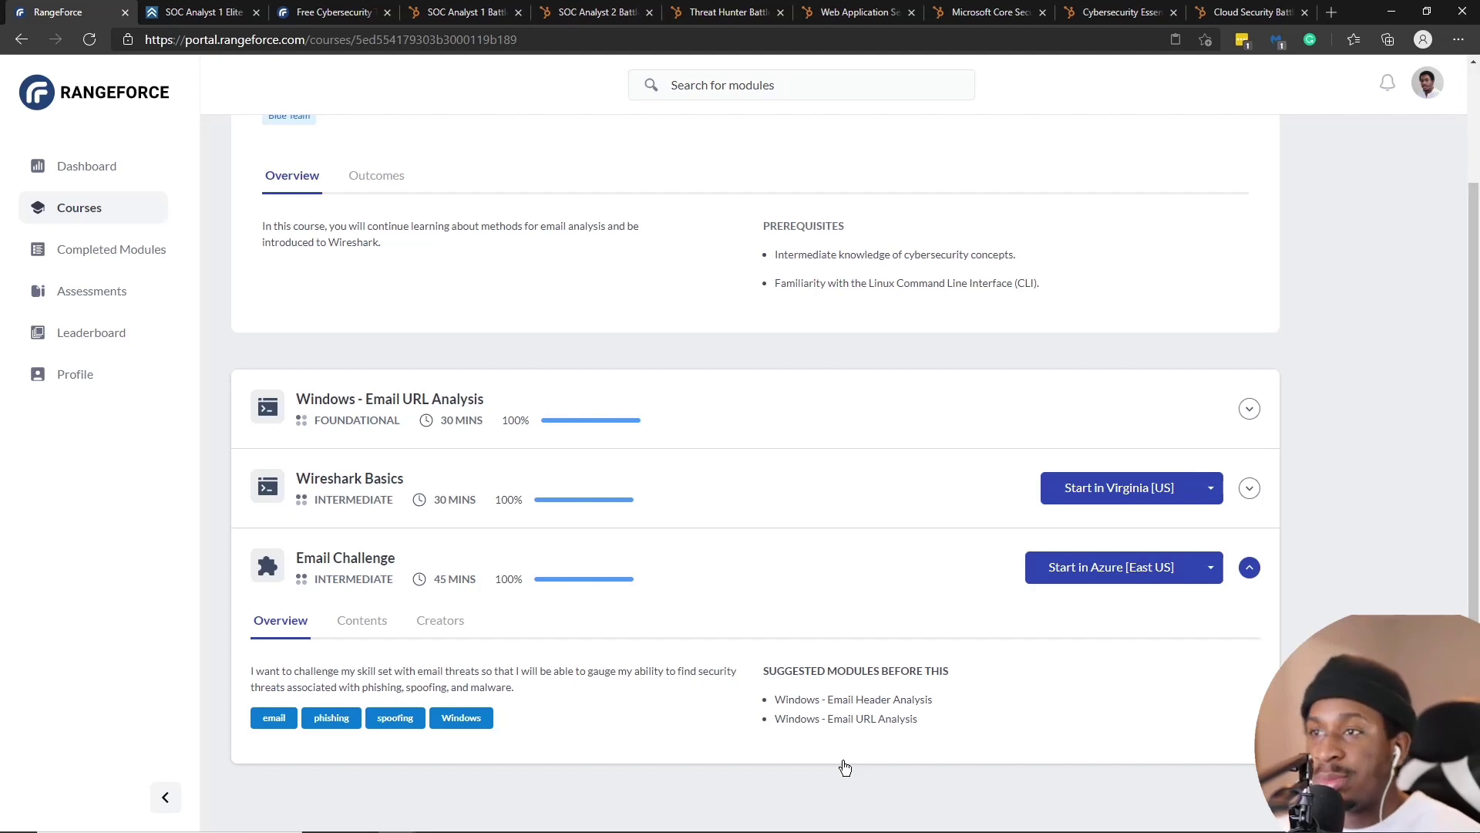
# - Open SOC 1 - Course 8 from the fully expanded Battle Path course list, and go back to the list
pyautogui.click(56, 219)
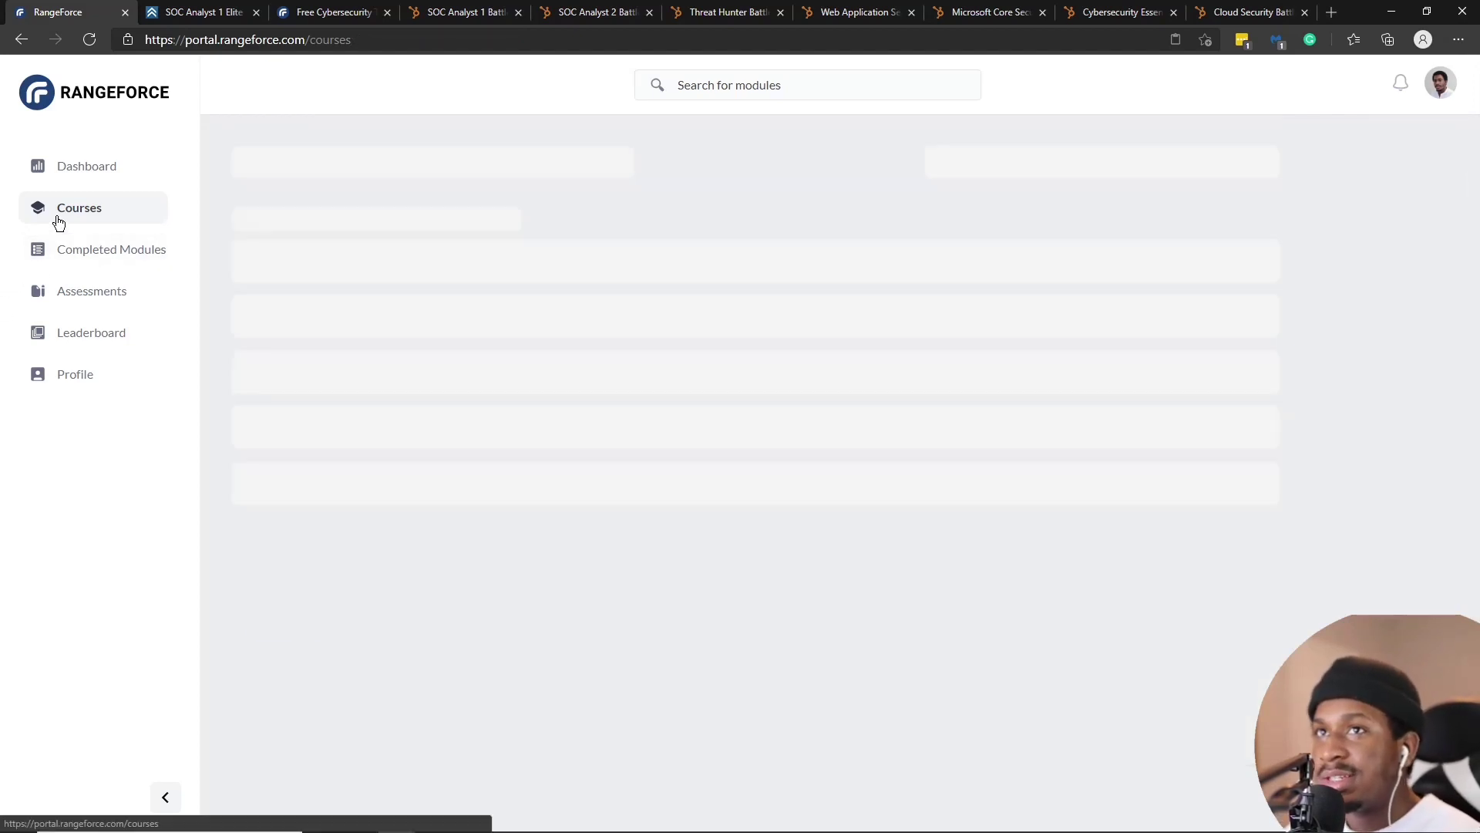
pyautogui.click(282, 631)
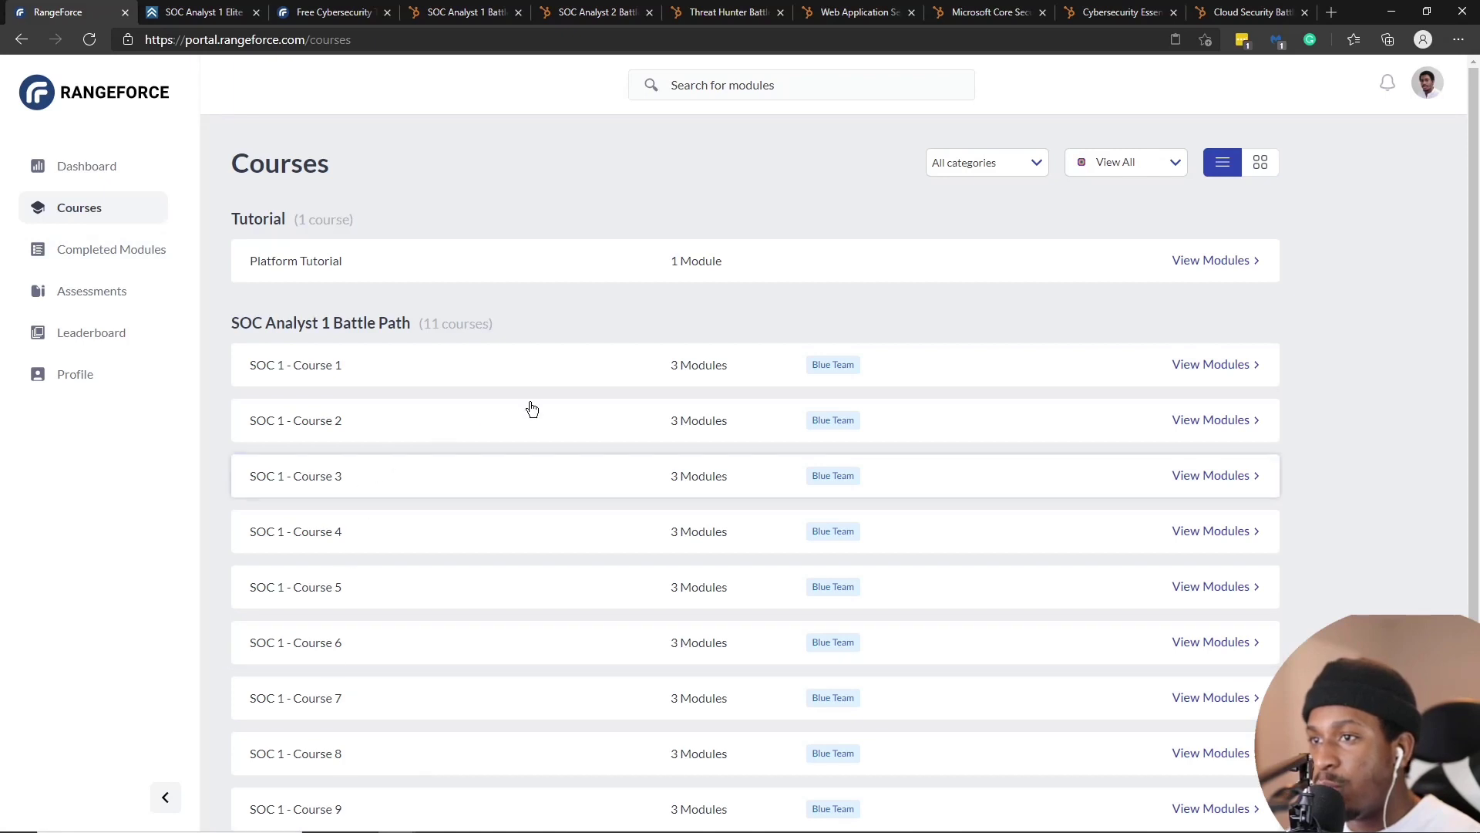
pyautogui.scroll(-2, 617, 663)
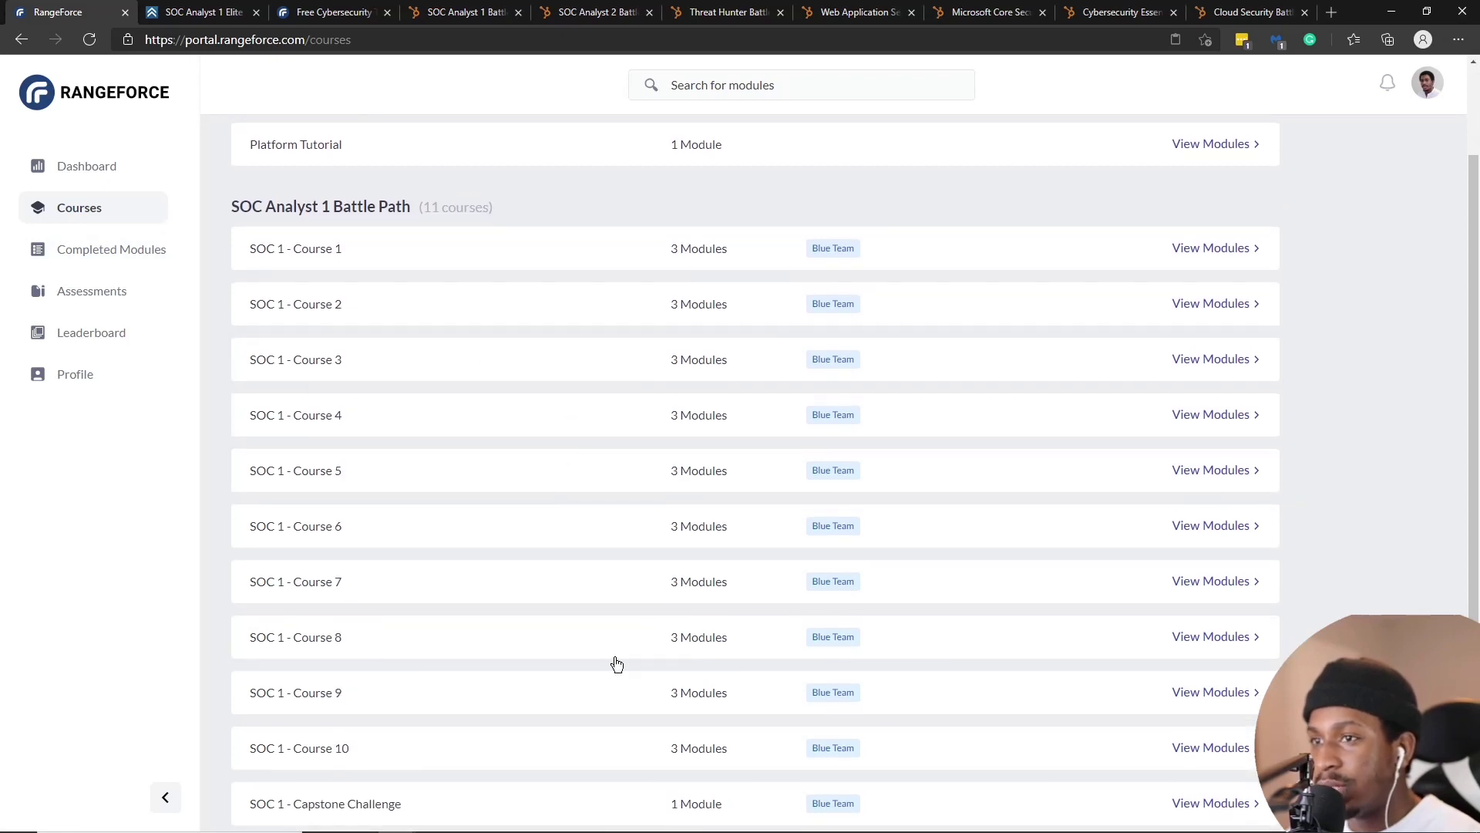
pyautogui.click(472, 655)
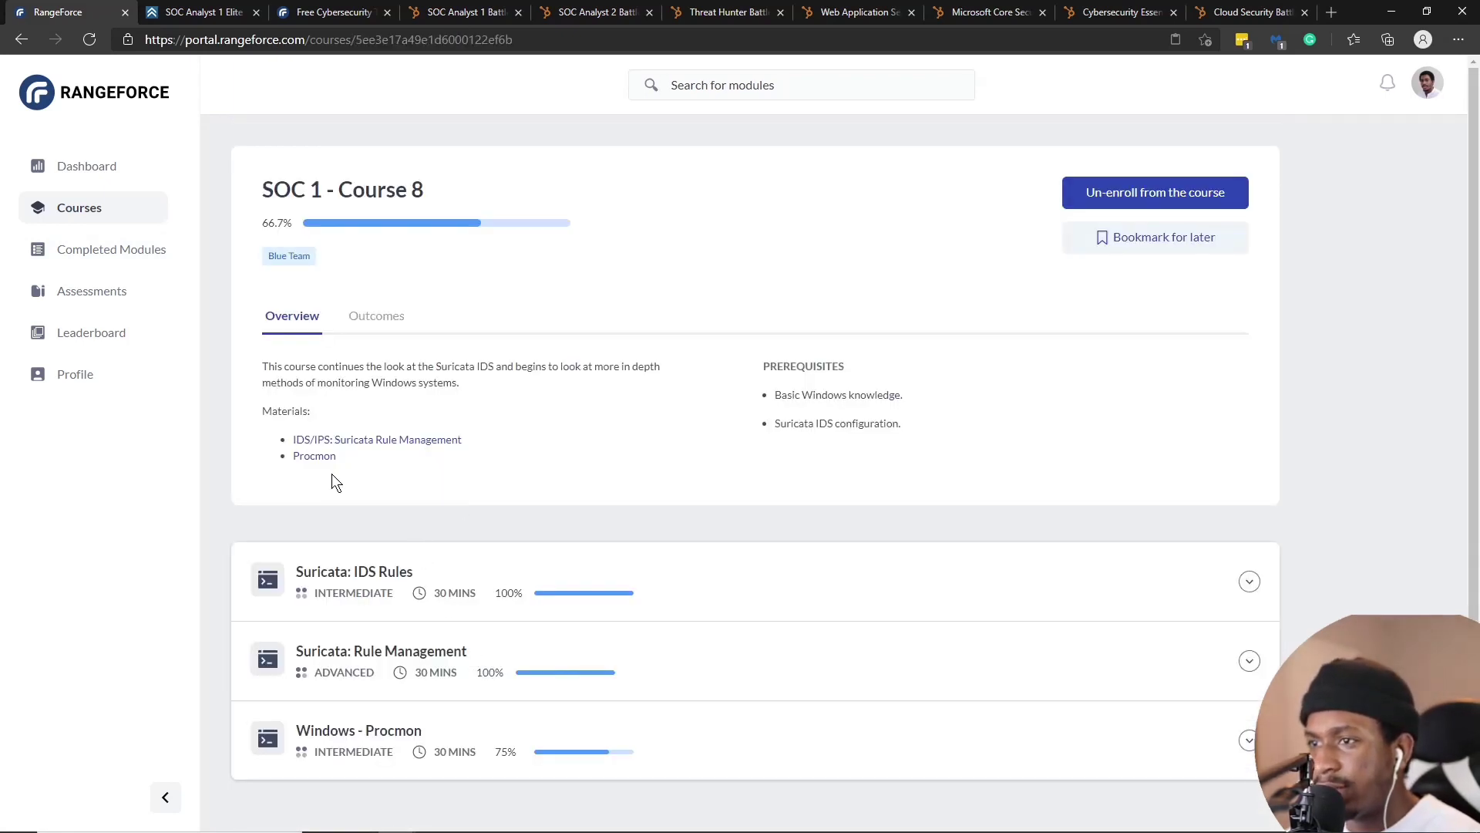
pyautogui.click(21, 40)
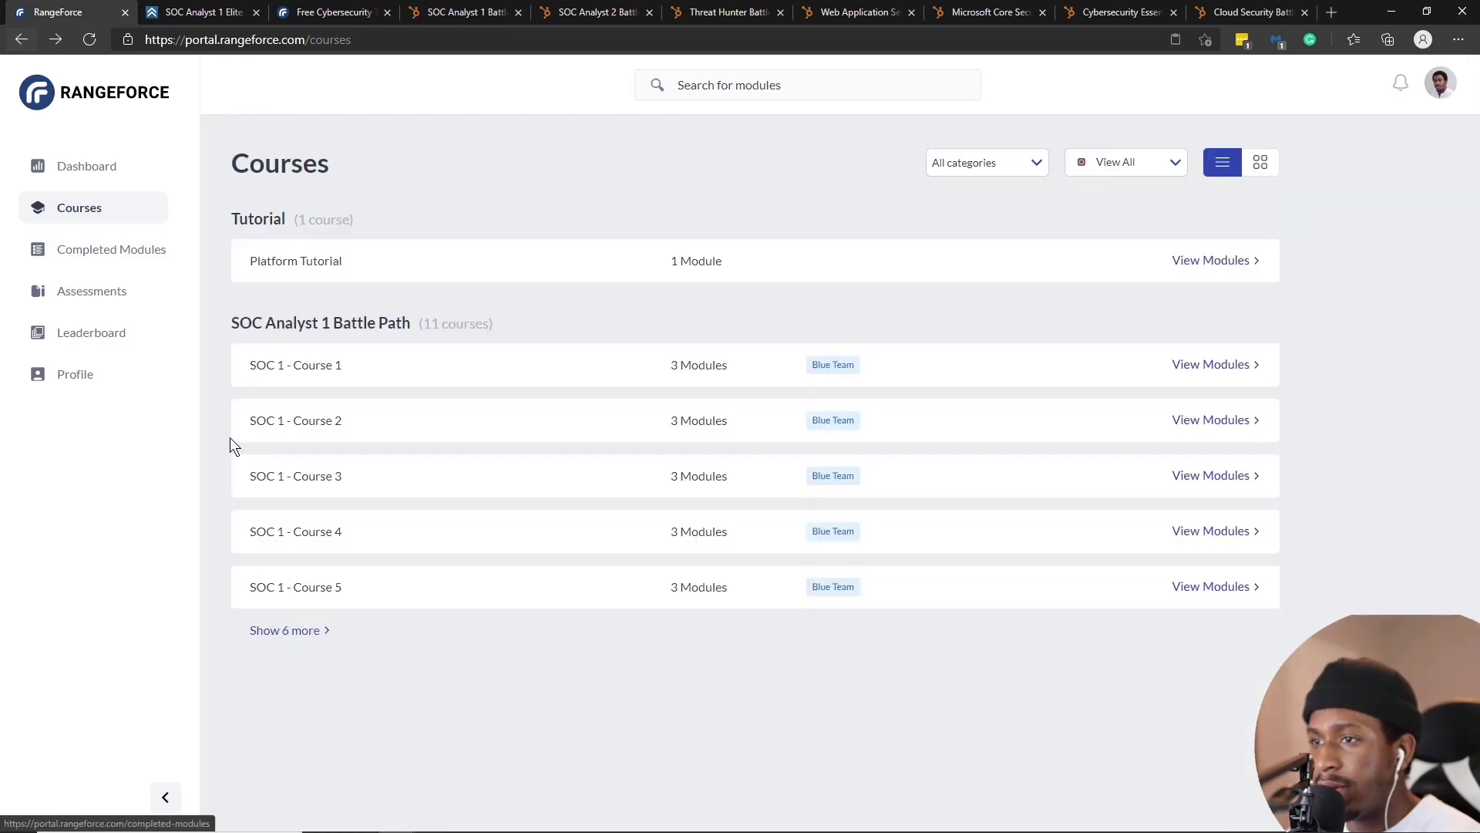
# - Open SOC 1 - Course 7 and start its Threat Intel Challenge lab in Virginia [US]
pyautogui.scroll(-3, 308, 633)
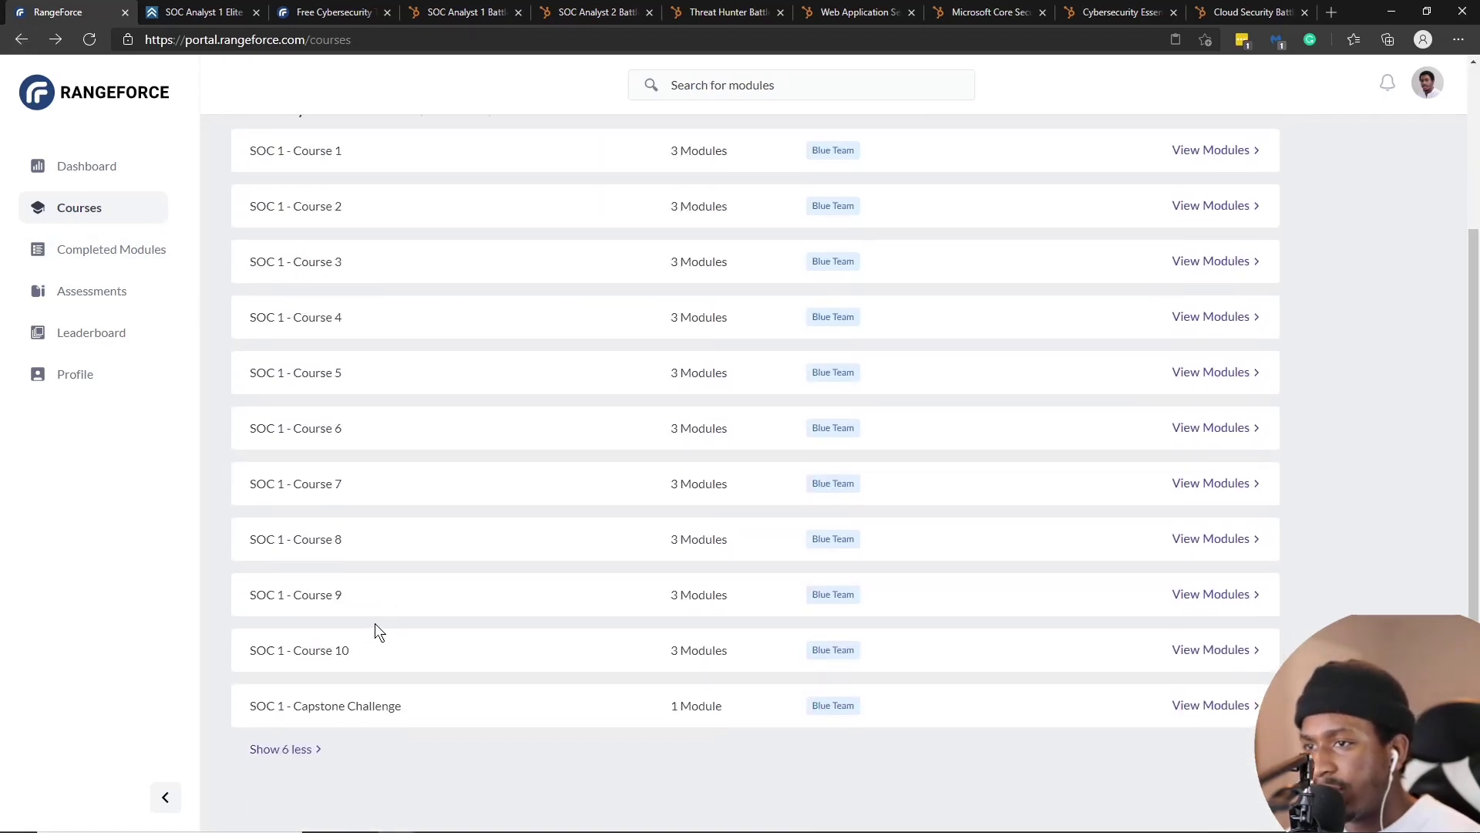
pyautogui.click(328, 481)
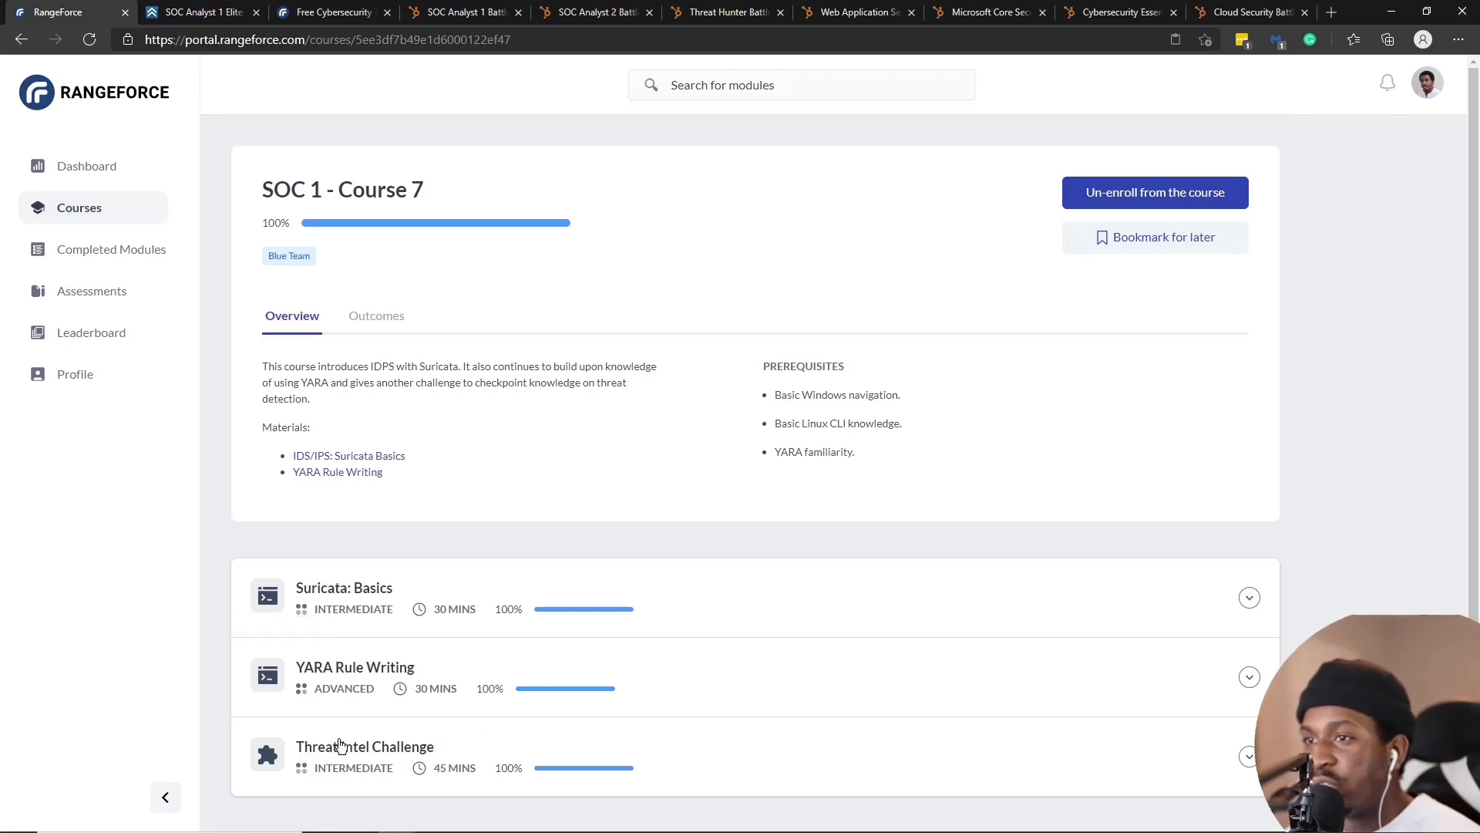
pyautogui.click(338, 745)
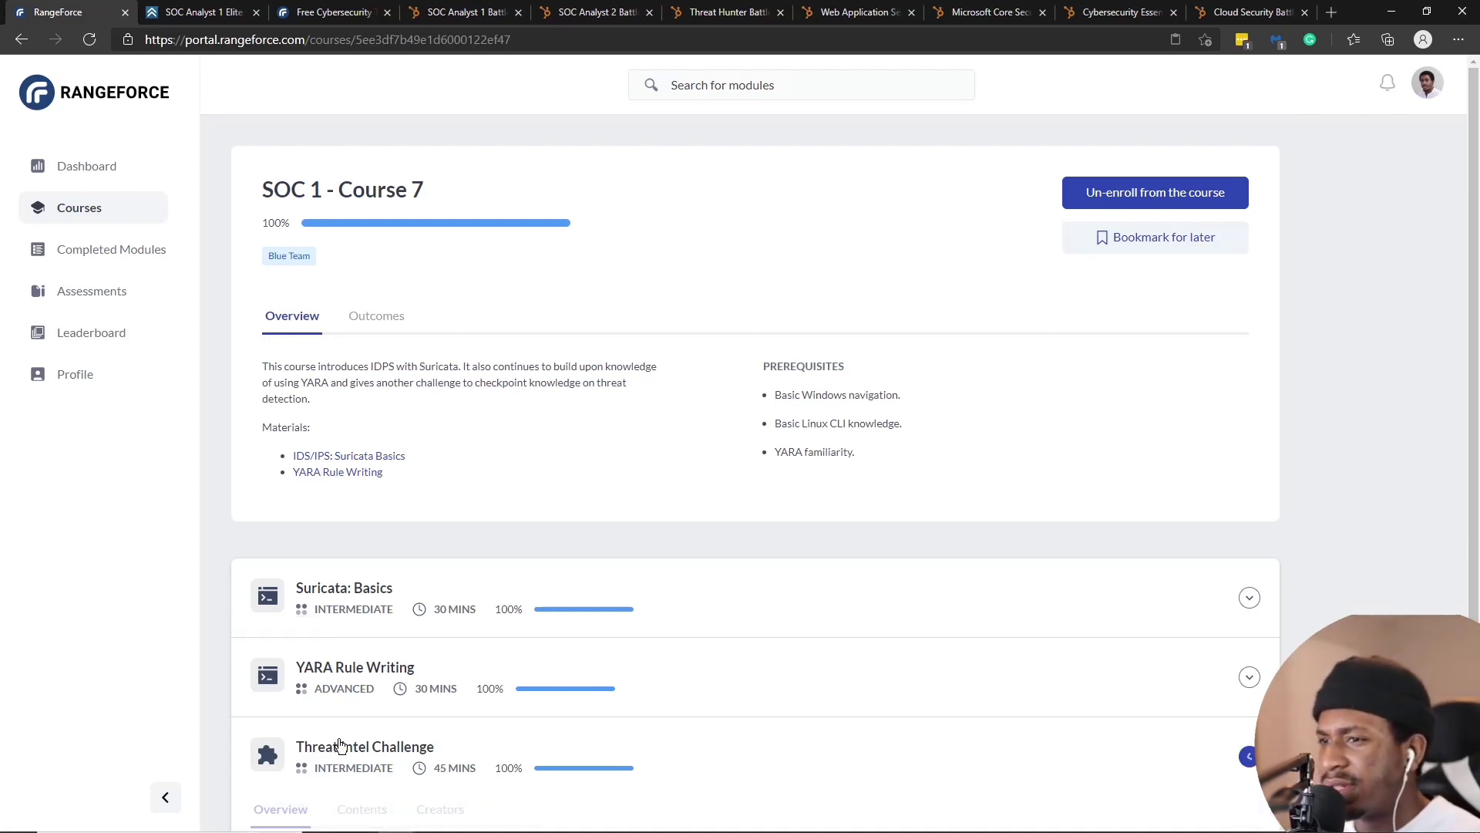
pyautogui.scroll(-2, 943, 628)
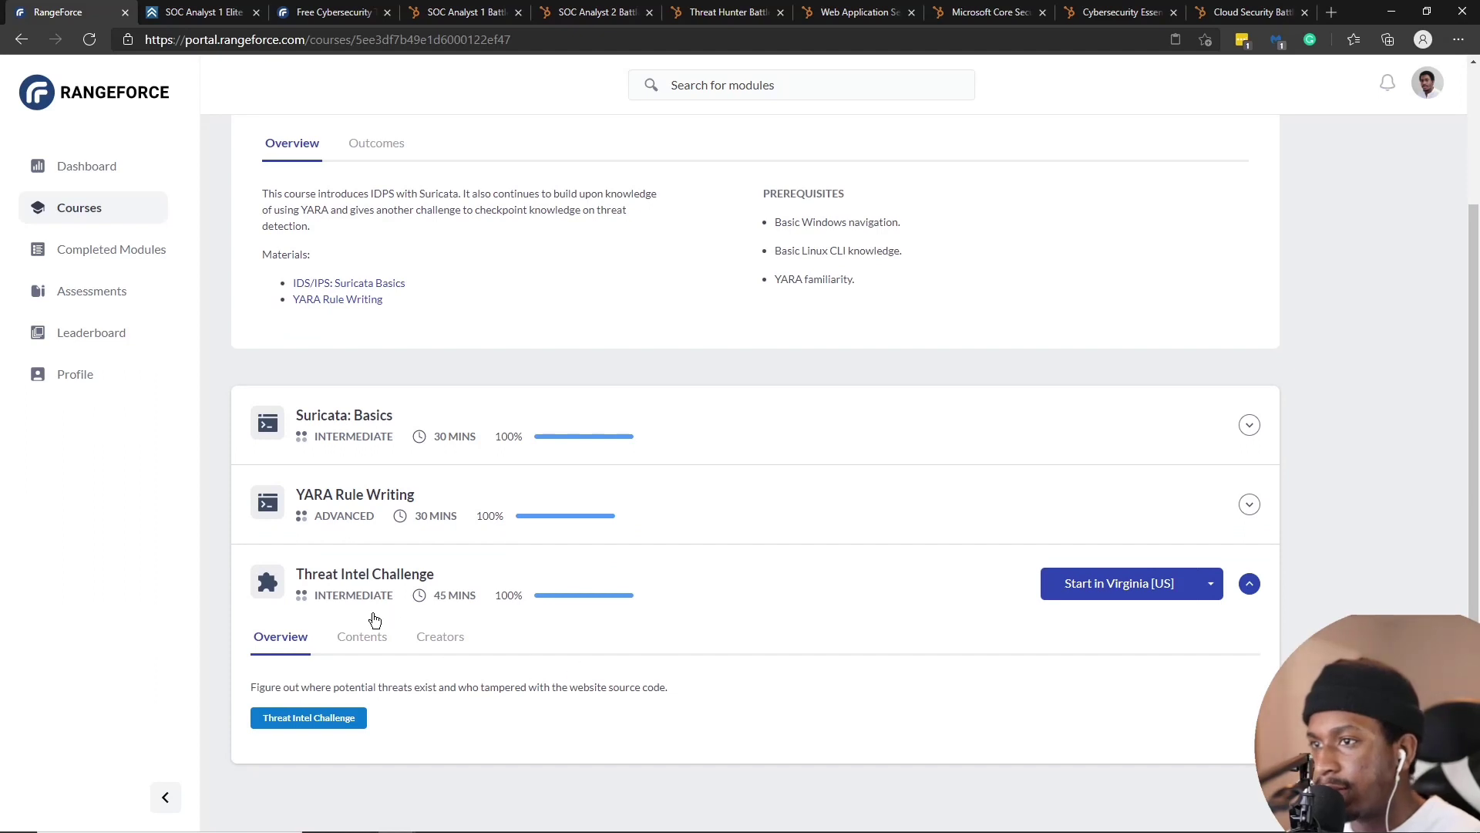
pyautogui.click(1132, 591)
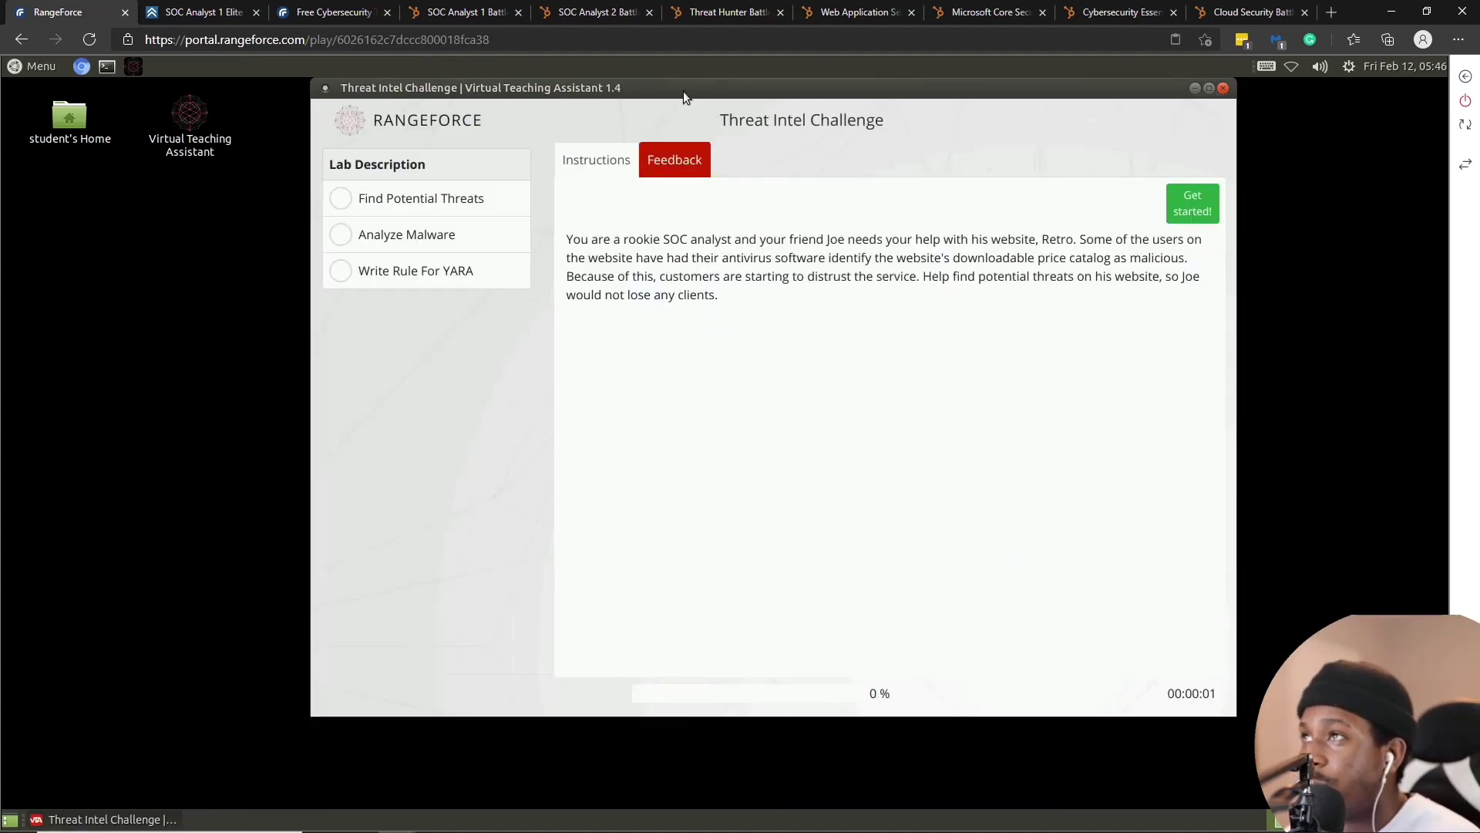
# - Move the Virtual Teaching Assistant window against the lab desktop's right edge and narrow it to free about half the desktop
pyautogui.moveTo(683, 90); pyautogui.dragTo(919, 82)
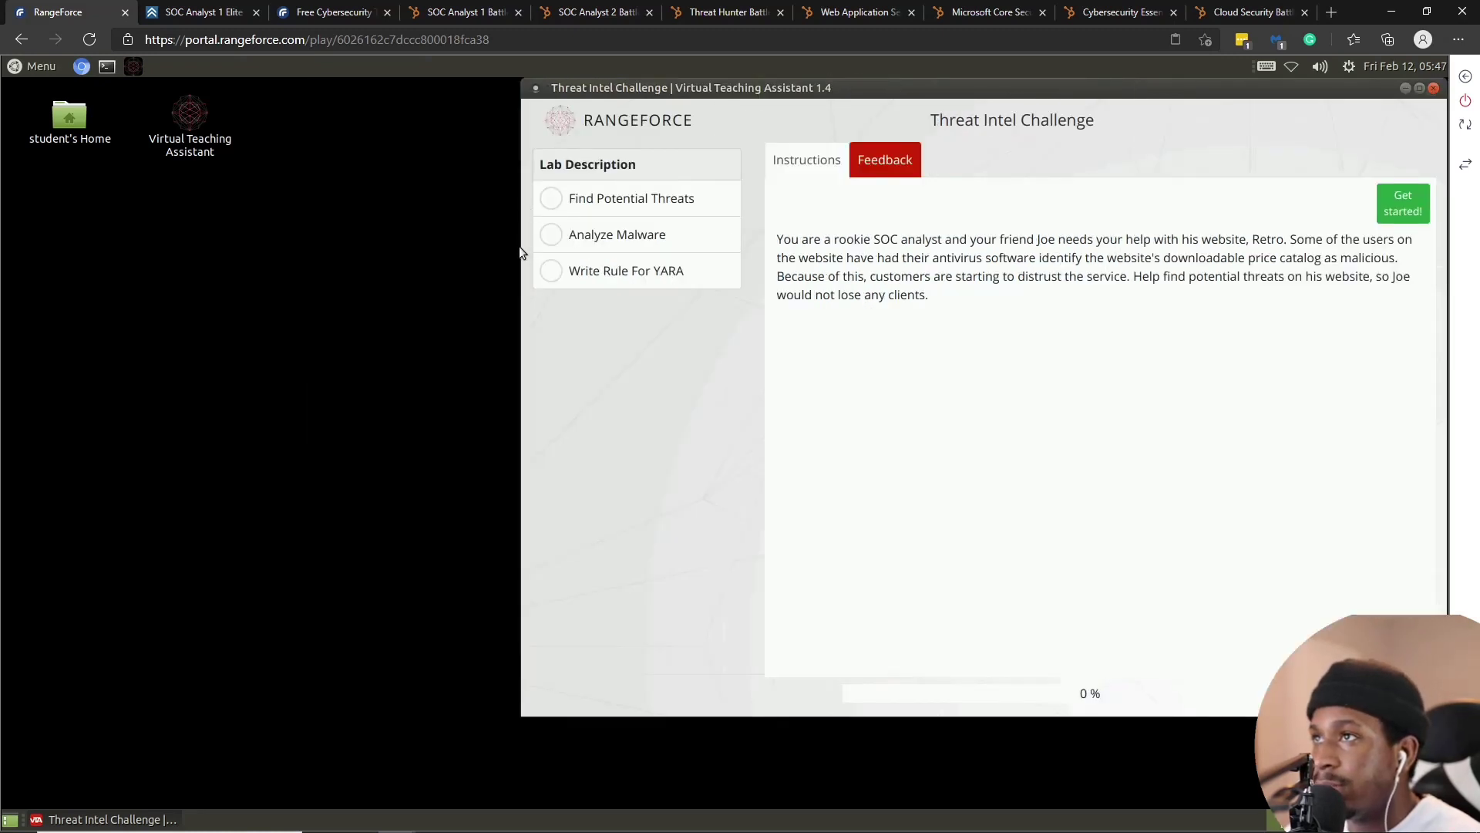
pyautogui.moveTo(523, 248); pyautogui.dragTo(646, 270)
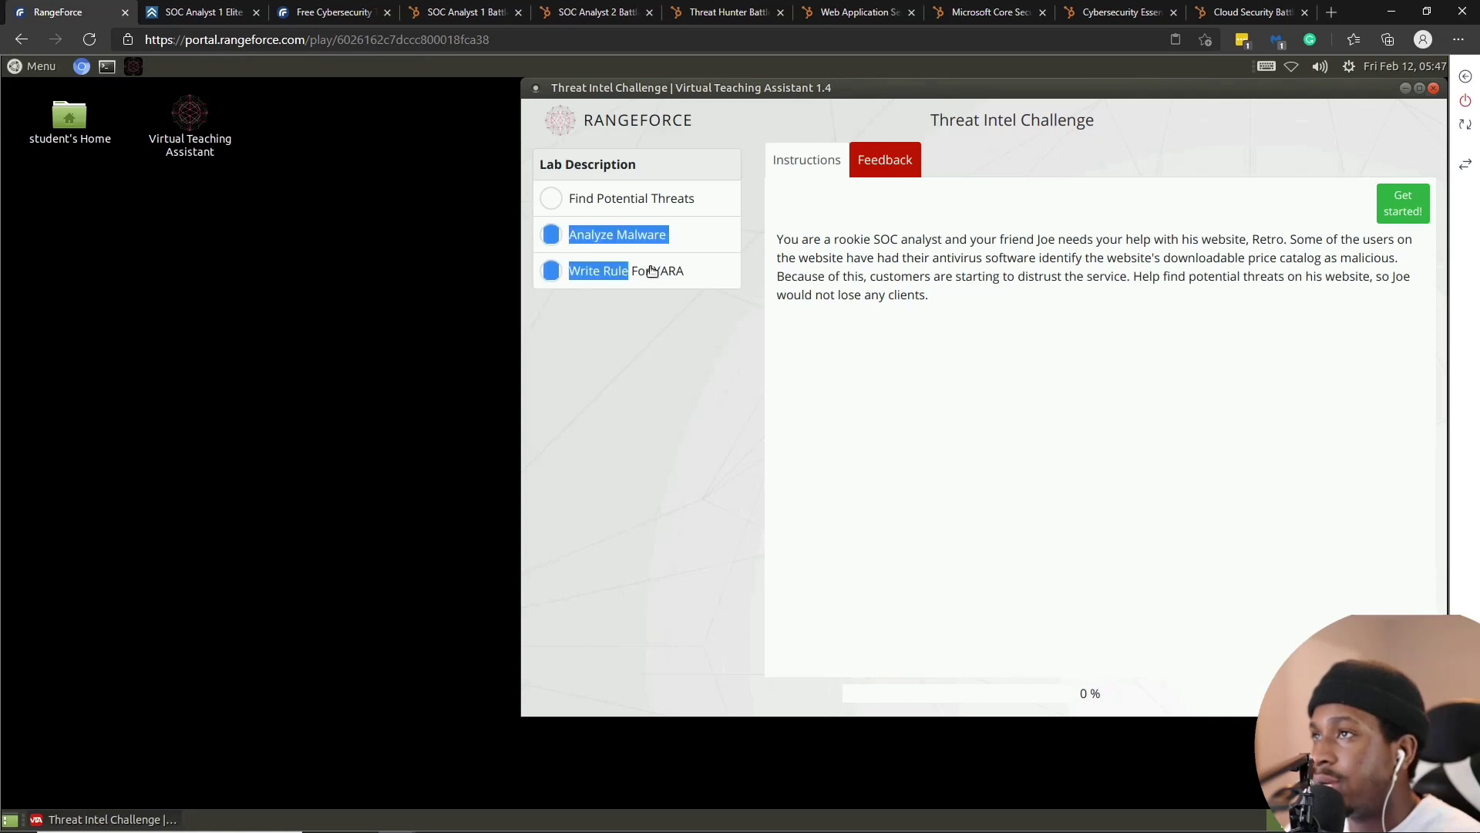
pyautogui.moveTo(521, 340); pyautogui.dragTo(799, 346)
pyautogui.click(1016, 423)
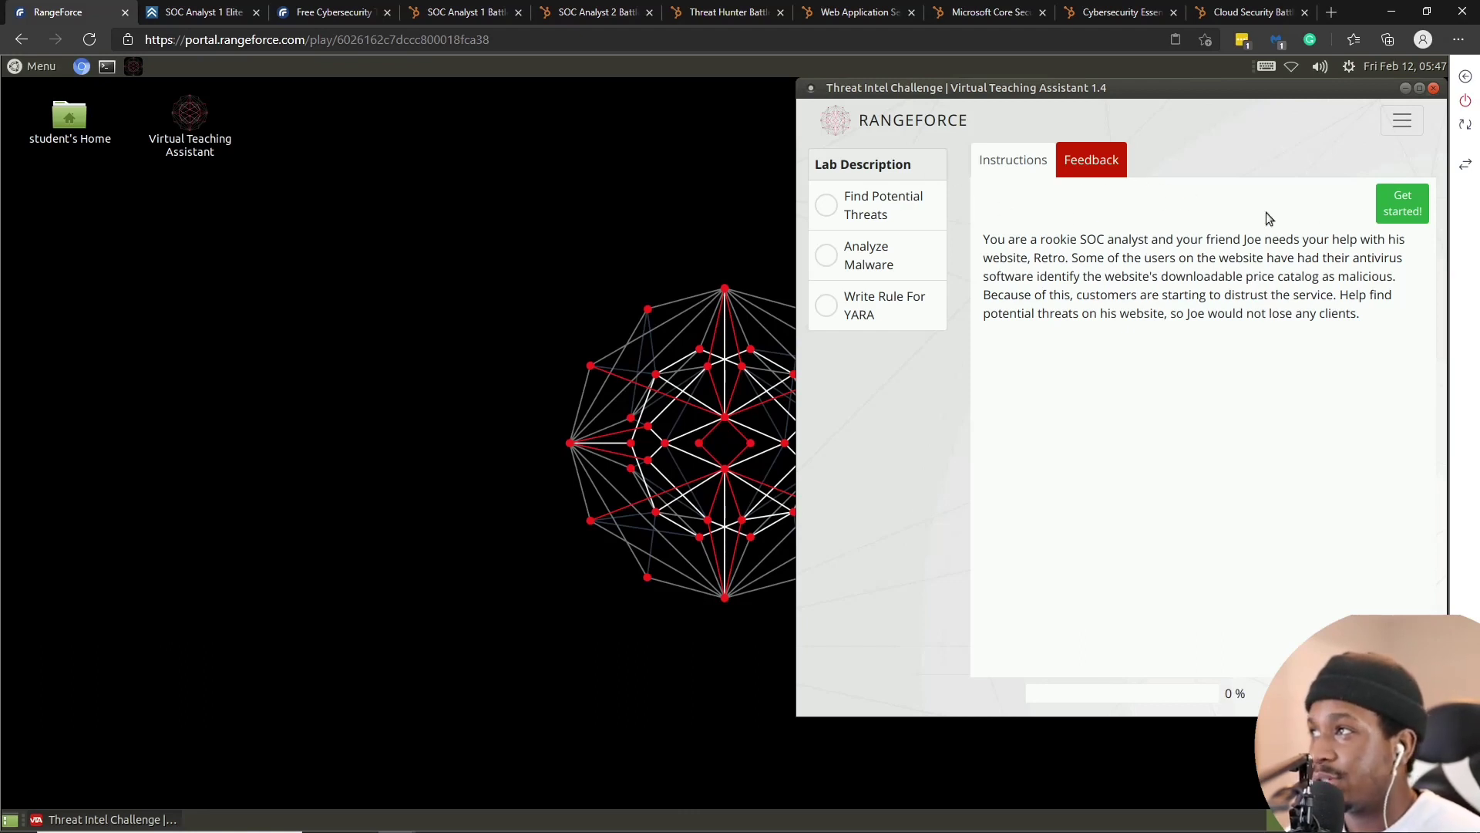
# - Begin the challenge, go to its Active Threat task, and open the Splunk login page beside the instructions
pyautogui.click(1413, 210)
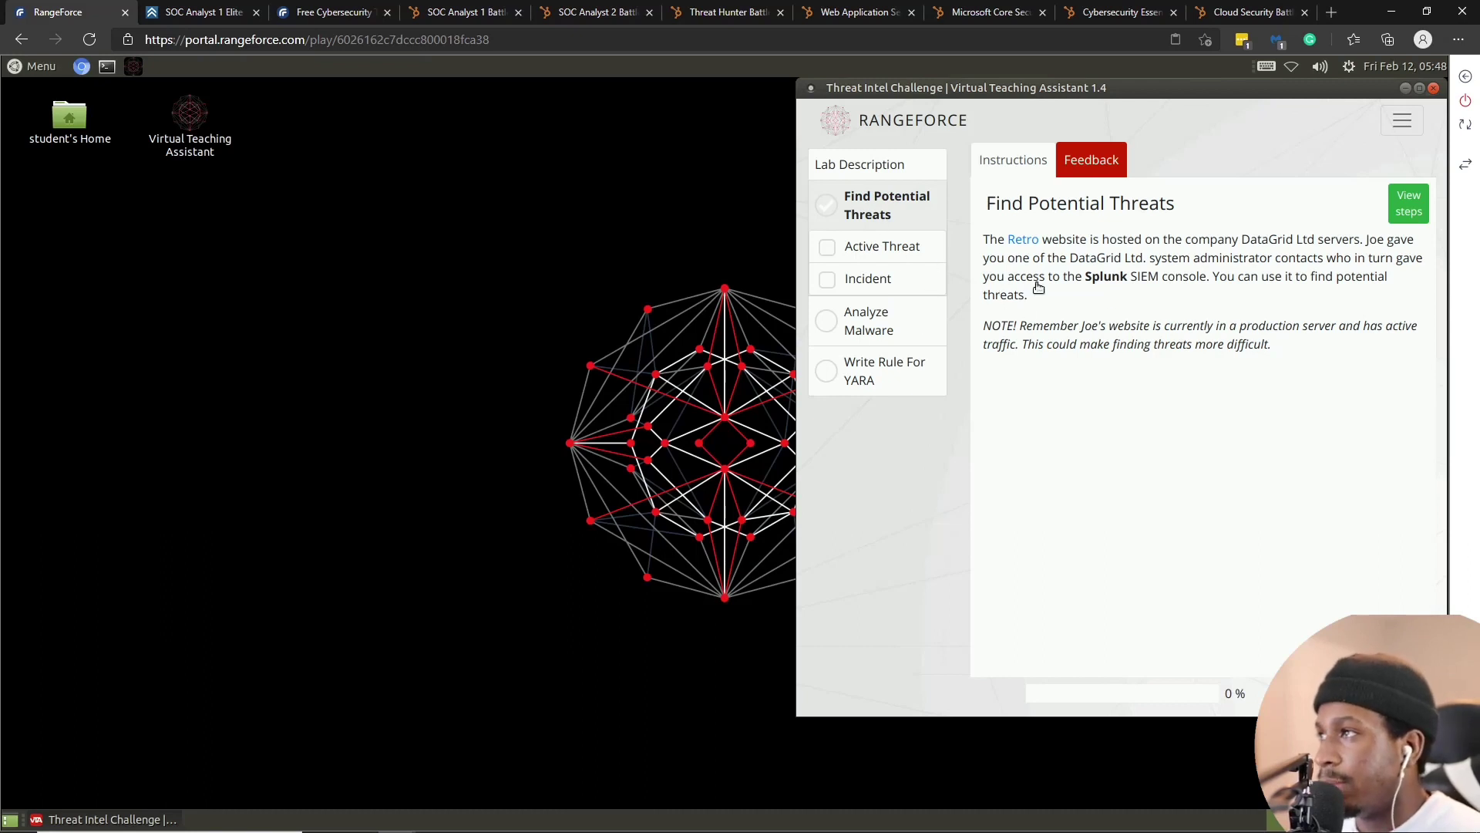
pyautogui.click(1409, 203)
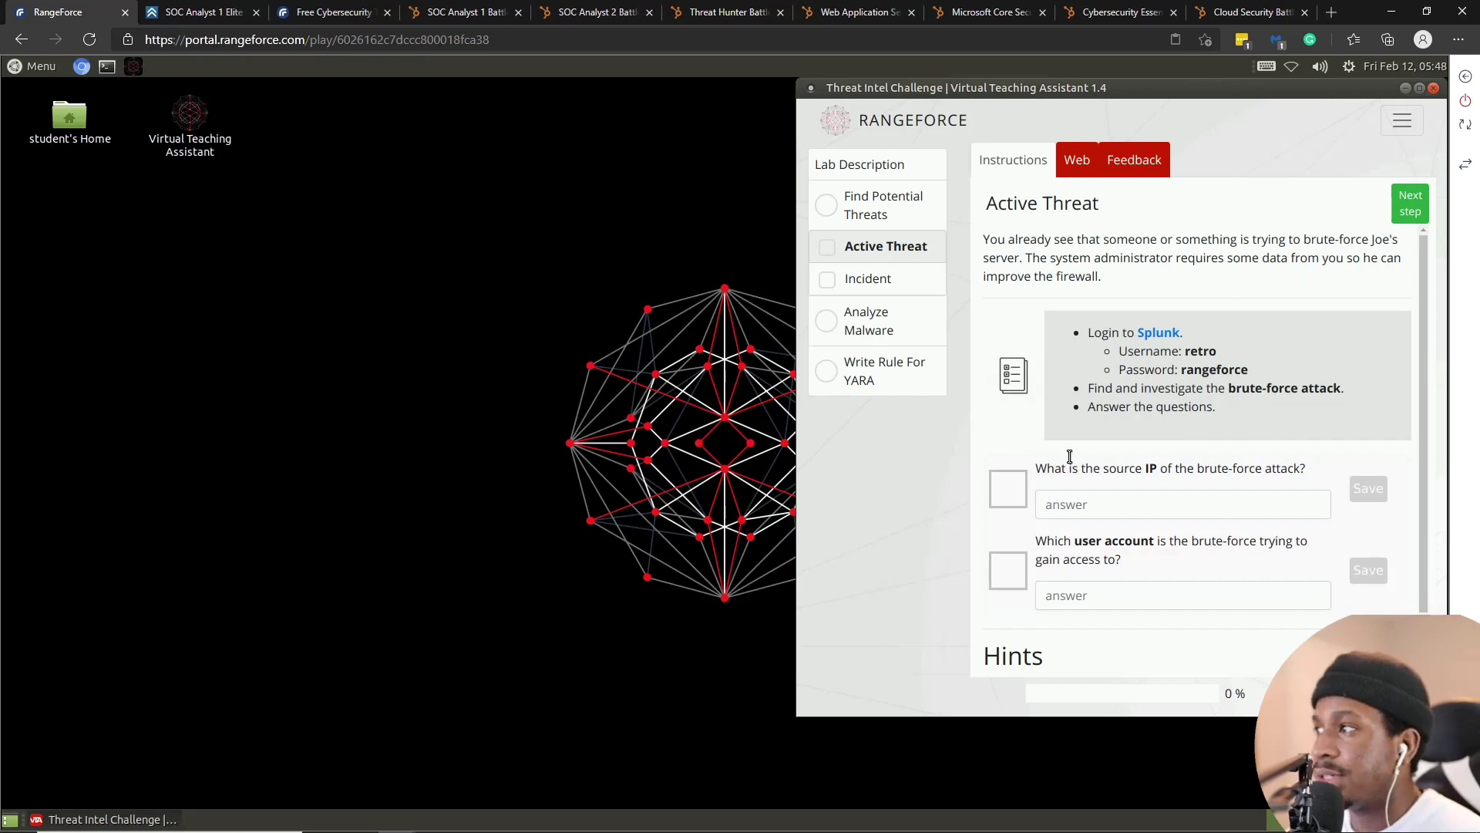
pyautogui.click(1165, 334)
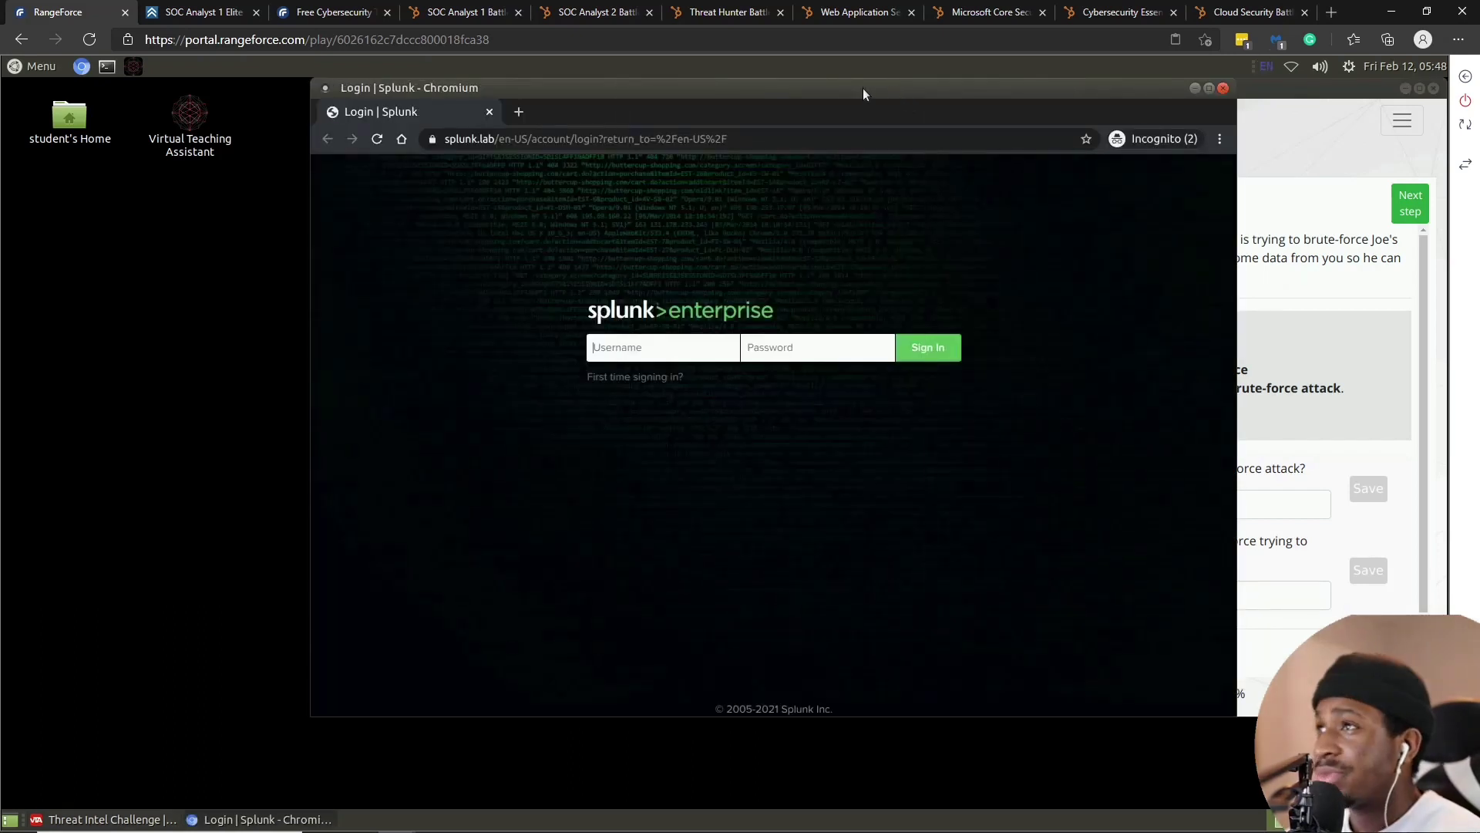
pyautogui.moveTo(863, 88); pyautogui.dragTo(581, 76)
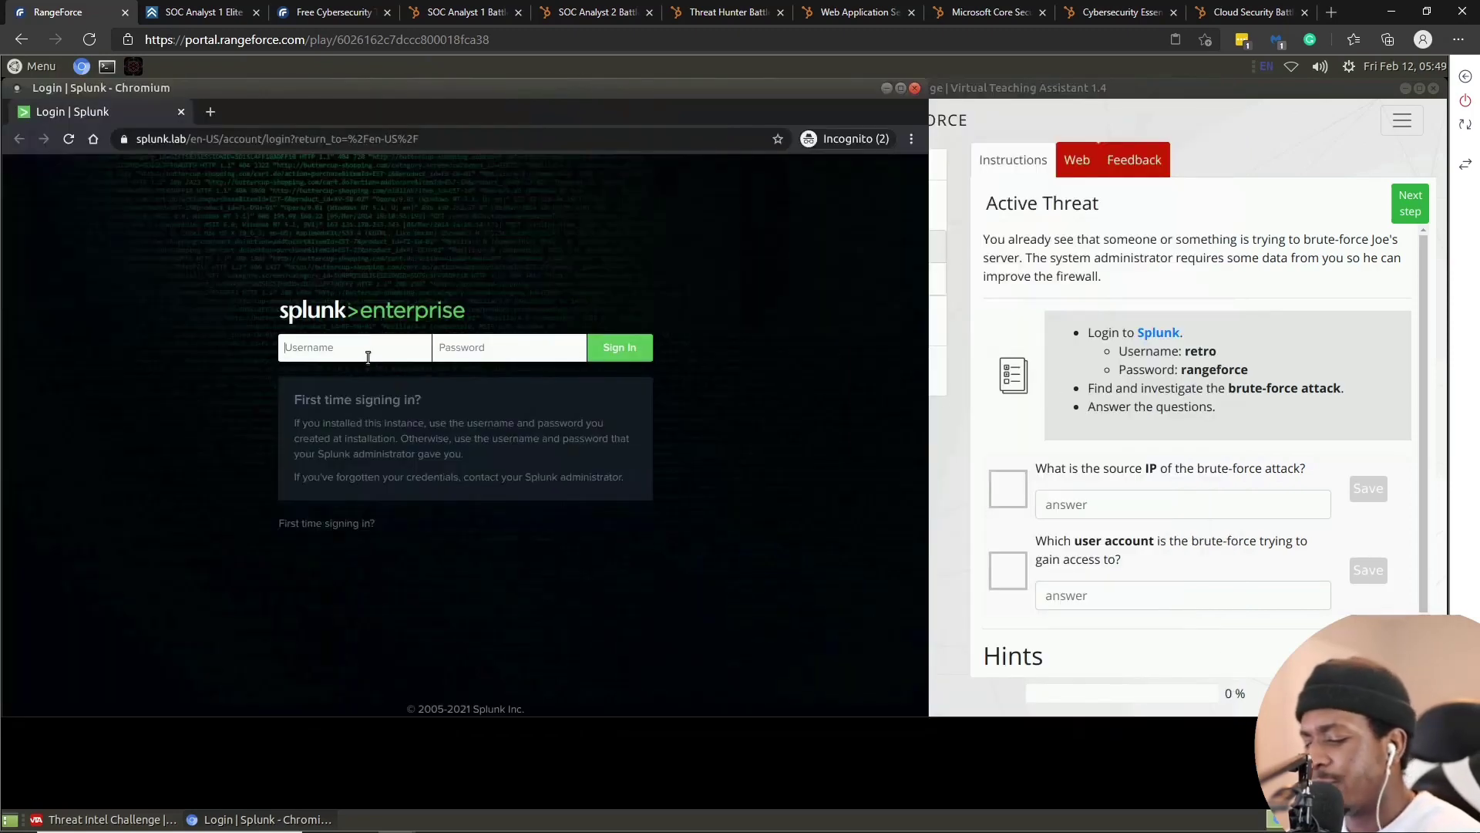
# - Sign in to Splunk with the username retro and the account password given in the task, and dismiss the introductory notices
pyautogui.write('retro')
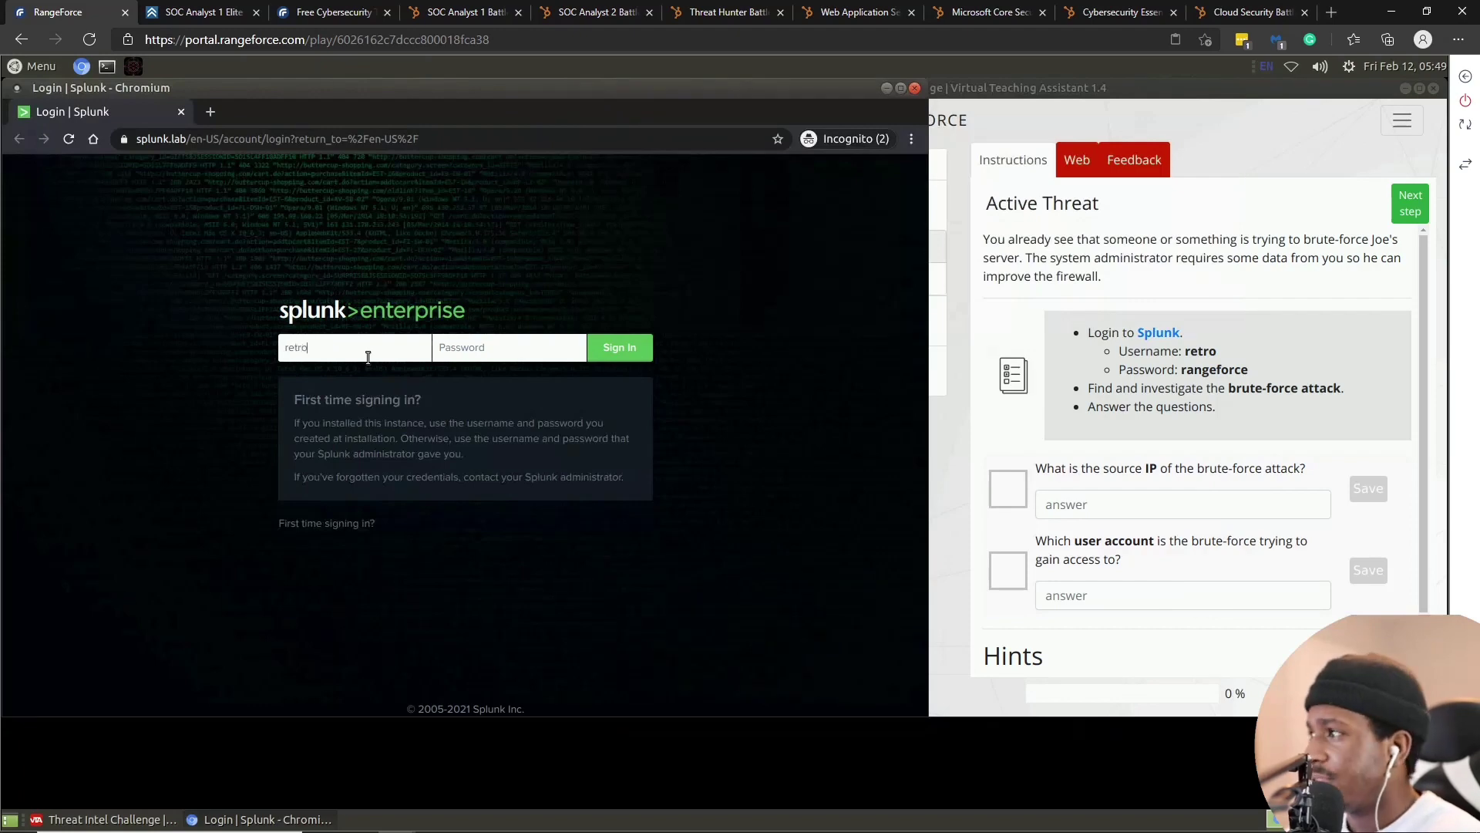
pyautogui.click(501, 344)
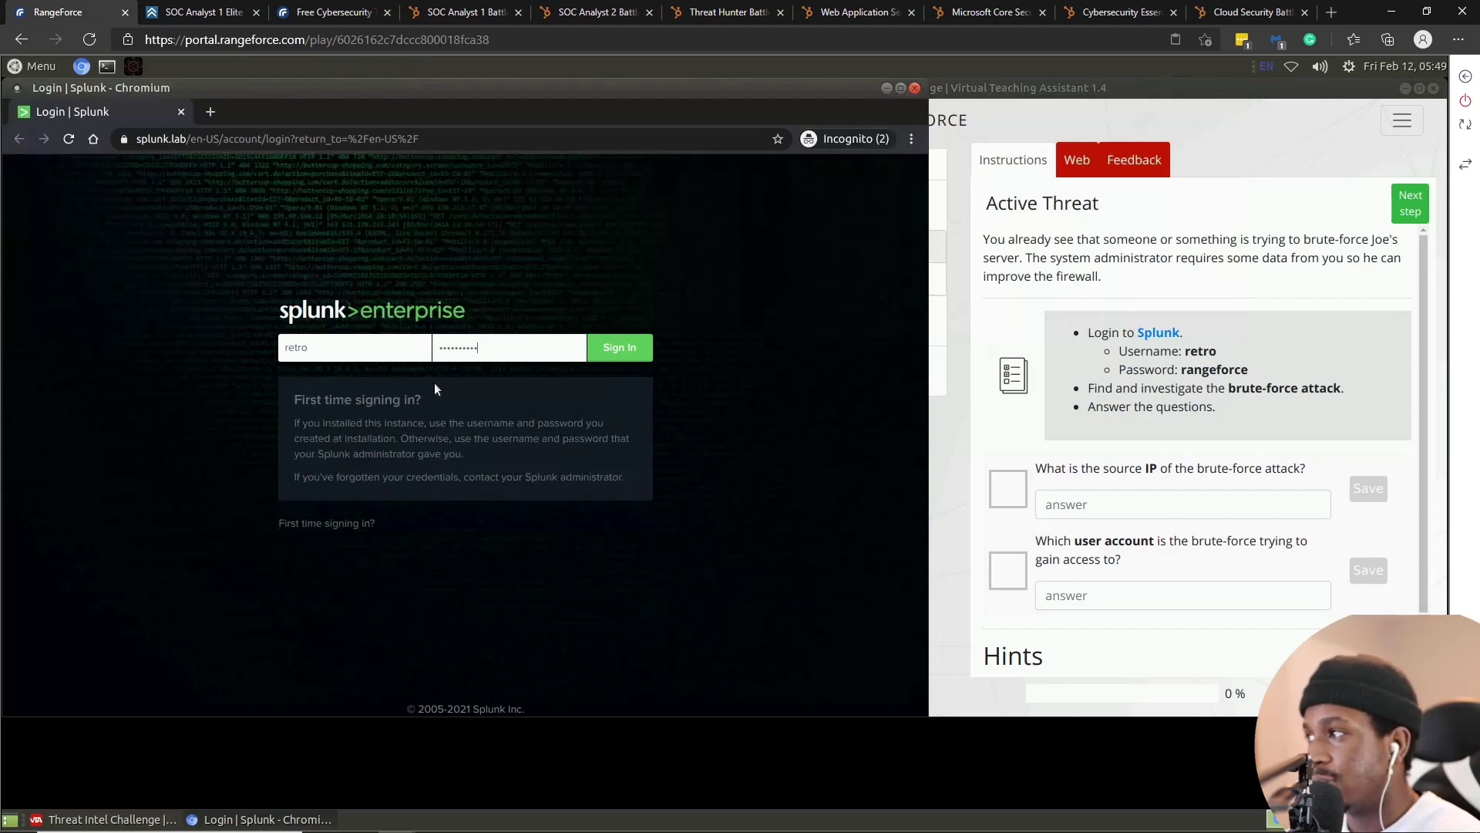
pyautogui.press('Return')
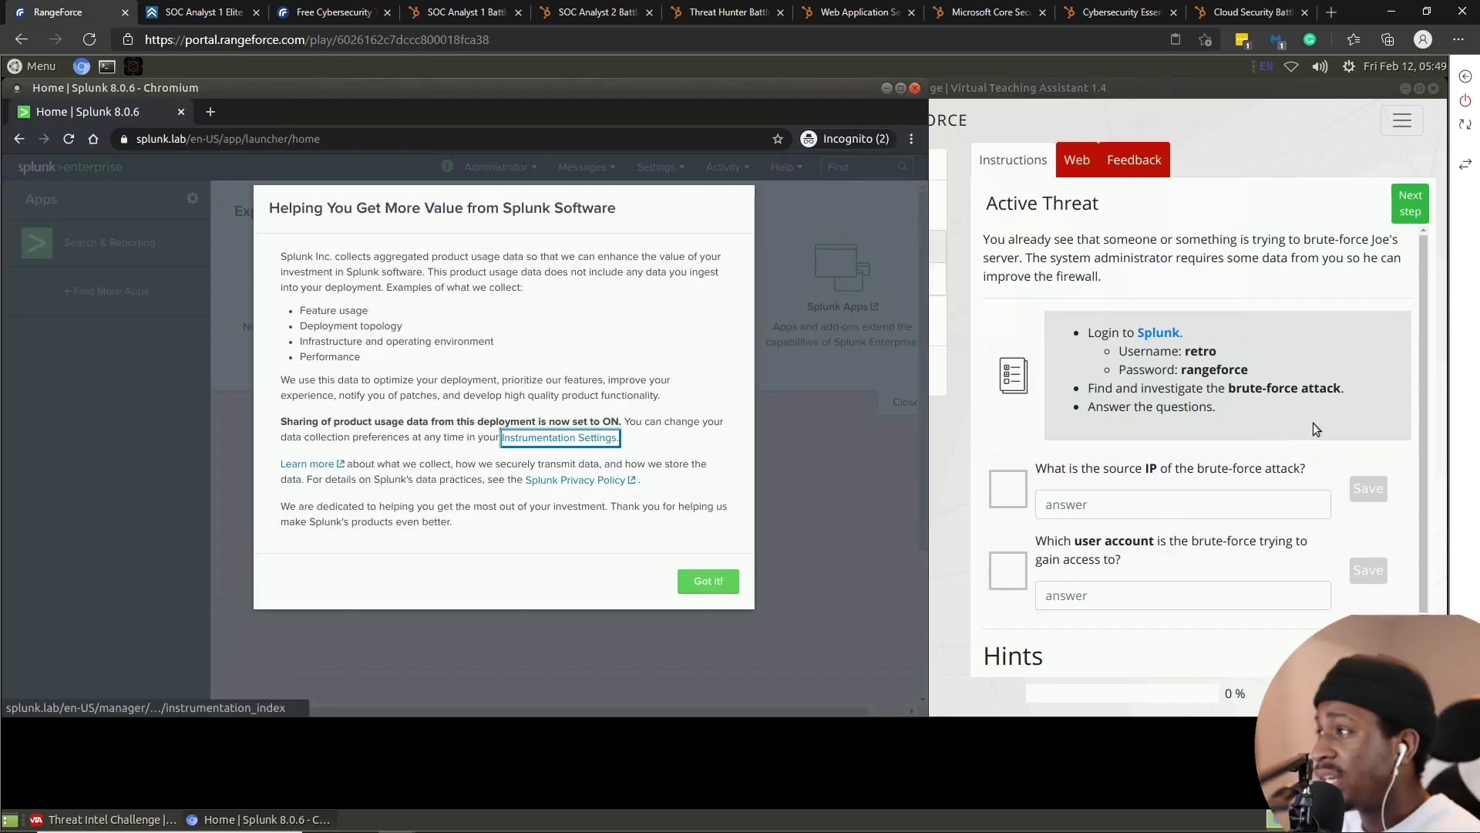
pyautogui.click(708, 580)
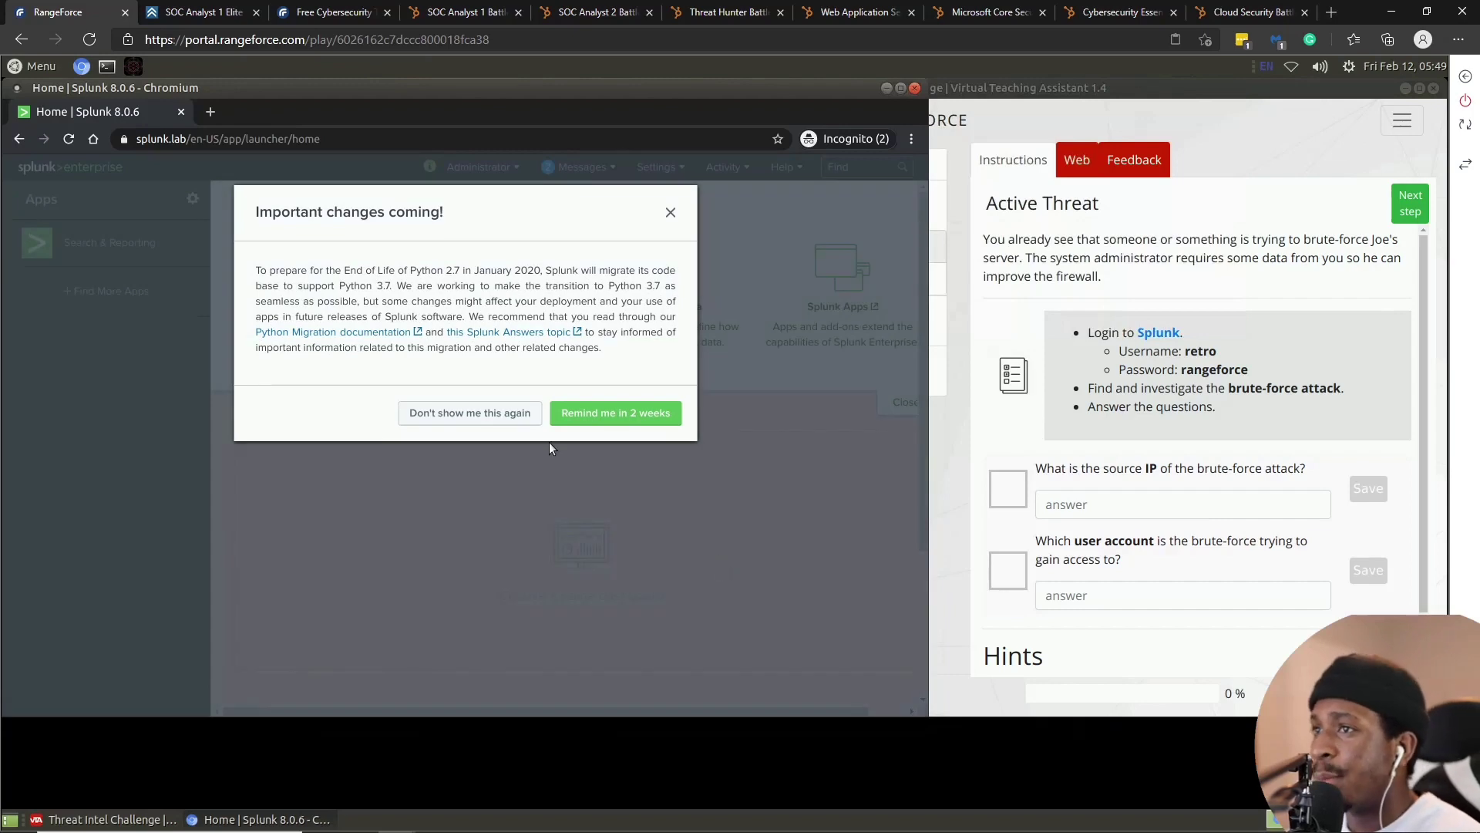
pyautogui.click(670, 212)
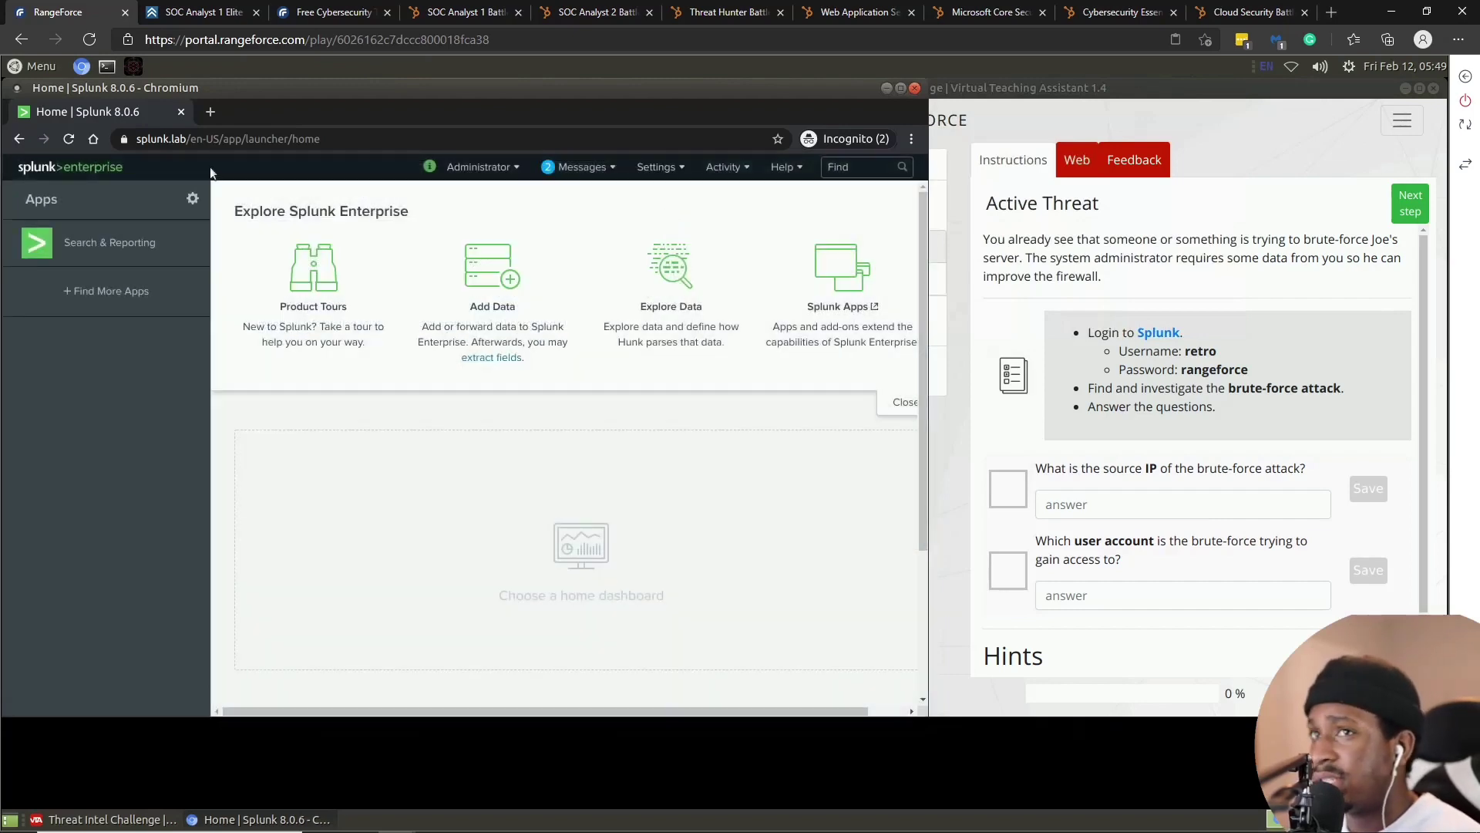
# - Open Search & Reporting without the tour, search the last 24 hours for "failed", and examine the events for the brute-force source and account
pyautogui.click(110, 242)
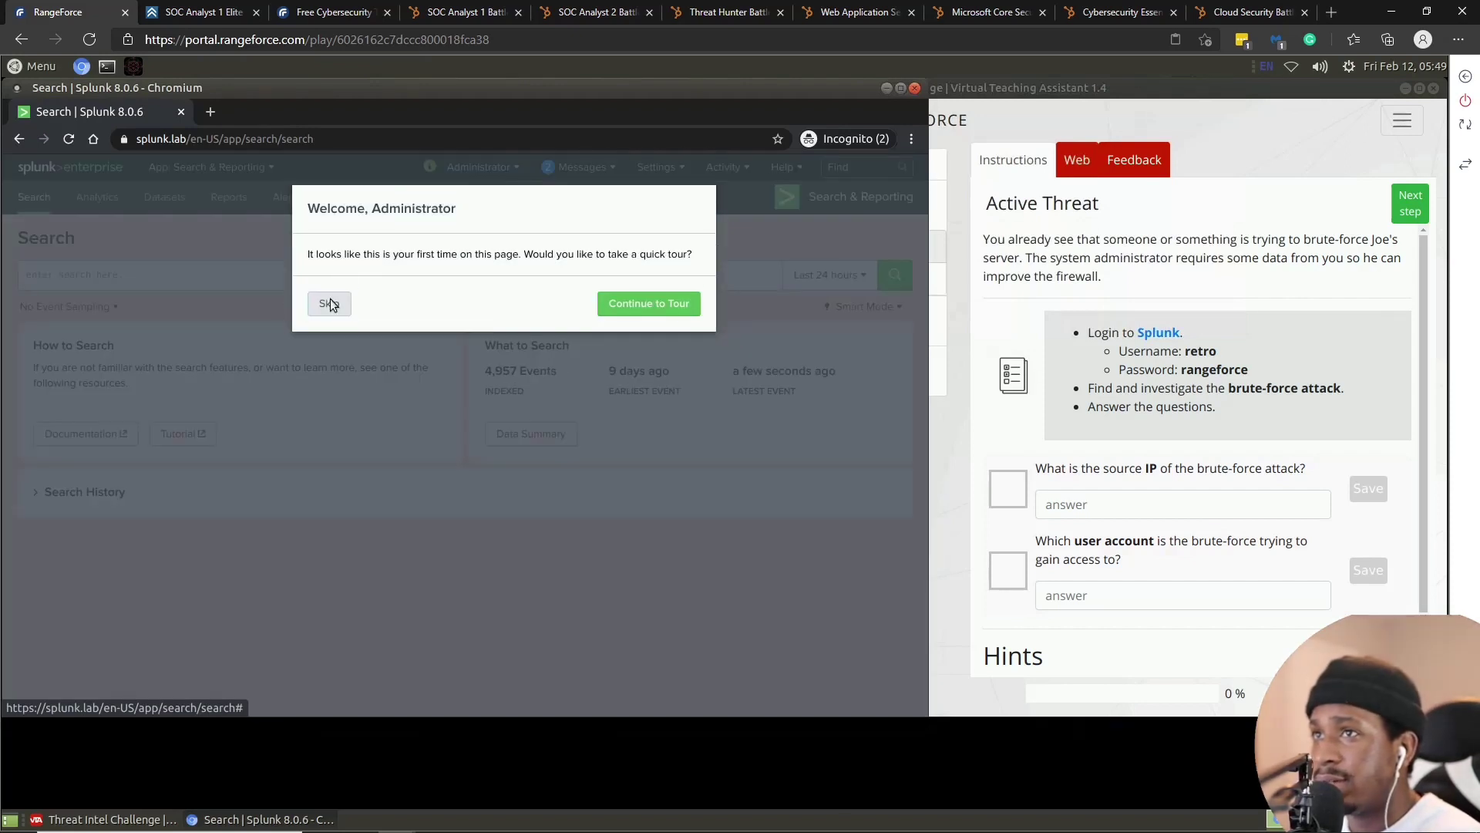
pyautogui.click(329, 303)
pyautogui.click(218, 277)
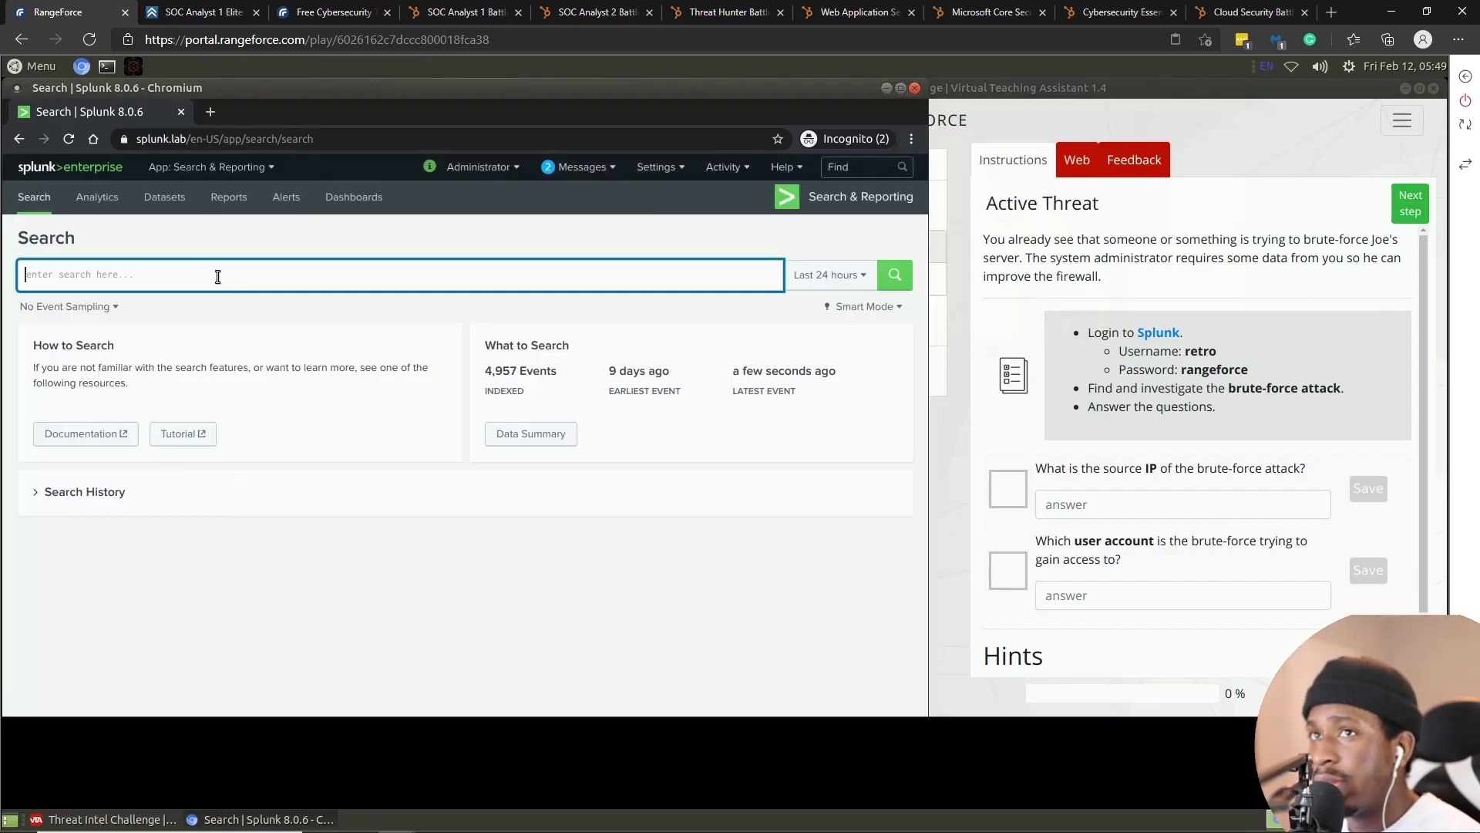
pyautogui.write('failed')
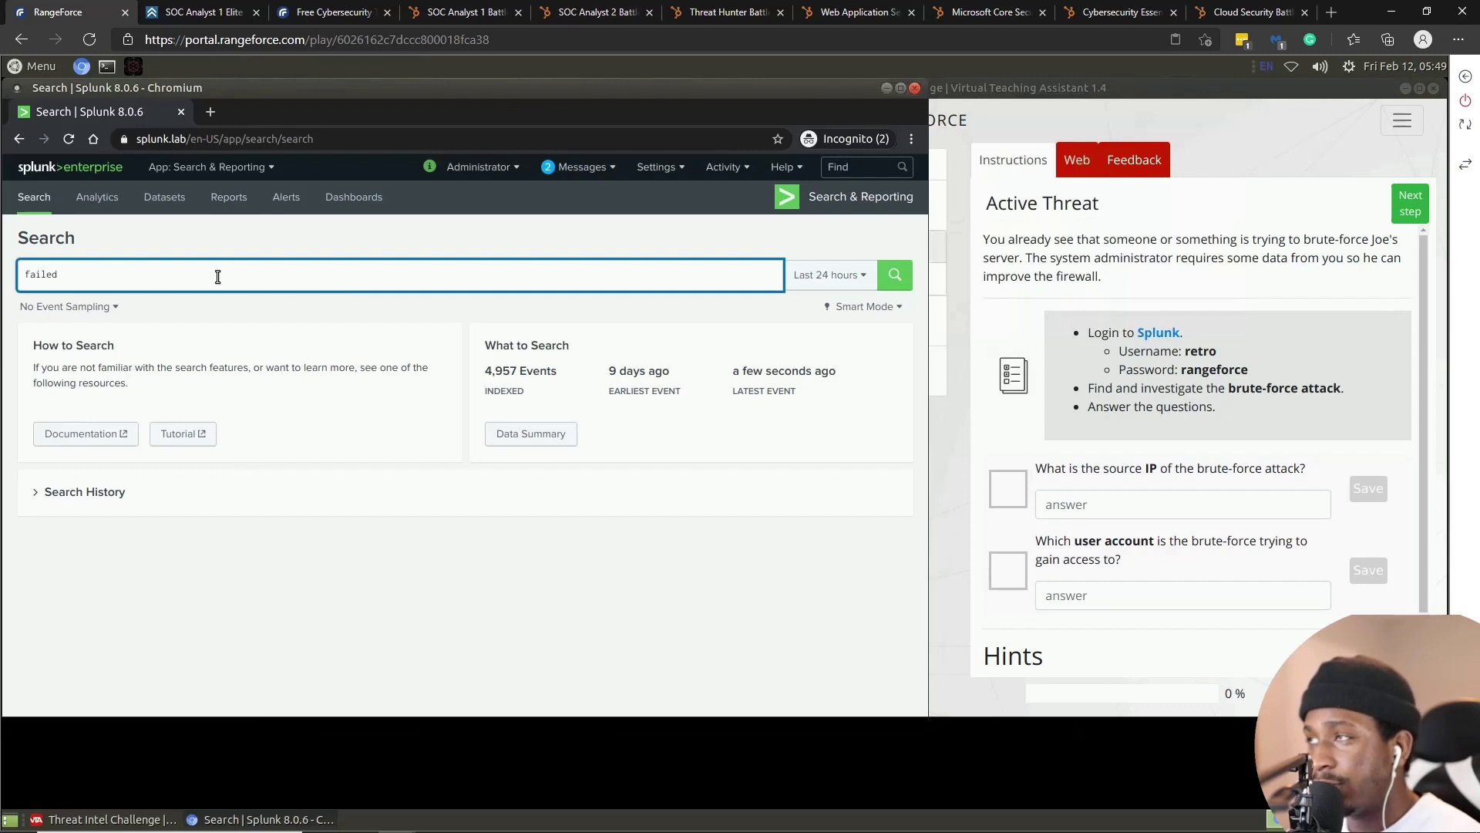
pyautogui.press('Return')
pyautogui.scroll(-2, 350, 416)
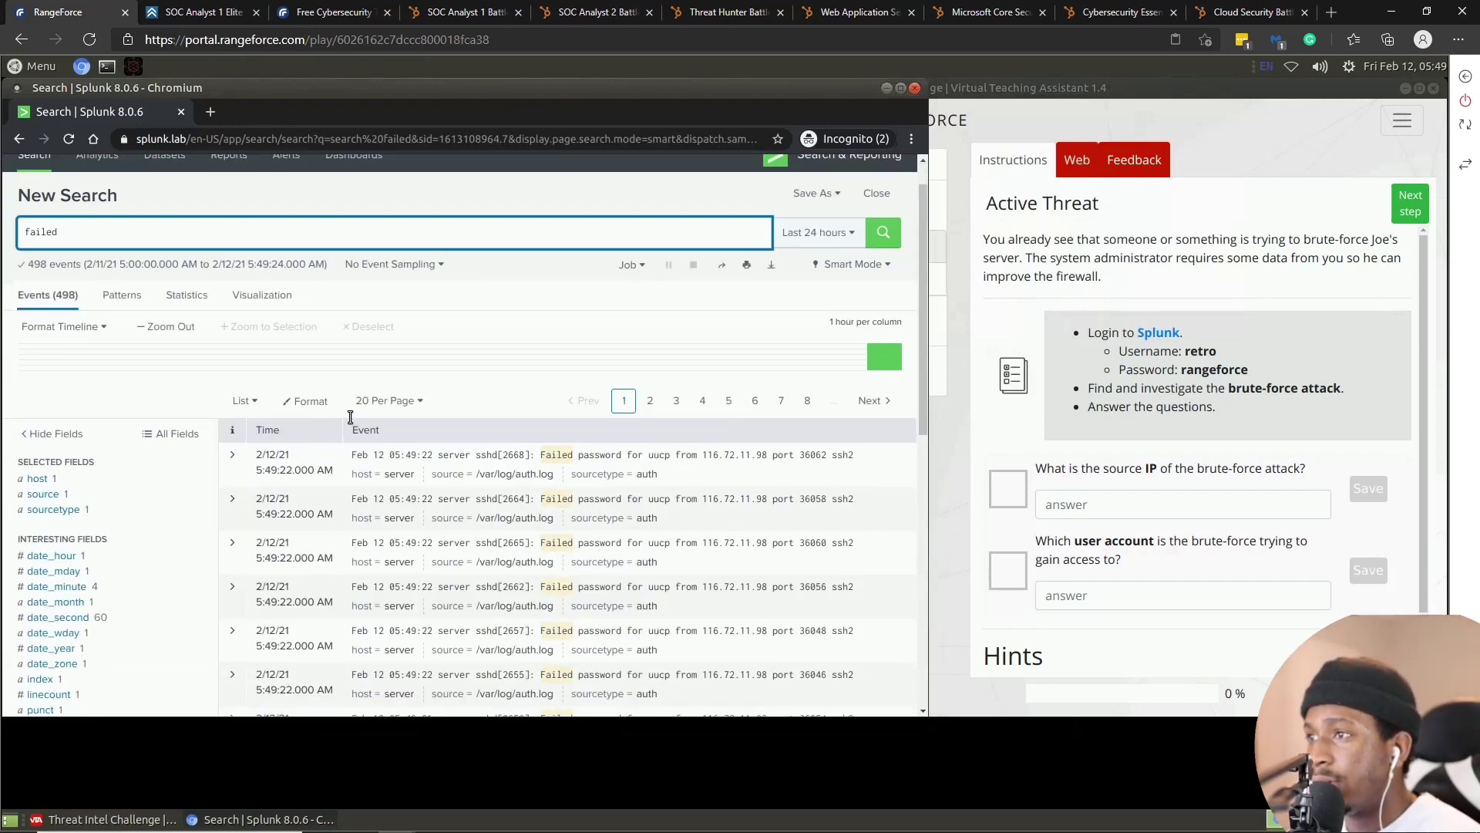
pyautogui.scroll(-1, 350, 416)
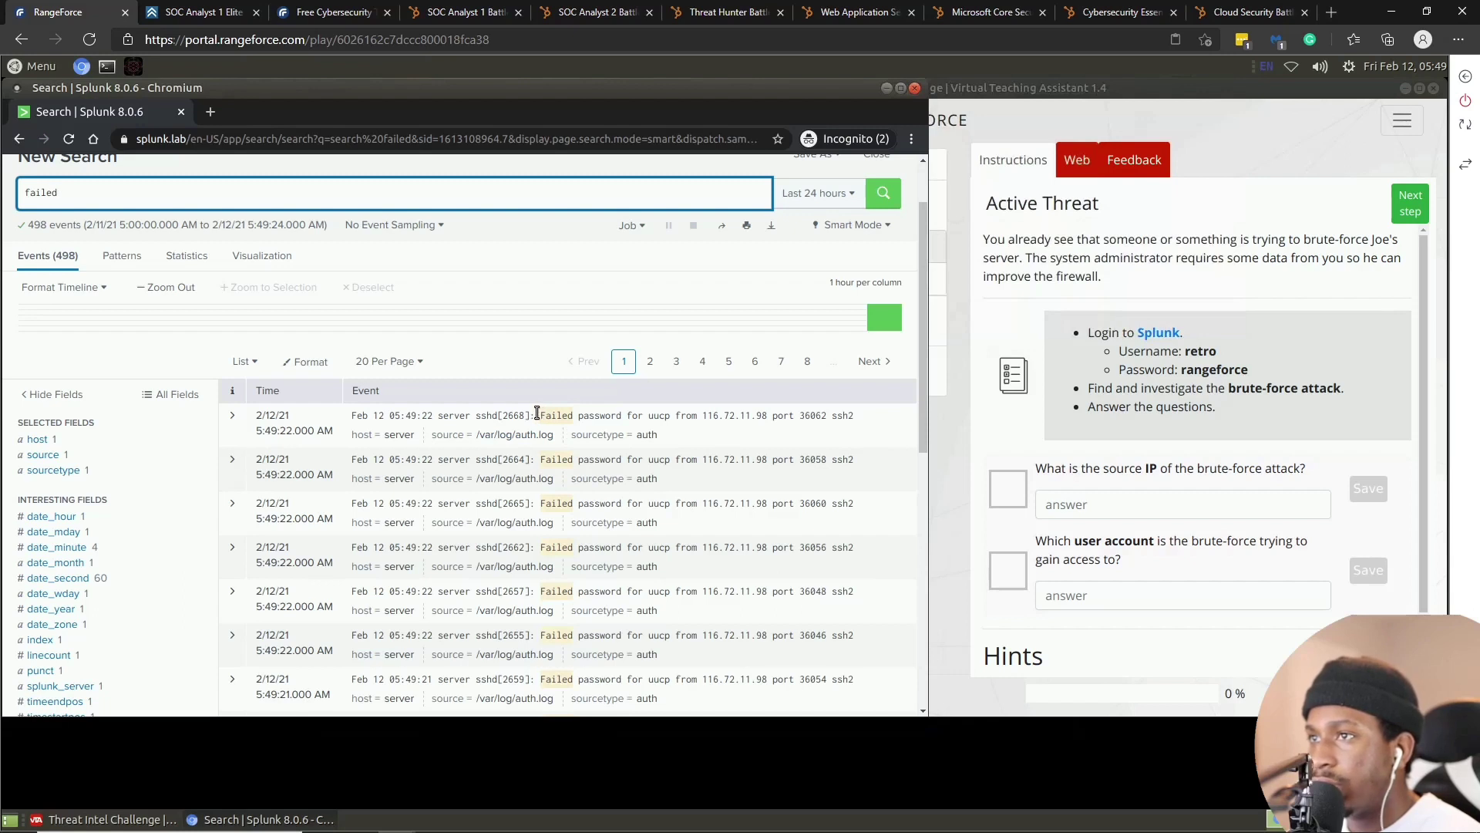
pyautogui.scroll(-1, 302, 437)
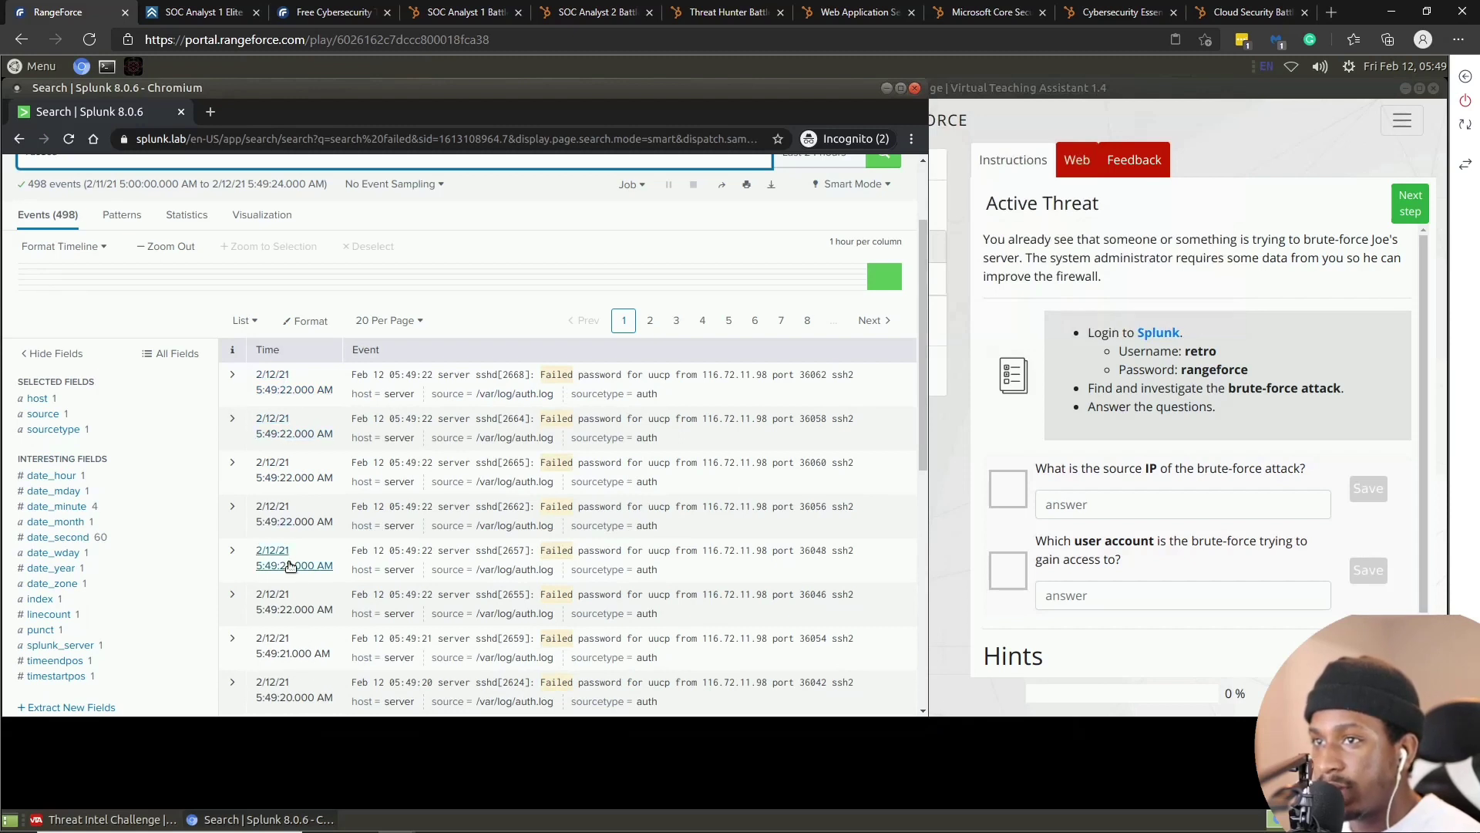
# - Review the failed-login events, copy the source IP 116.72.11.98, and save it as the answer for the brute-force attack's source
pyautogui.scroll(-2, 290, 566)
pyautogui.scroll(-1, 328, 545)
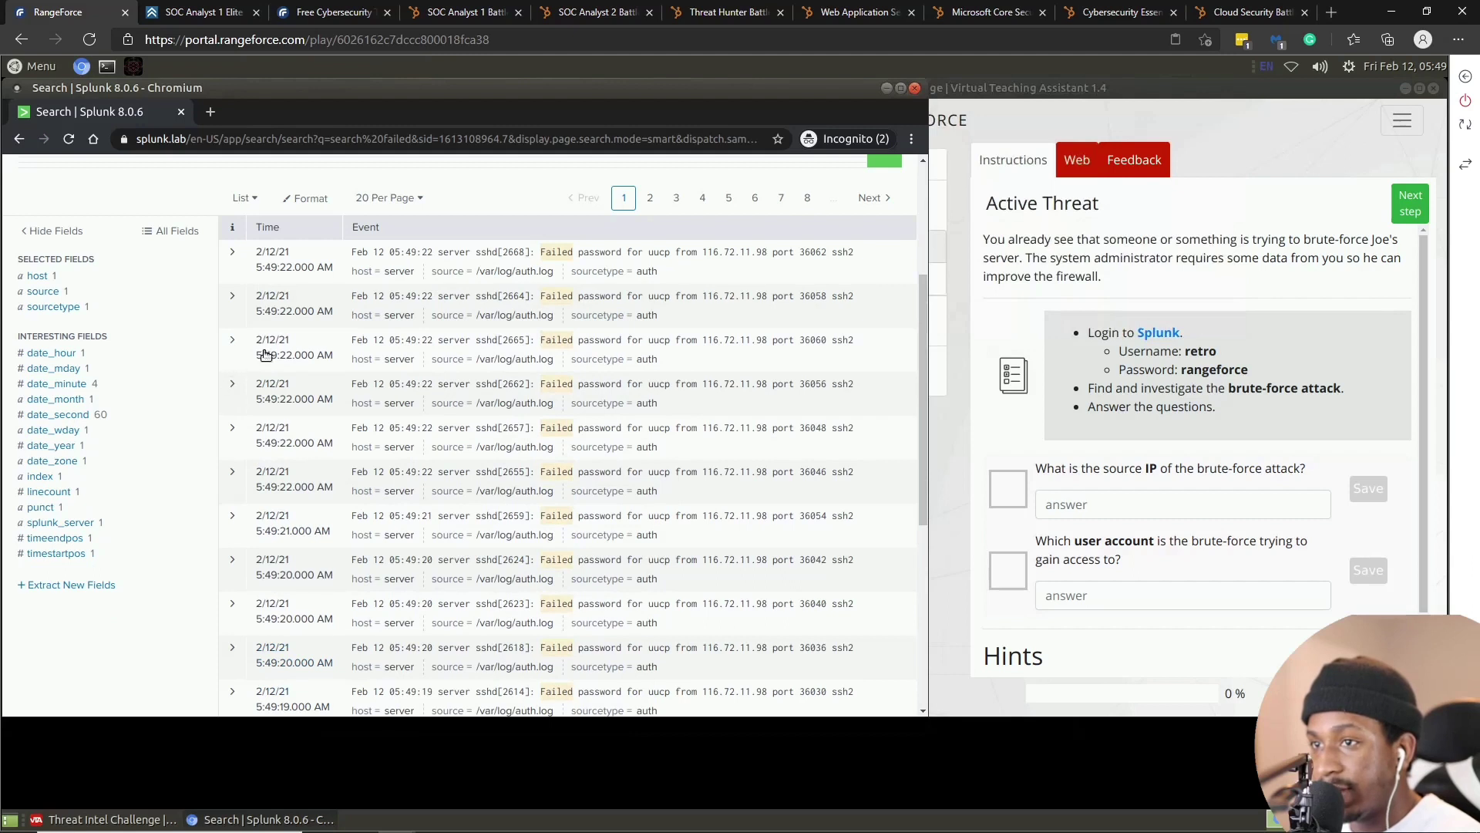
pyautogui.scroll(-10, 299, 363)
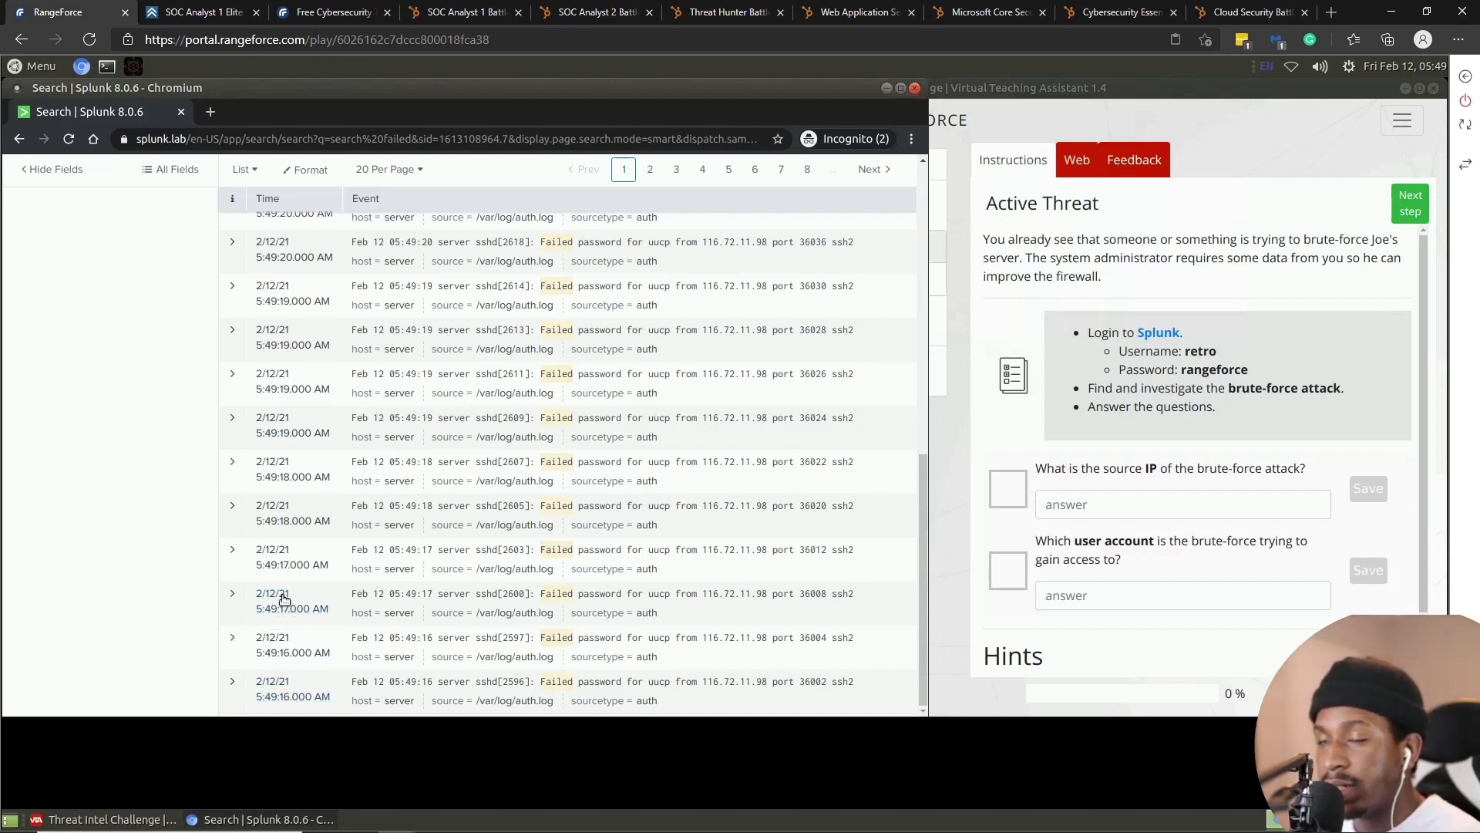
pyautogui.scroll(5, 298, 607)
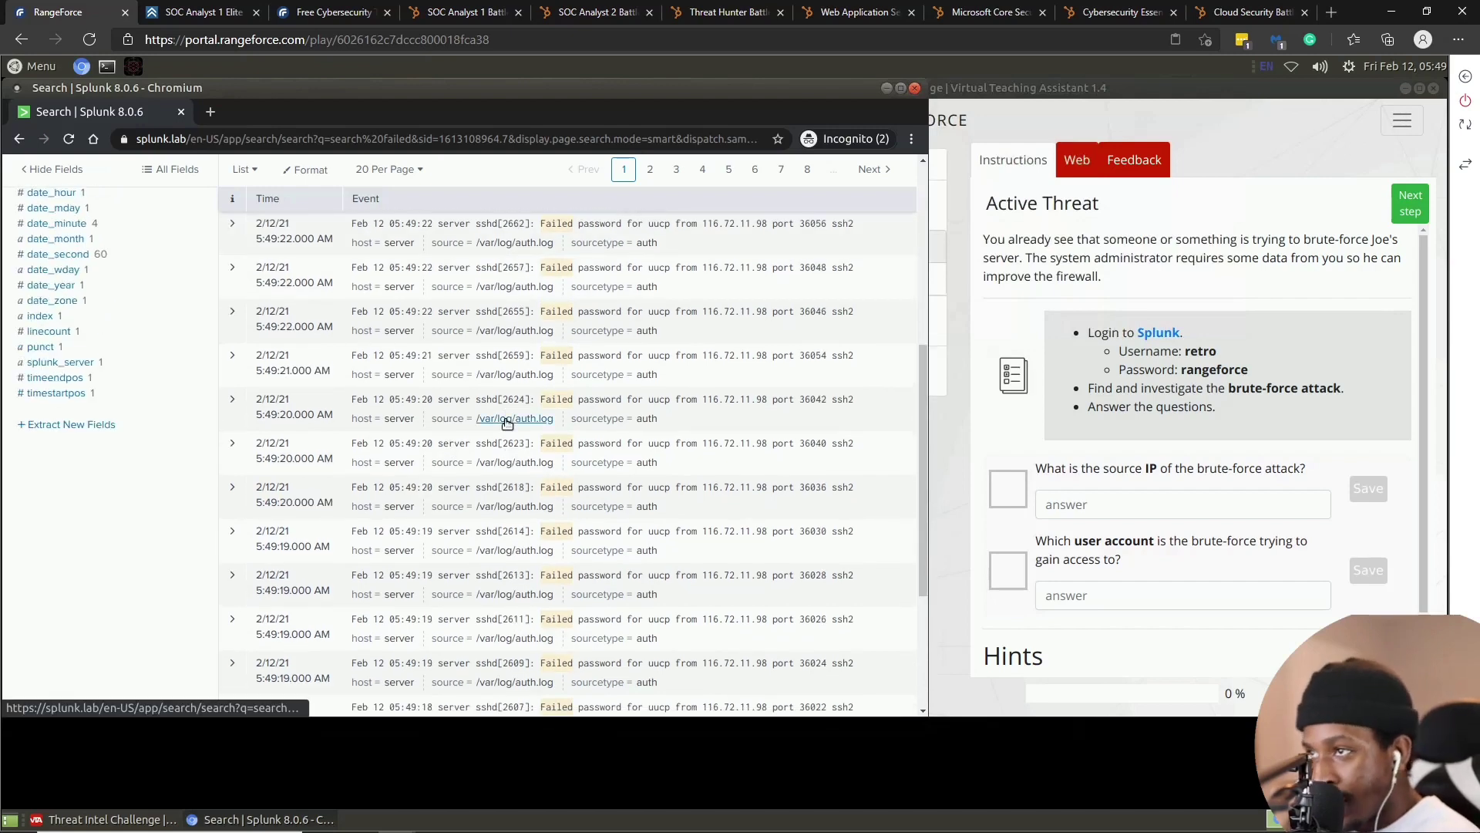
pyautogui.scroll(3, 507, 423)
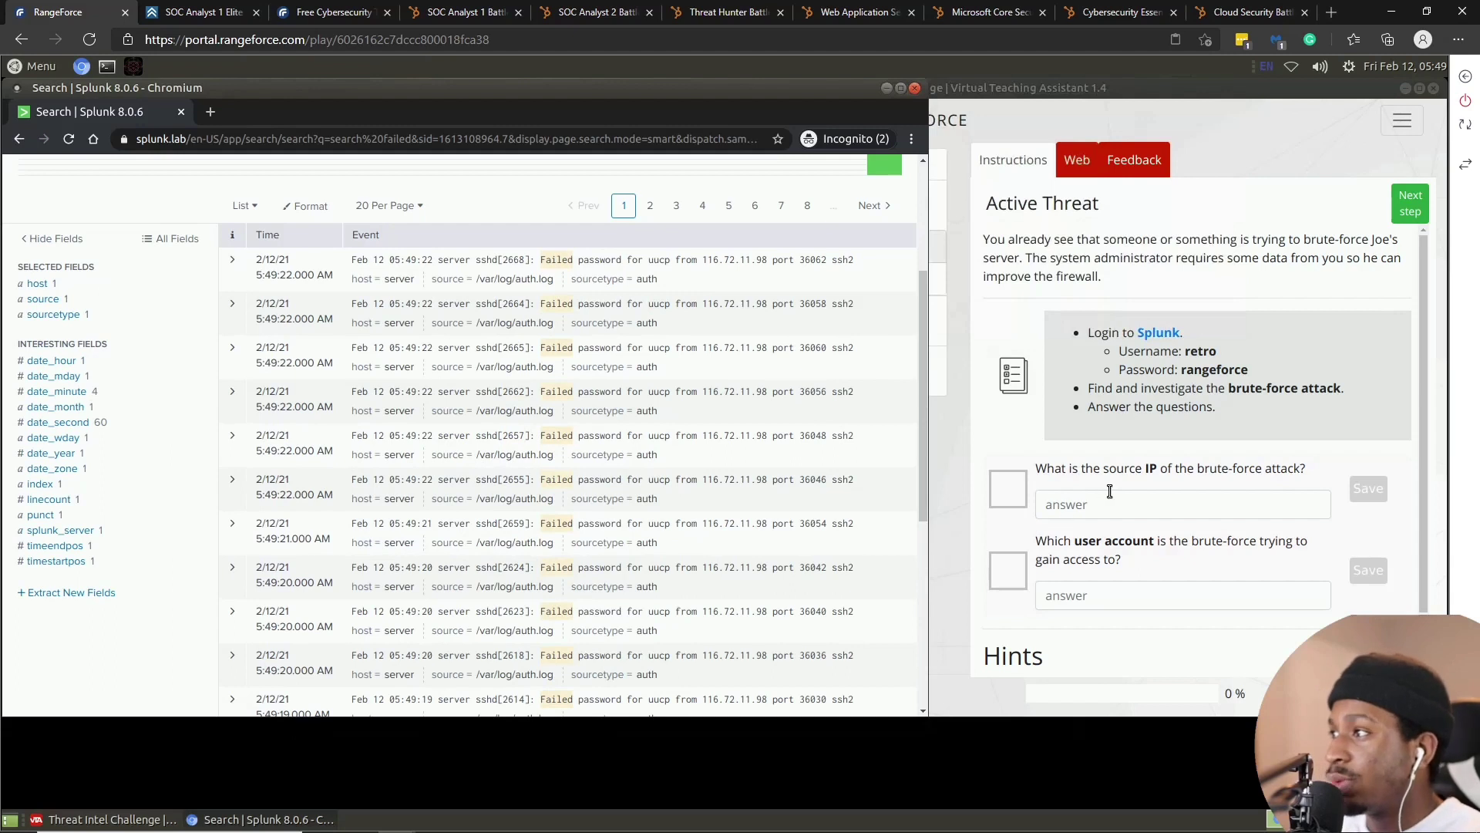
pyautogui.moveTo(703, 261); pyautogui.dragTo(771, 260)
pyautogui.rightClick(771, 259)
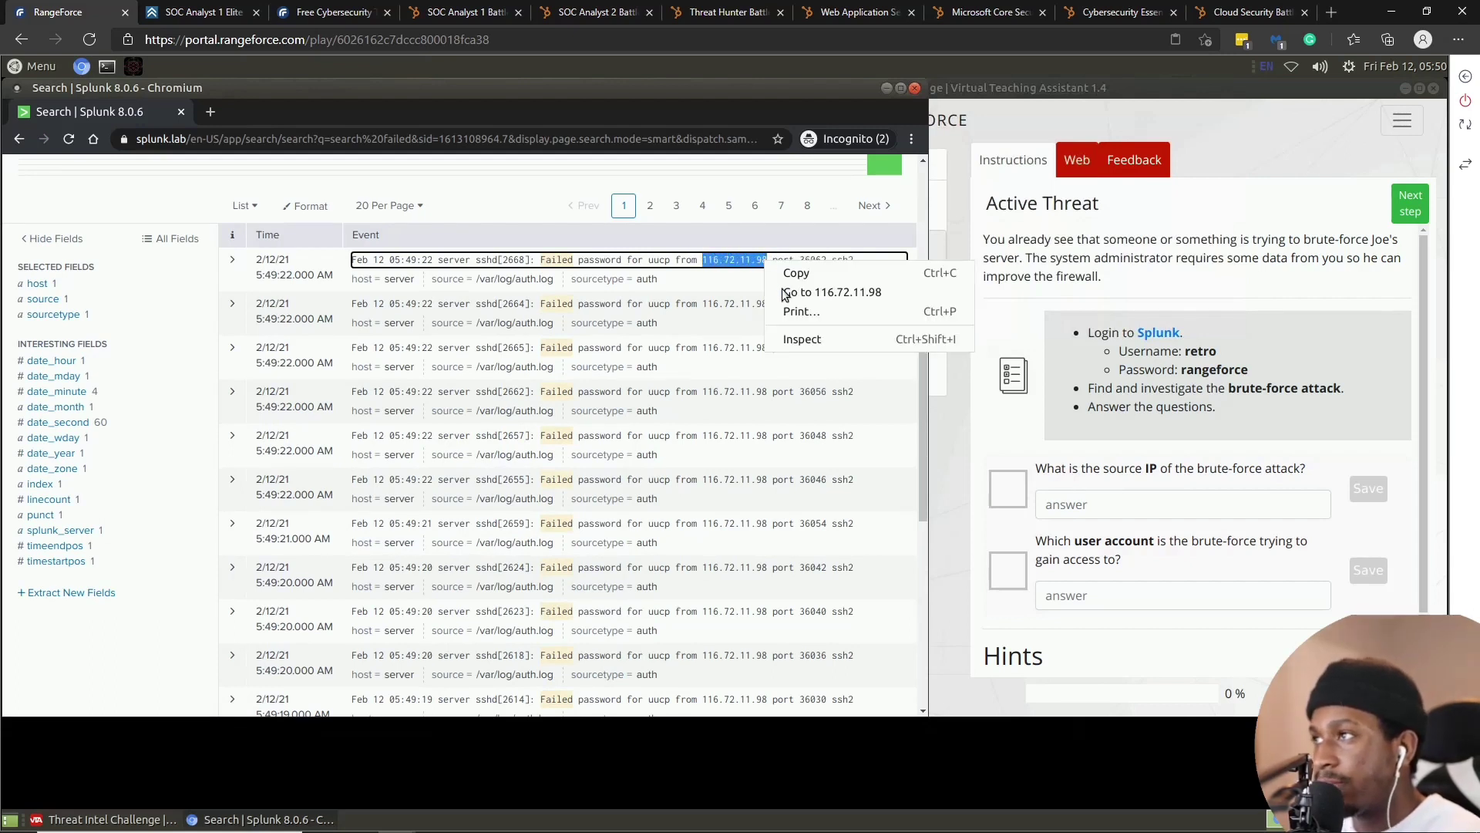
pyautogui.click(794, 272)
pyautogui.click(1076, 513)
pyautogui.rightClick(1076, 512)
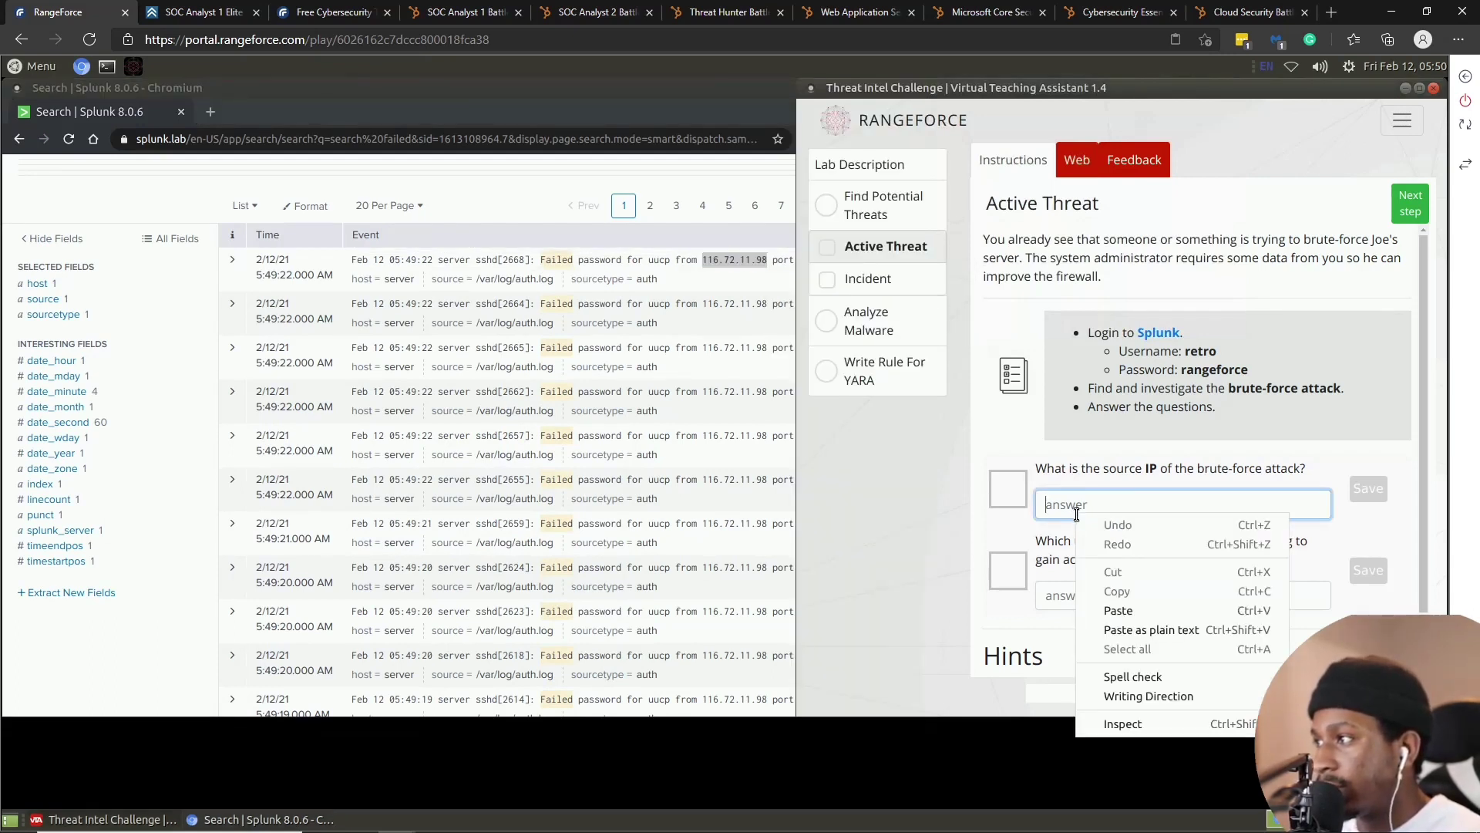
pyautogui.click(1121, 615)
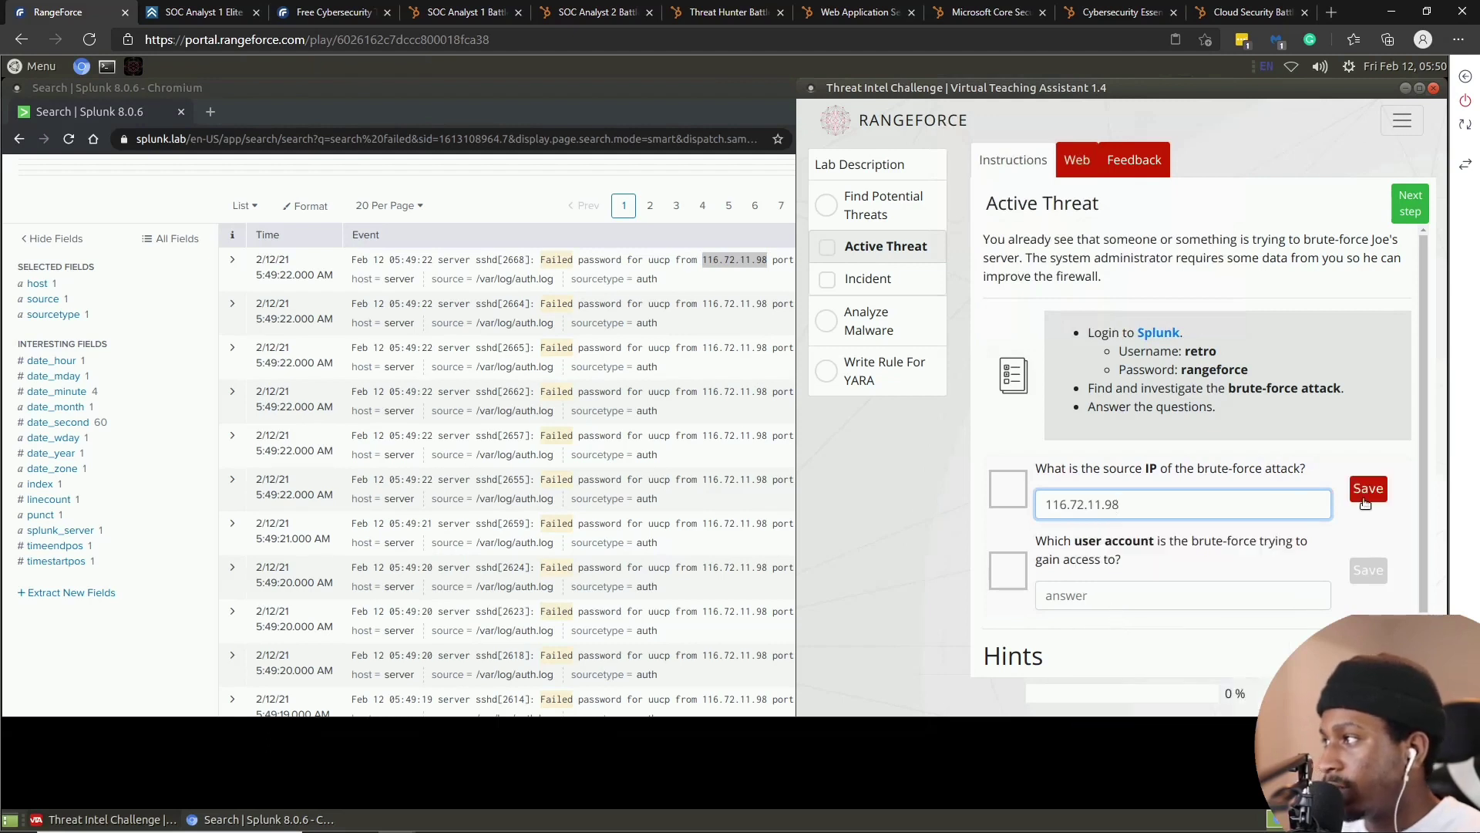
pyautogui.click(1367, 503)
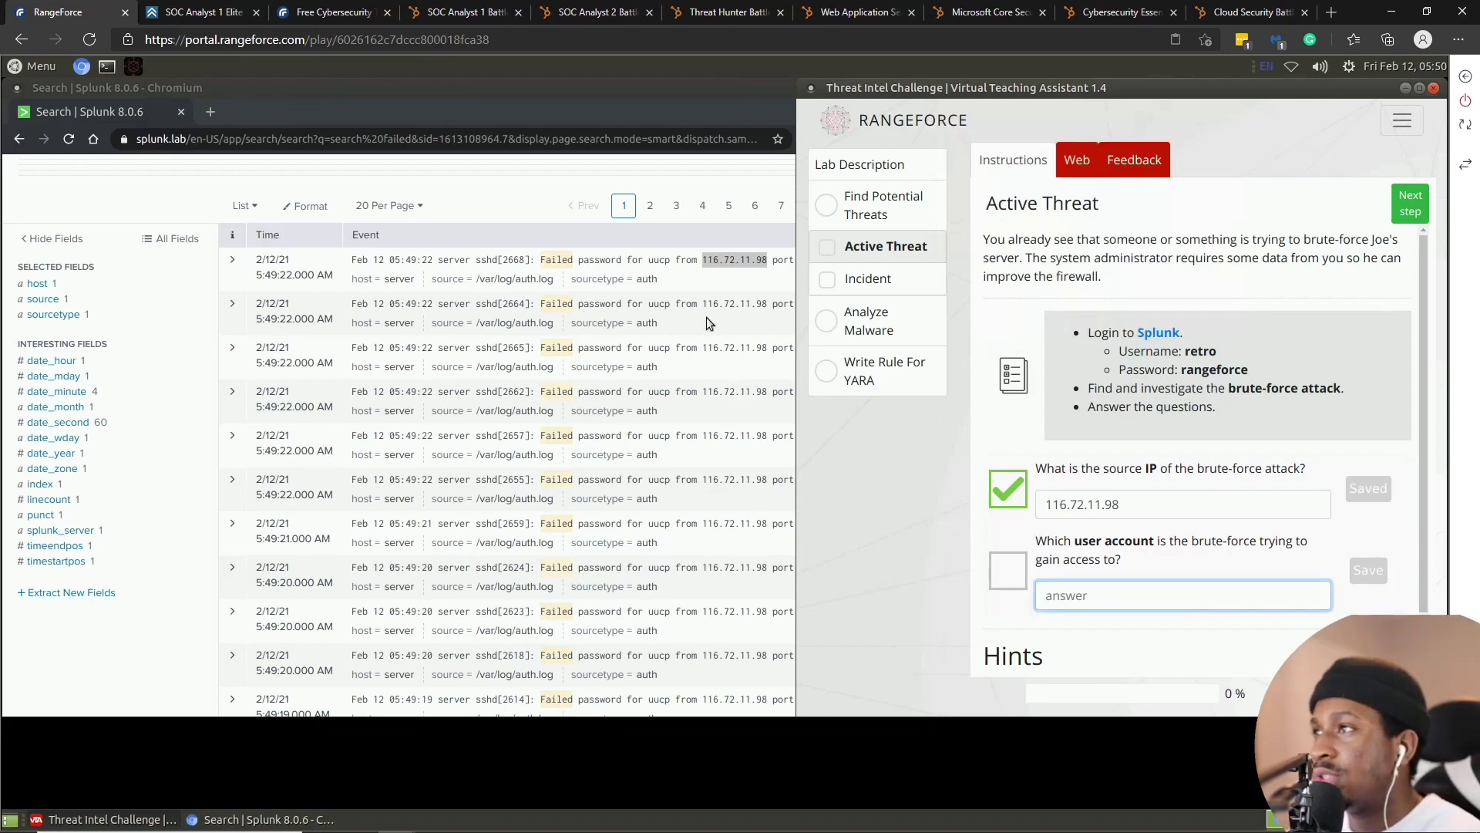
# - Copy the targeted account uucp from the first failed-login event and save it as the user account answer
pyautogui.click(696, 287)
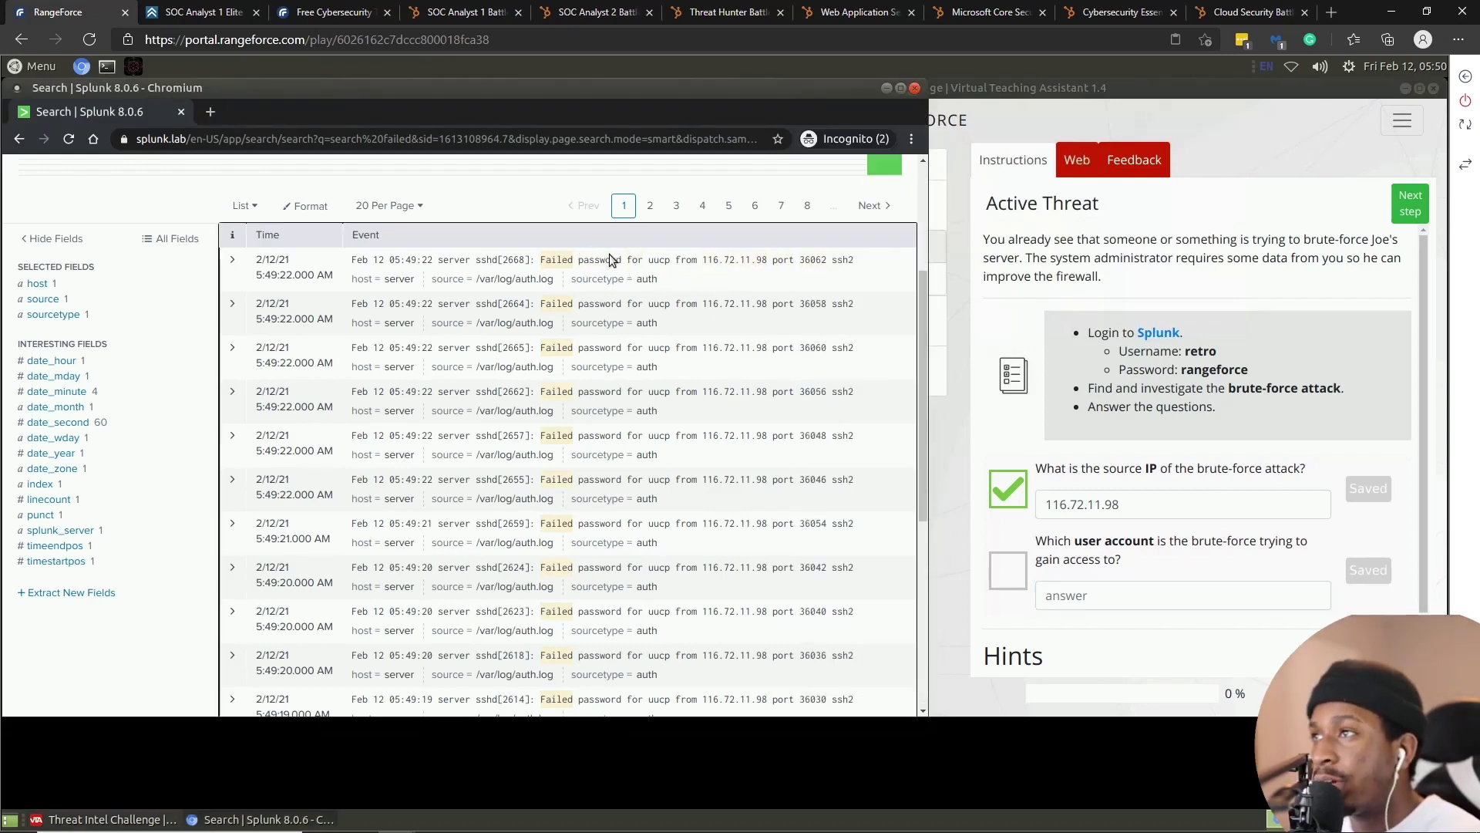
pyautogui.moveTo(648, 256); pyautogui.dragTo(670, 257)
pyautogui.rightClick(664, 258)
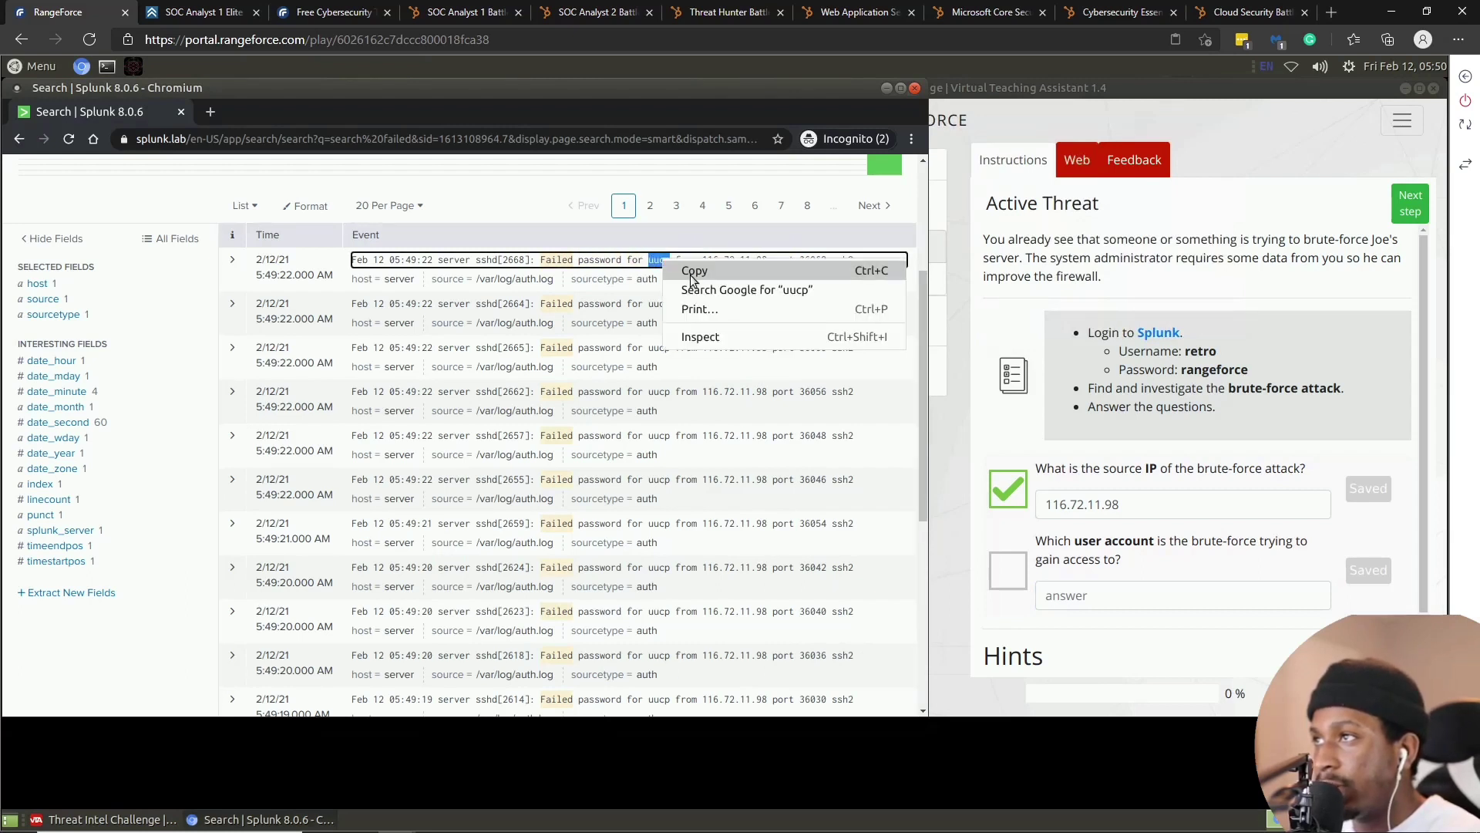
pyautogui.click(694, 269)
pyautogui.click(1070, 595)
pyautogui.rightClick(1070, 594)
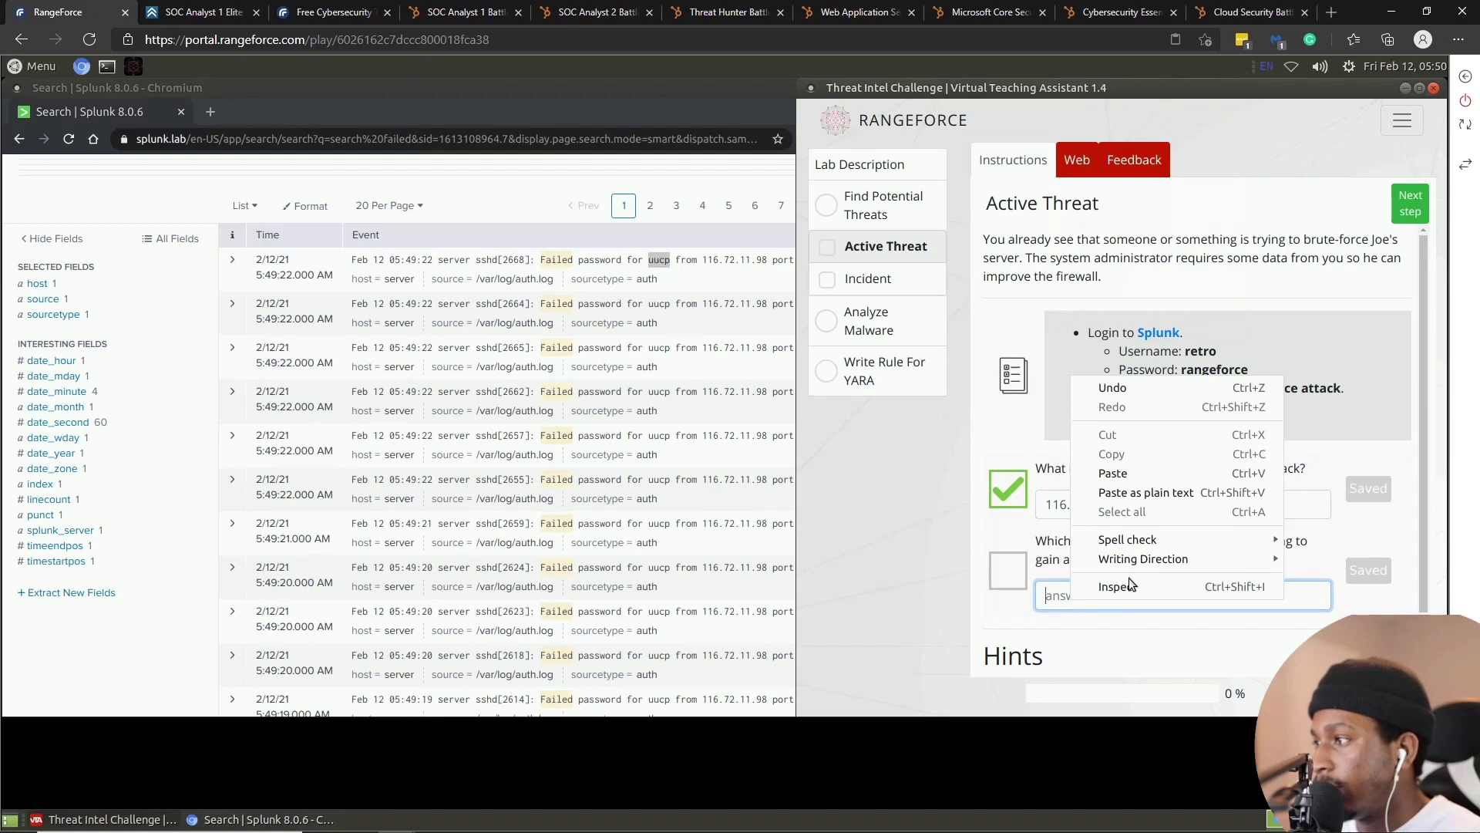
pyautogui.click(1130, 469)
pyautogui.click(1366, 571)
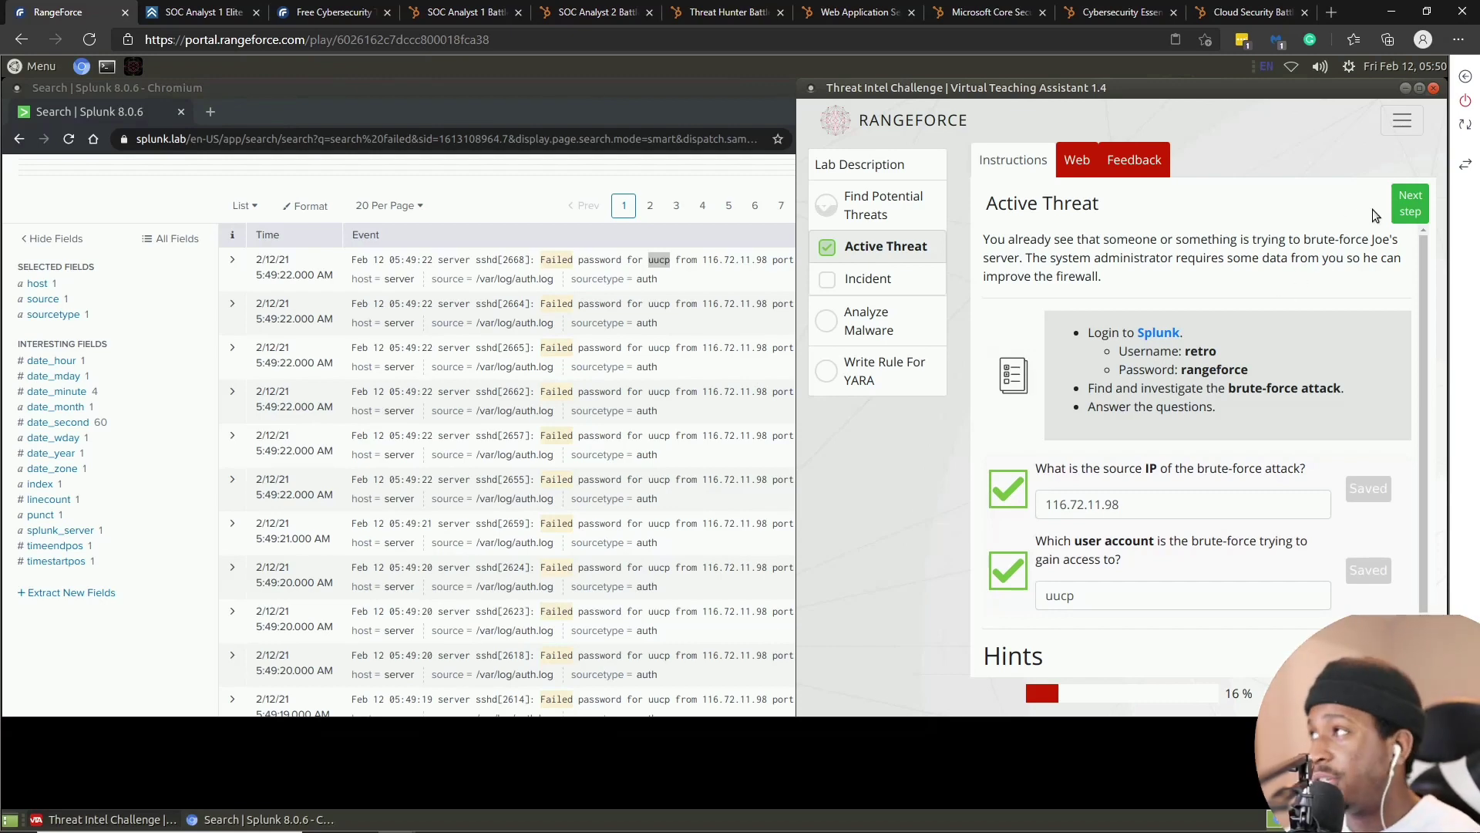
# - Advance to the Incident task and replace the Splunk search with source="/var/log/nginx/access.log" /tmp, and run it
pyautogui.click(1405, 207)
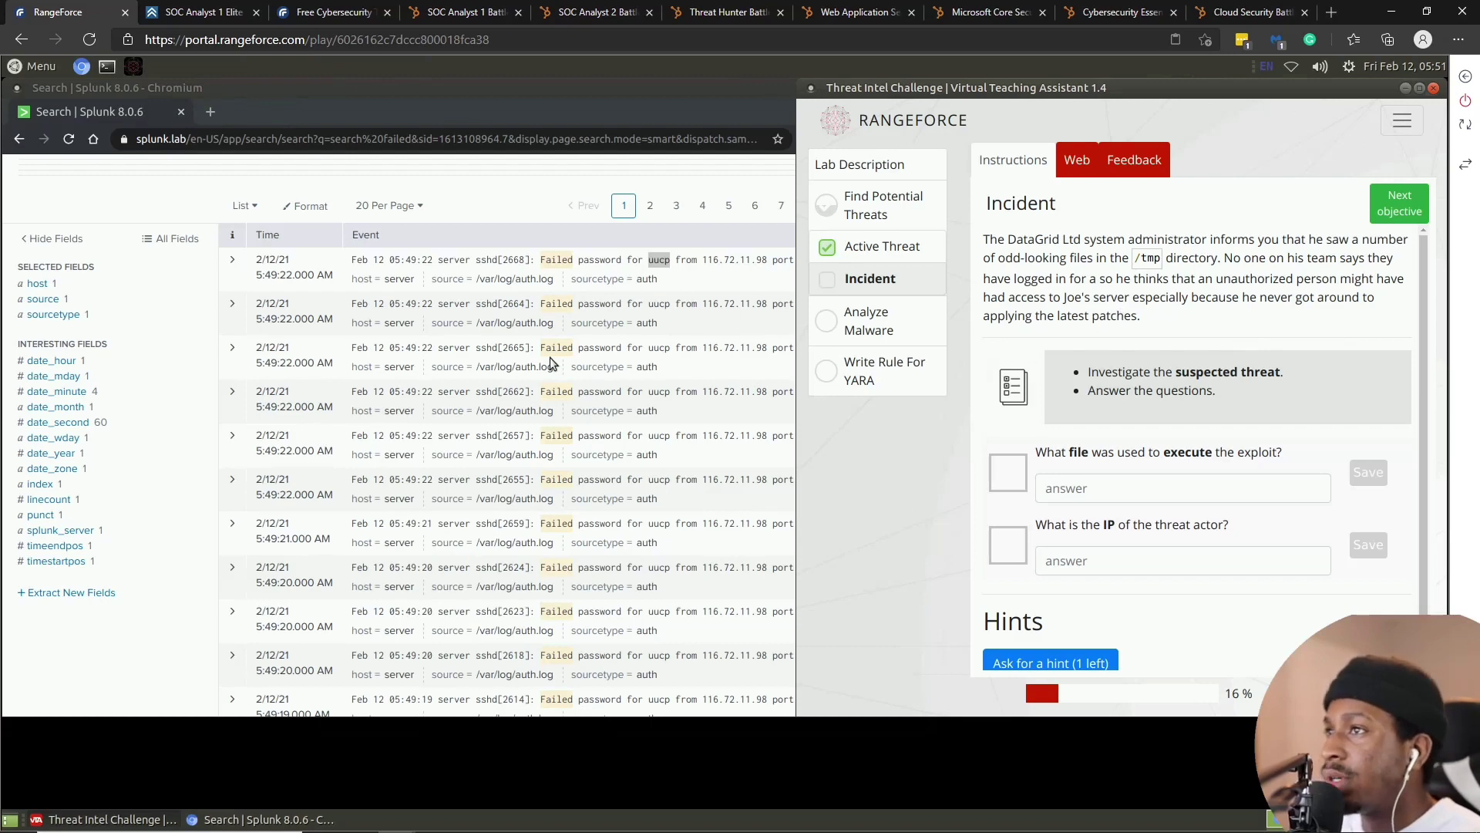
pyautogui.scroll(3, 539, 347)
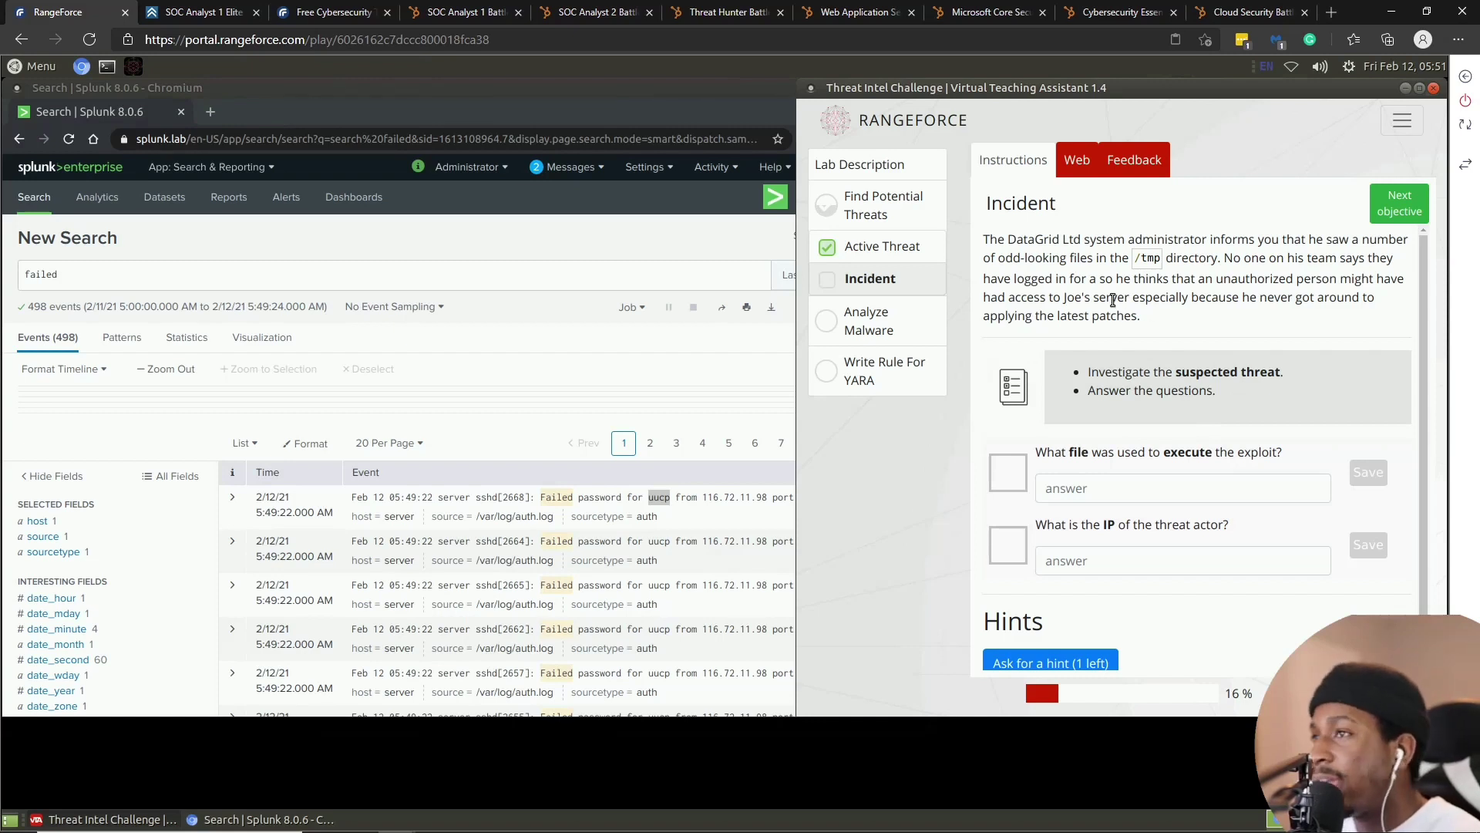
pyautogui.click(466, 278)
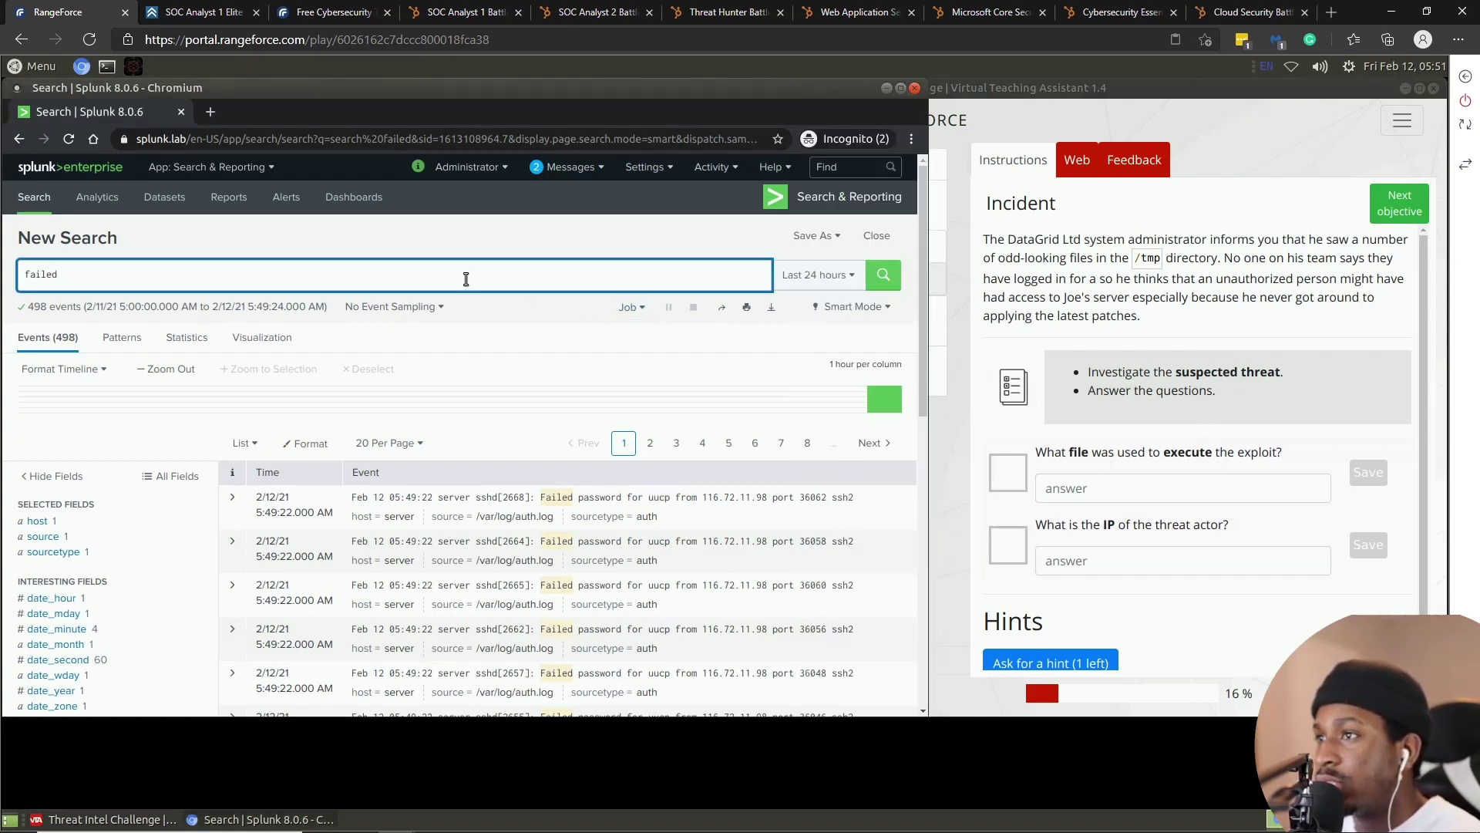
pyautogui.hotkey('ctrl', 'a')
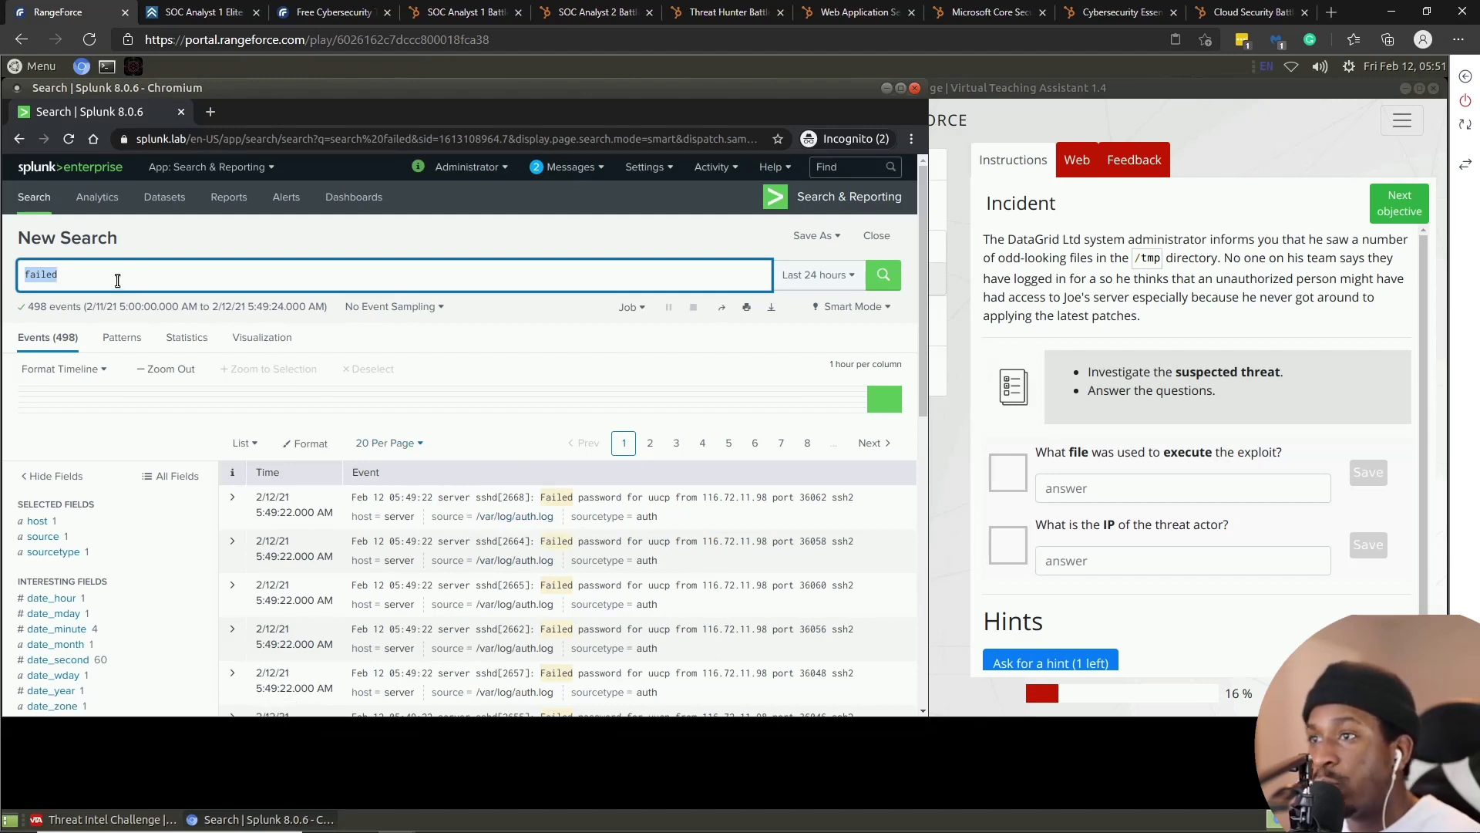
pyautogui.press('BackSpace')
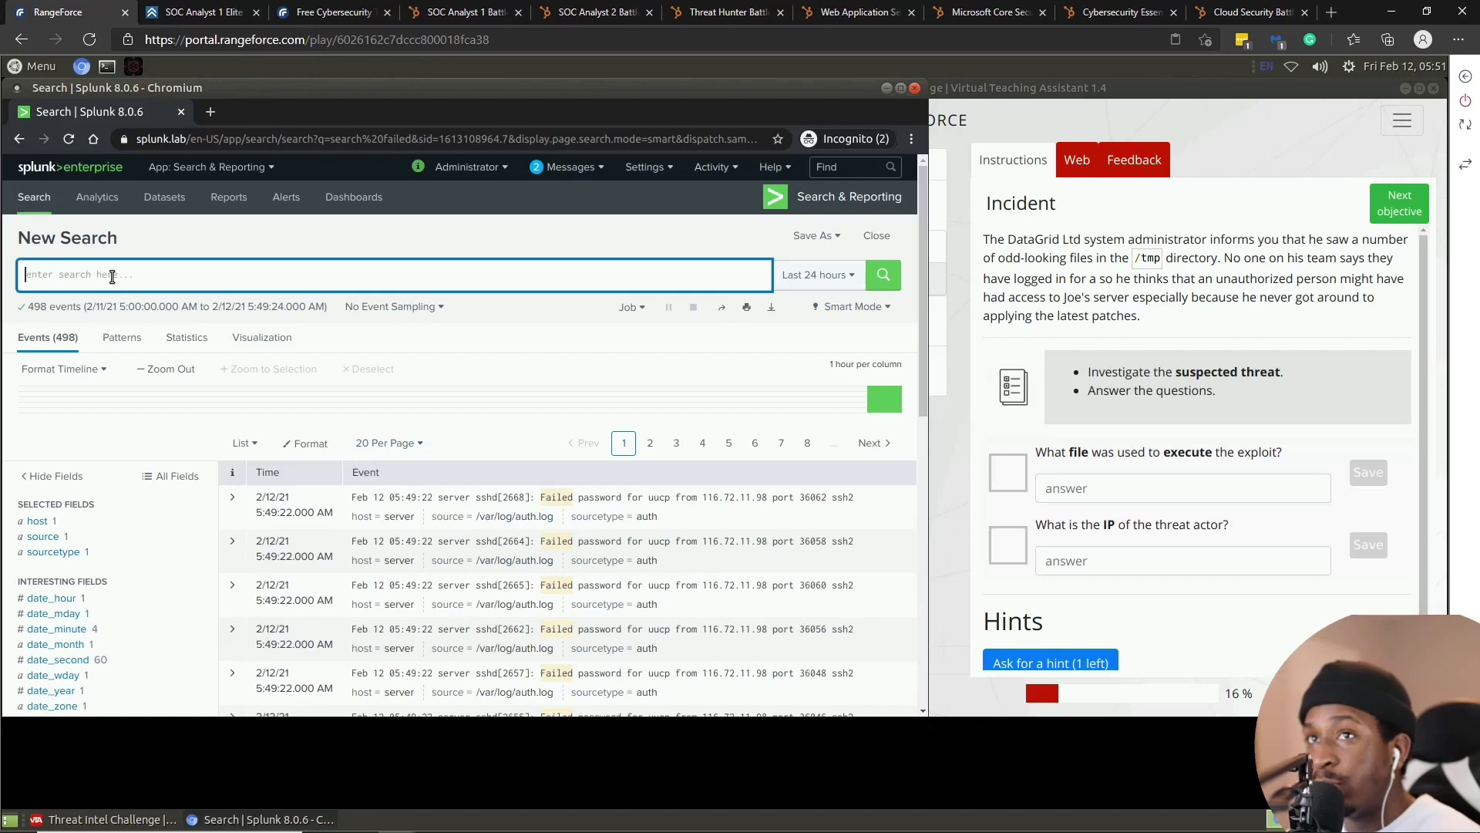
pyautogui.write('source')
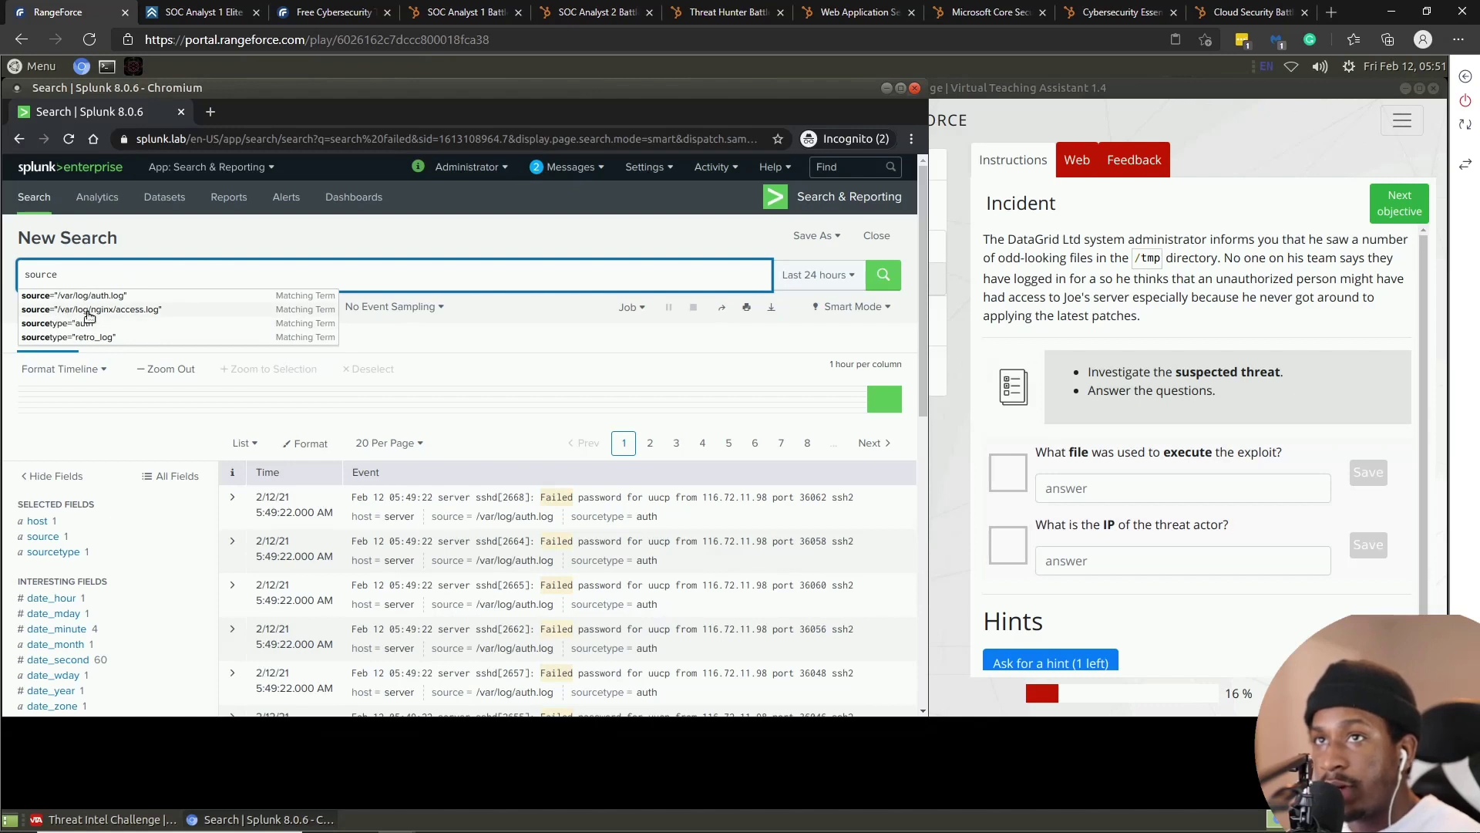
pyautogui.click(115, 312)
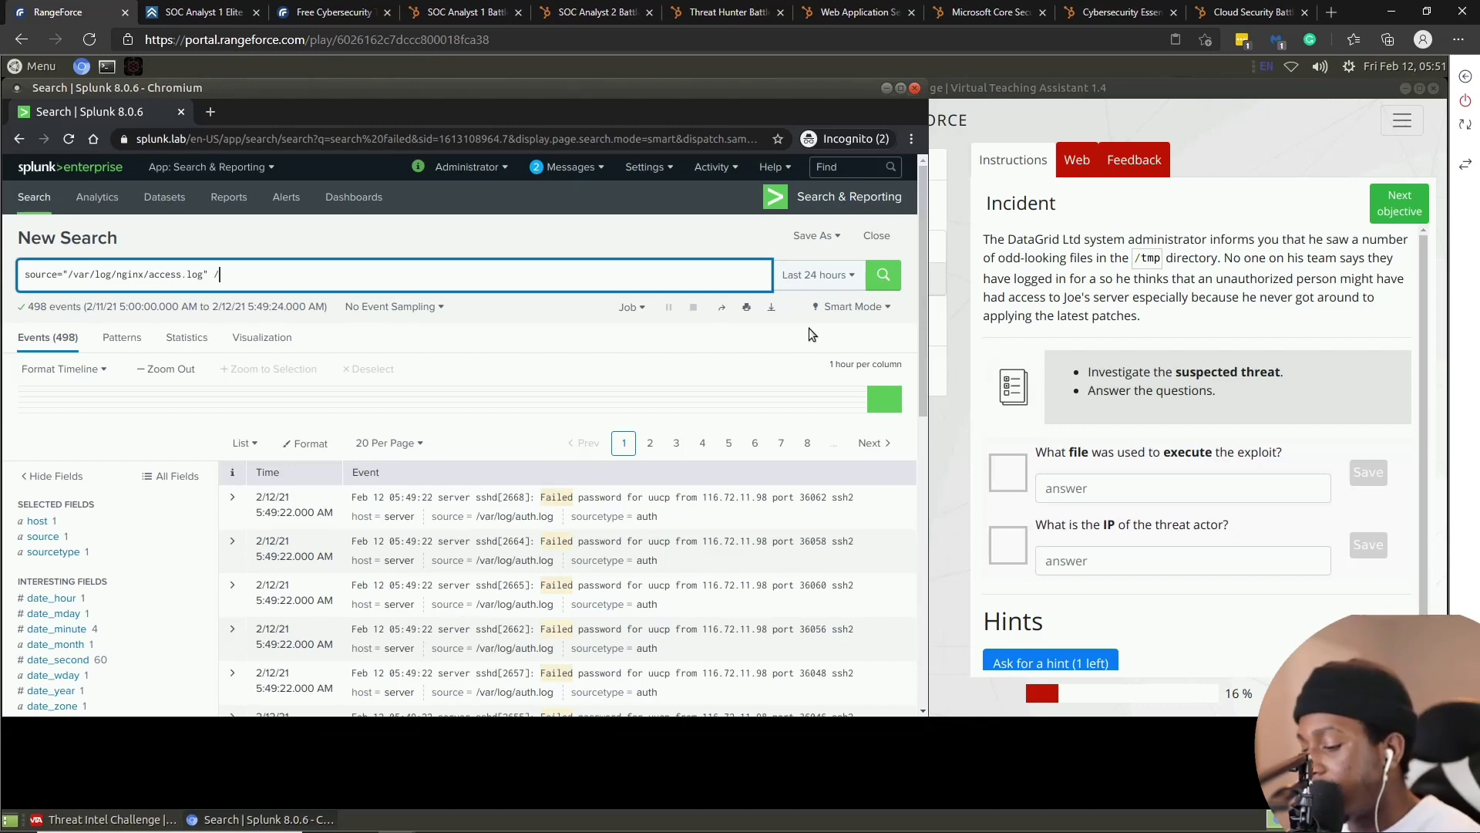
pyautogui.press('Return')
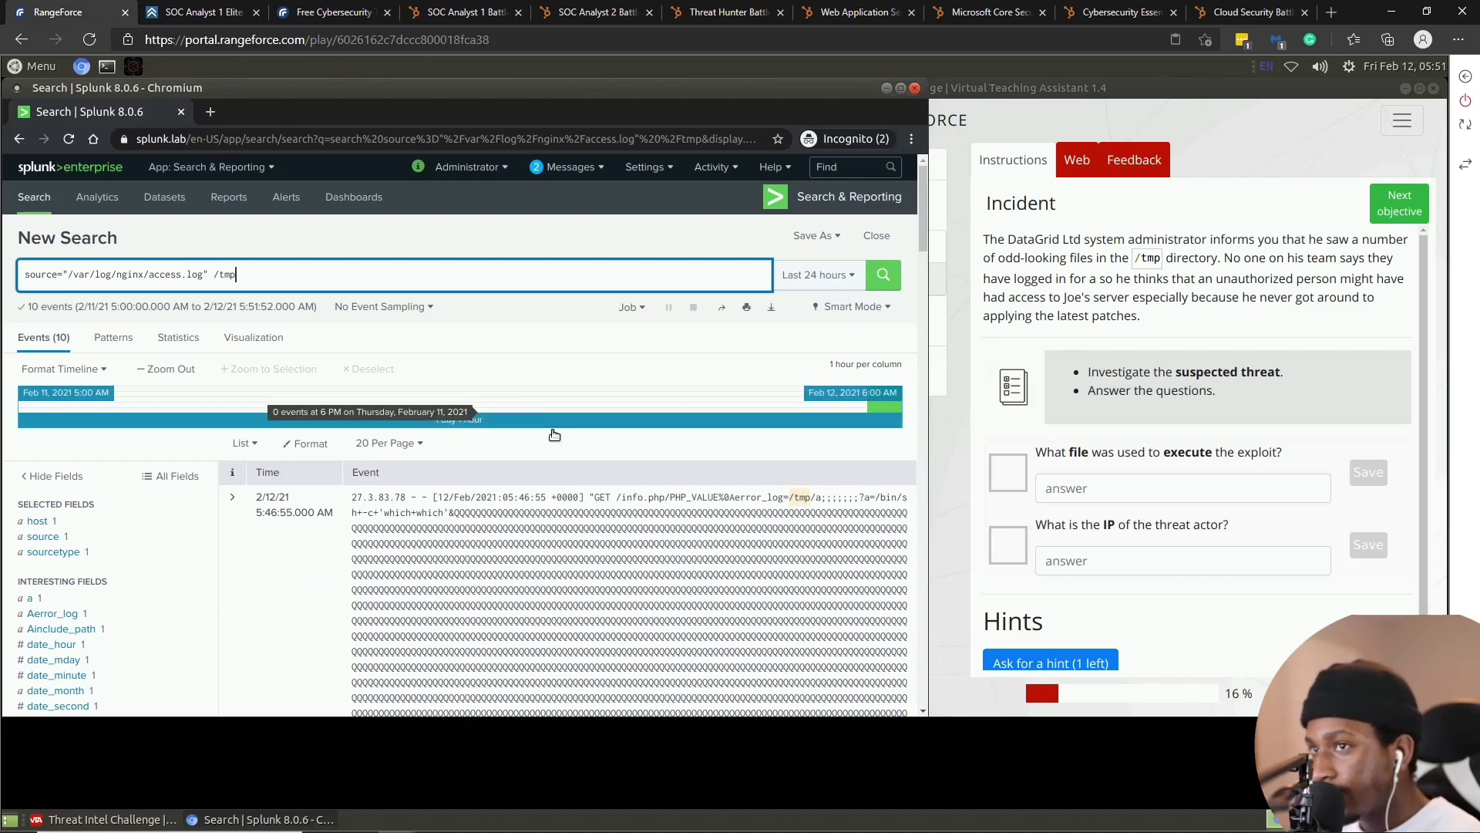
# - Examine the /tmp request events and save info.php, copied from the first event, as the file used to execute the exploit
pyautogui.scroll(-2, 571, 540)
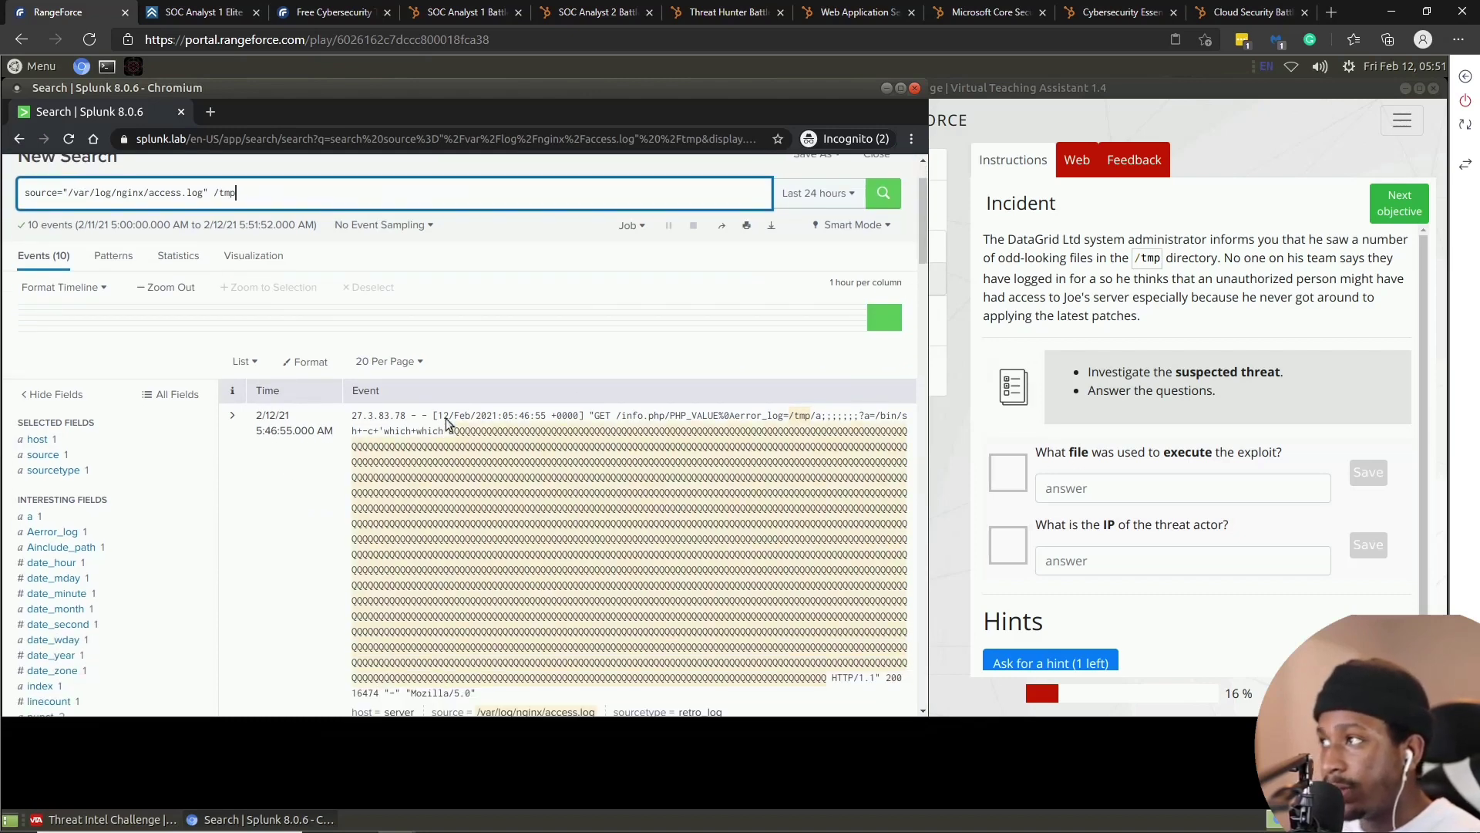
pyautogui.scroll(-3, 519, 453)
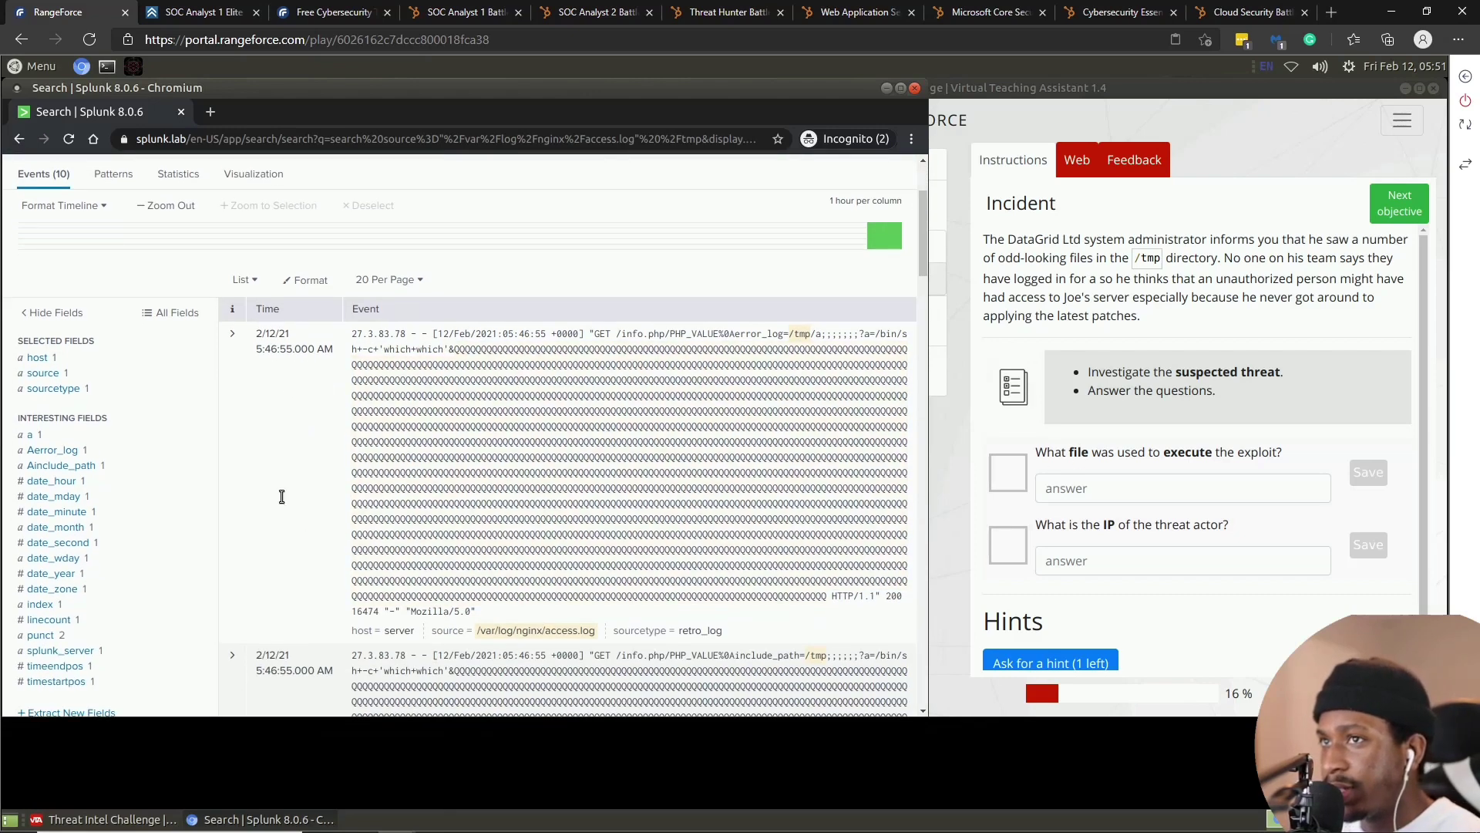
pyautogui.scroll(5, 106, 242)
pyautogui.scroll(-5, 694, 588)
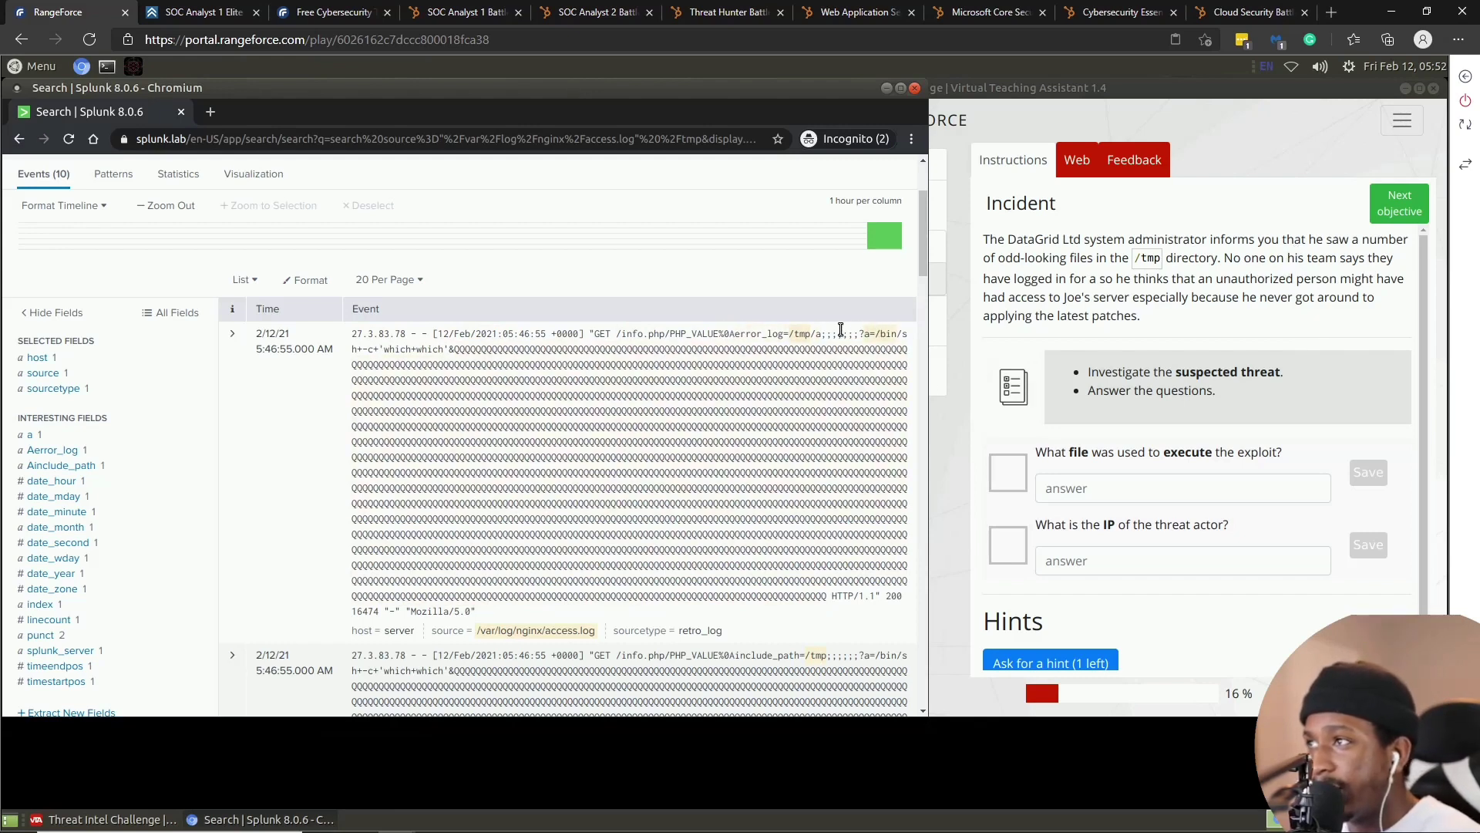
pyautogui.moveTo(737, 334); pyautogui.dragTo(815, 335)
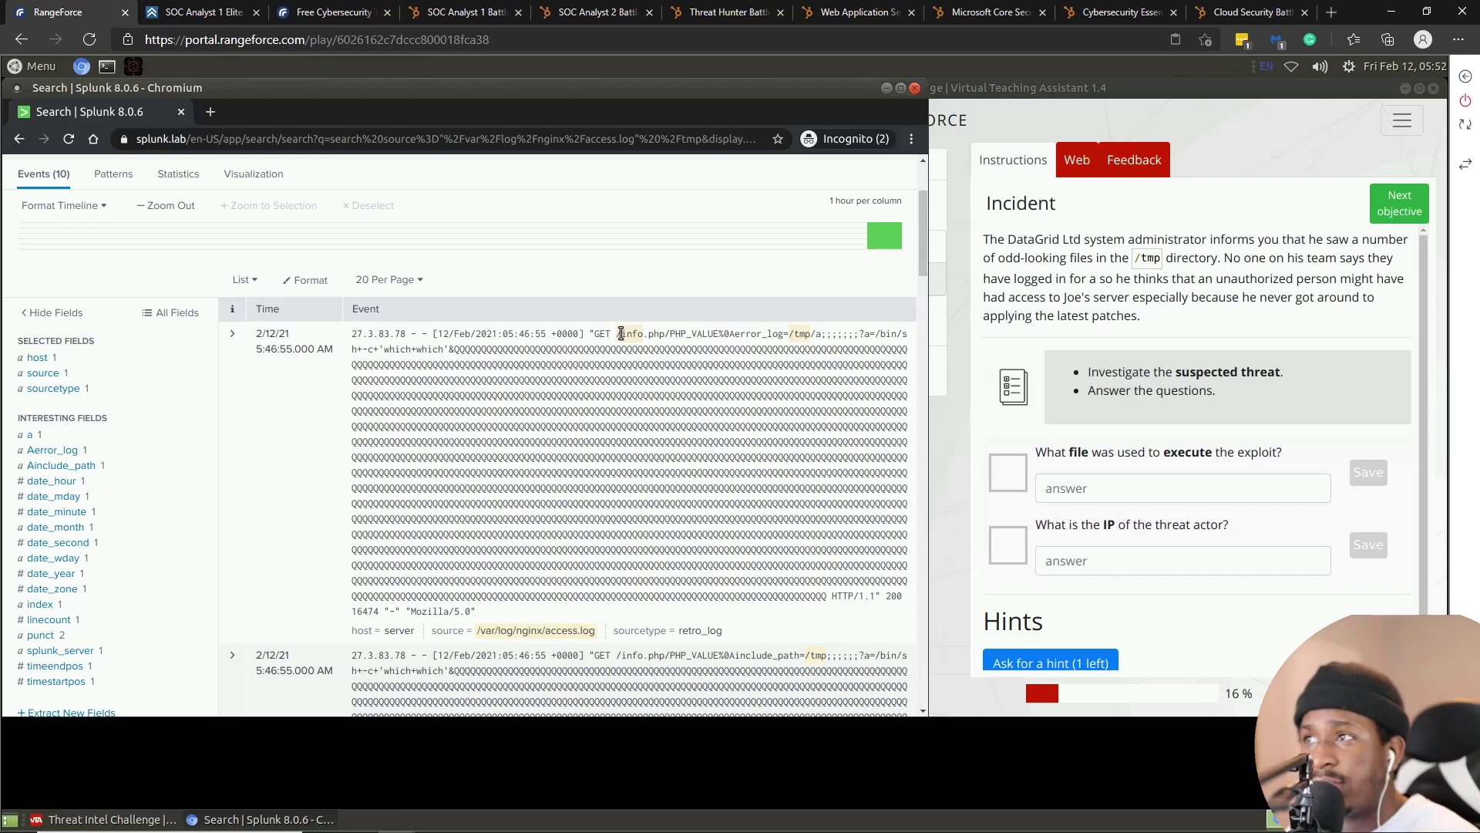
pyautogui.moveTo(622, 333); pyautogui.dragTo(664, 335)
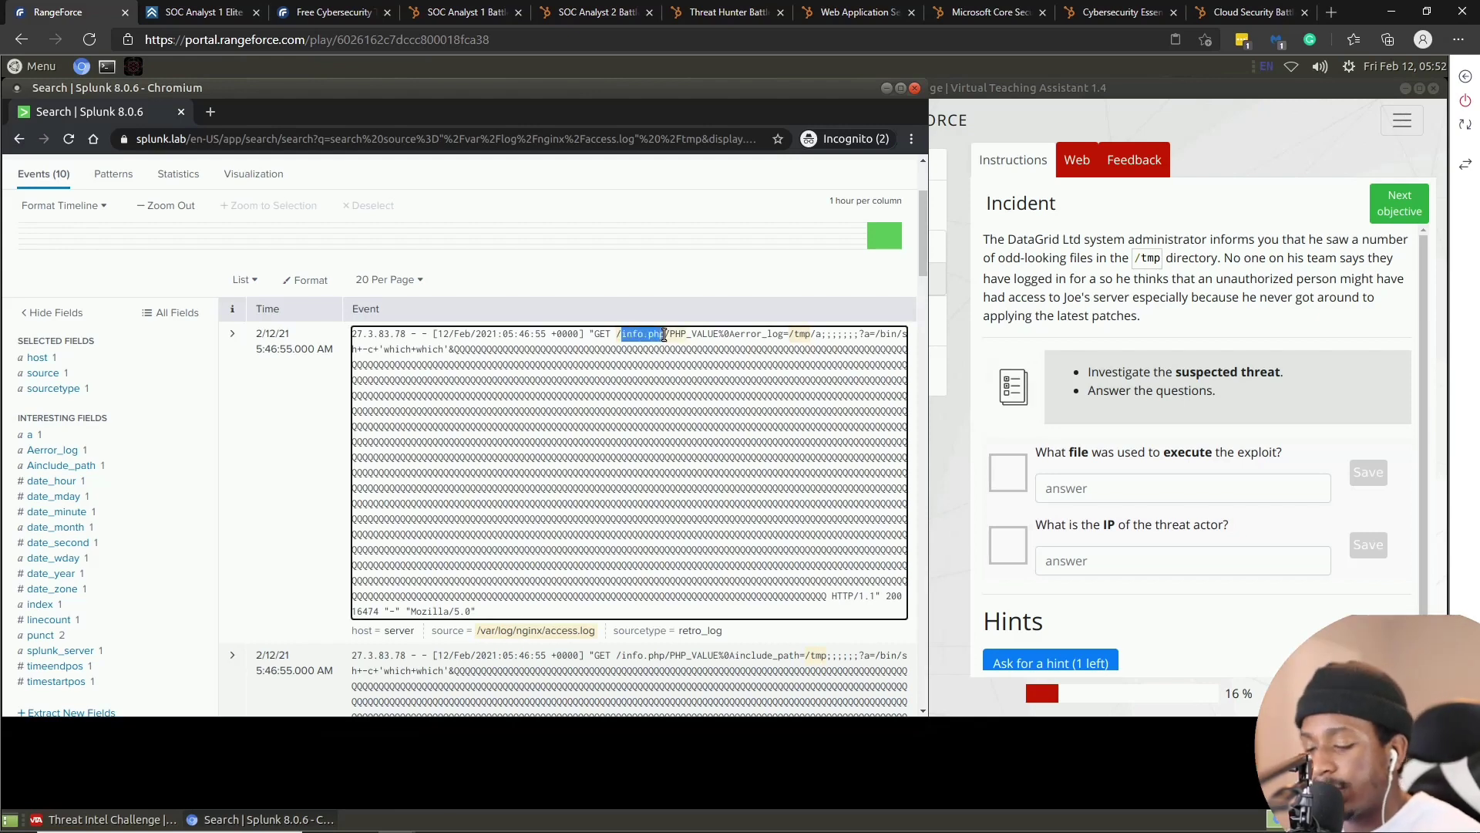
pyautogui.rightClick(664, 334)
pyautogui.click(678, 345)
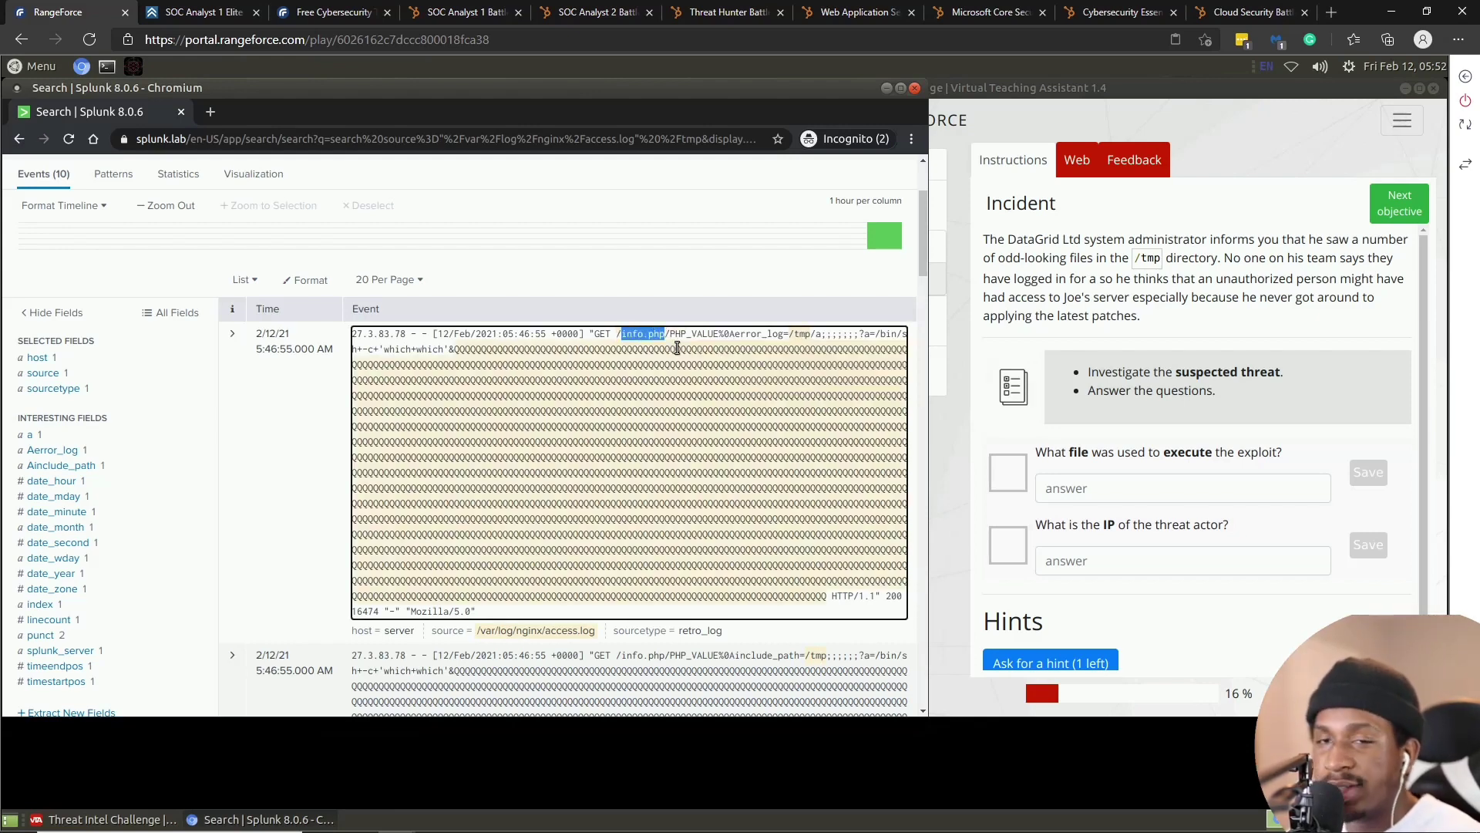
pyautogui.click(1069, 493)
pyautogui.write('info.php')
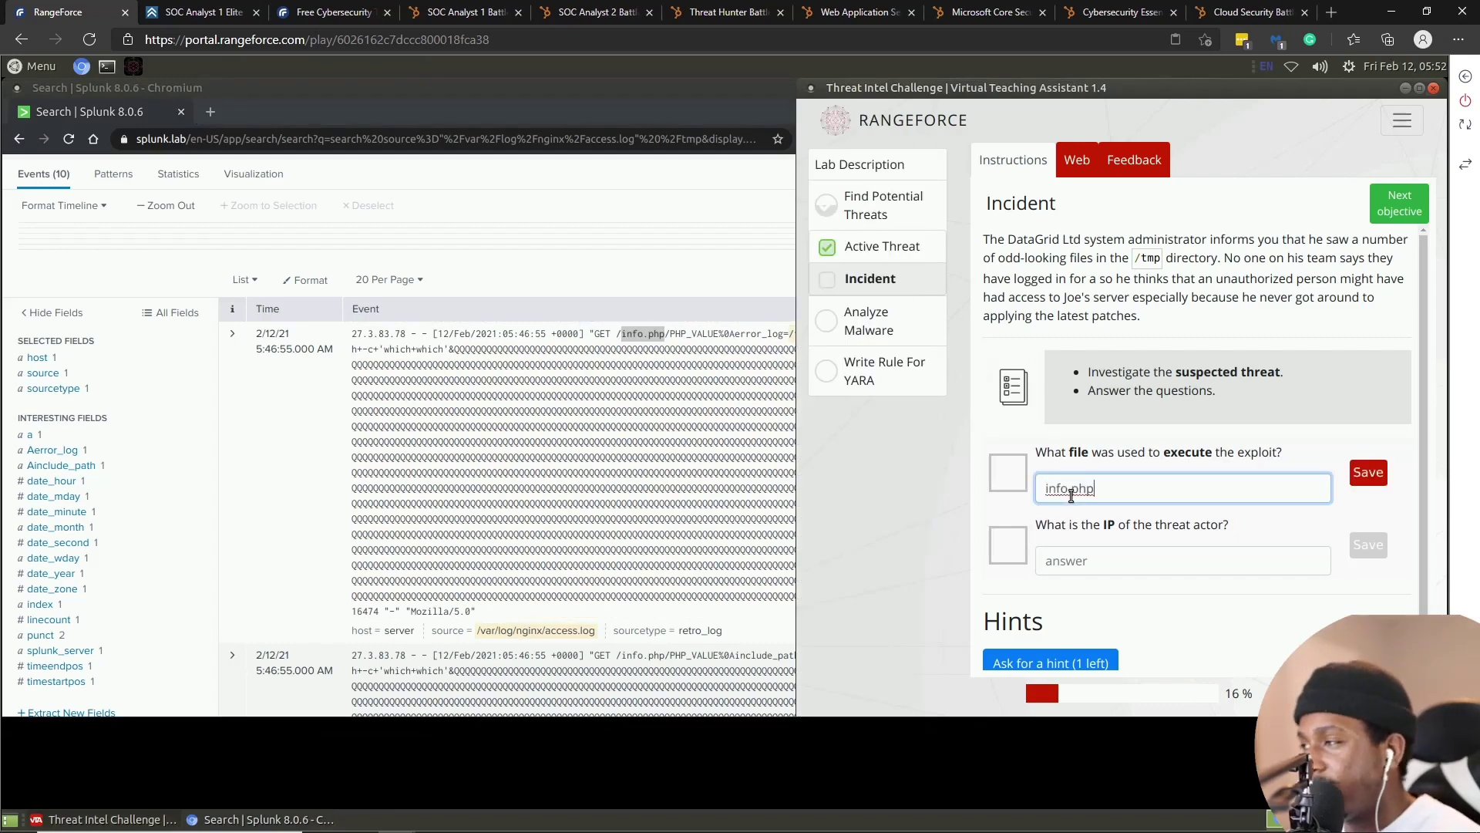
pyautogui.press('Return')
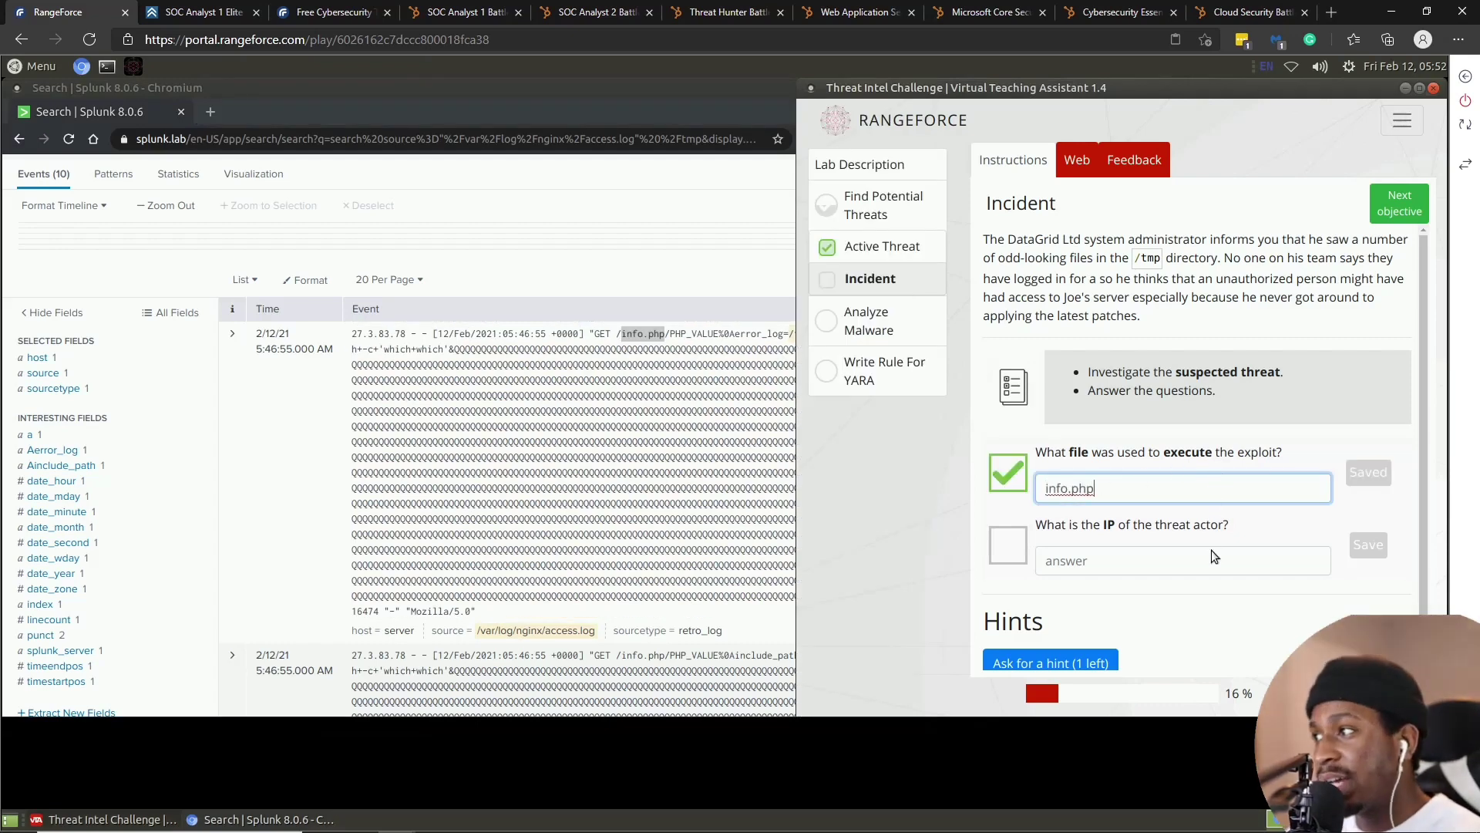
# - Copy the client IP 27.3.83.78 from the first access log event and save it as the threat actor's IP
pyautogui.click(1135, 565)
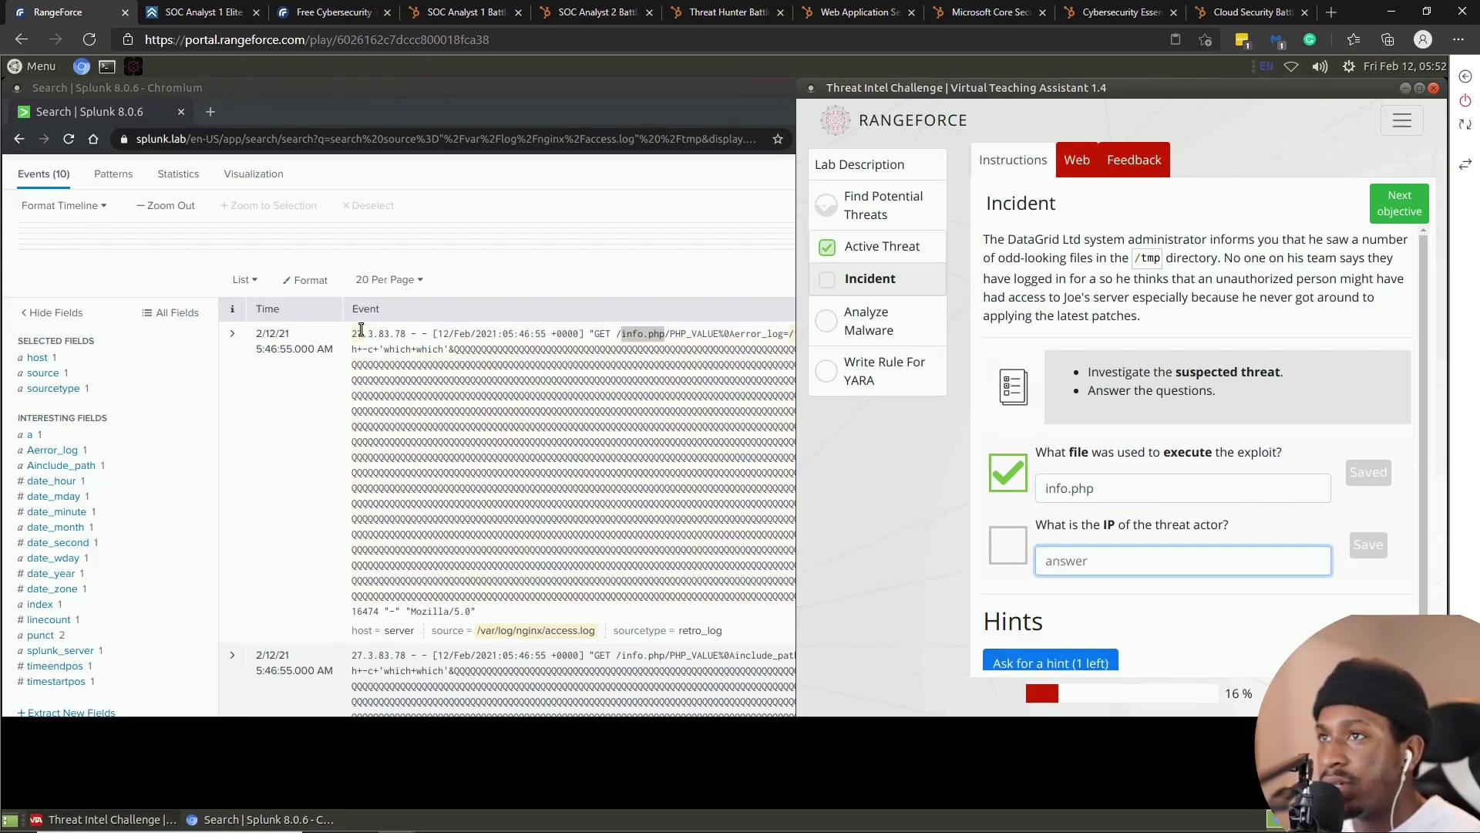
pyautogui.moveTo(355, 333); pyautogui.dragTo(404, 336)
pyautogui.rightClick(405, 336)
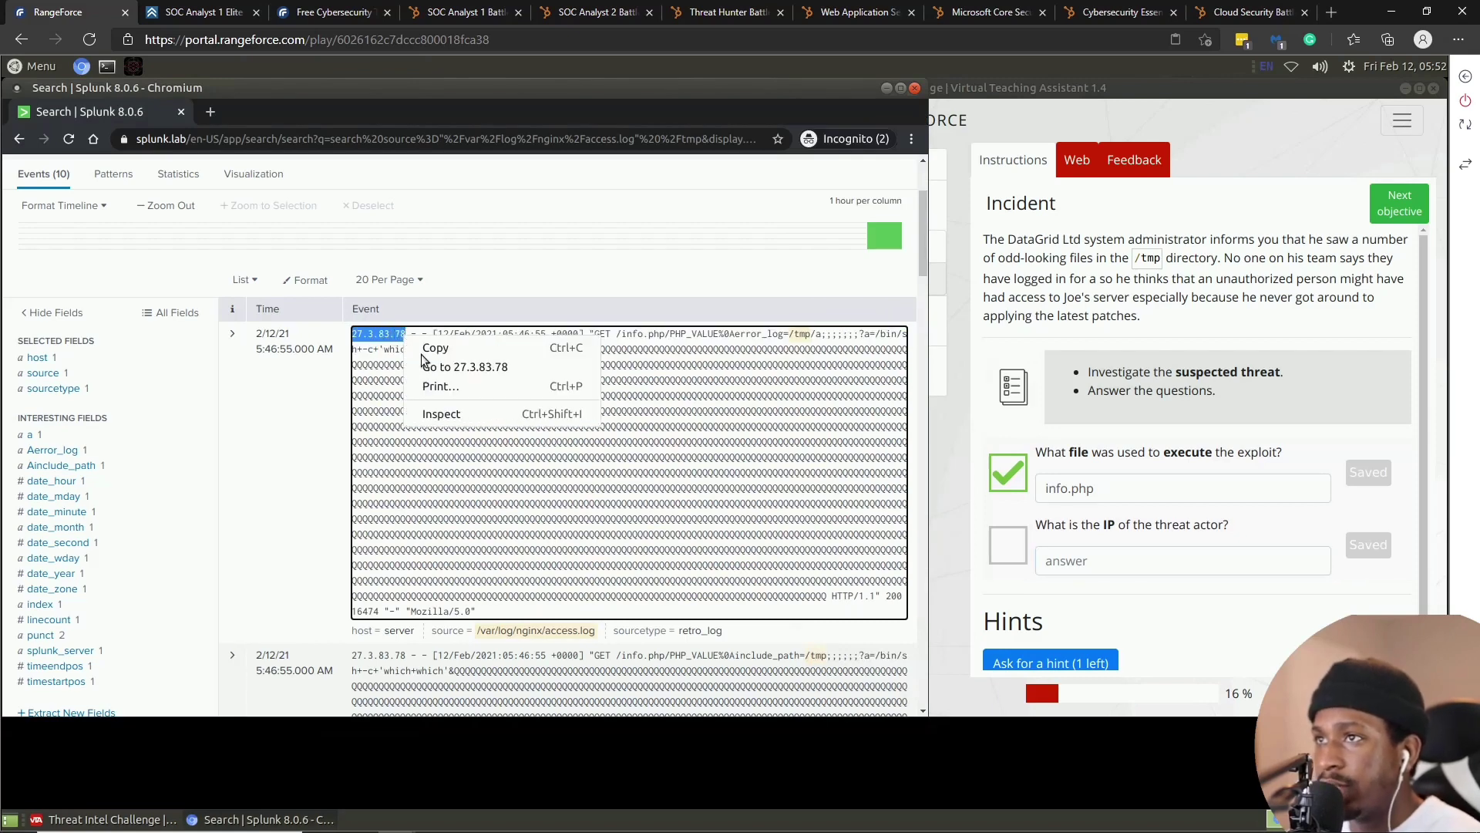
pyautogui.click(562, 344)
pyautogui.click(1069, 570)
pyautogui.rightClick(1070, 572)
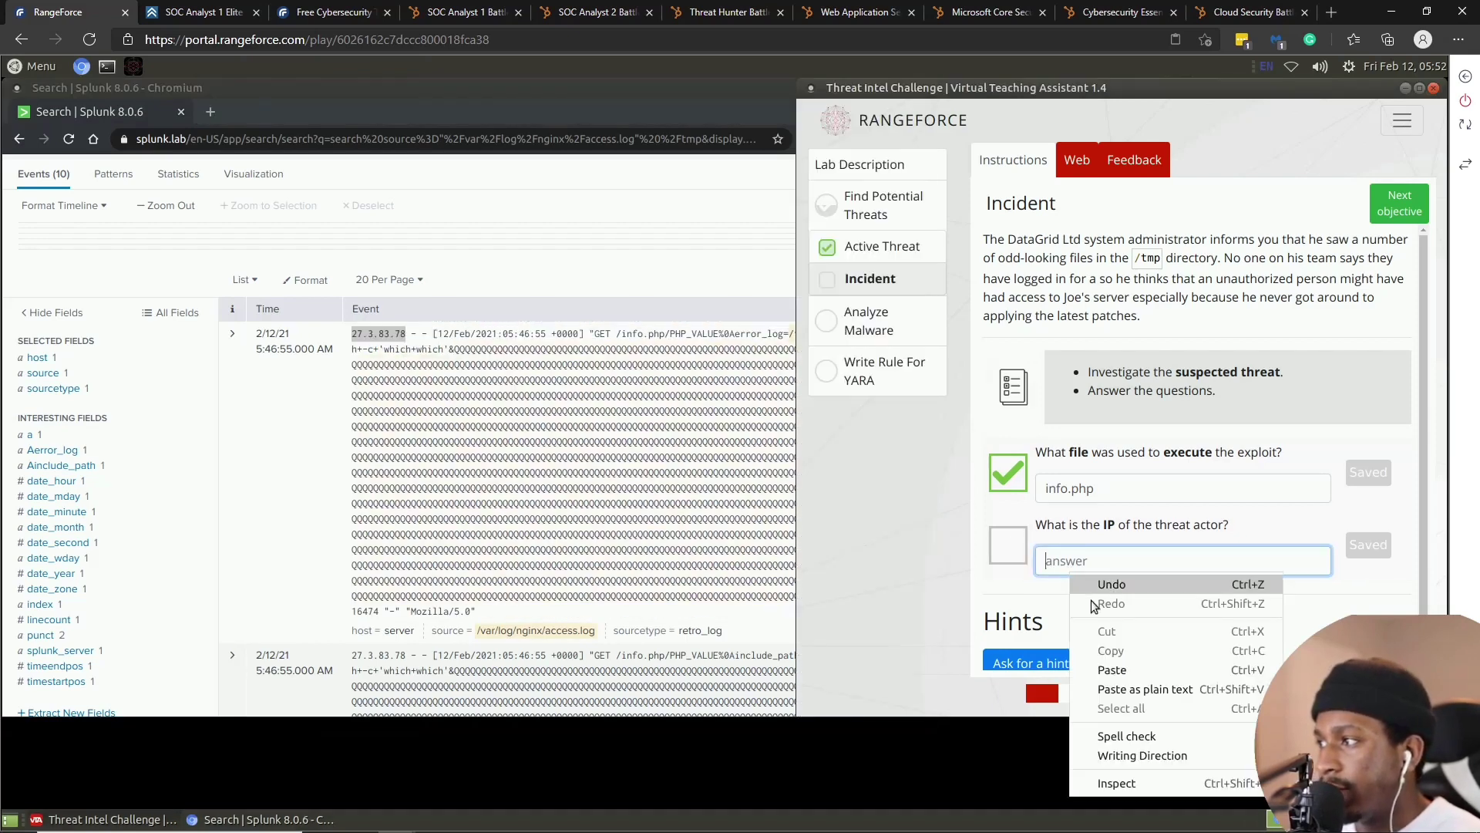
pyautogui.click(1107, 669)
pyautogui.press('Return')
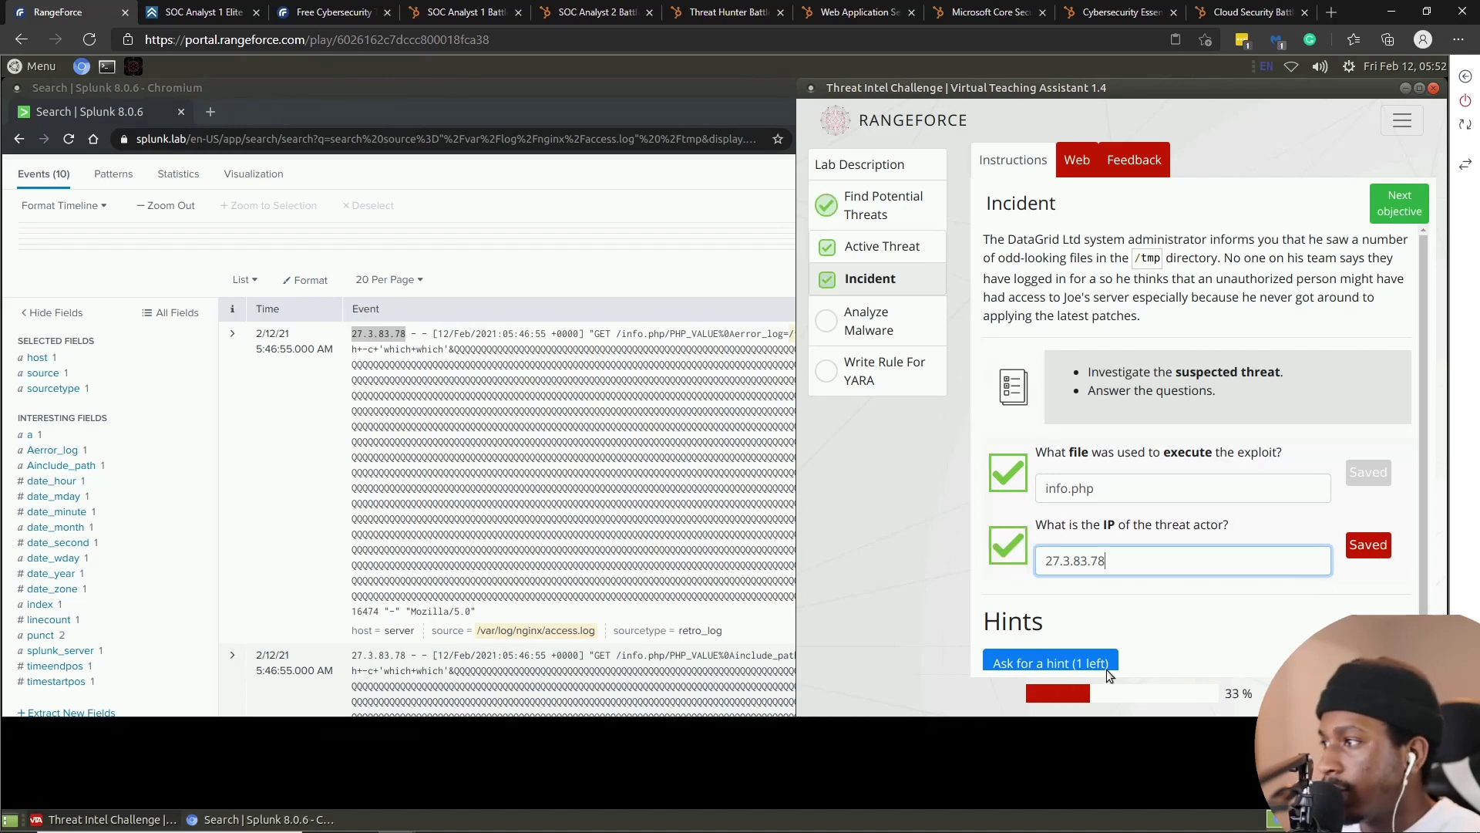
# - View the Analyze Malware objective, the Find Potential Threats overview, and the completed Active Threat task
pyautogui.click(1374, 213)
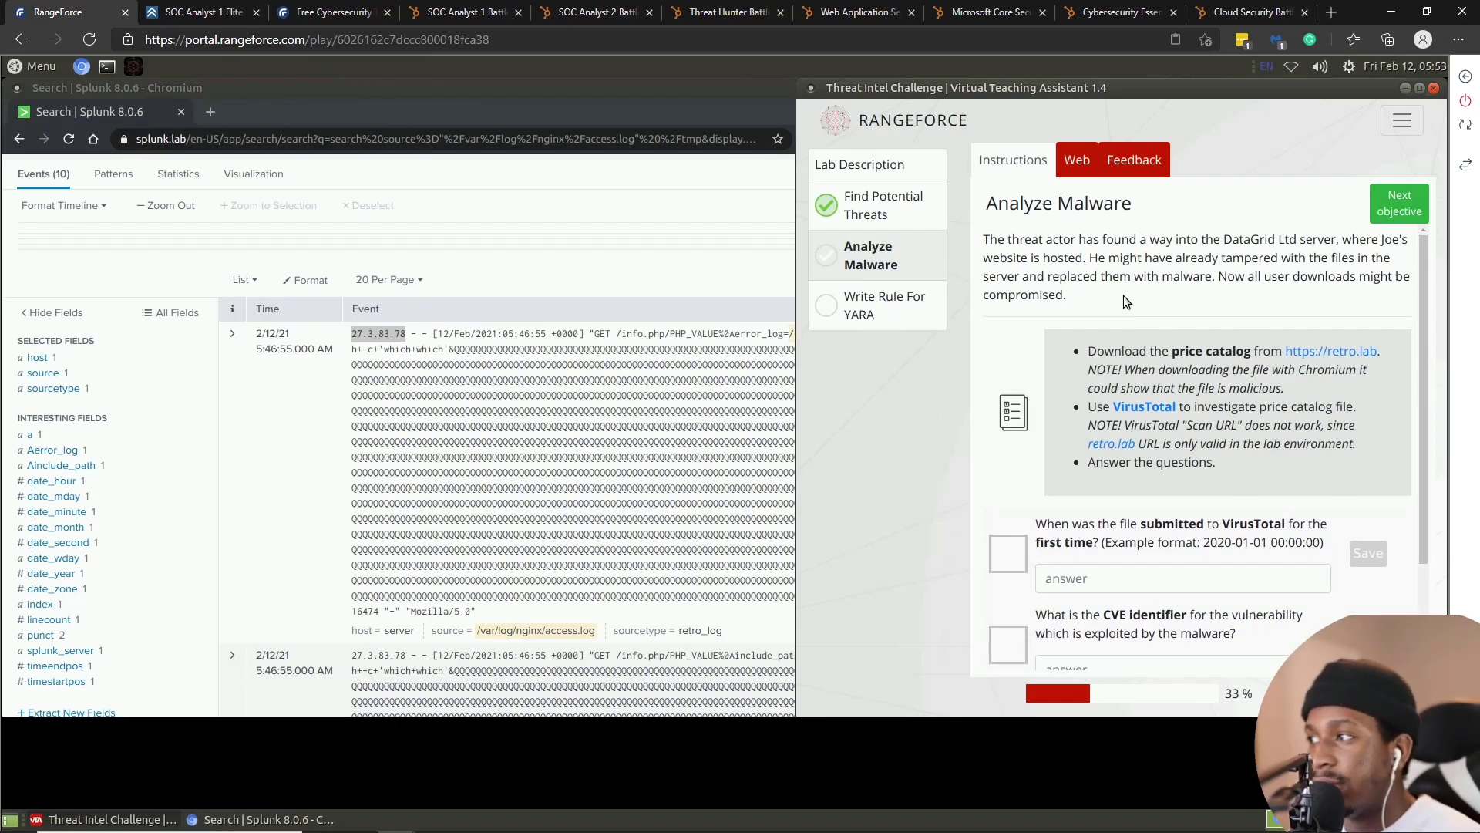
pyautogui.click(911, 200)
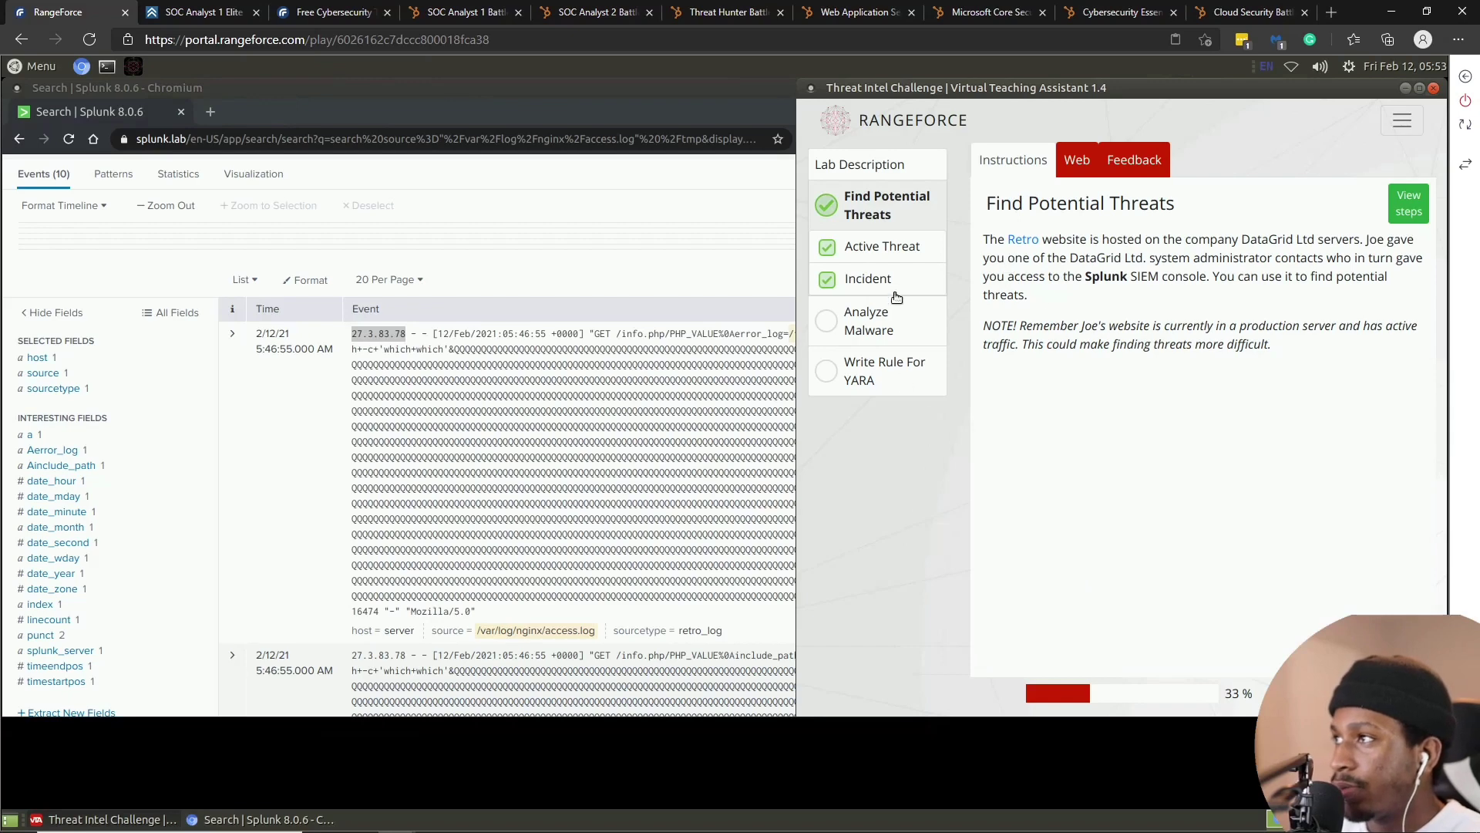
pyautogui.click(893, 245)
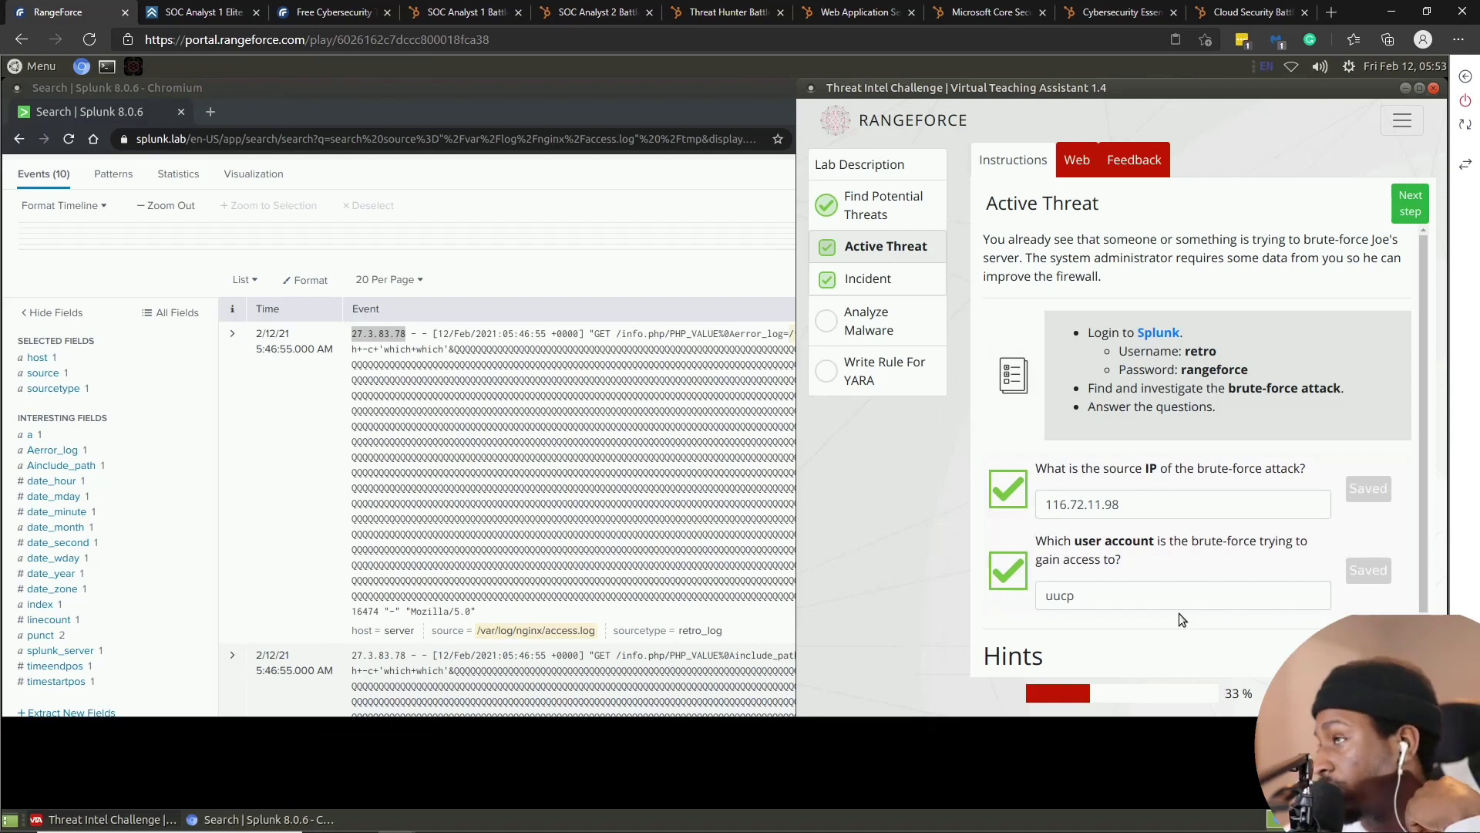
# - Open the Analyze Malware objective and download the price catalog PDF from its retro.lab website
pyautogui.click(857, 279)
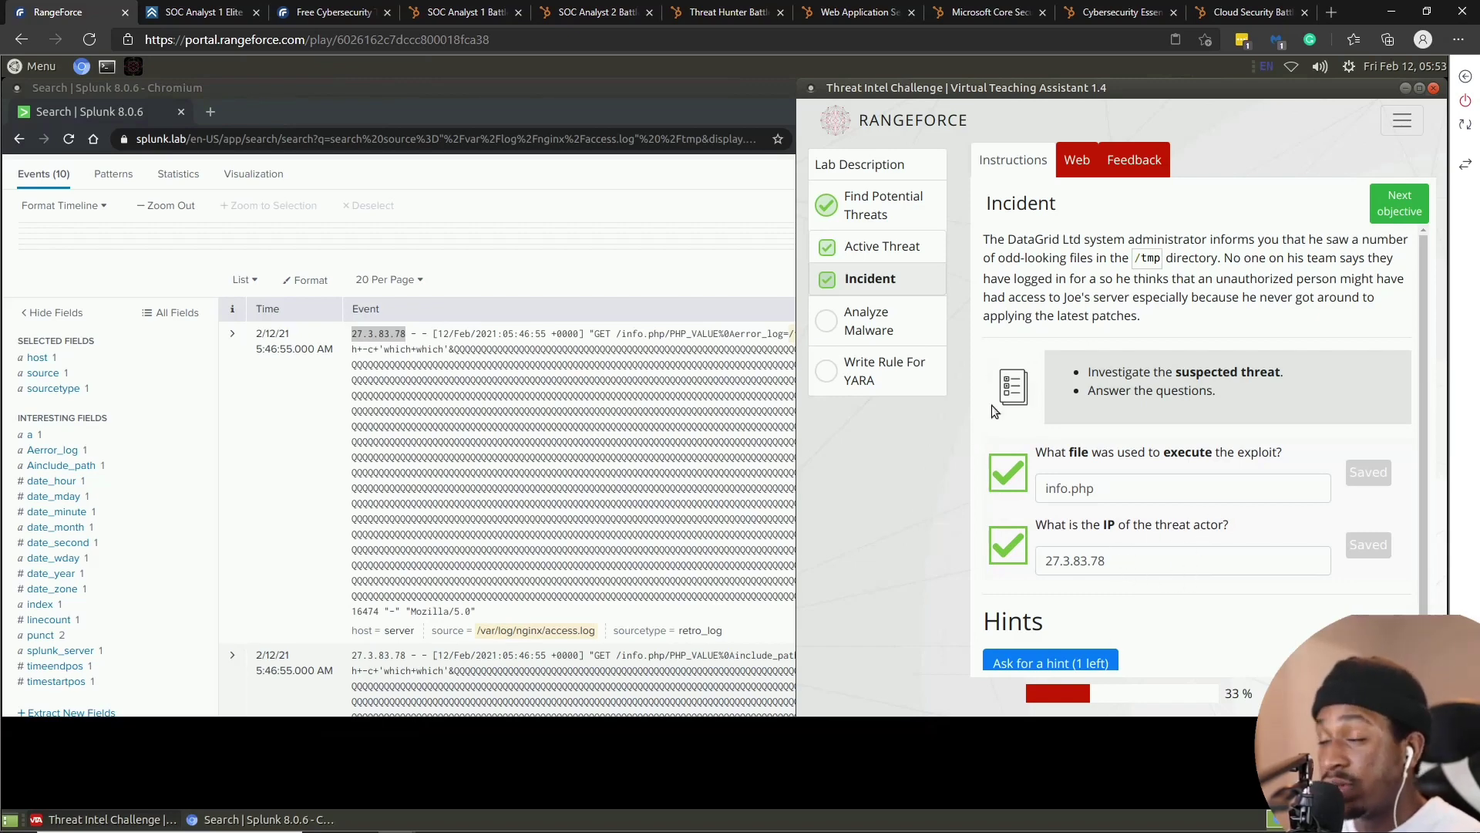
pyautogui.click(885, 319)
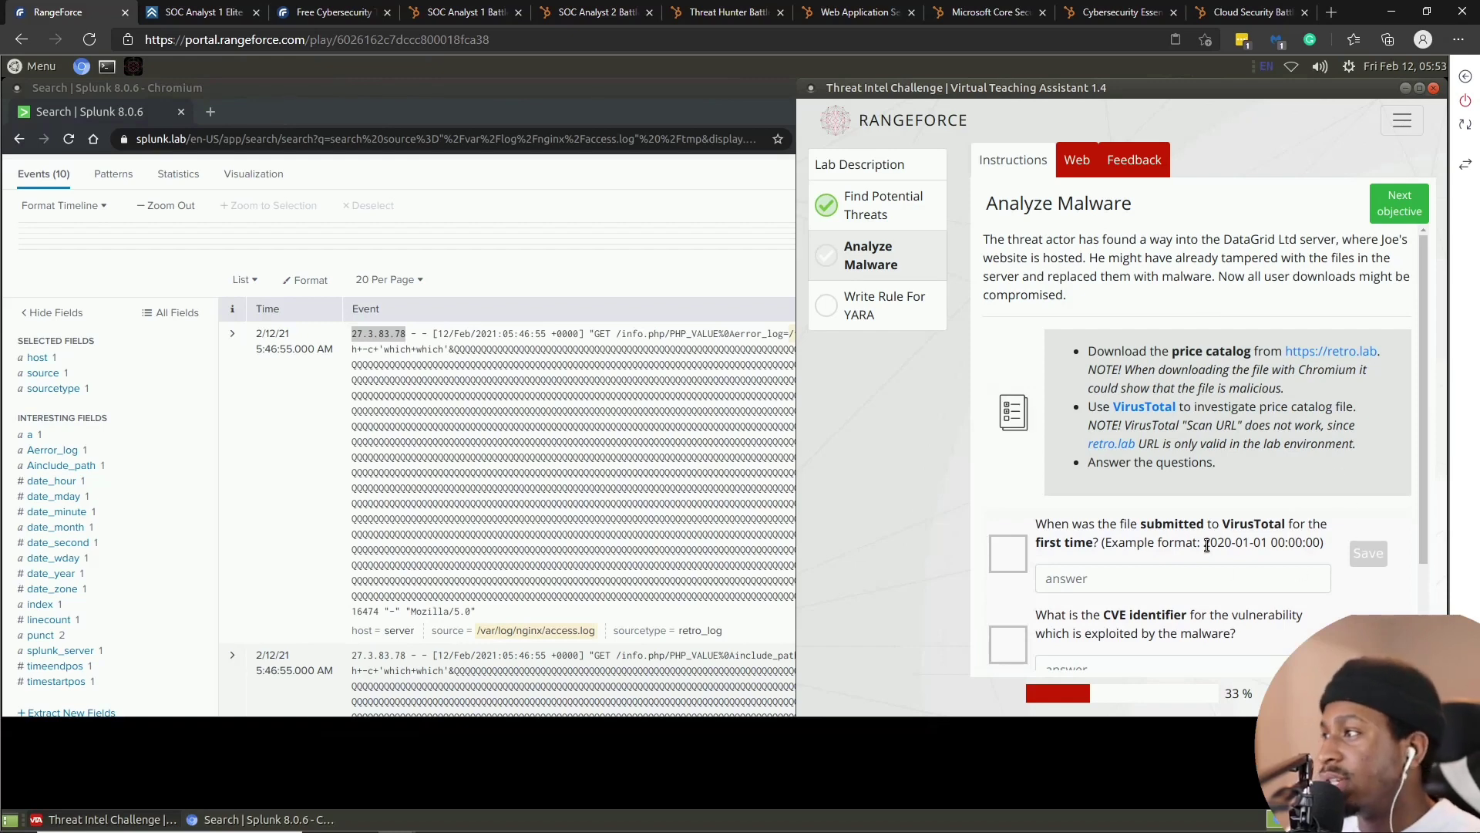
pyautogui.click(1301, 352)
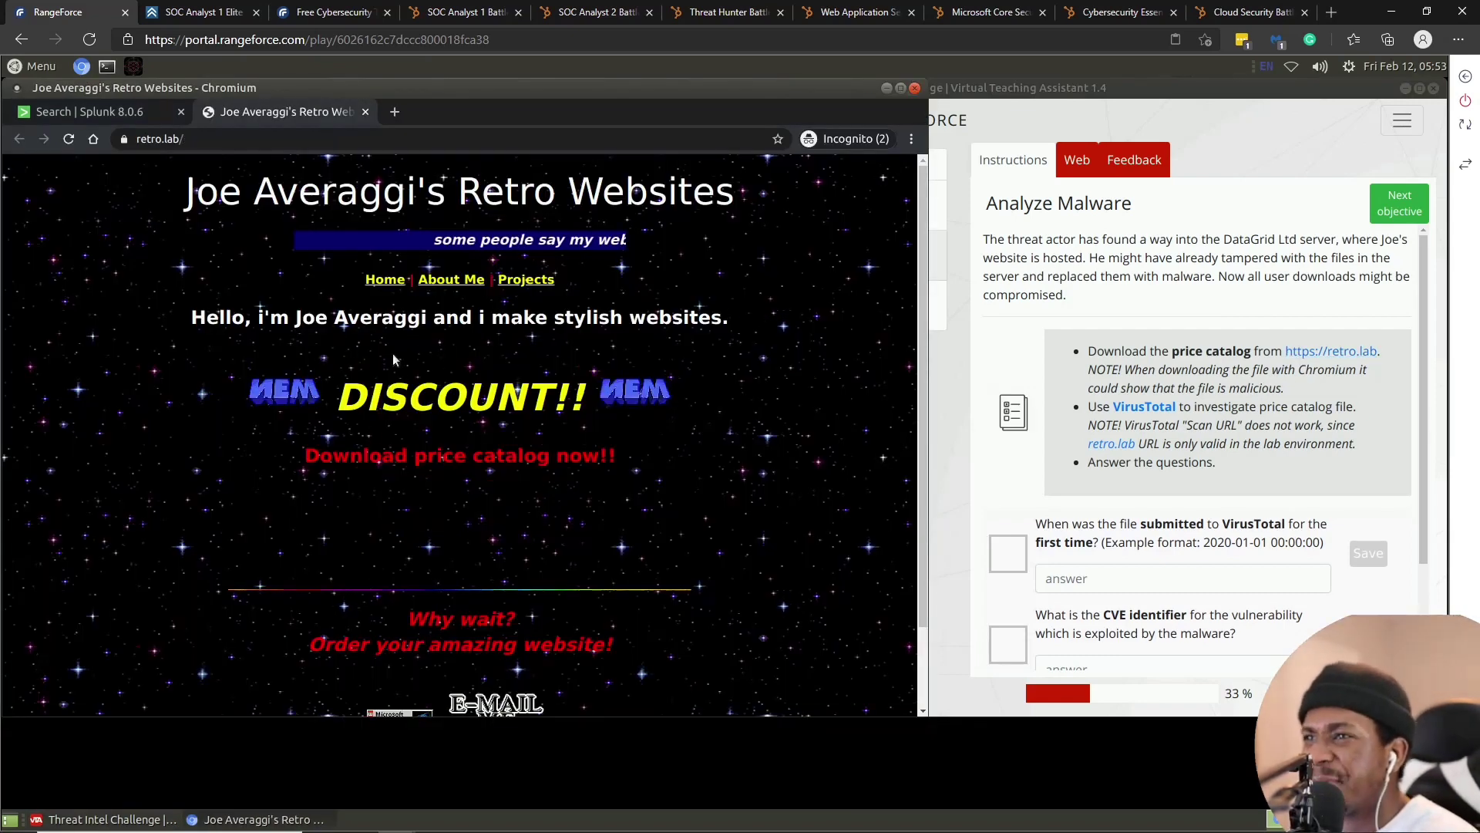
pyautogui.scroll(-2, 666, 480)
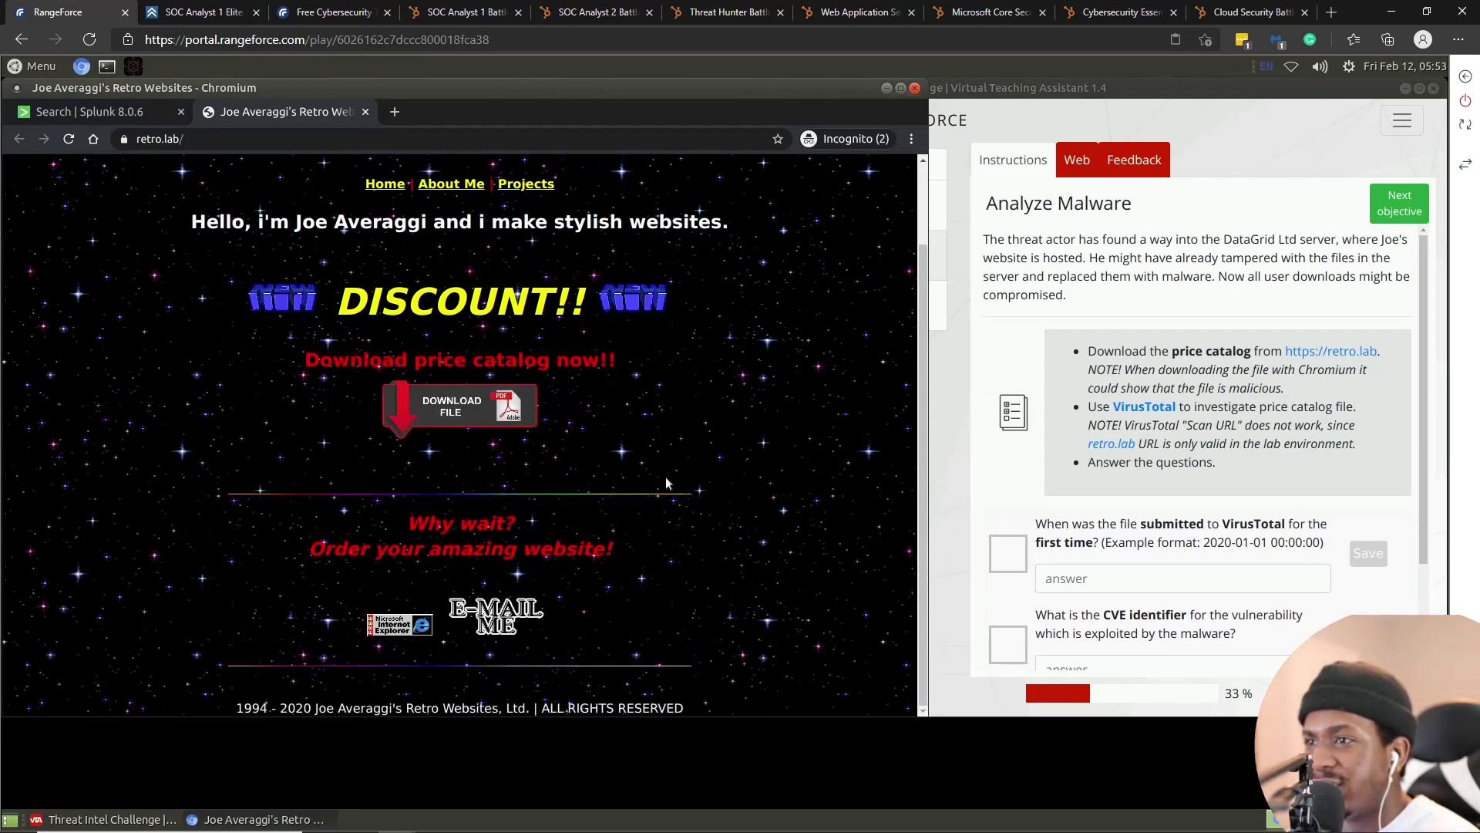
pyautogui.scroll(3, 665, 477)
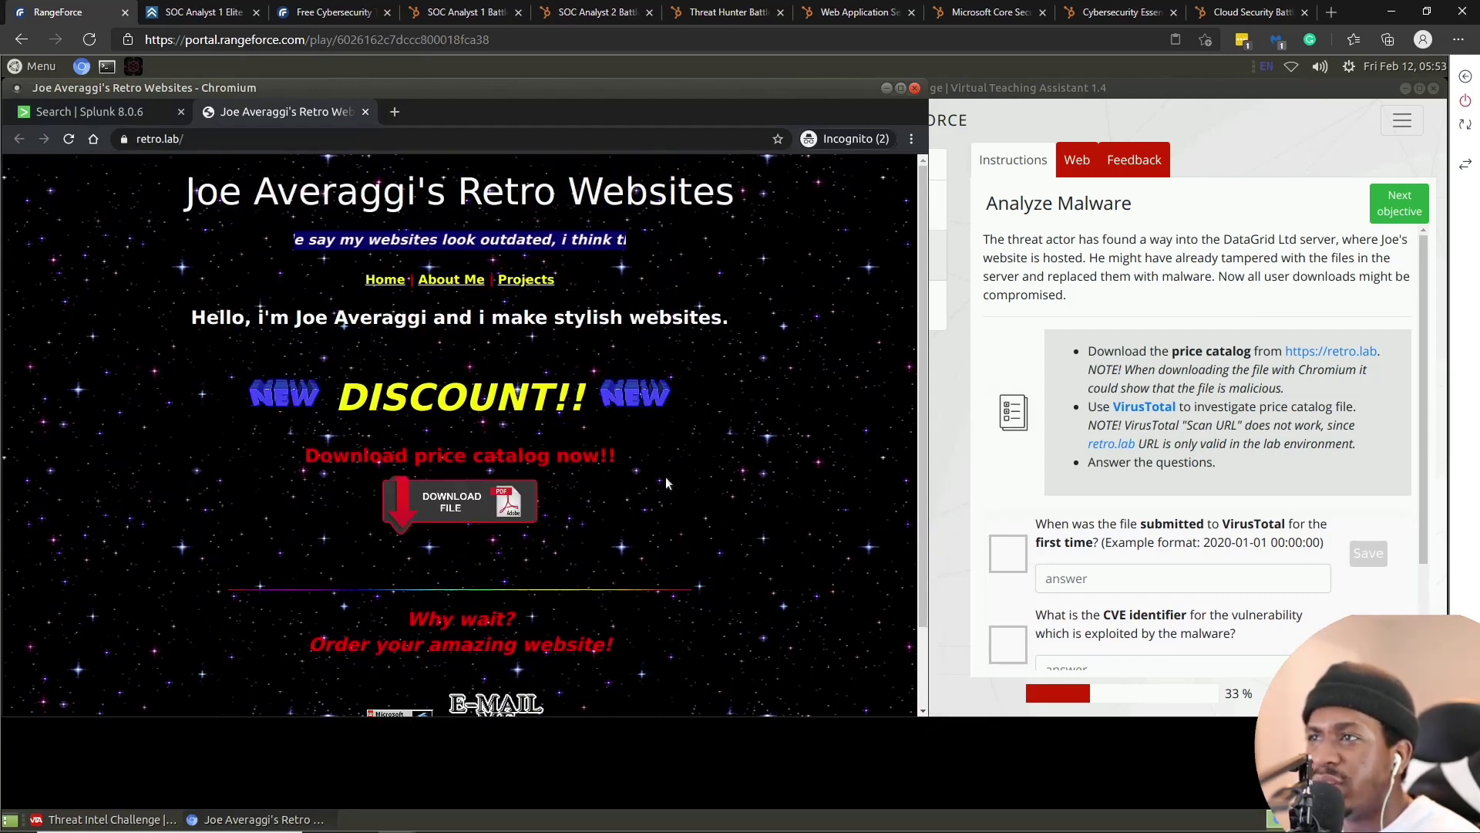
pyautogui.click(448, 509)
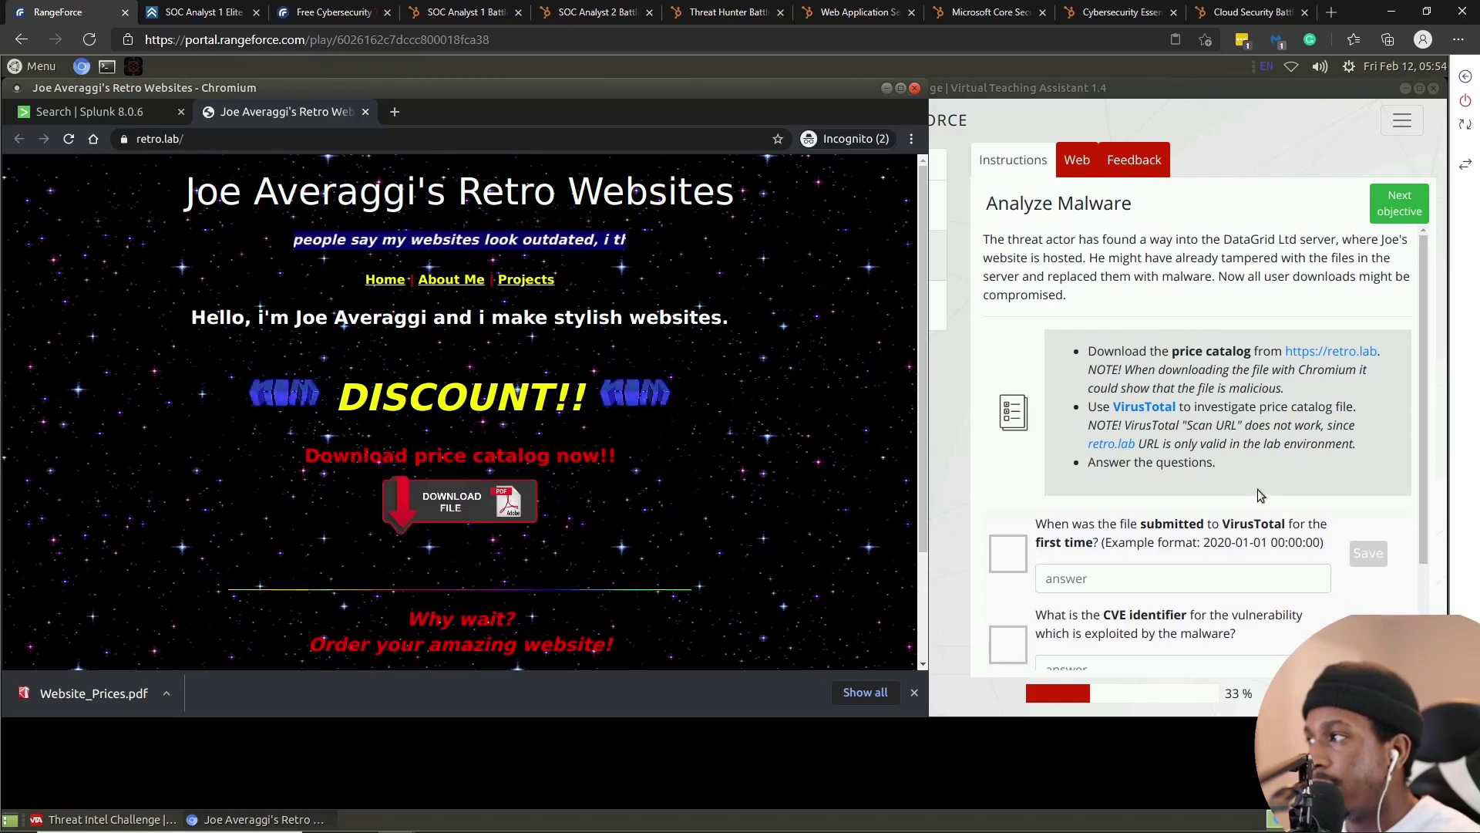
# - Open VirusTotal from the lab instructions and submit Website_Prices.pdf from the Downloads folder for analysis
pyautogui.click(1144, 407)
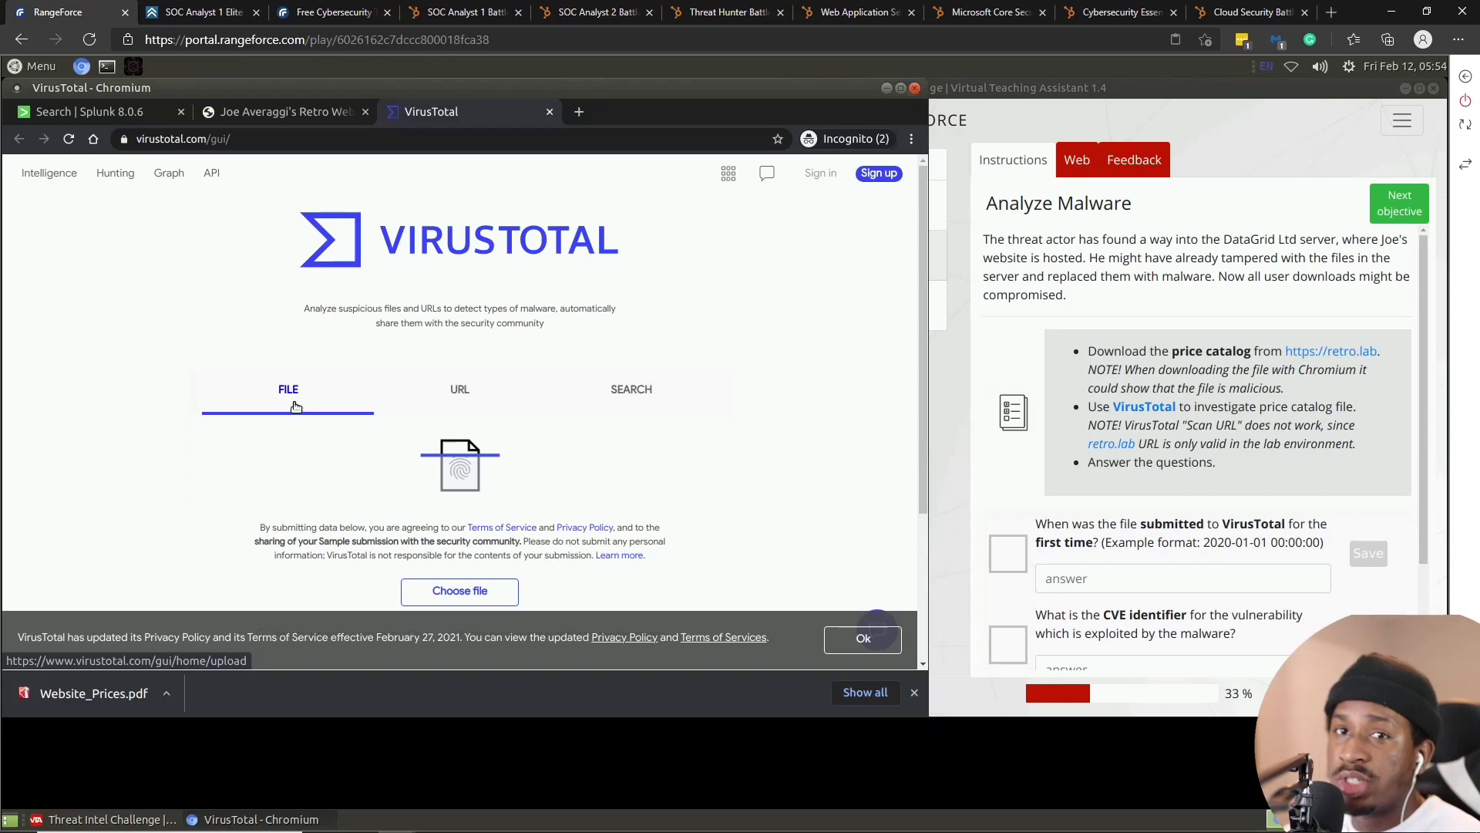
pyautogui.click(425, 596)
pyautogui.doubleClick(182, 188)
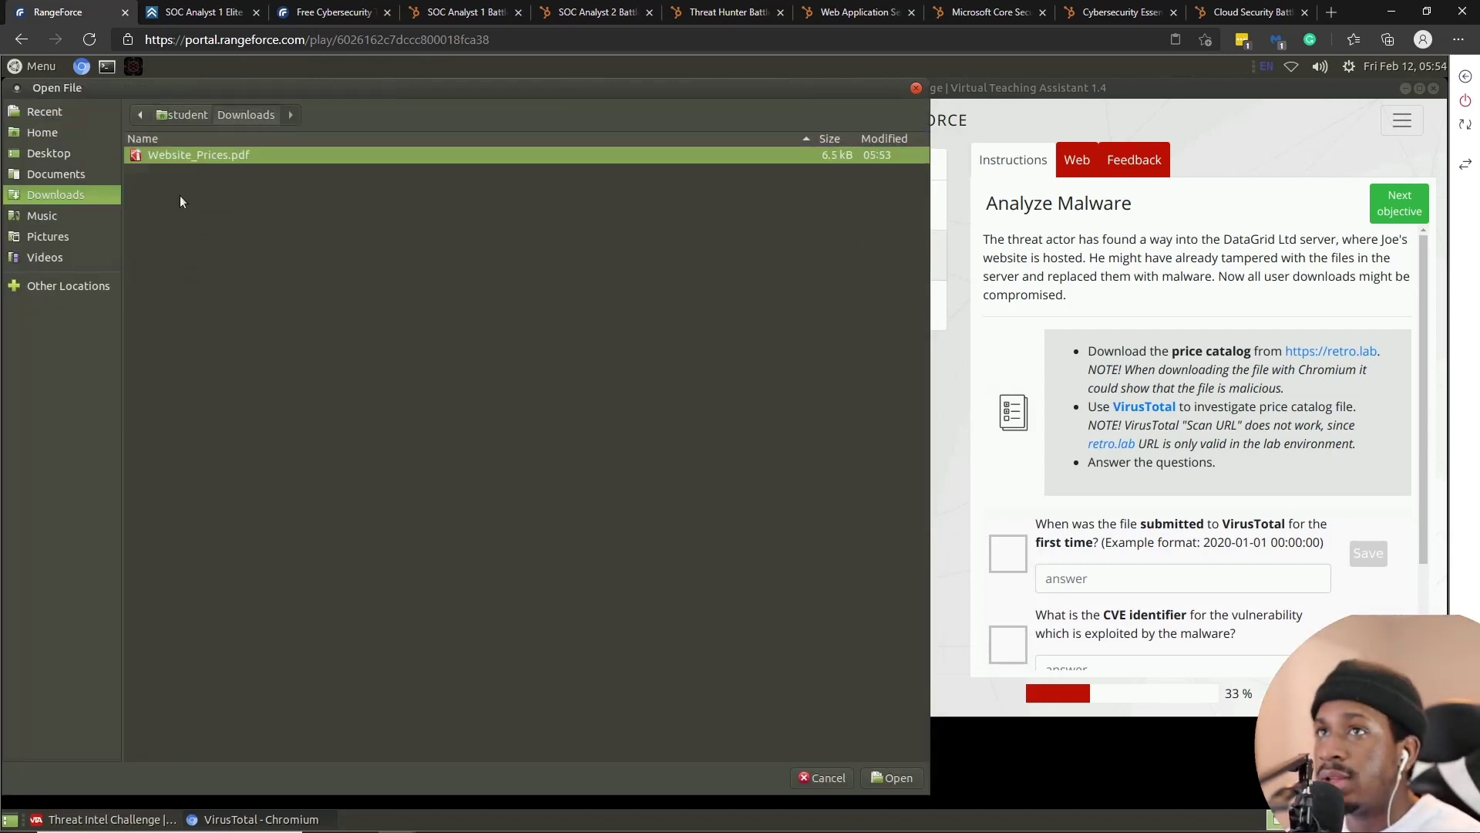
pyautogui.doubleClick(170, 154)
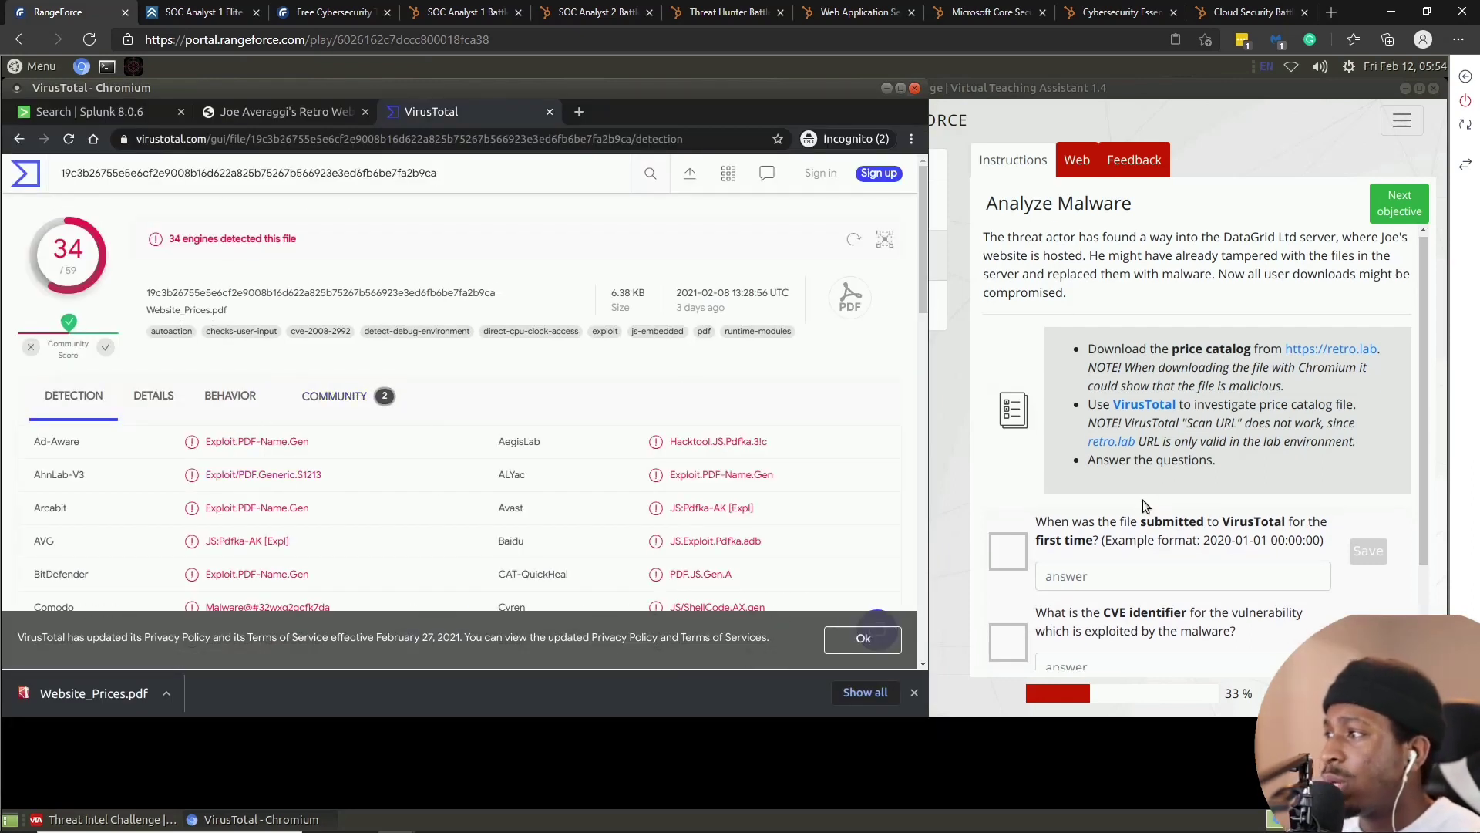
# - Open the details of the VirusTotal report and copy the First Submission timestamp from the file's history
pyautogui.scroll(-1, 1152, 506)
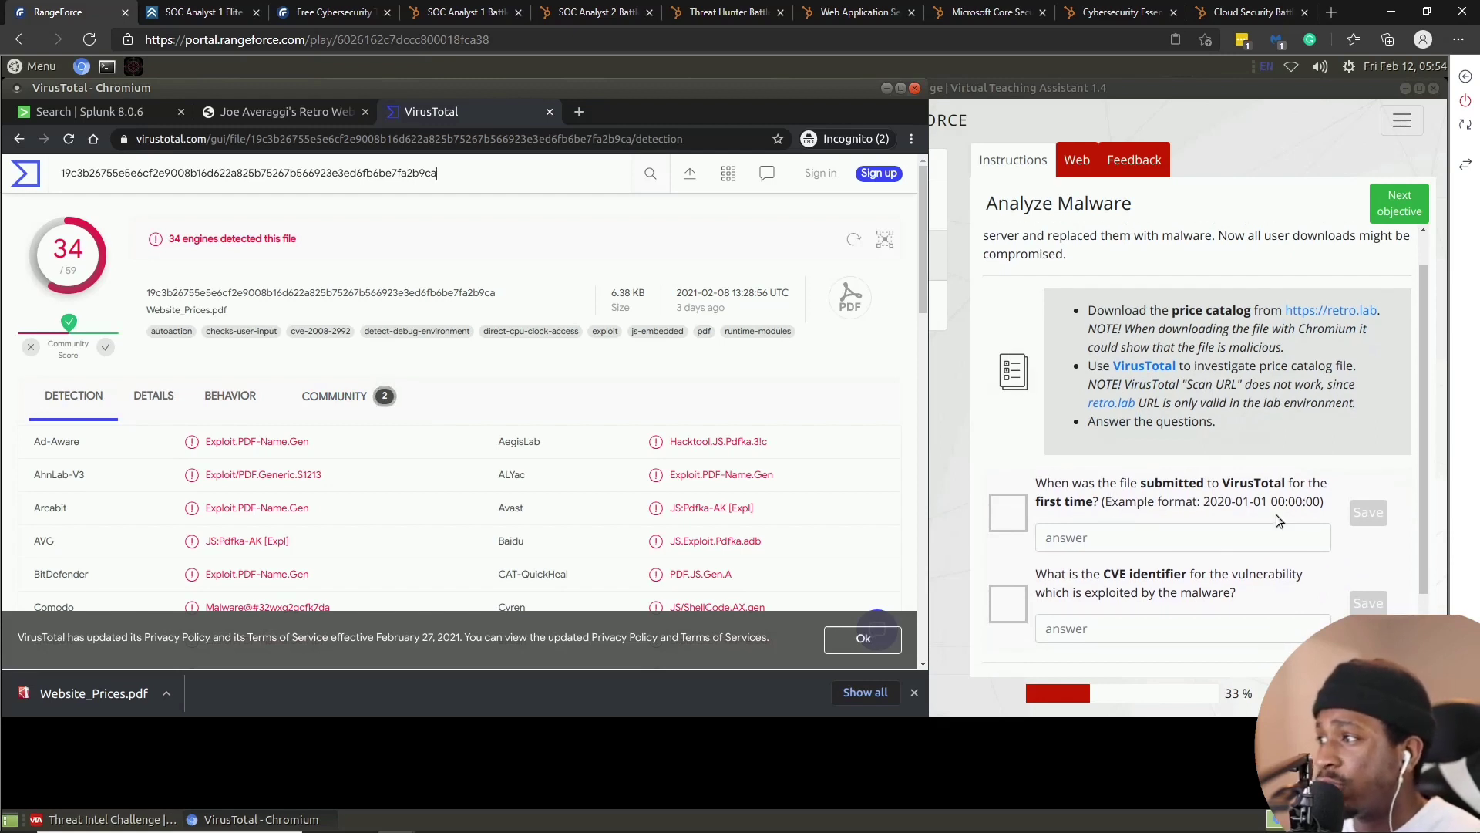
pyautogui.click(156, 408)
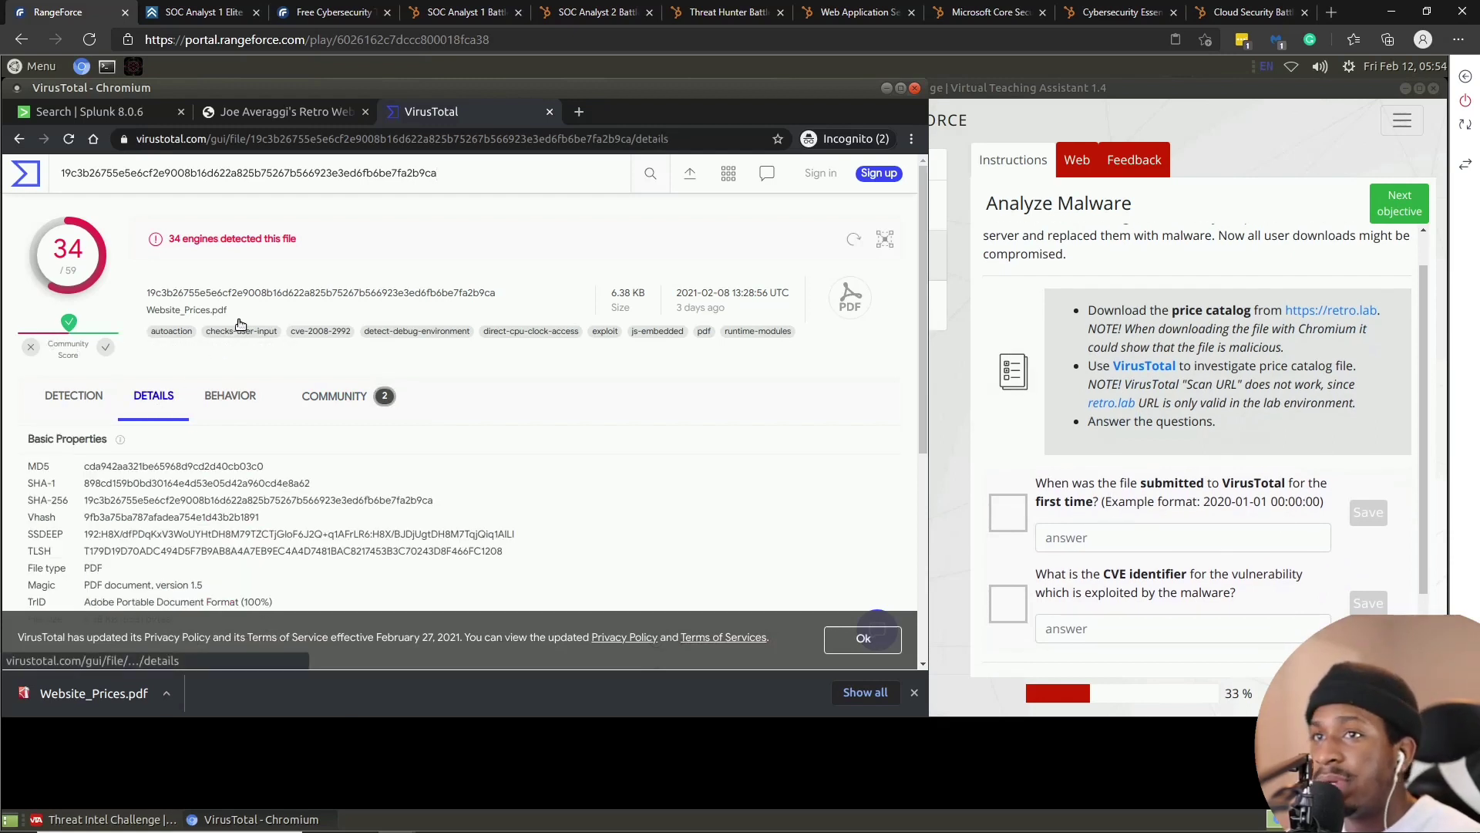
pyautogui.scroll(-2, 362, 409)
pyautogui.scroll(-3, 361, 409)
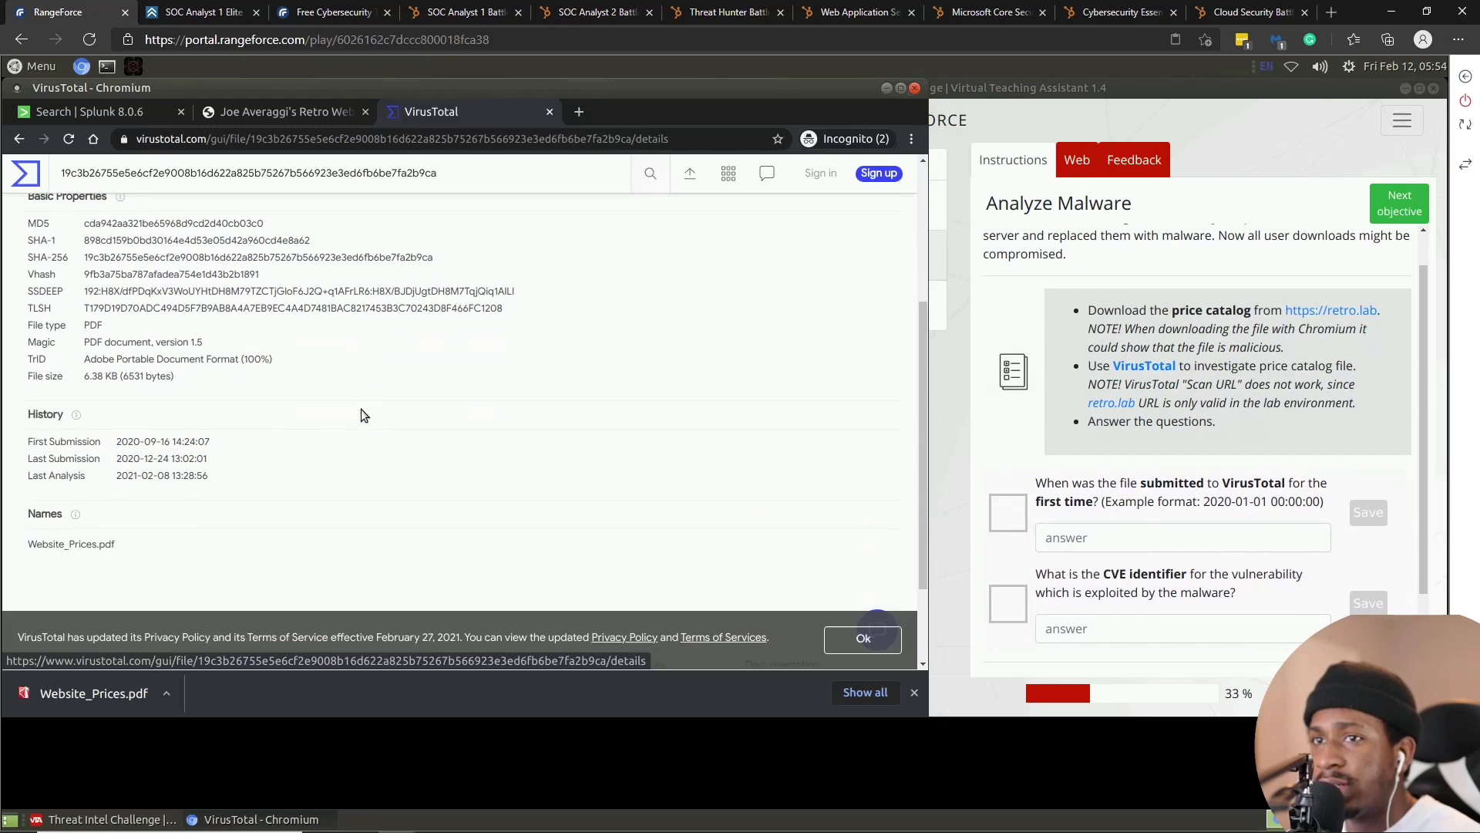
pyautogui.moveTo(115, 440); pyautogui.dragTo(214, 443)
pyautogui.click(213, 440)
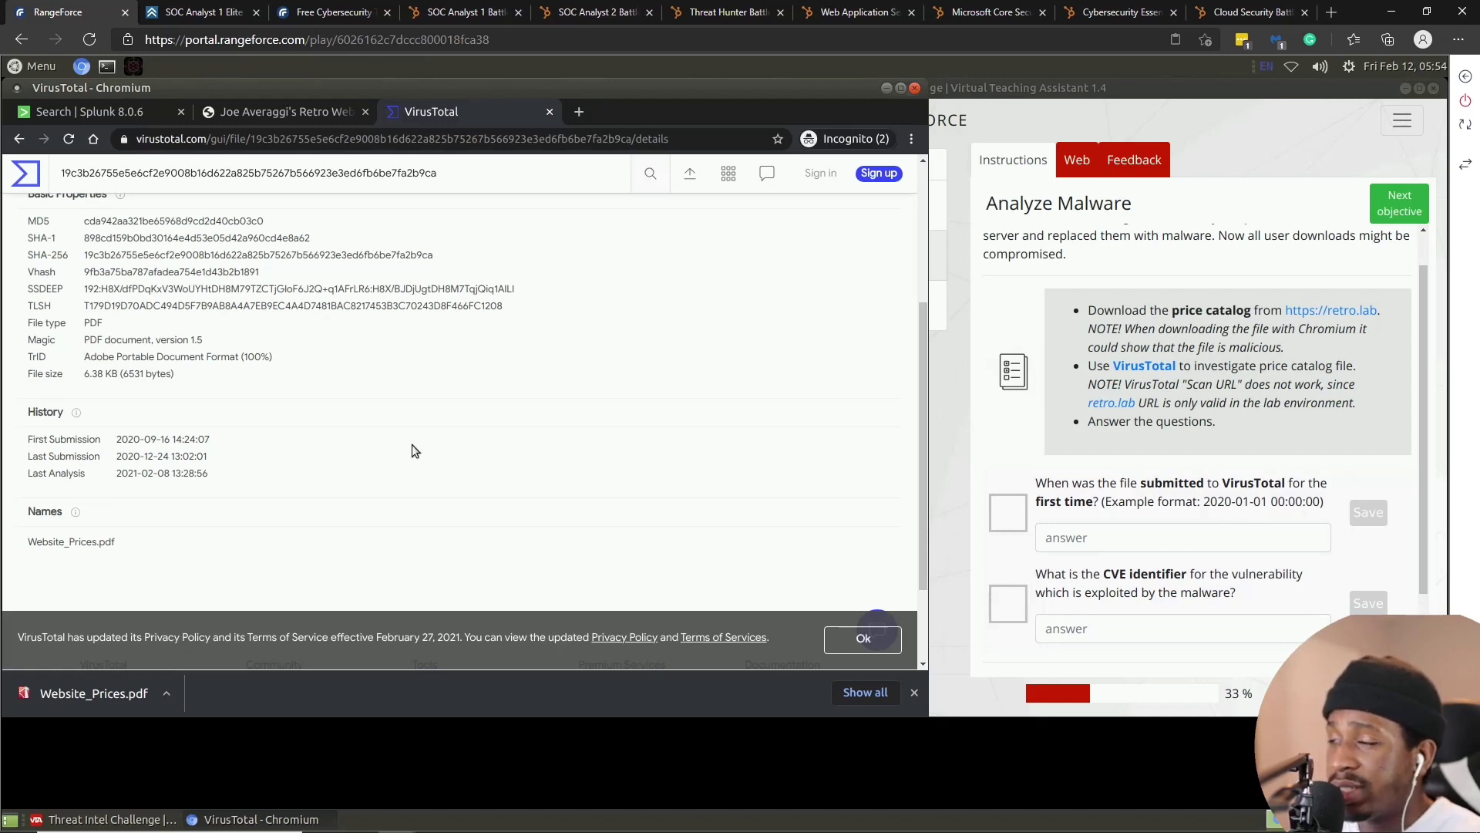
pyautogui.moveTo(212, 439)
pyautogui.mouseDown()
pyautogui.moveTo(141, 440)
pyautogui.moveTo(210, 439)
pyautogui.mouseUp()
pyautogui.click(148, 440)
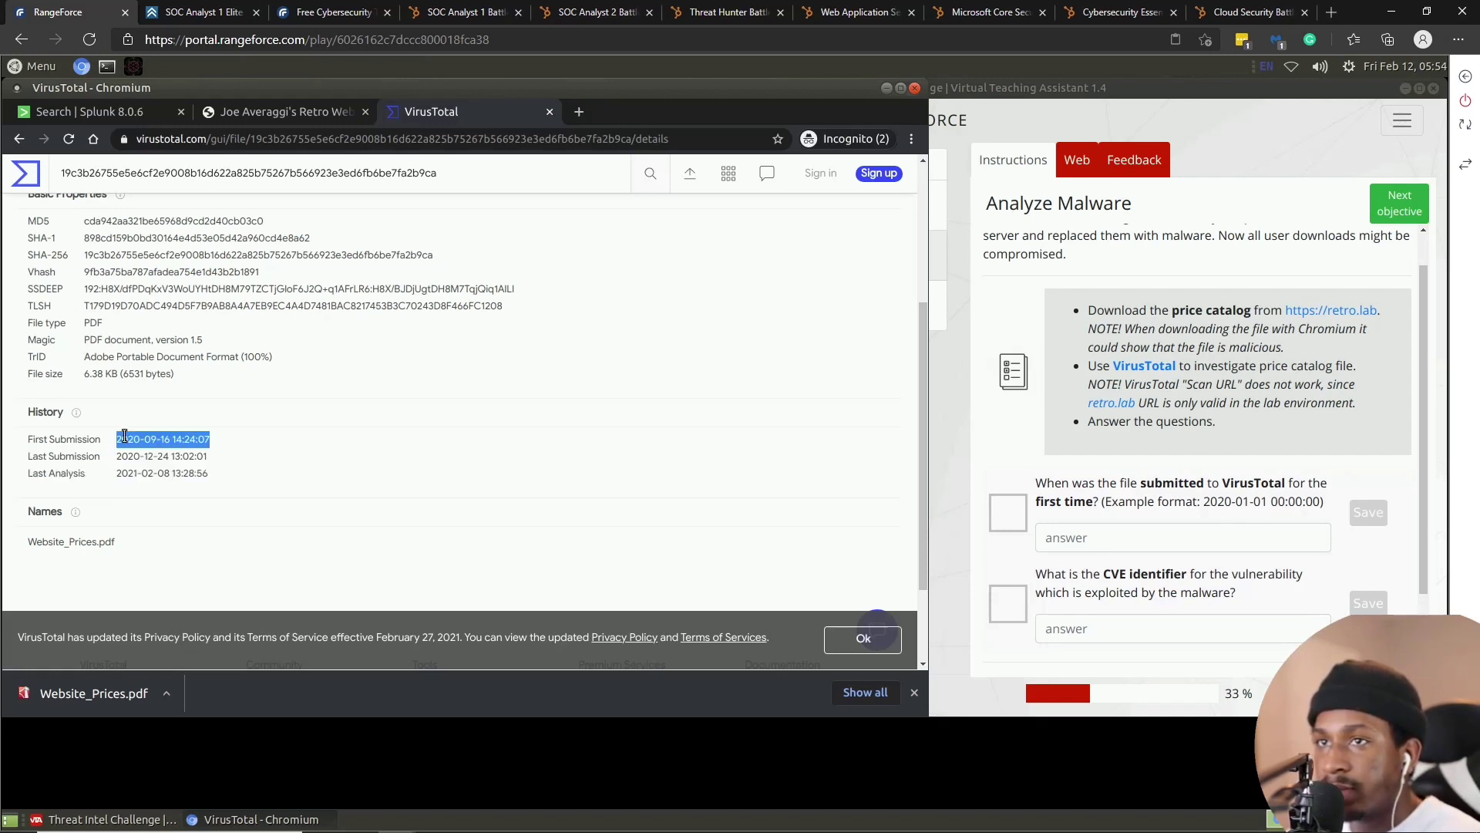
pyautogui.rightClick(126, 437)
pyautogui.click(157, 447)
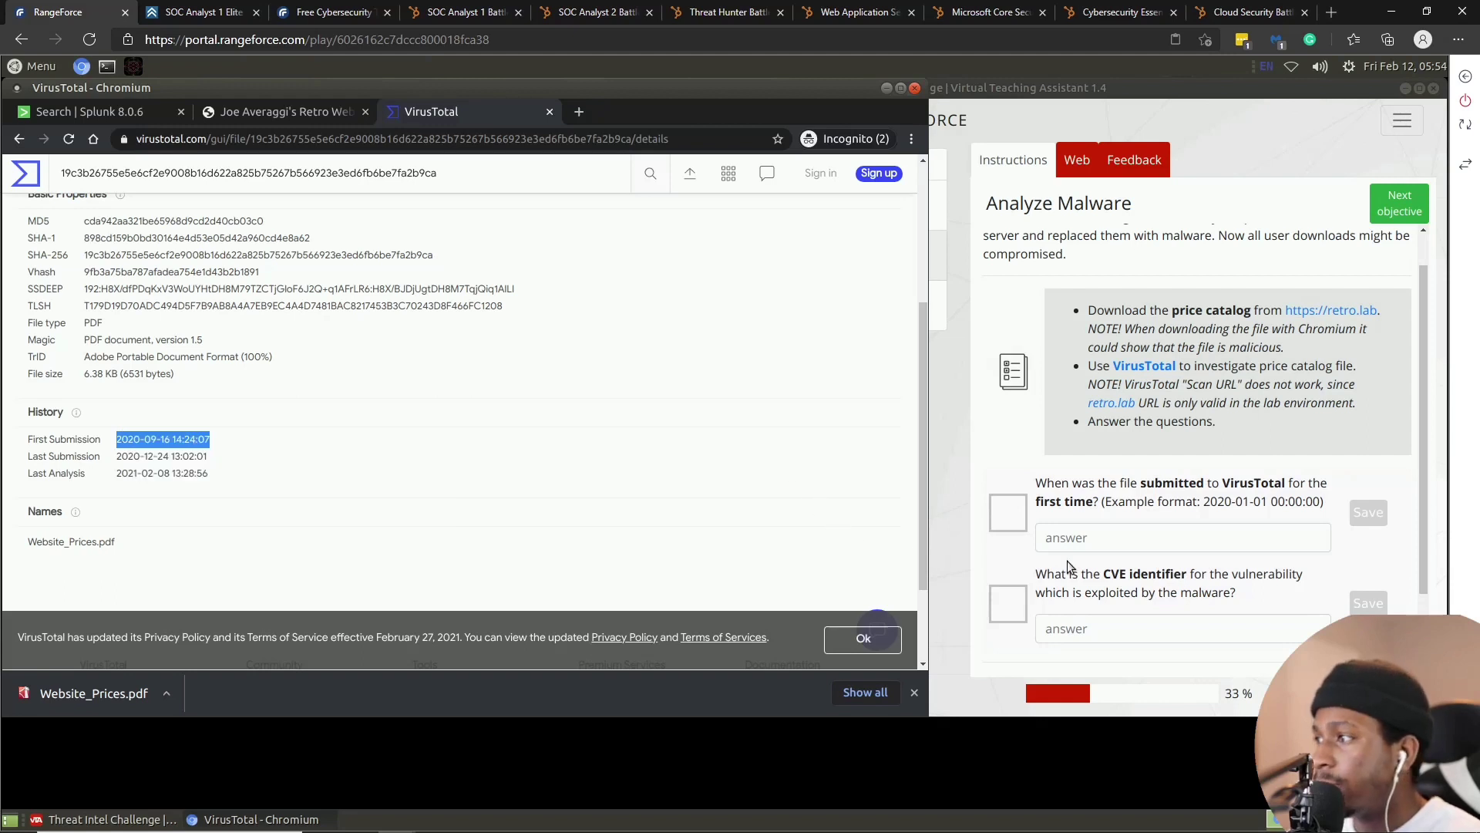
pyautogui.rightClick(1101, 533)
pyautogui.click(1156, 628)
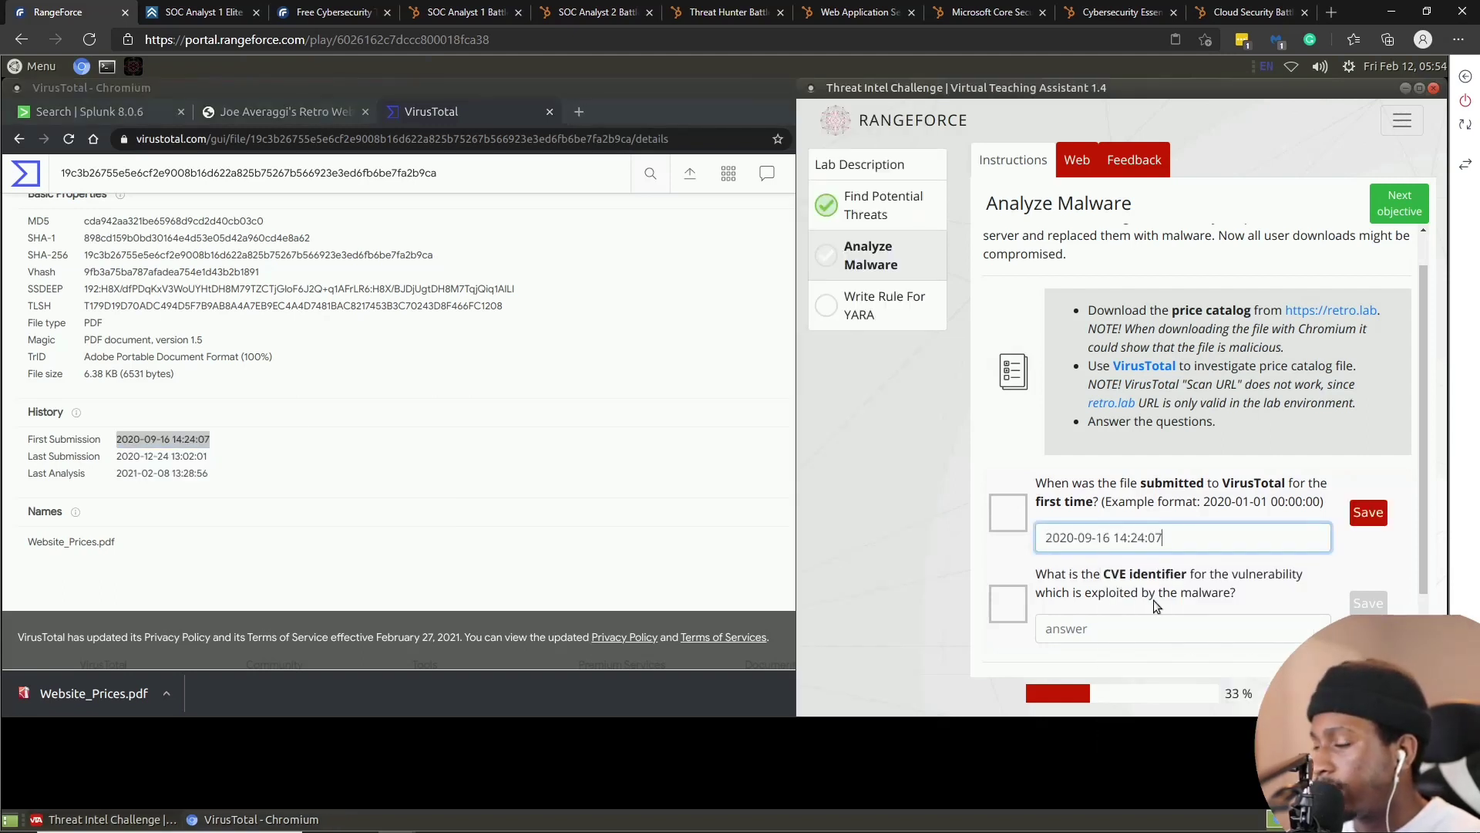
pyautogui.press('Return')
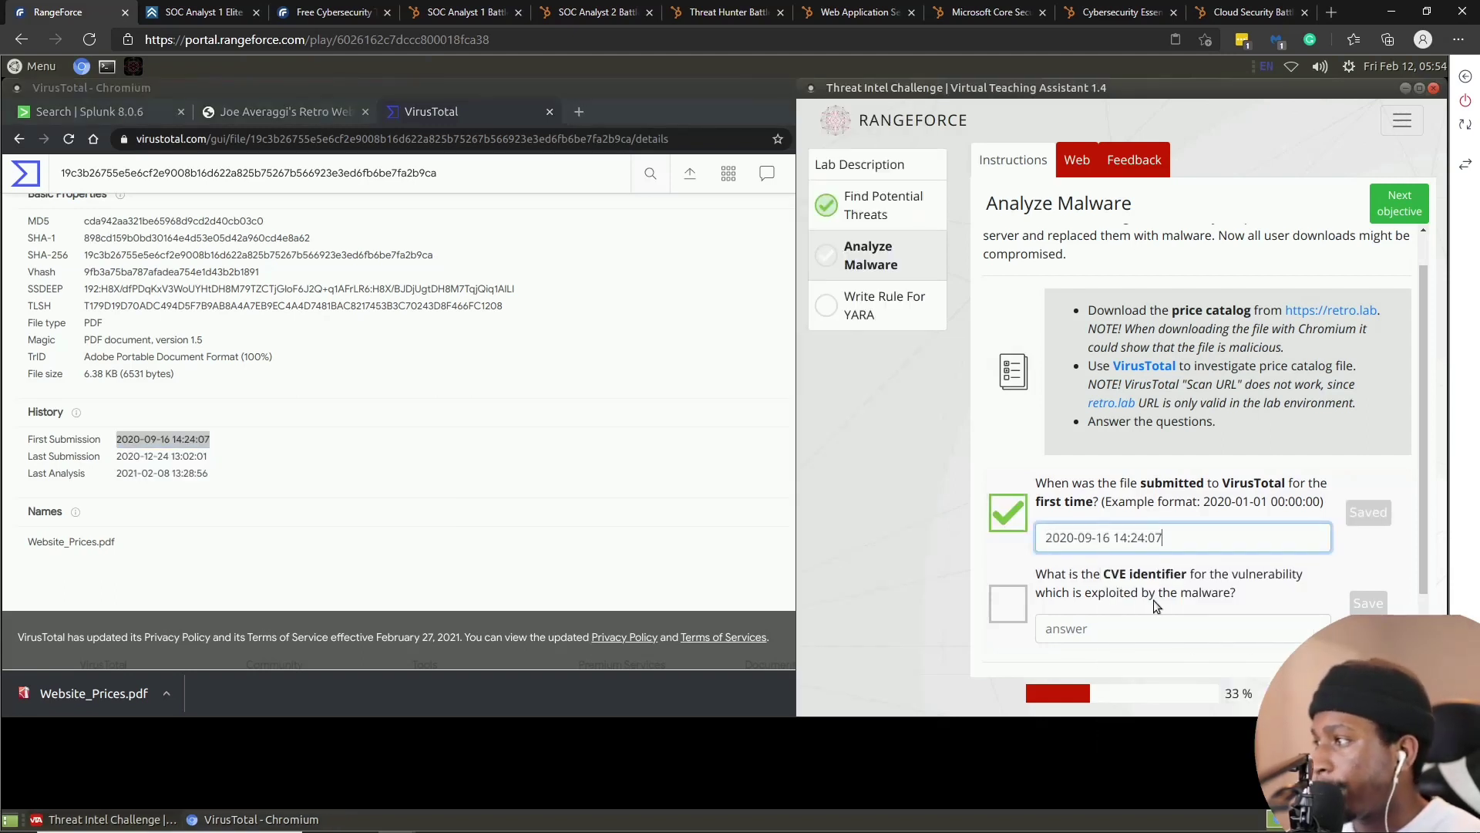
# - Copy the cve-2008-2992 tag from the VirusTotal report and save it as the exploited vulnerability's CVE identifier
pyautogui.click(1087, 636)
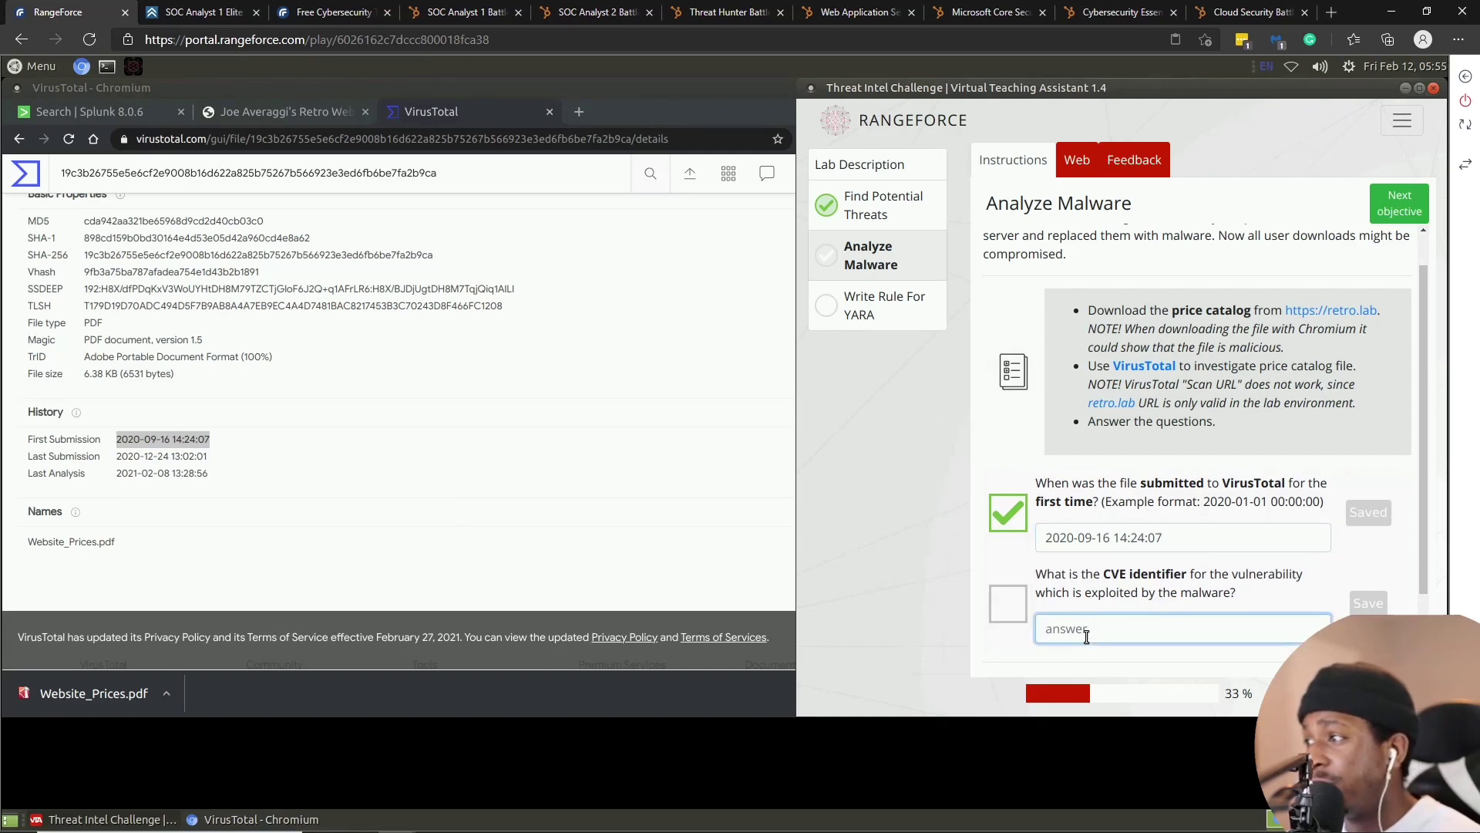
pyautogui.scroll(3, 257, 233)
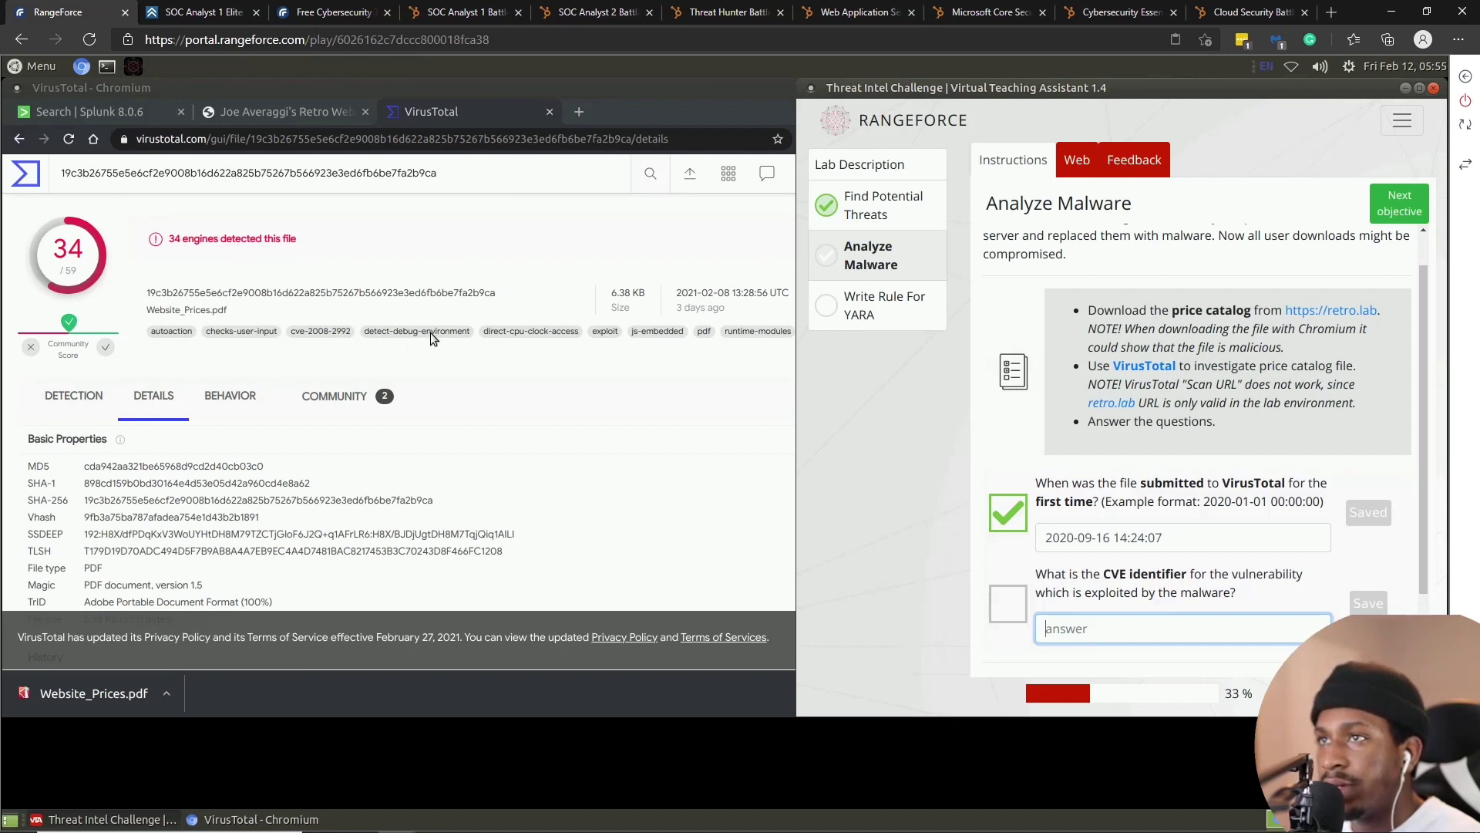
pyautogui.moveTo(291, 334); pyautogui.dragTo(309, 334)
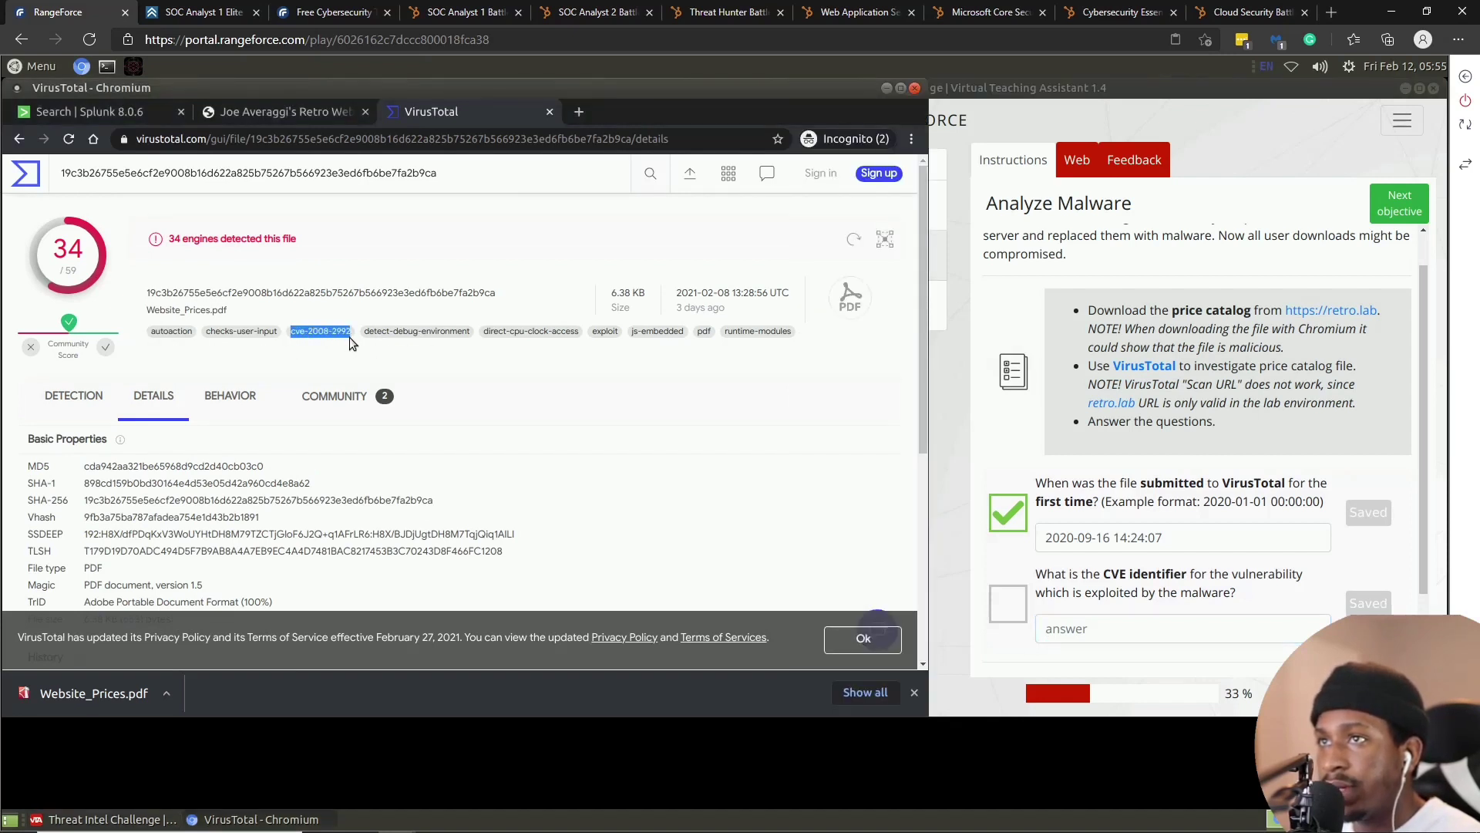
pyautogui.rightClick(333, 337)
pyautogui.click(365, 349)
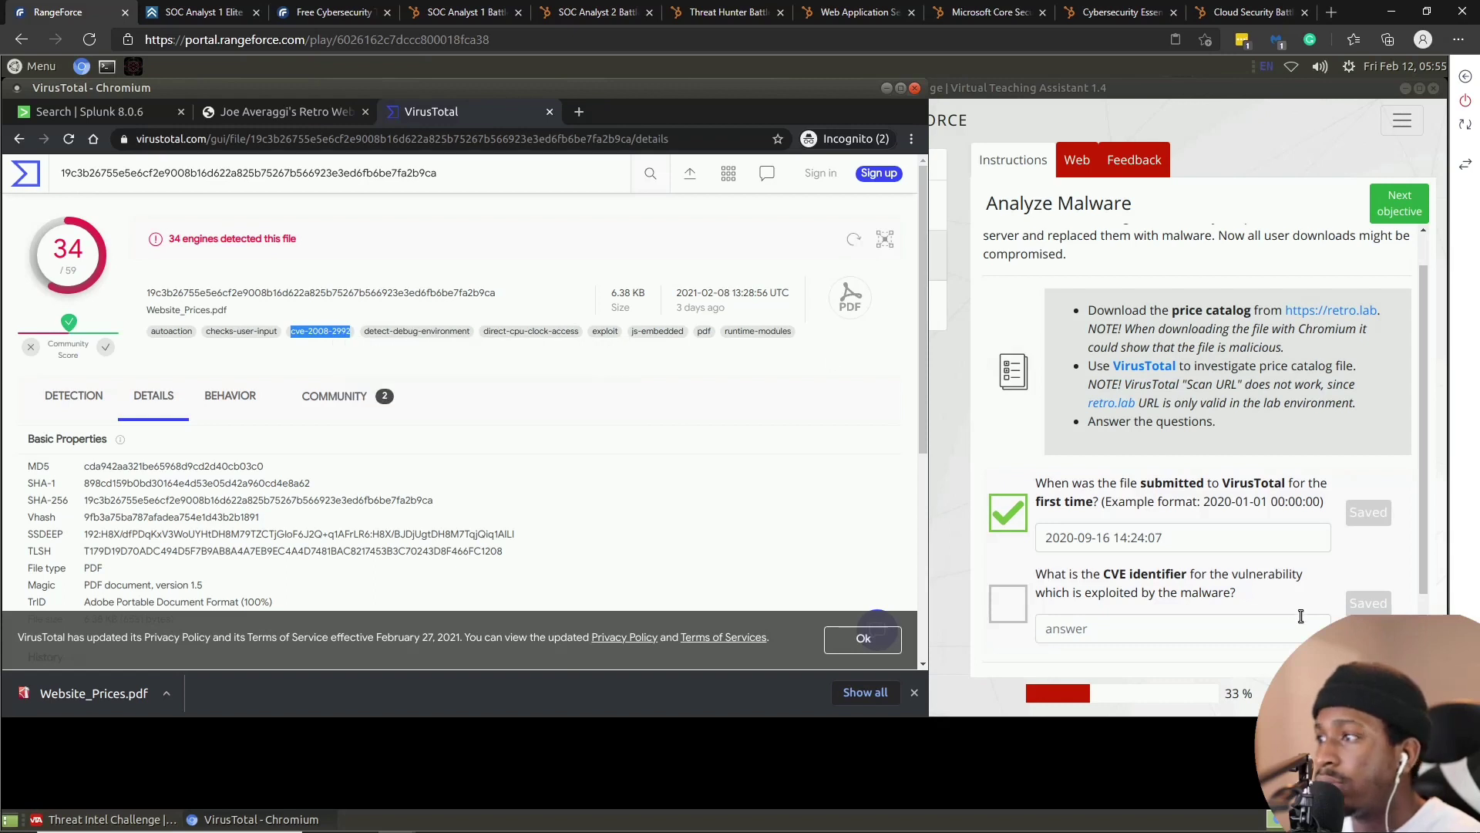
pyautogui.rightClick(1226, 629)
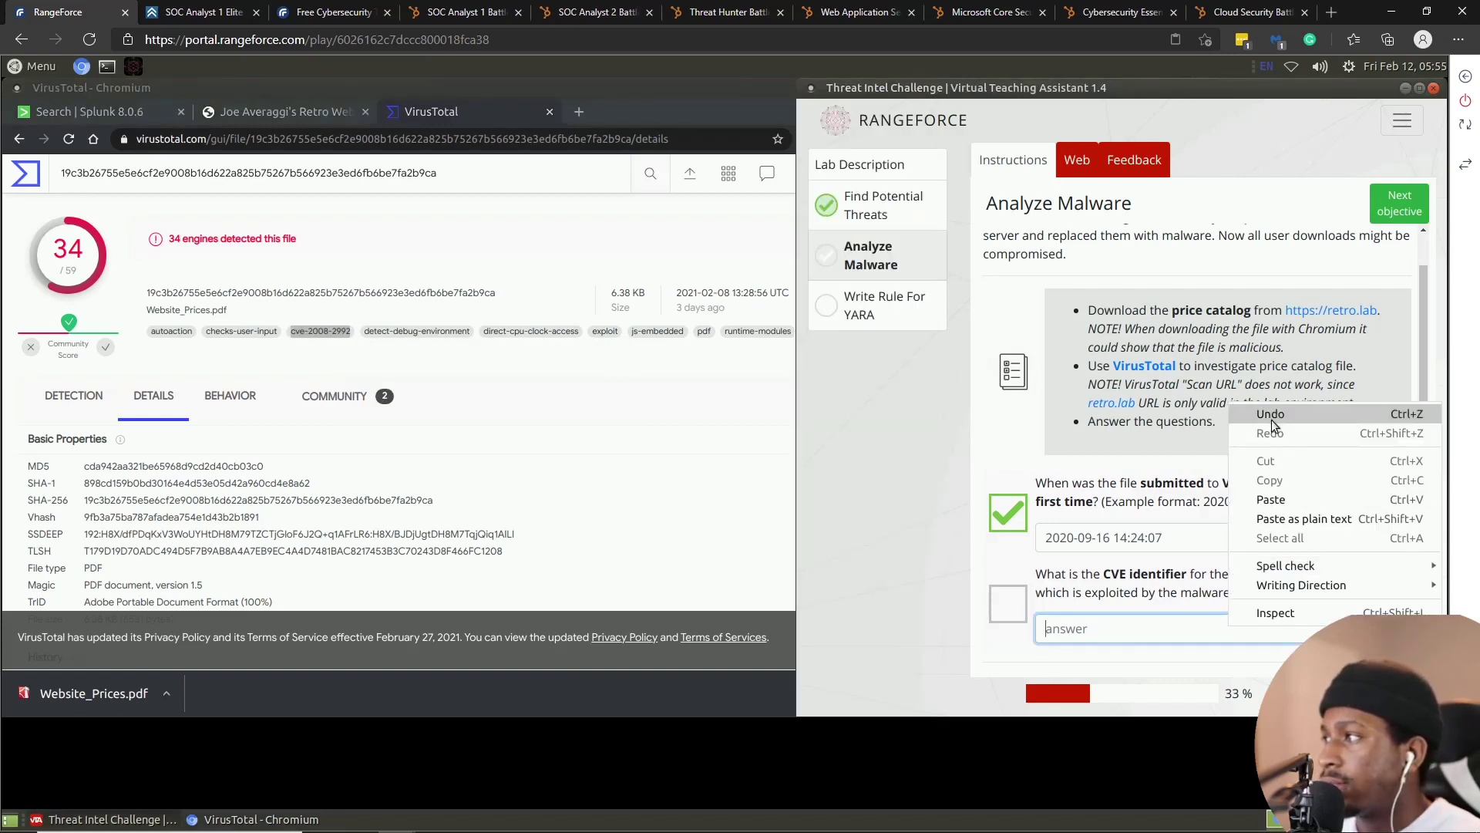
pyautogui.click(1271, 500)
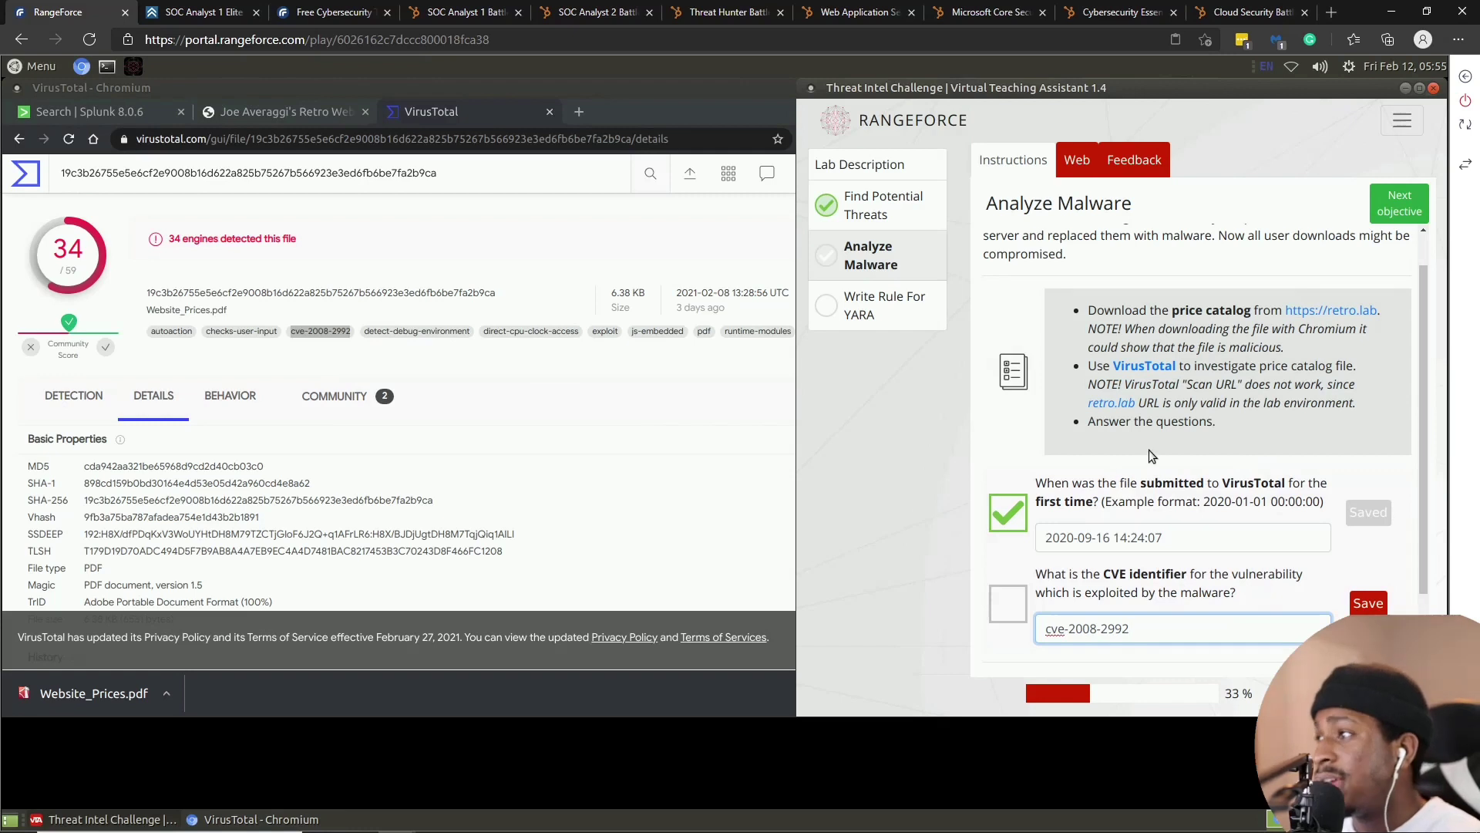
pyautogui.scroll(-1, 1148, 450)
pyautogui.click(1369, 516)
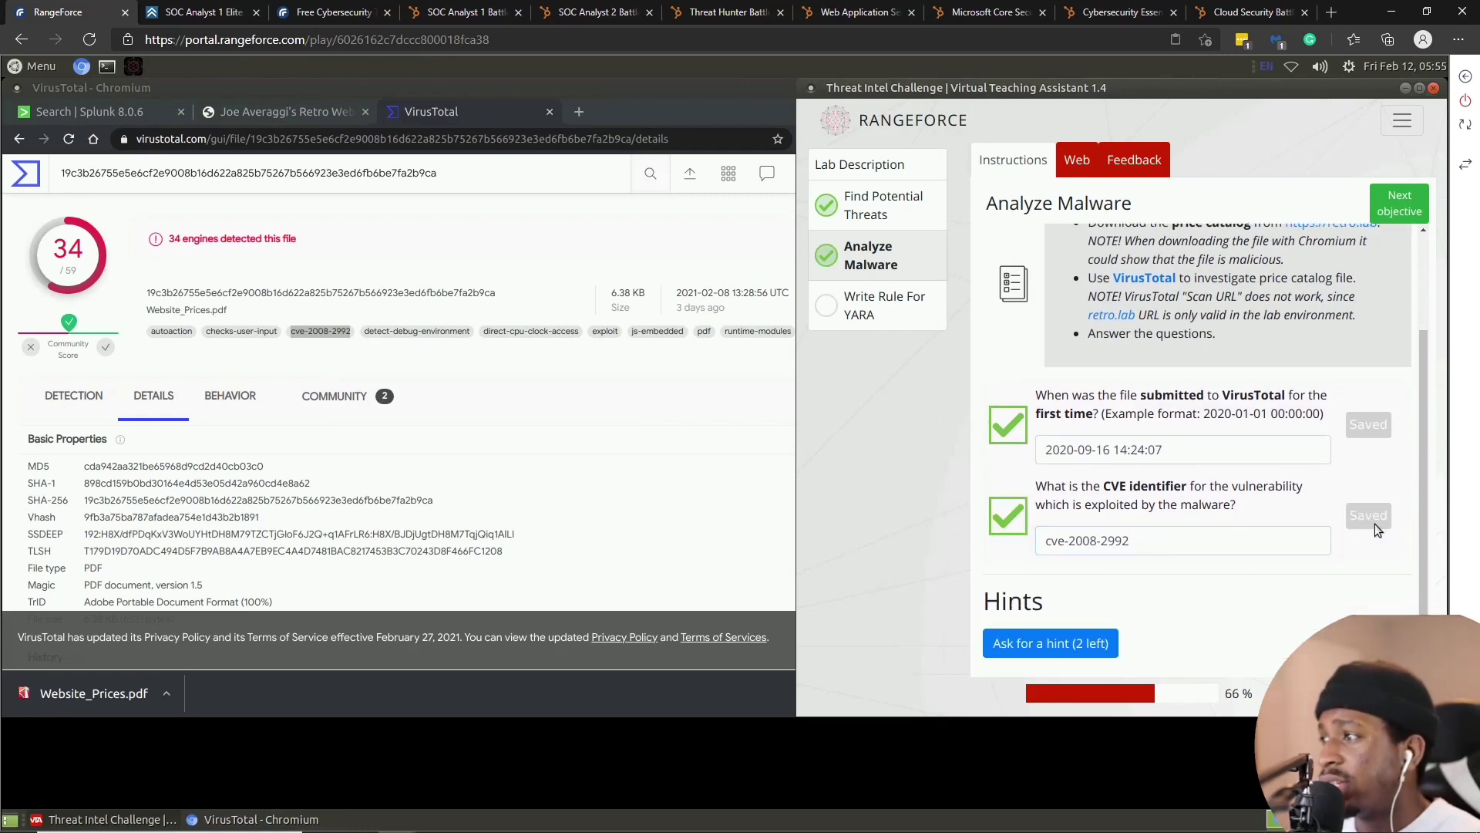
# - Reveal both Analyze Malware hints and compare them with the saved answers and the tags in the VirusTotal report
pyautogui.click(1050, 643)
pyautogui.scroll(-1, 1085, 515)
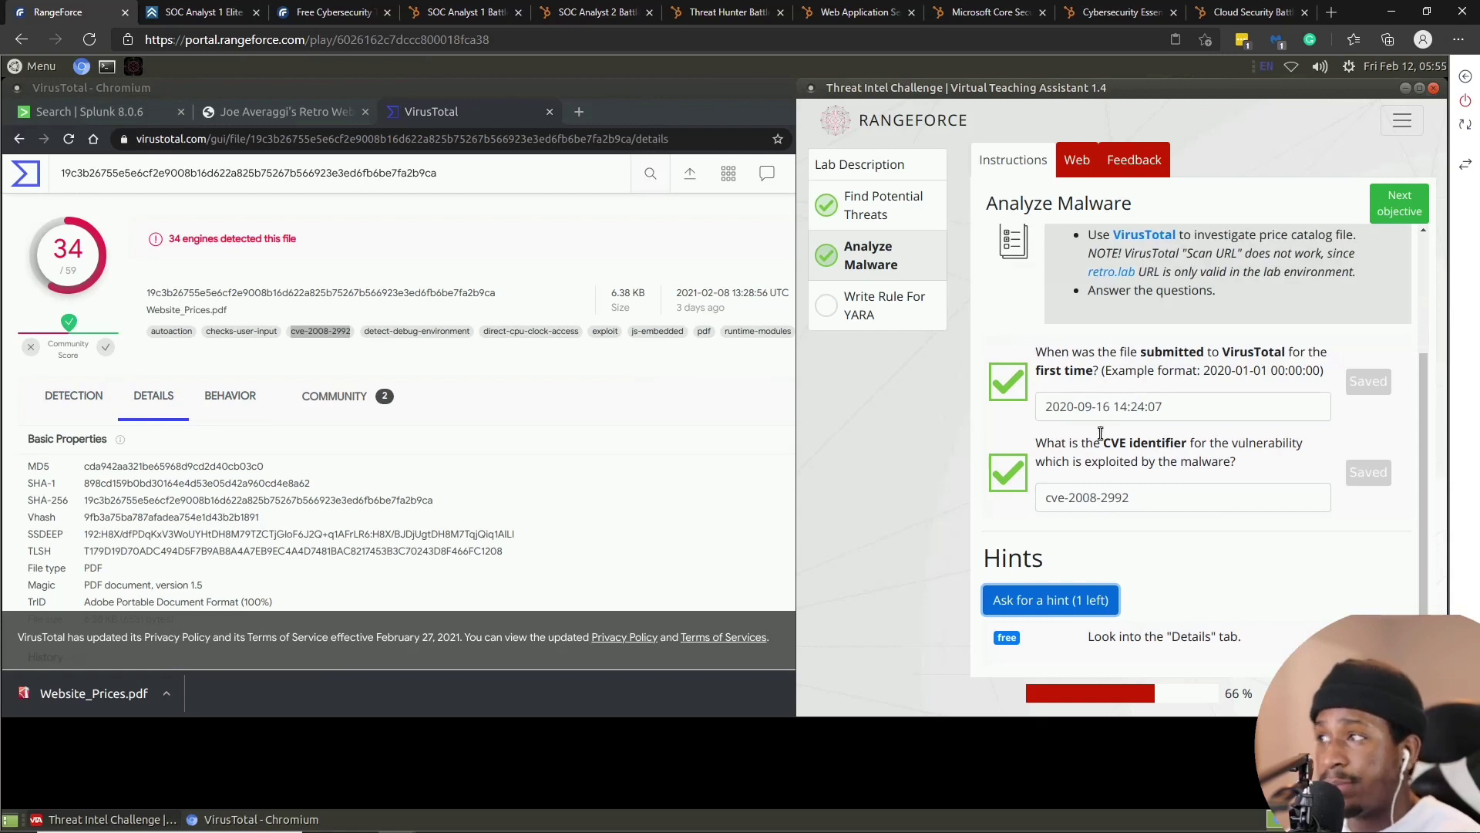
pyautogui.moveTo(1052, 407); pyautogui.dragTo(1168, 406)
pyautogui.click(1087, 597)
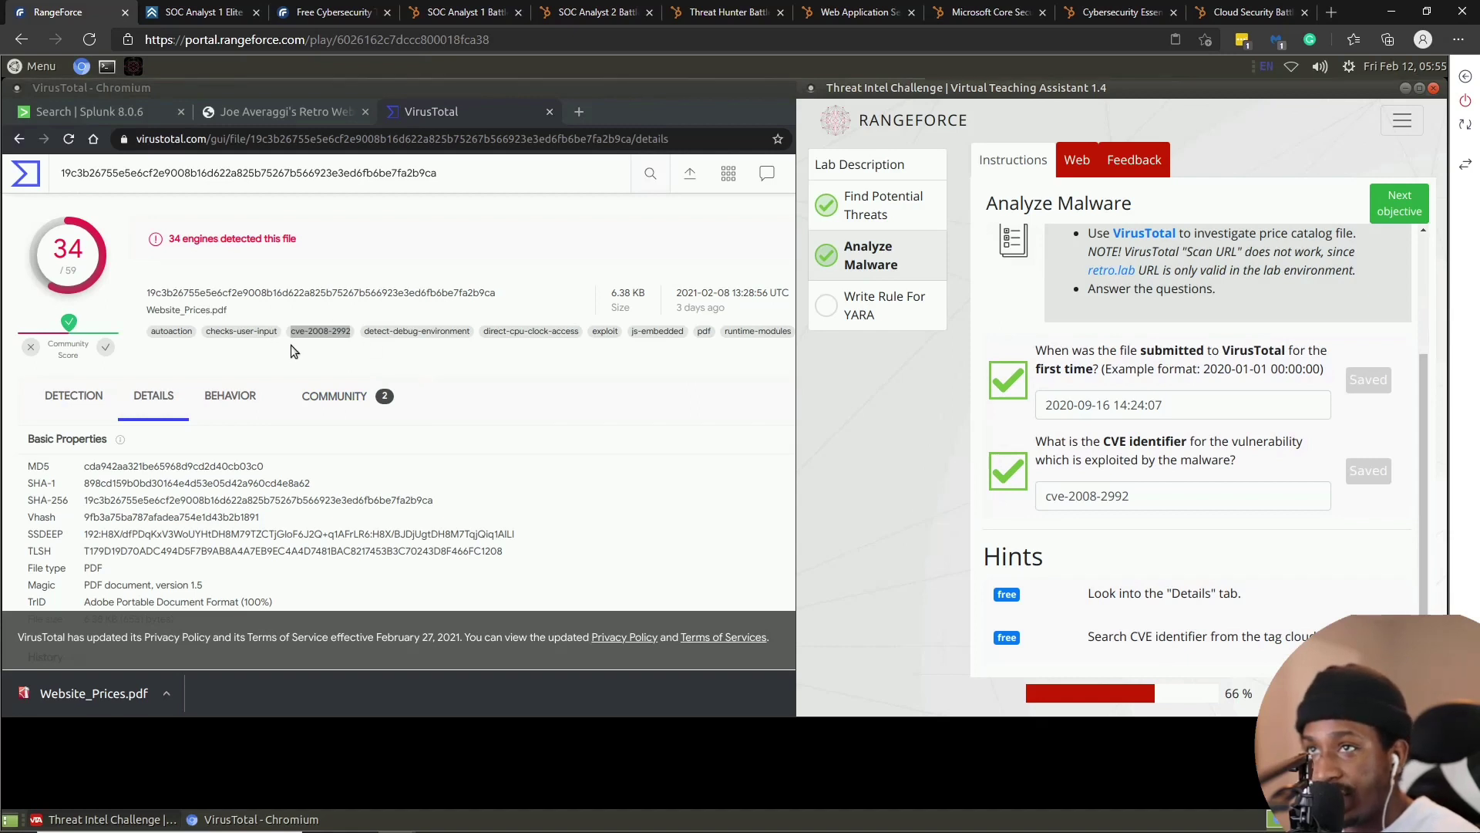
pyautogui.moveTo(258, 331); pyautogui.dragTo(264, 331)
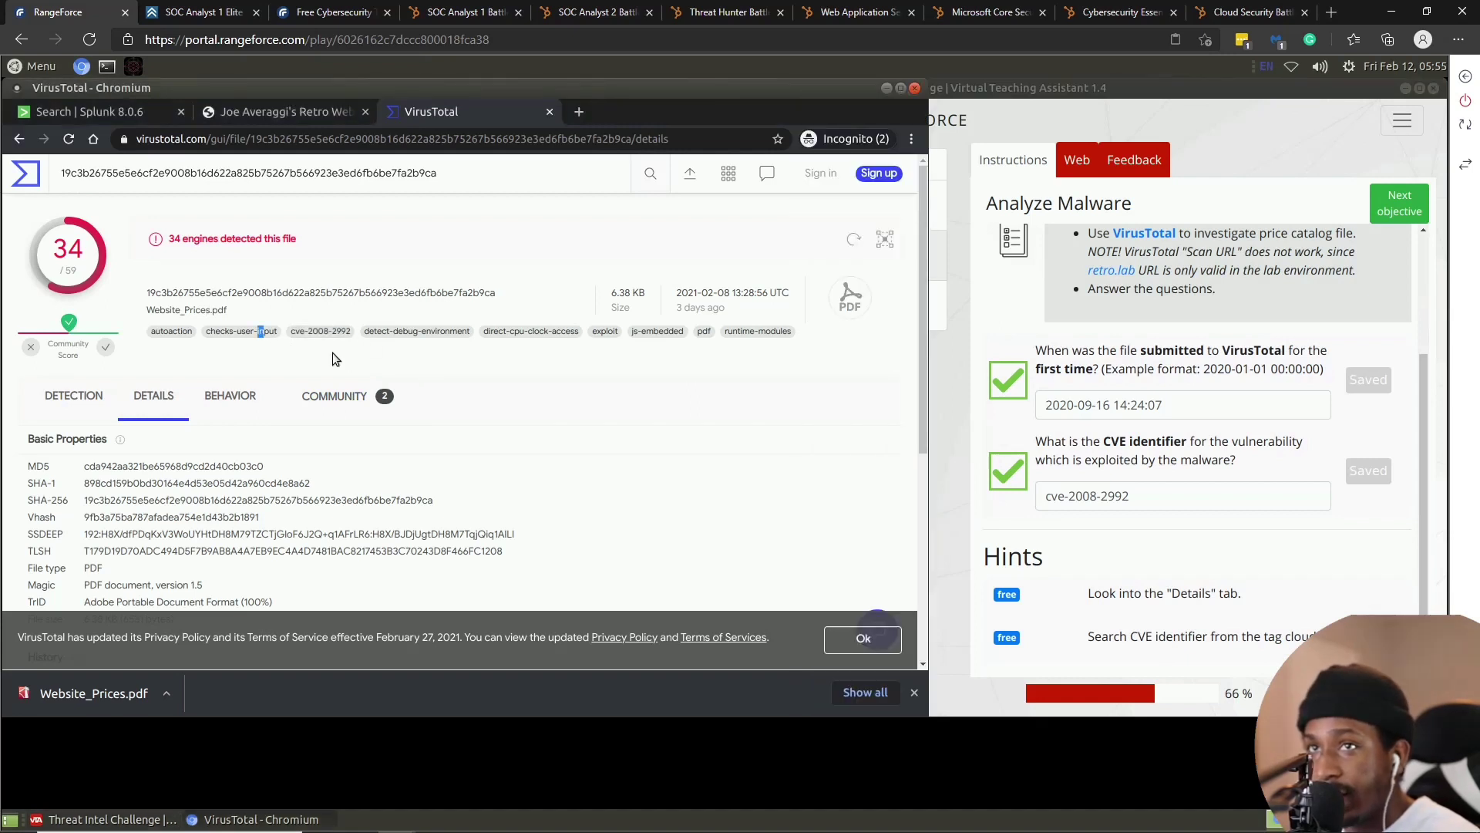
pyautogui.click(1104, 444)
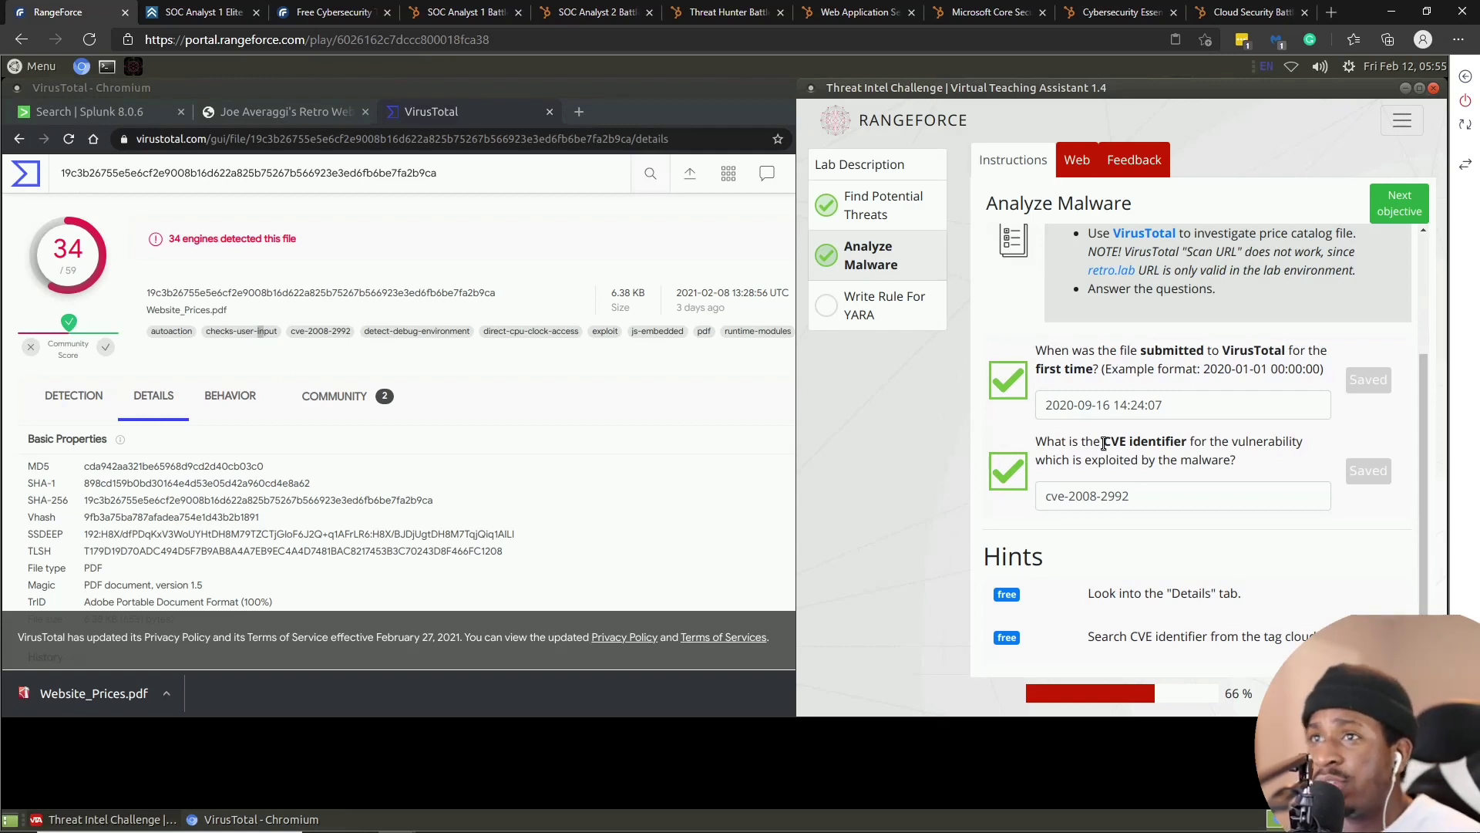
pyautogui.click(302, 292)
pyautogui.click(1026, 346)
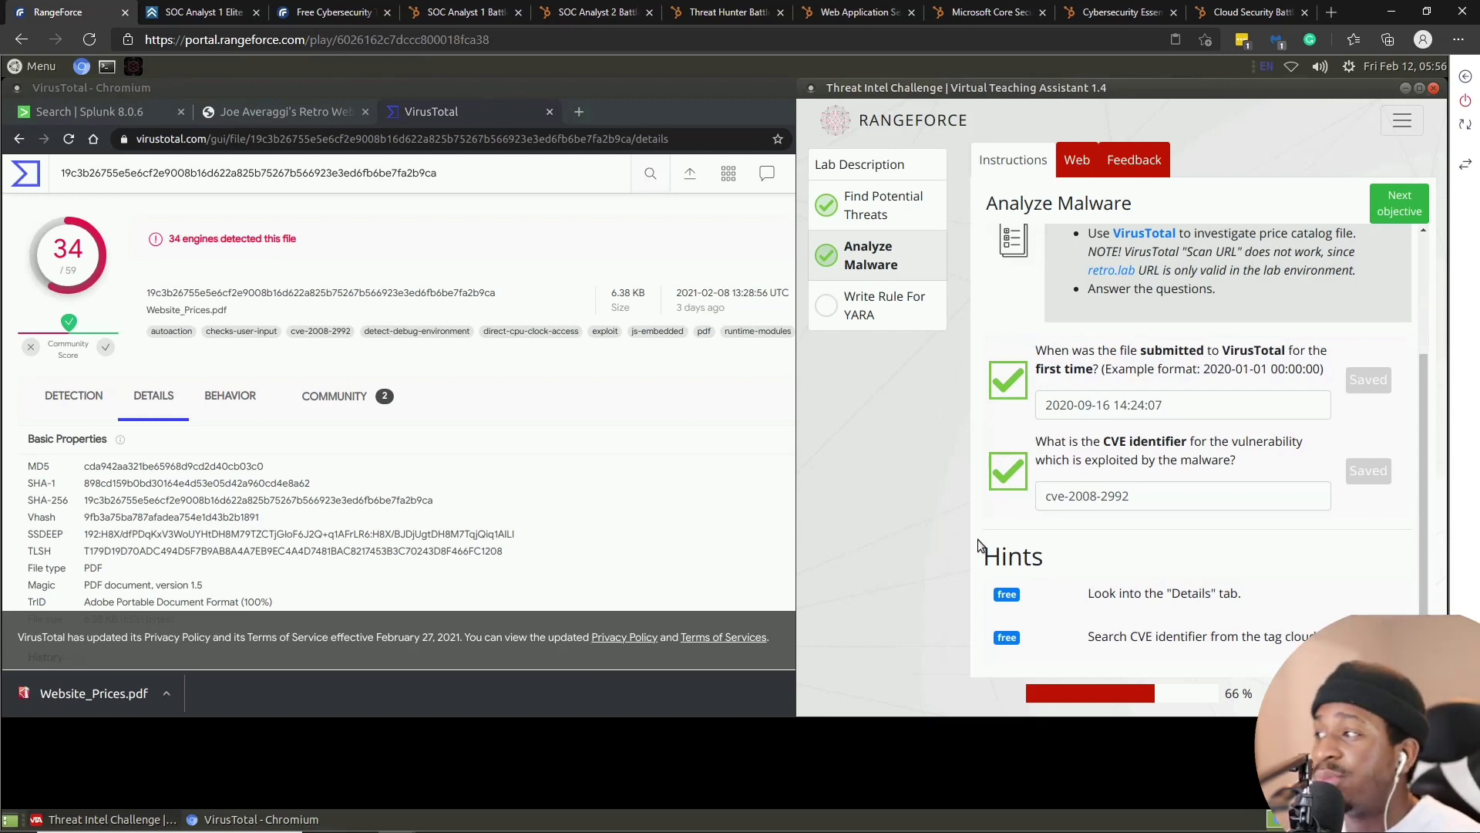
# - Open the Write Rule For YARA objective, and replace the minimized browser with an enlarged terminal window beside the instructions
pyautogui.click(884, 311)
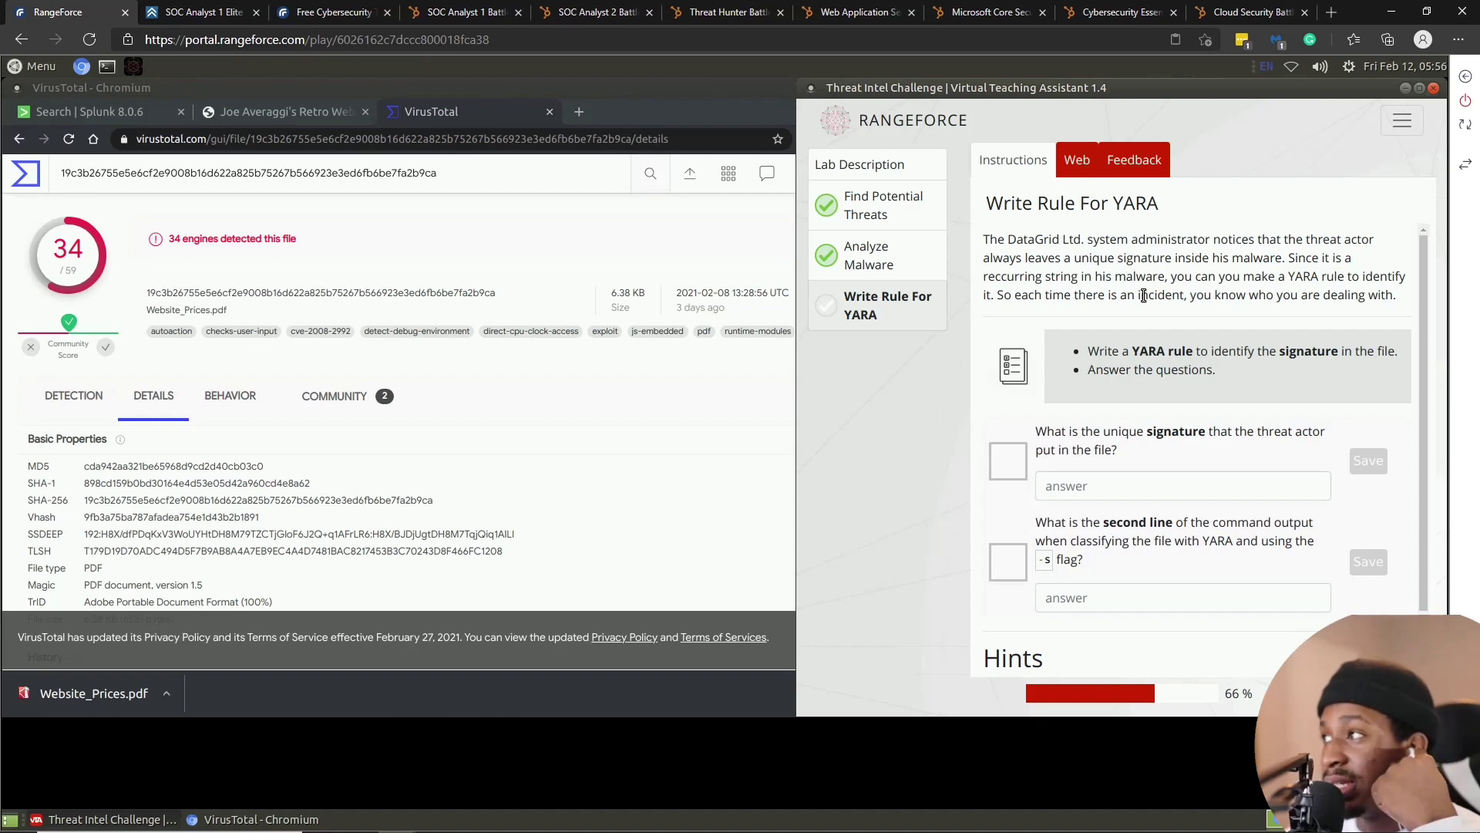
pyautogui.click(654, 109)
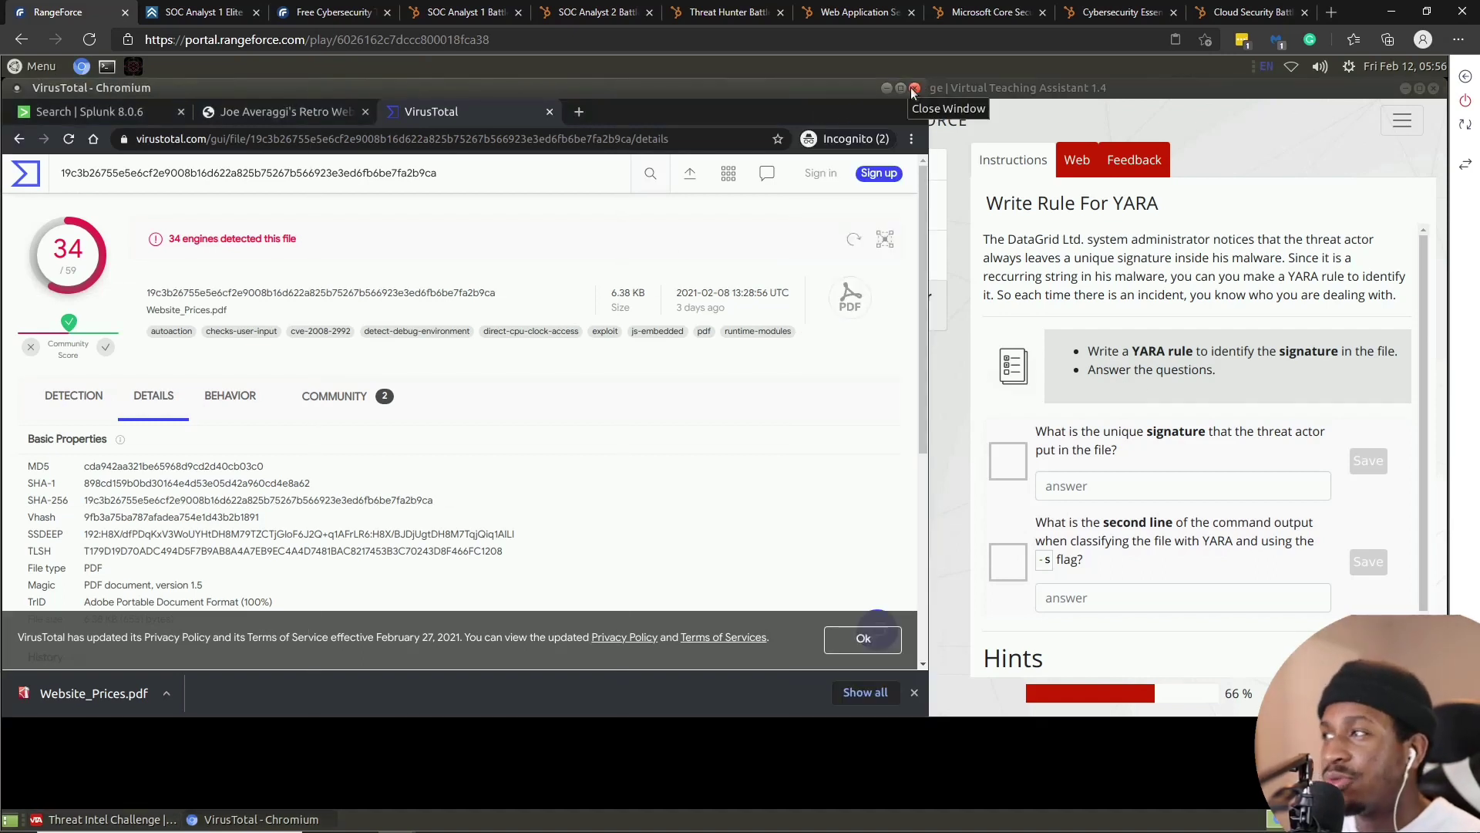
pyautogui.click(888, 89)
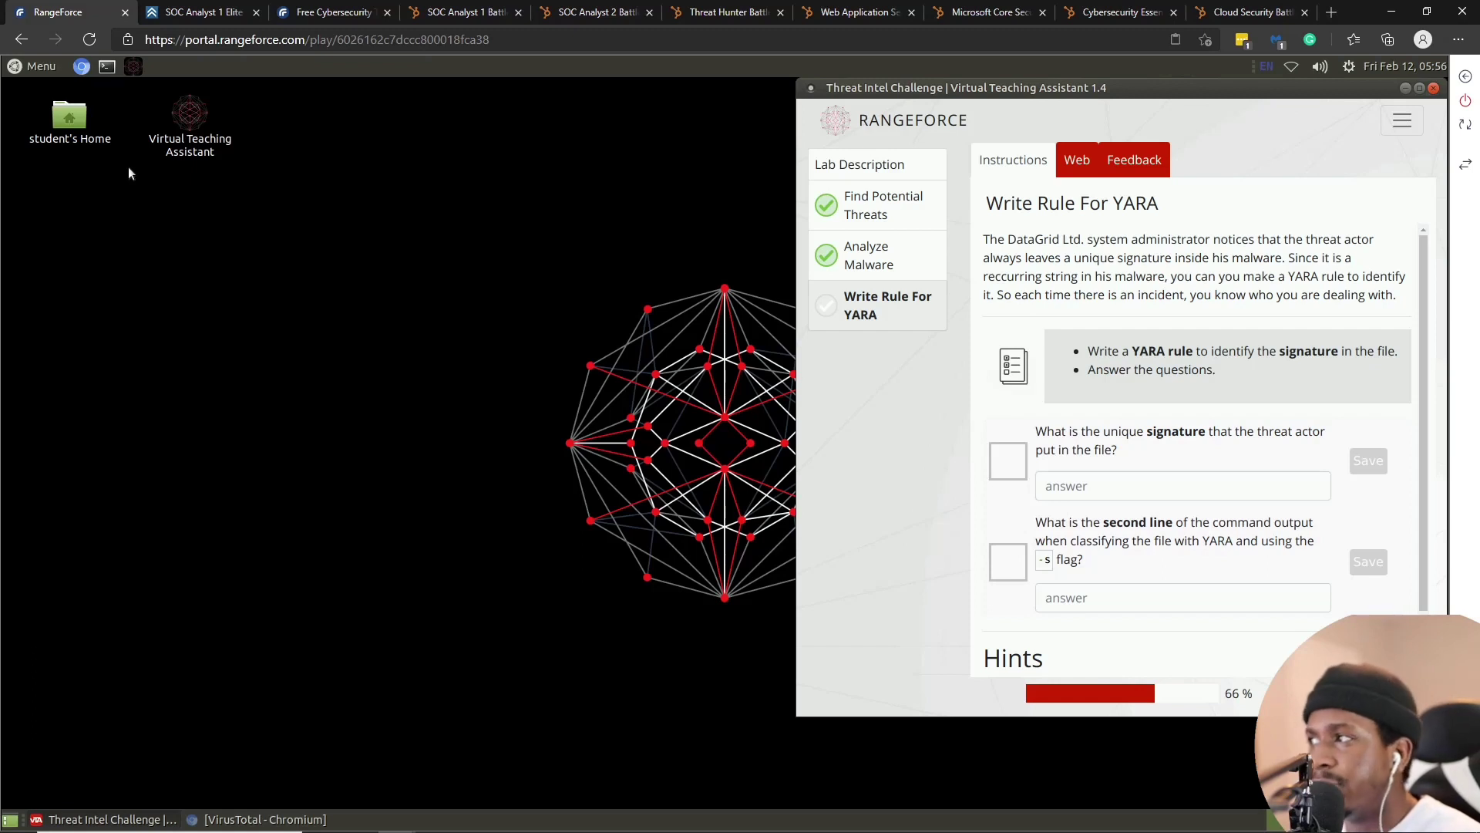
pyautogui.click(107, 67)
pyautogui.moveTo(259, 202); pyautogui.dragTo(110, 77)
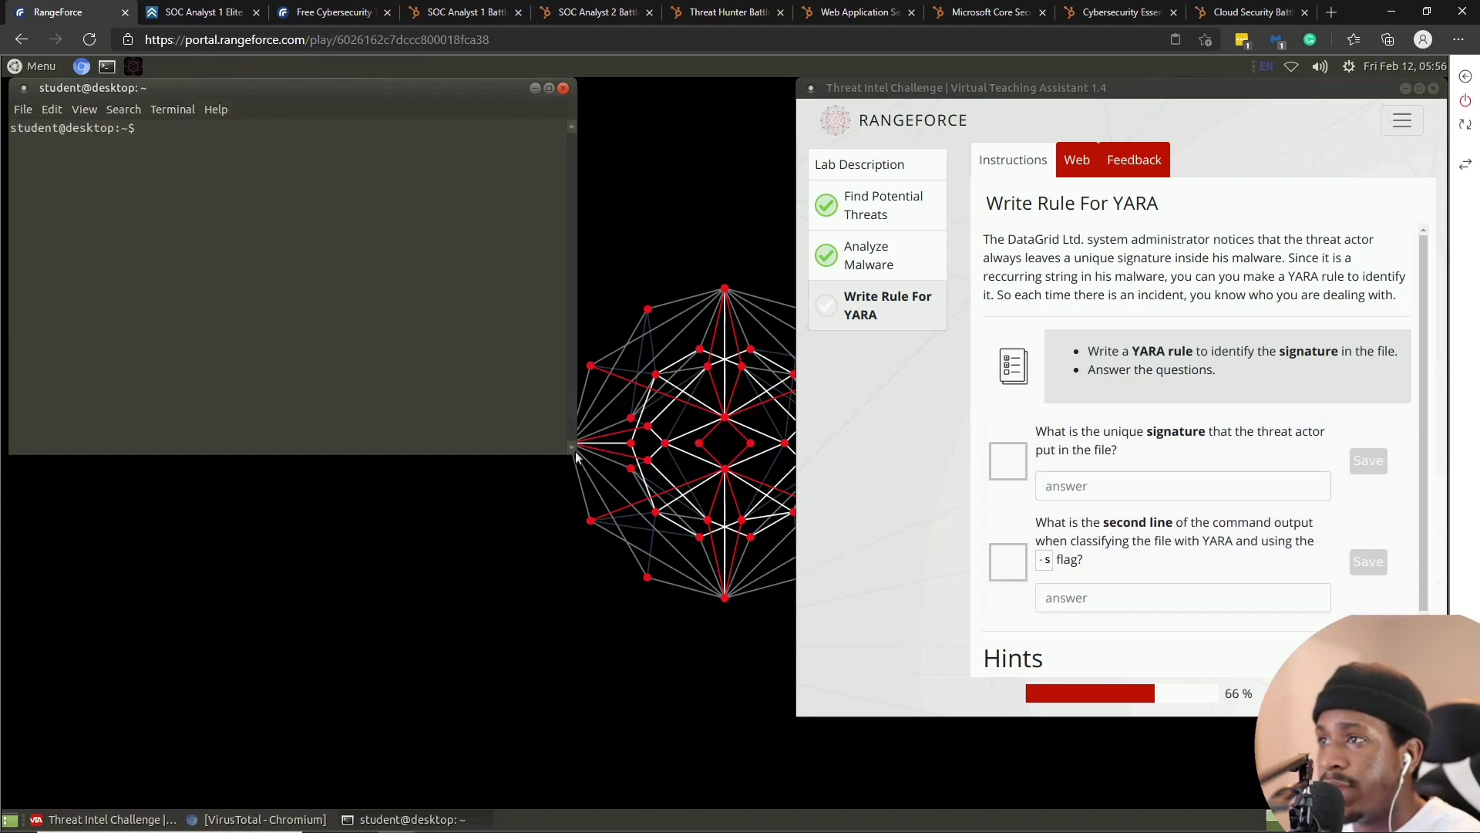
pyautogui.moveTo(576, 458); pyautogui.dragTo(784, 747)
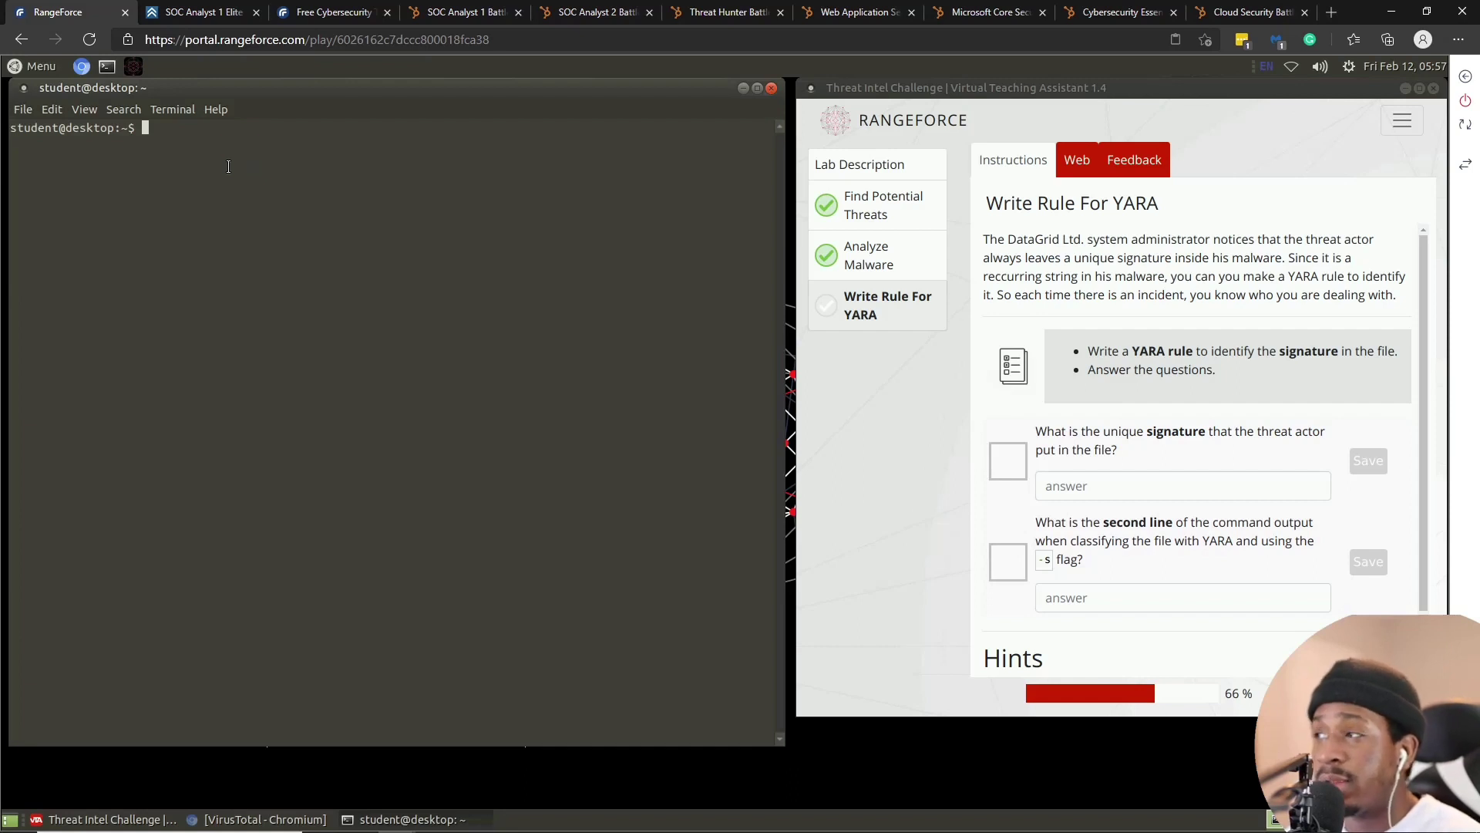
# - Revisit the Analyze Malware objective and return to the Write Rule For YARA objective
pyautogui.click(870, 255)
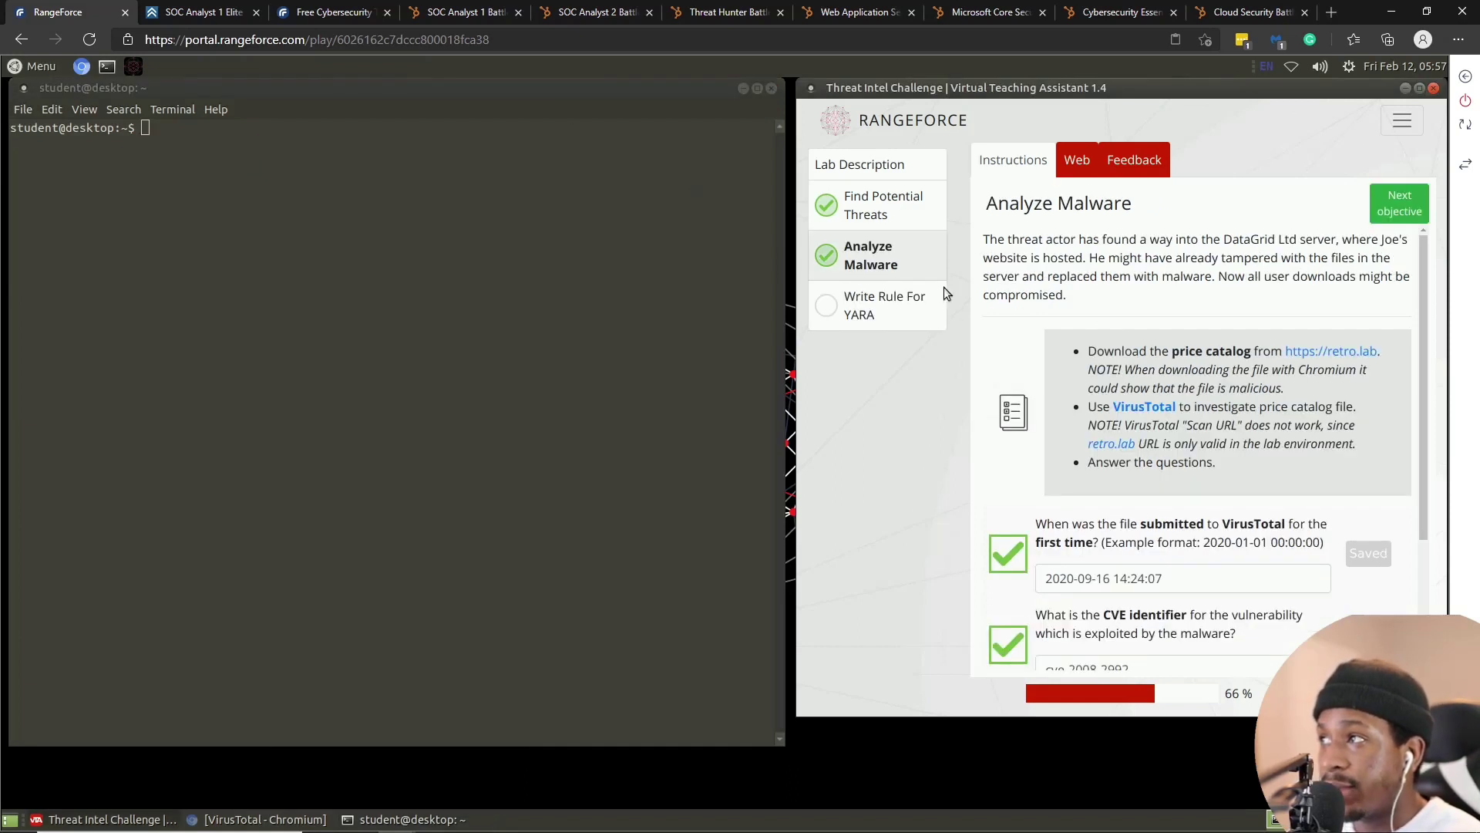
pyautogui.click(892, 305)
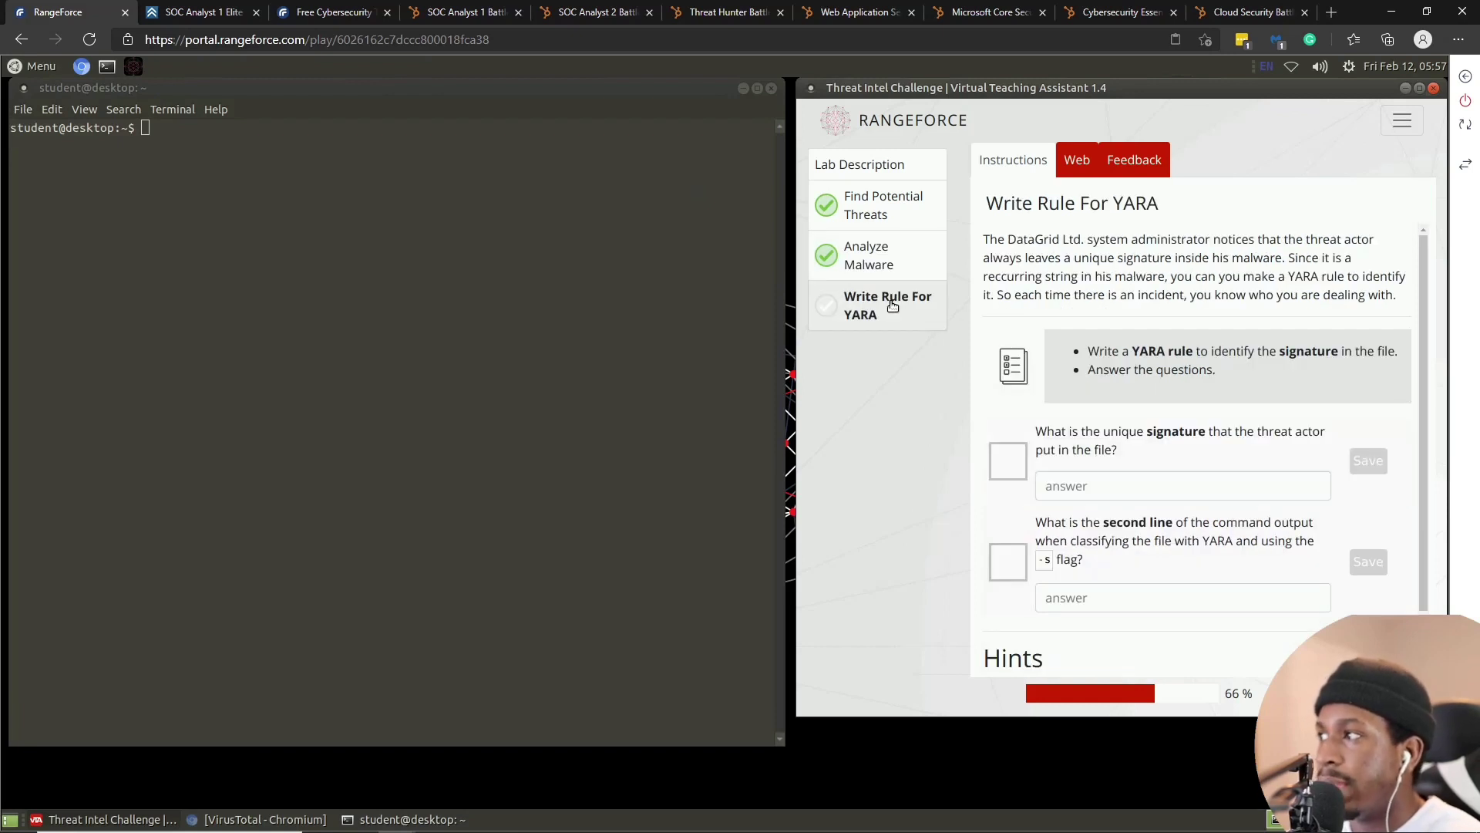
# - Change the terminal's working directory to Downloads and list the files in it
pyautogui.click(199, 131)
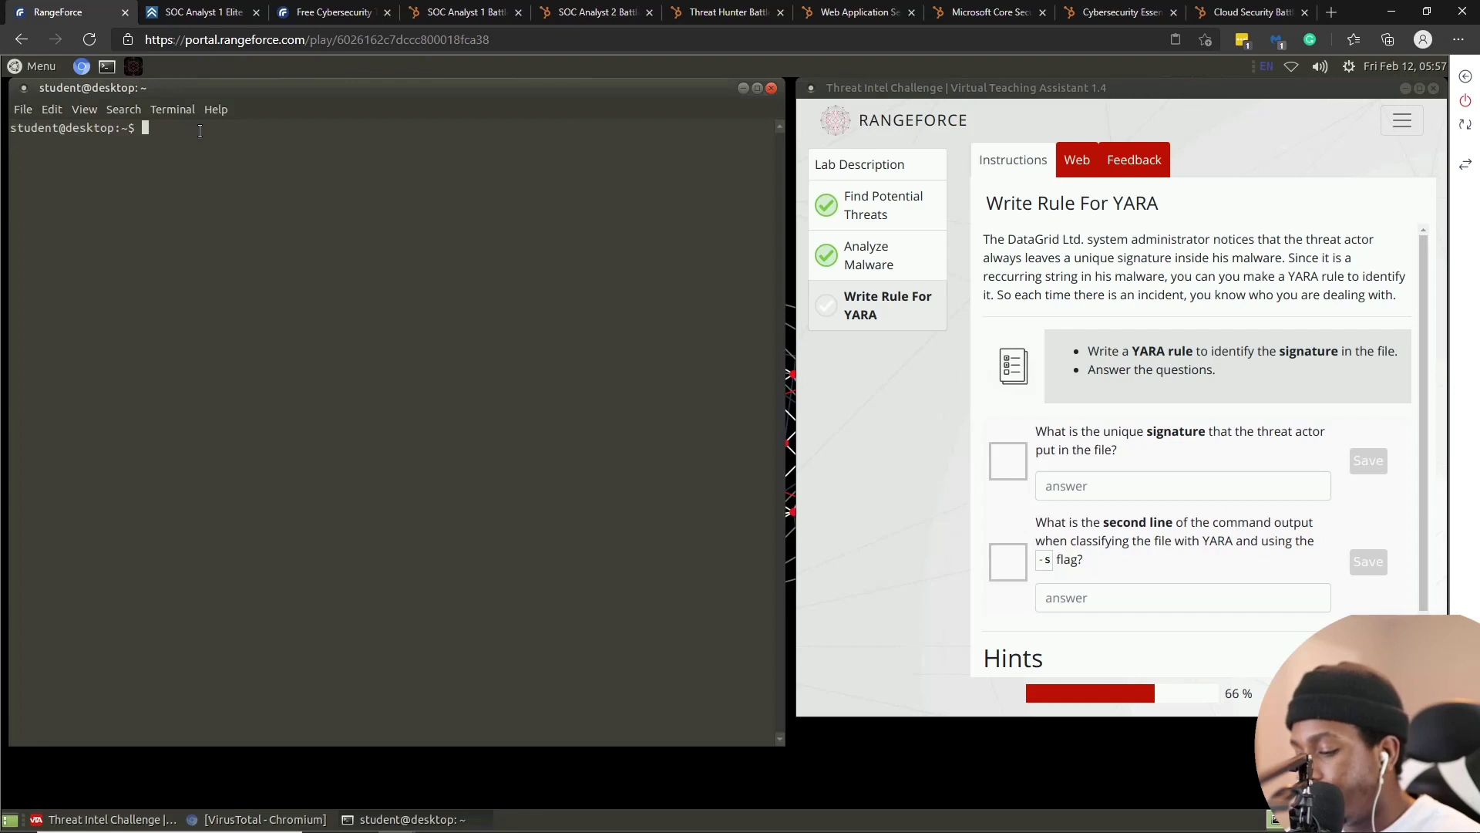
pyautogui.write('ls')
pyautogui.press('Return')
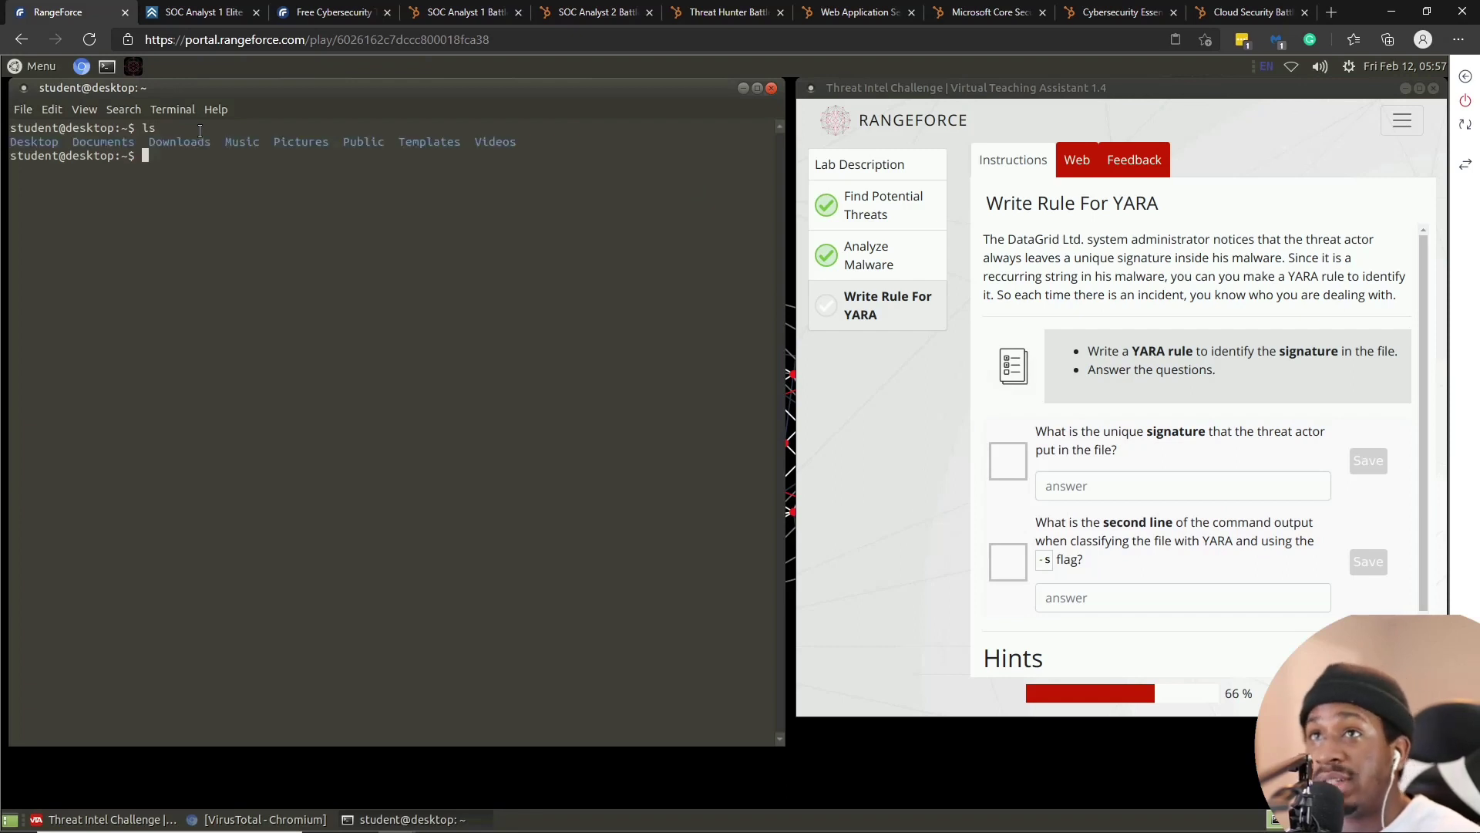
pyautogui.write('cd Donwl')
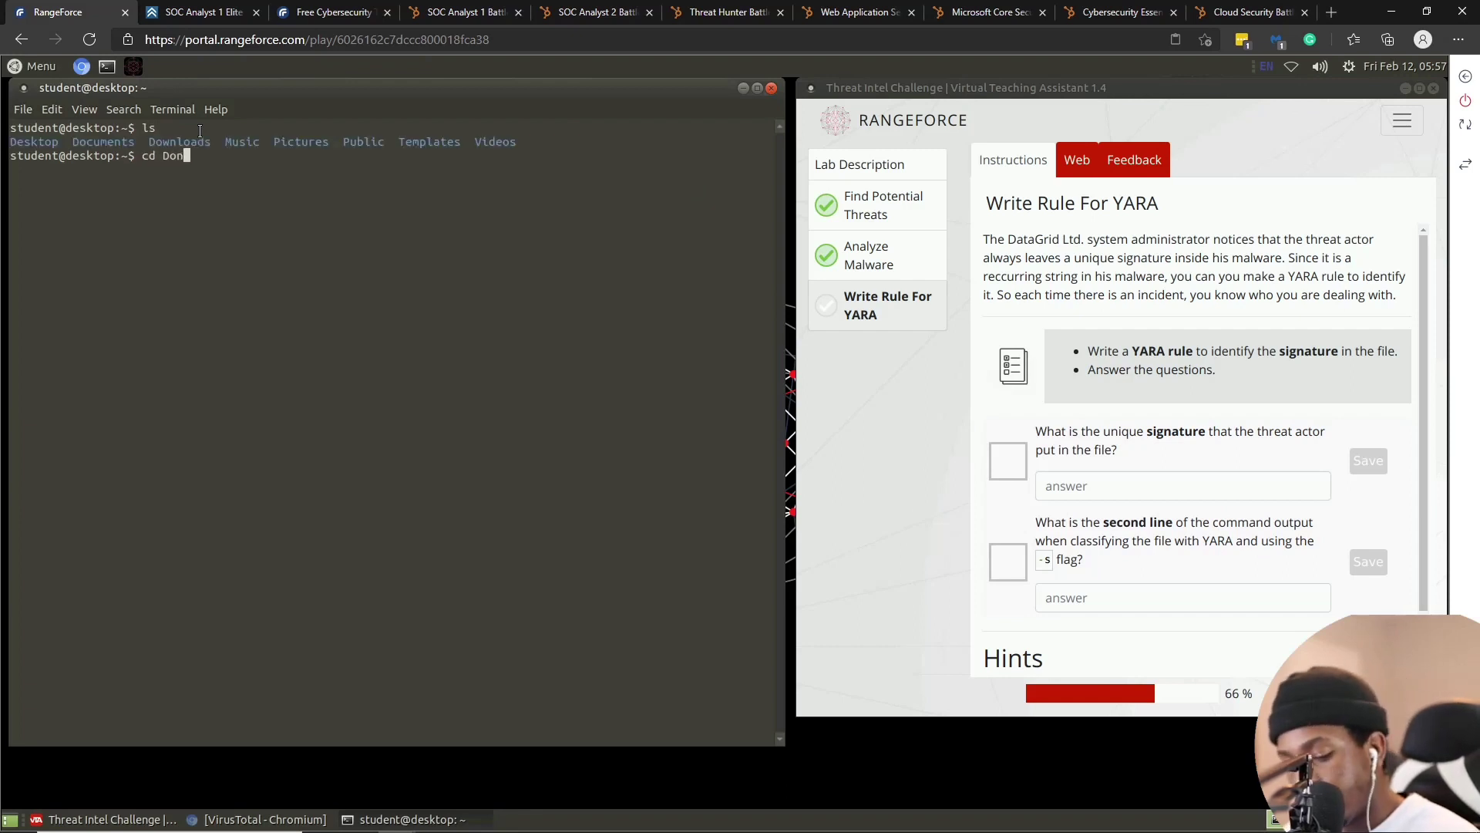
pyautogui.press('BackSpace')
pyautogui.press('BackSpace')
pyautogui.press('BackSpace')
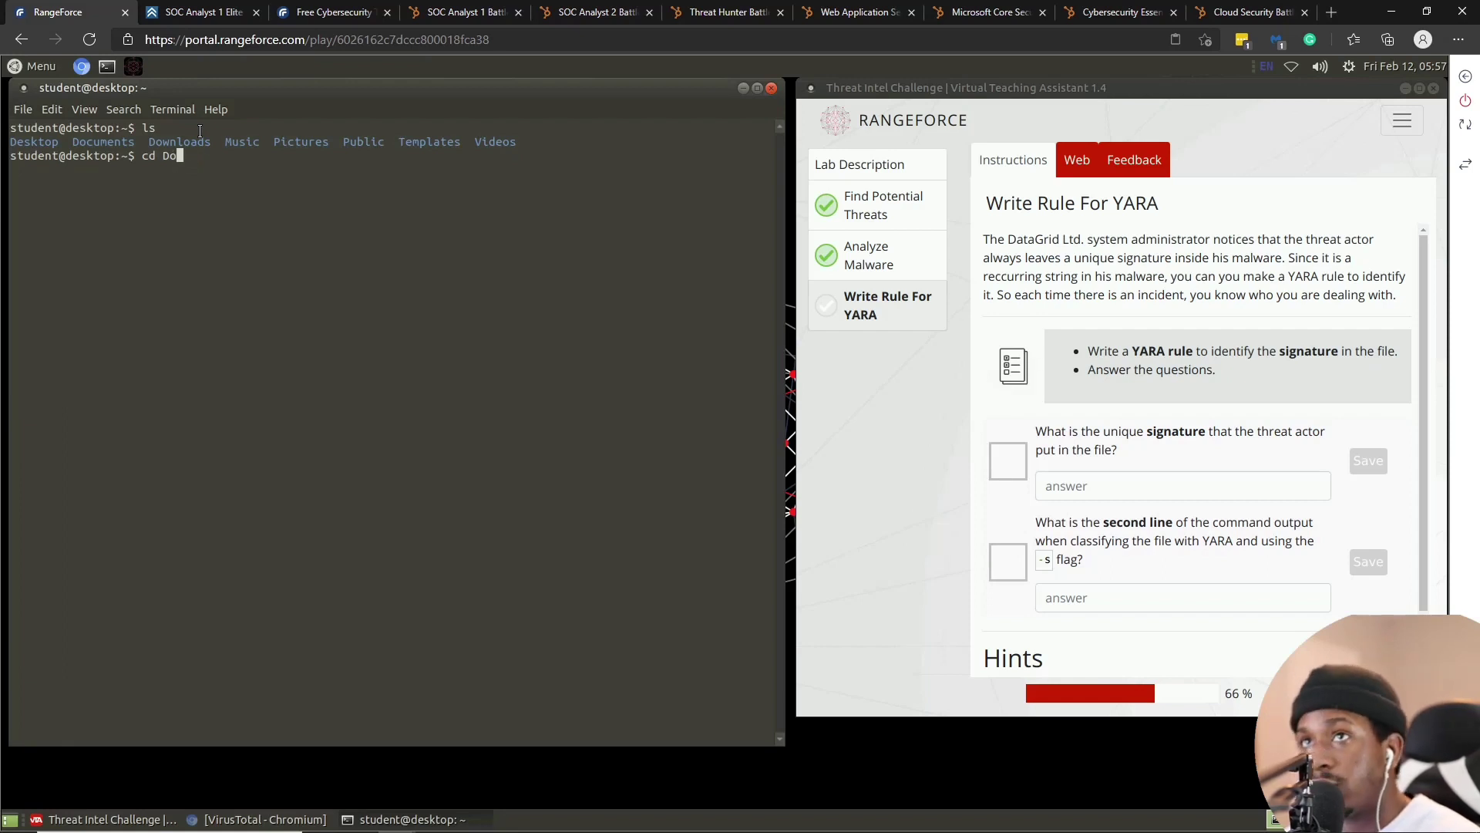
pyautogui.write('wnloads')
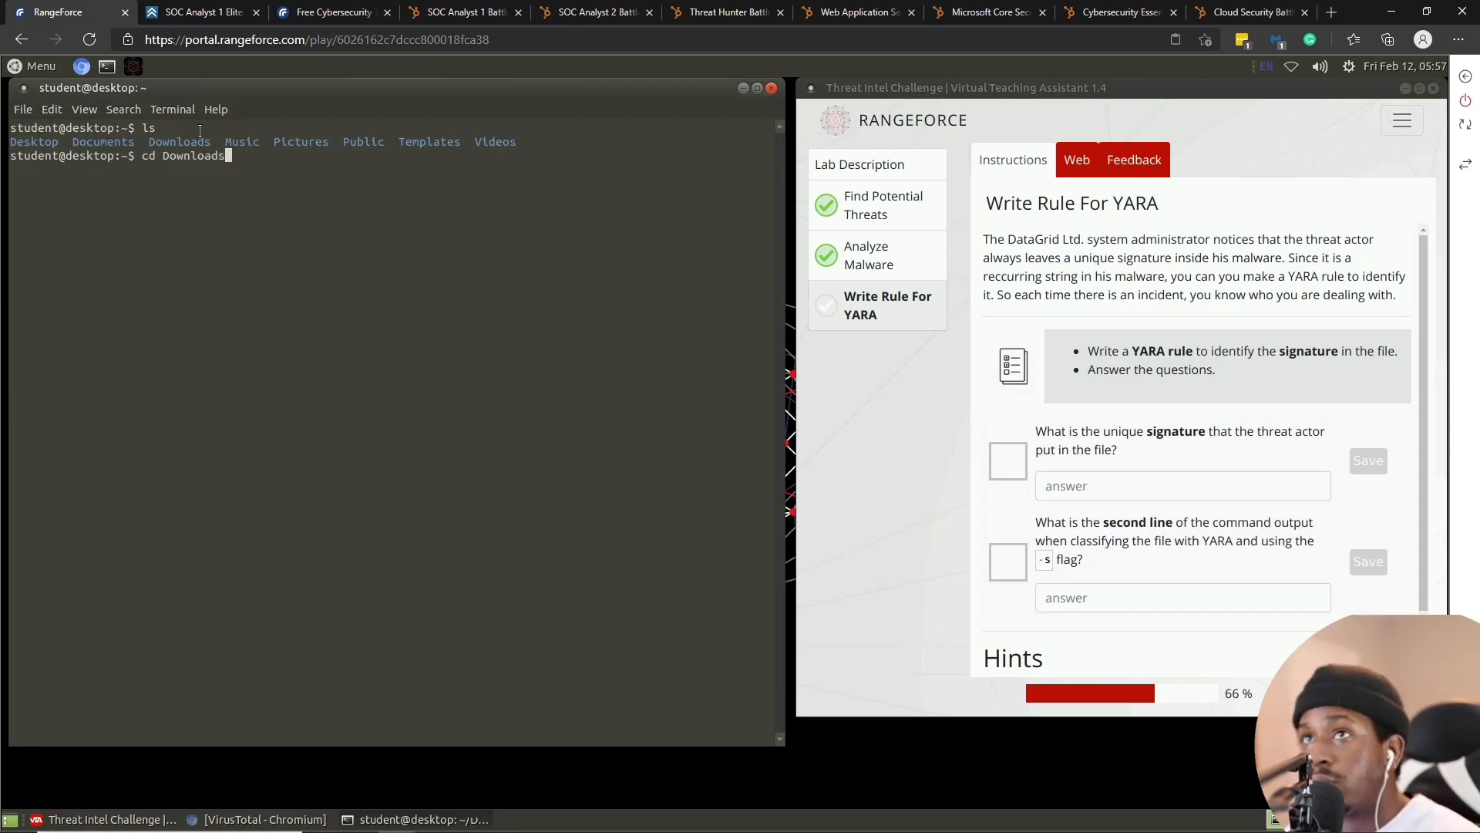
pyautogui.press('Return')
pyautogui.write('ls')
pyautogui.press('Return')
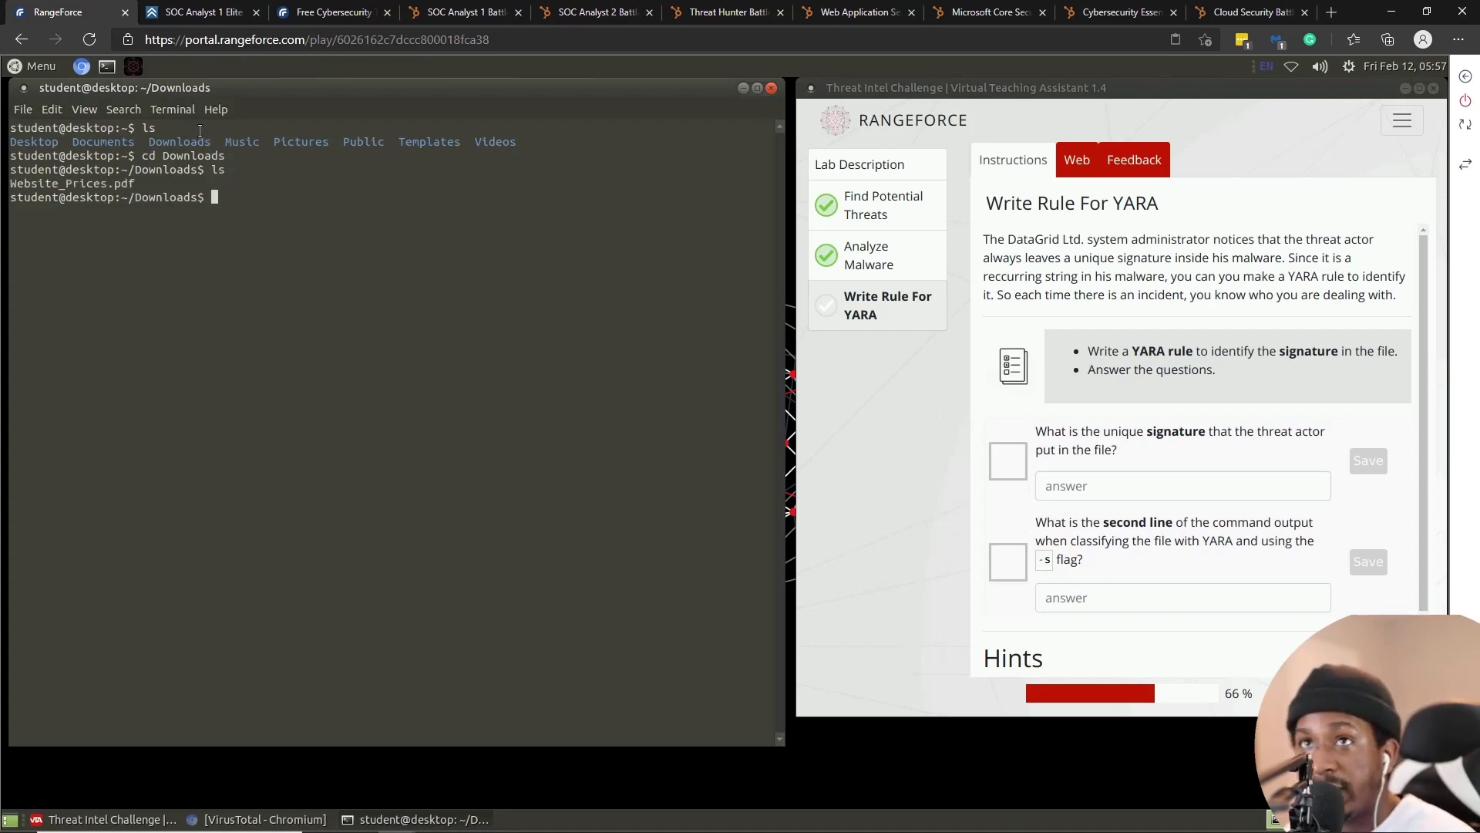
# - Run strings on Website_Prices.pdf and look through the output for the threat actor's signature
pyautogui.write('strings')
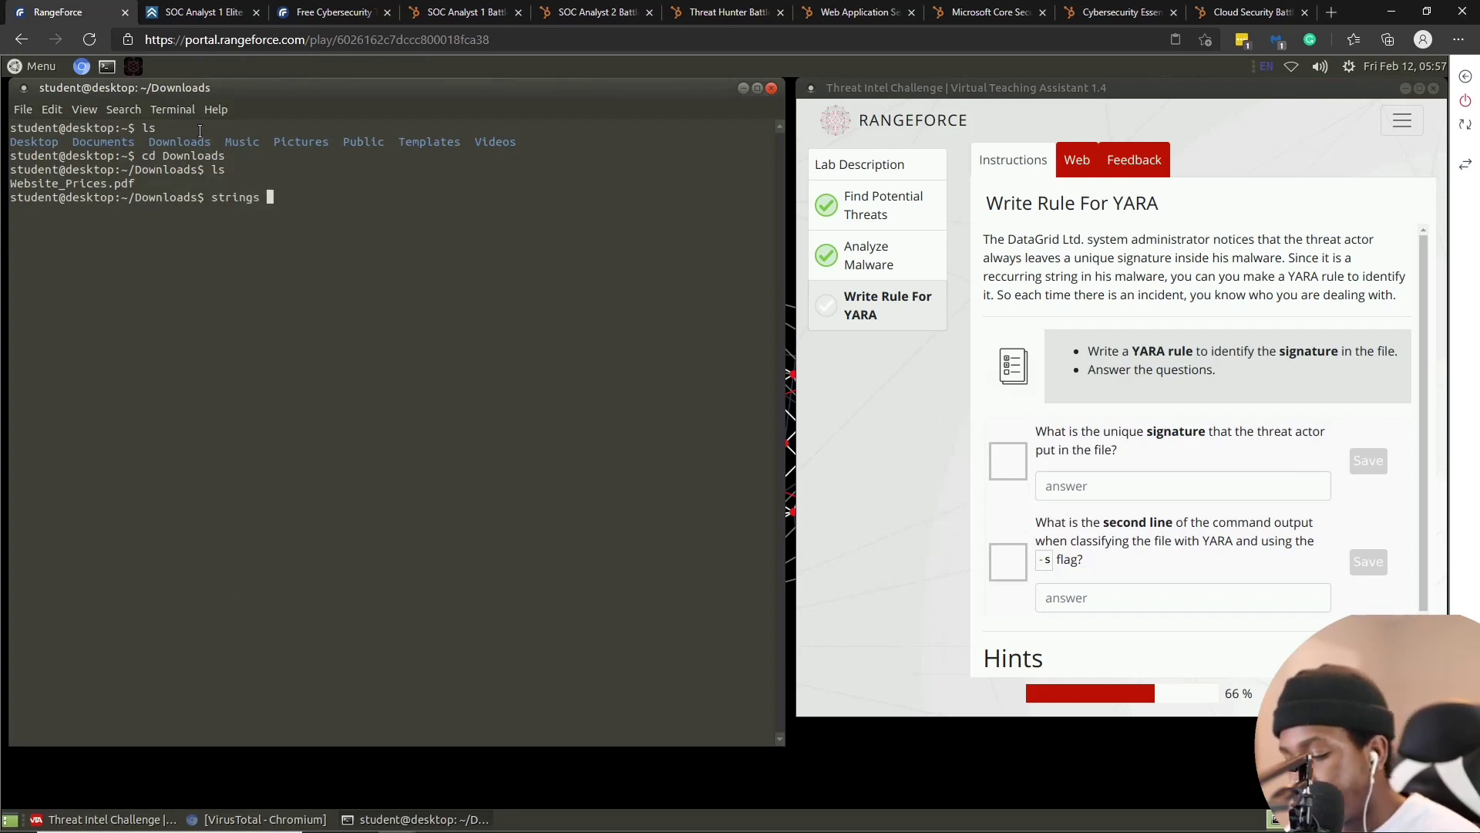
pyautogui.write(' W')
pyautogui.press('Tab')
pyautogui.press('Return')
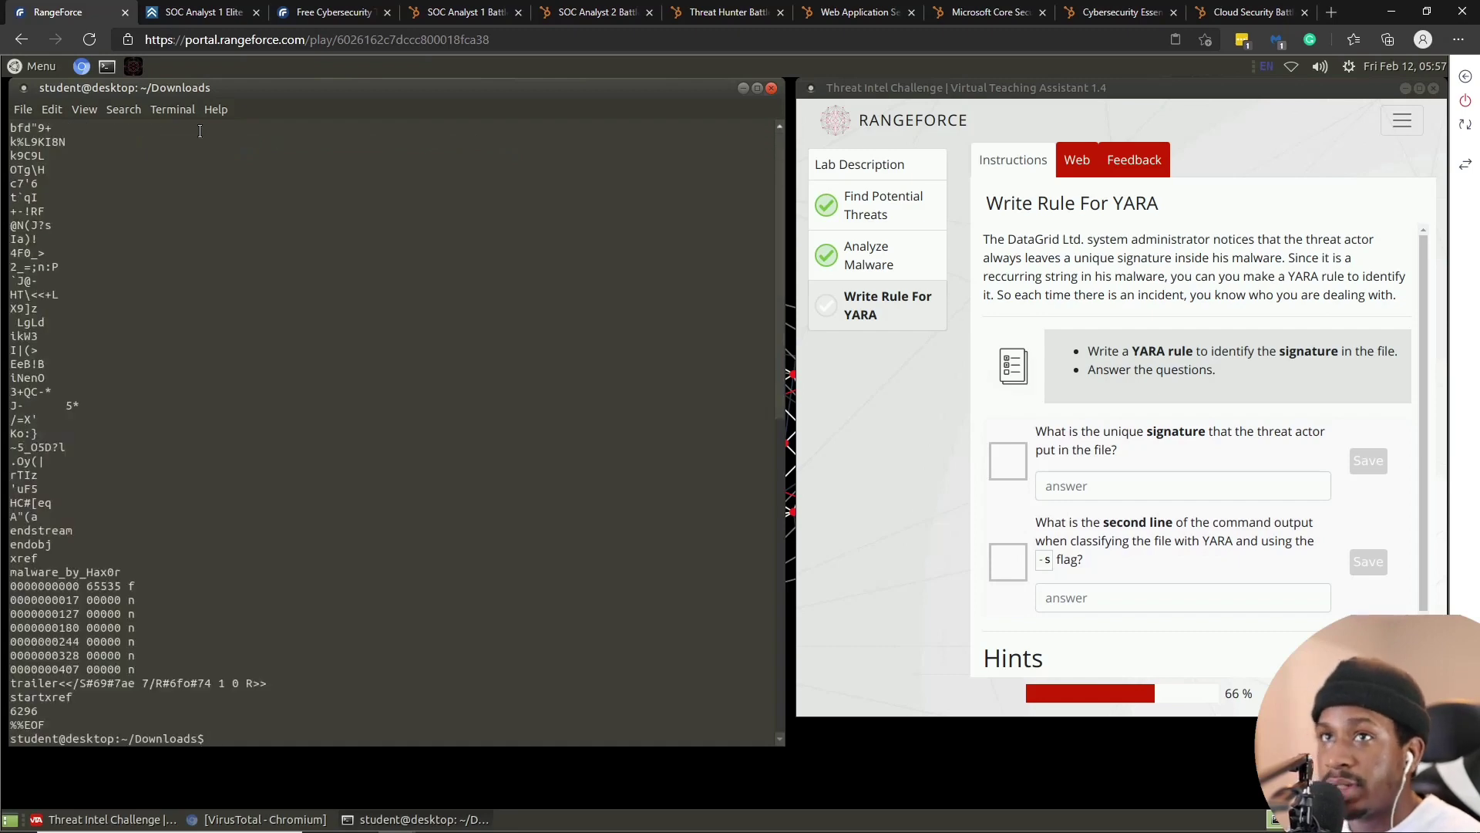
pyautogui.scroll(12, 243, 303)
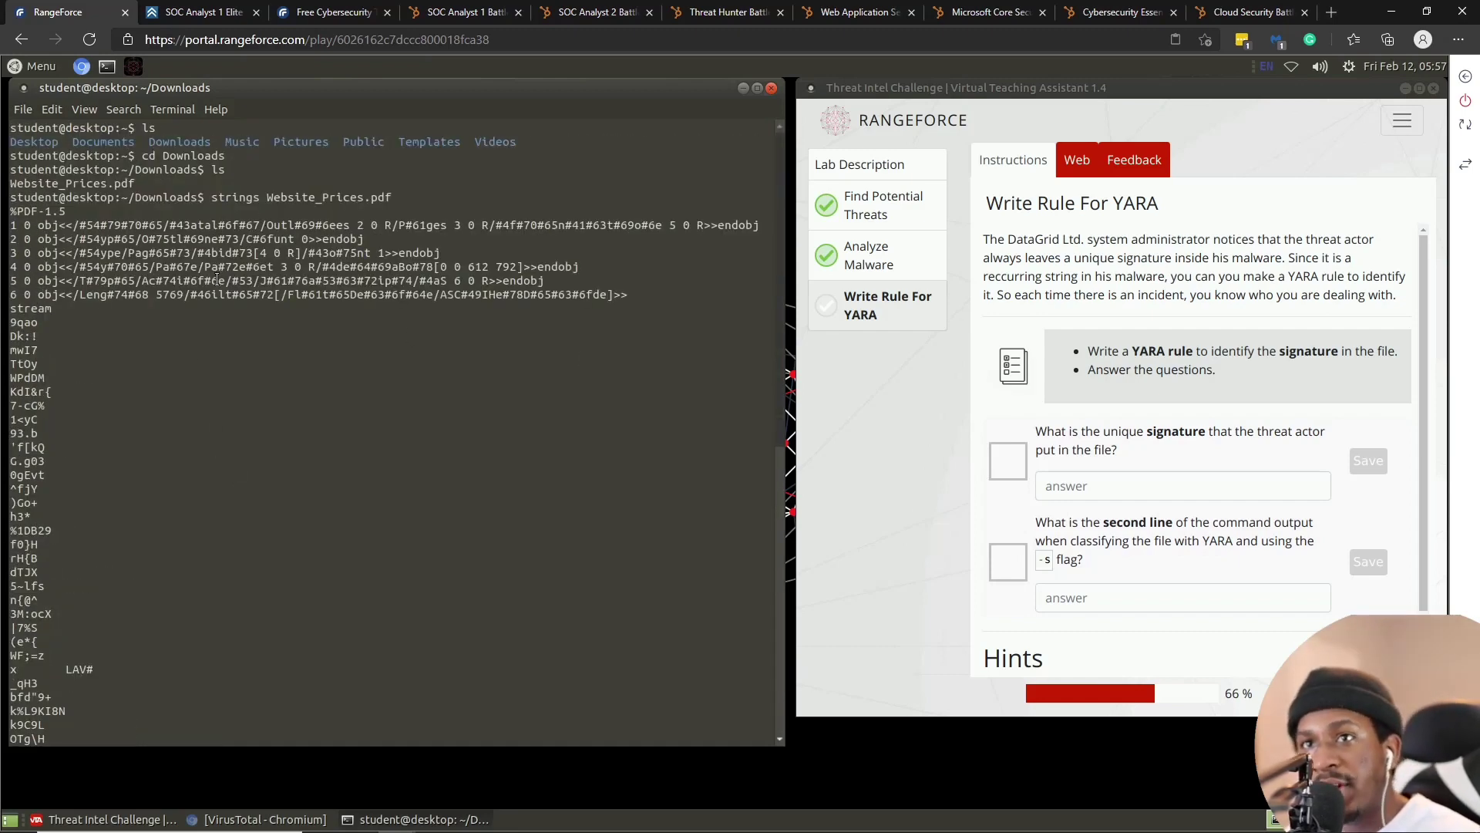
pyautogui.scroll(-2, 105, 262)
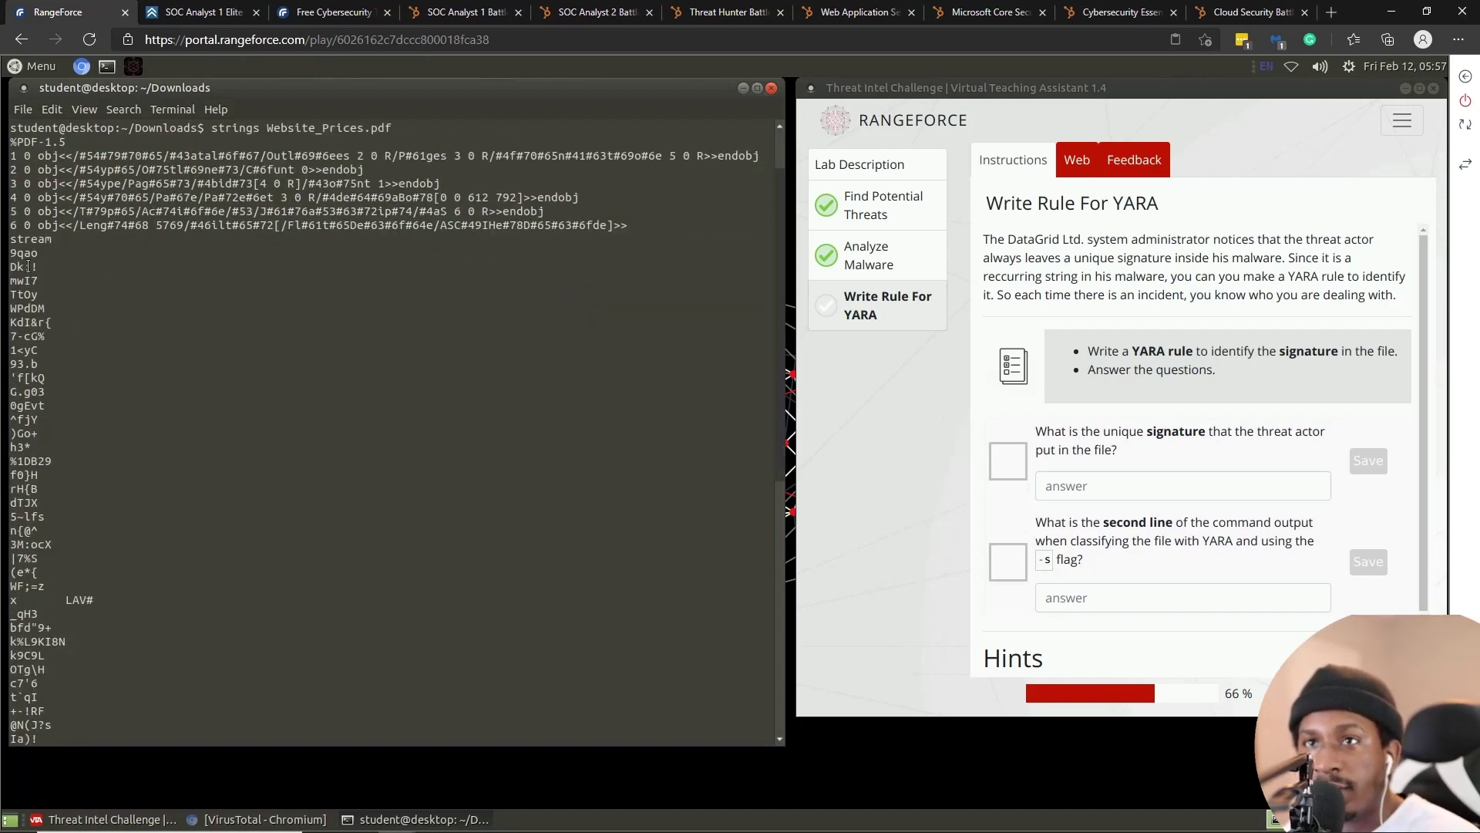
pyautogui.scroll(-12, 21, 436)
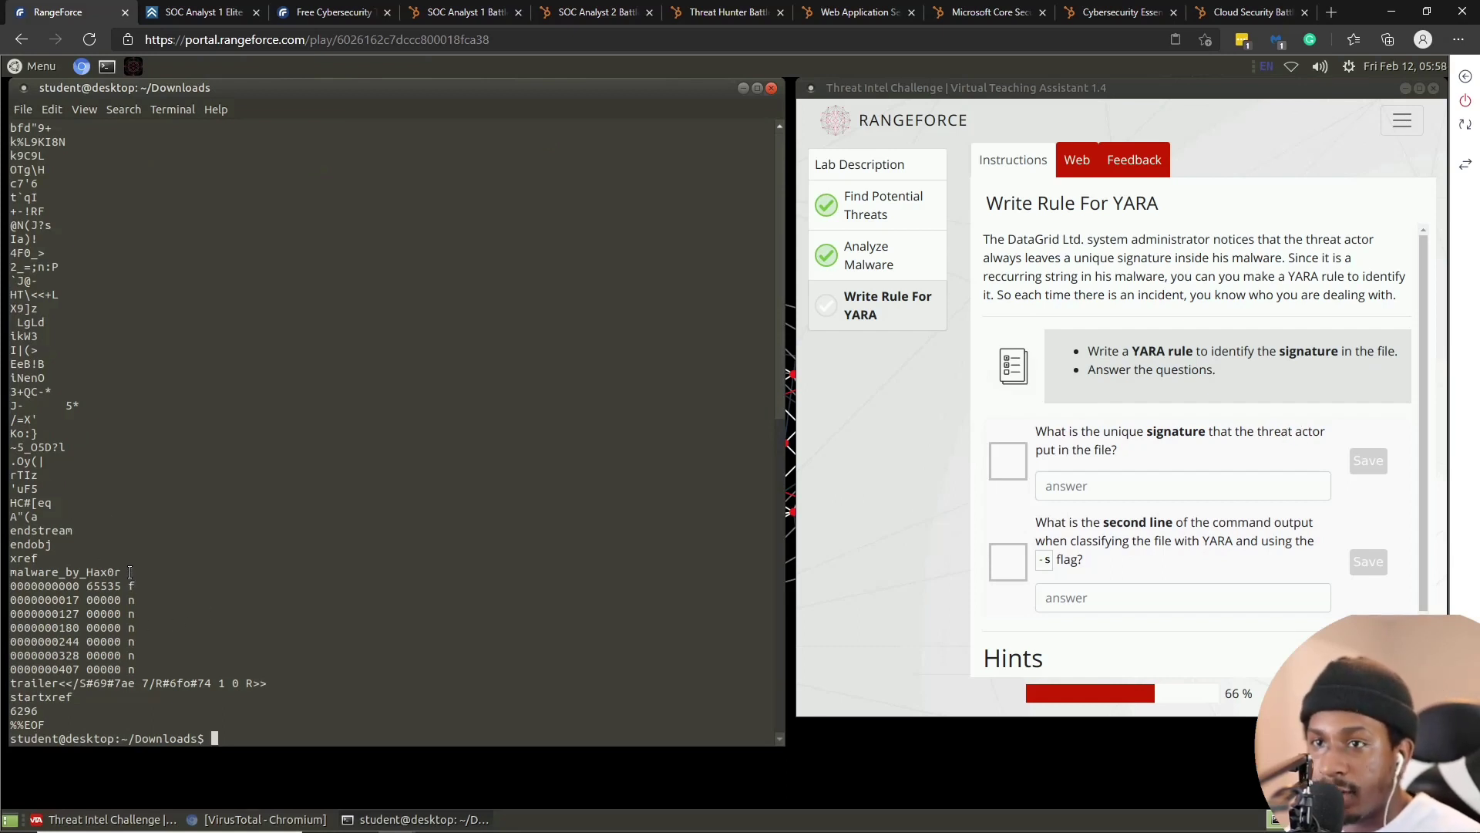
# - Copy malware_by_Hax0r from the strings output and save it as the answer for the threat actor's unique signature
pyautogui.moveTo(130, 571); pyautogui.dragTo(13, 567)
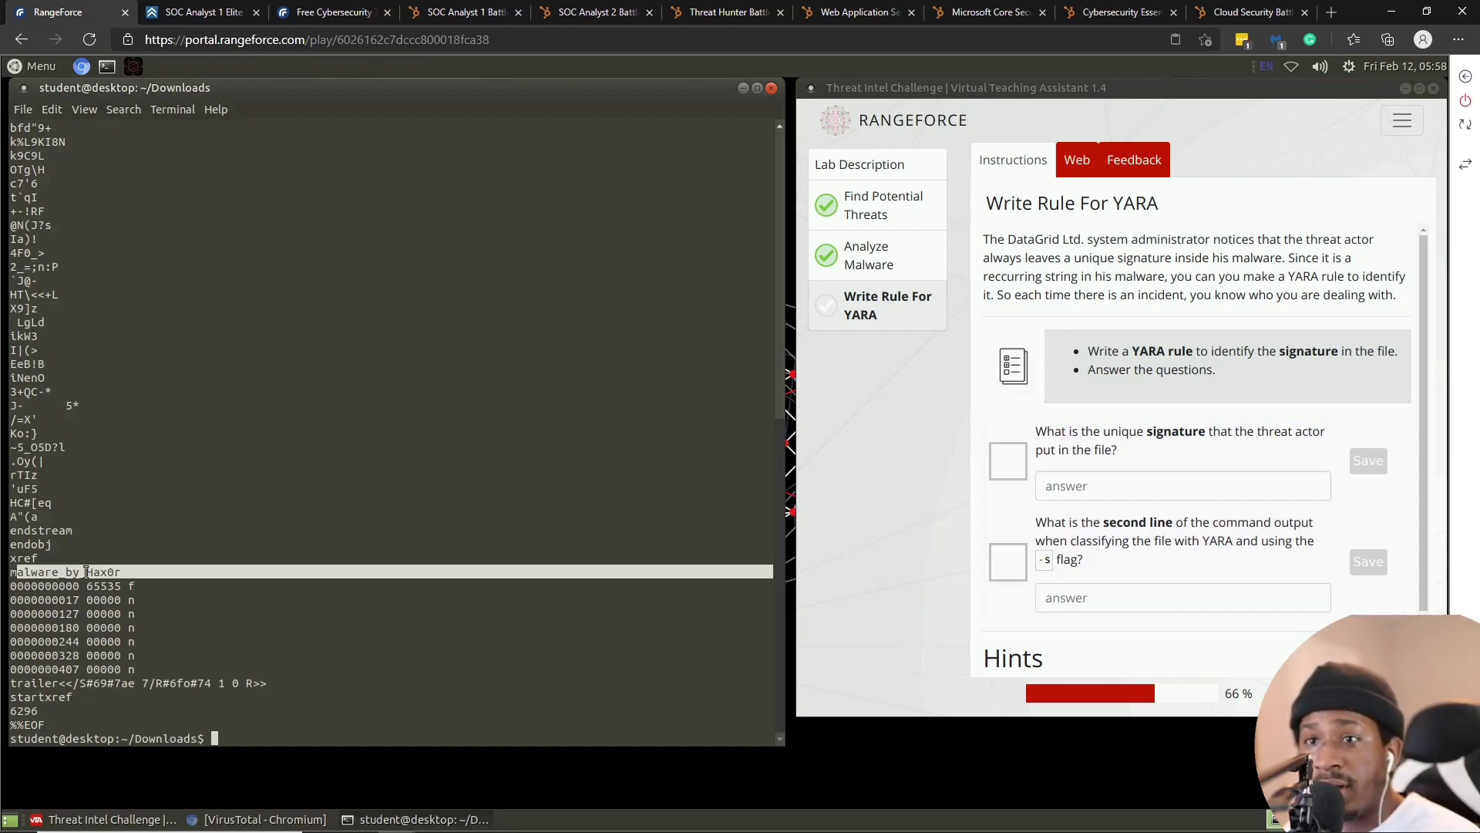
pyautogui.click(16, 569)
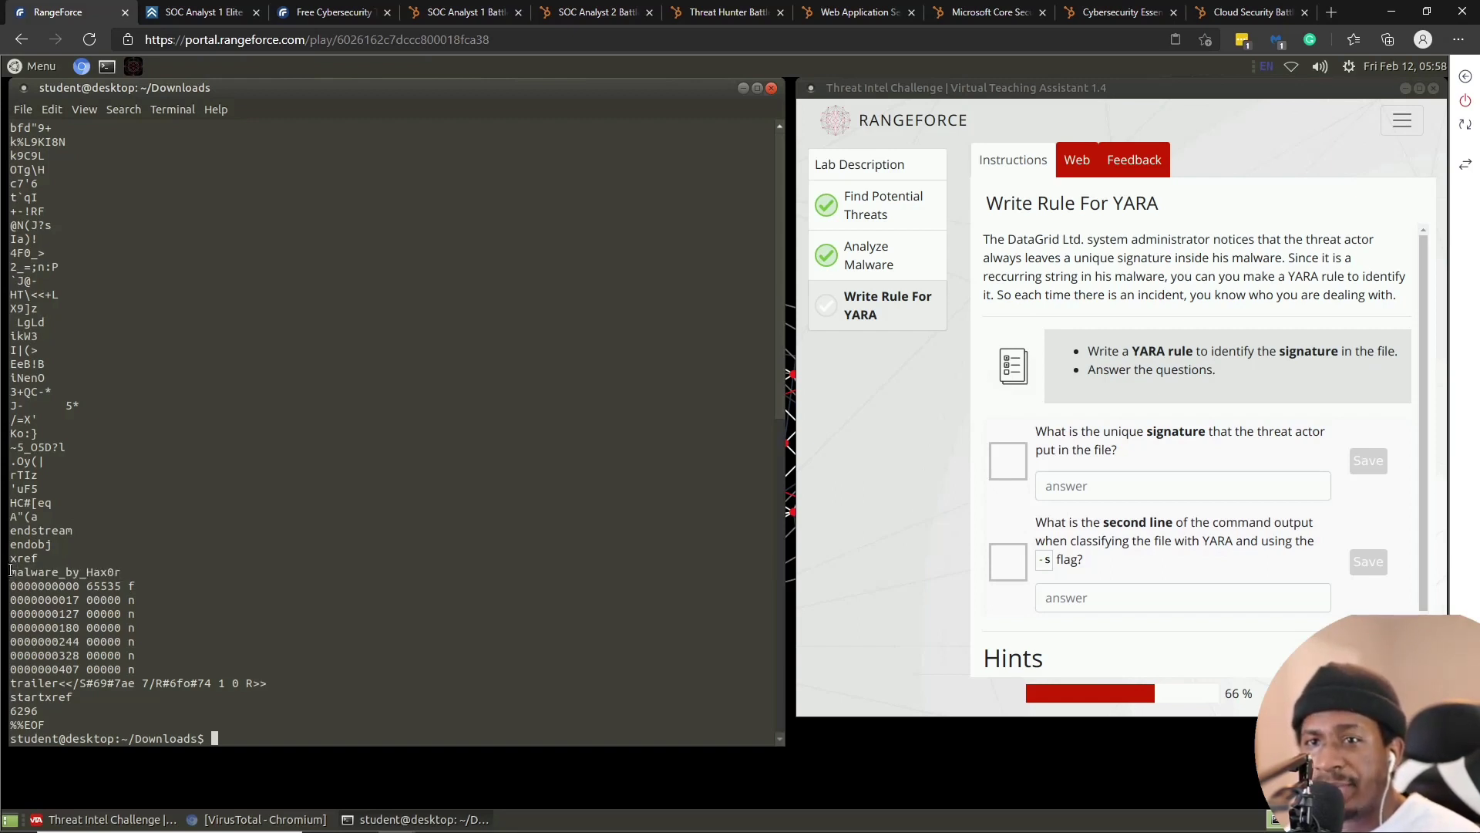
pyautogui.moveTo(10, 571); pyautogui.dragTo(119, 574)
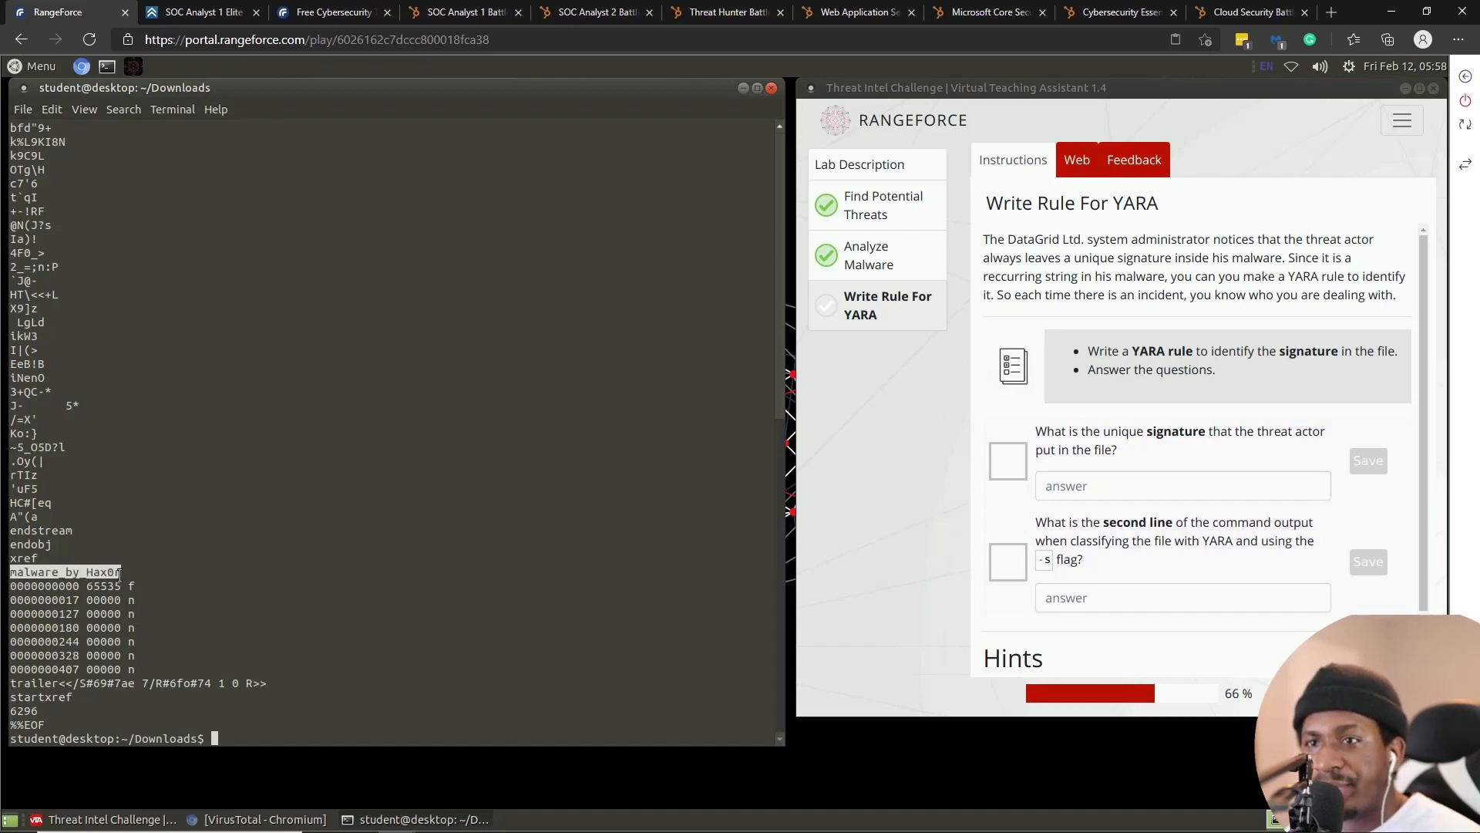
pyautogui.rightClick(120, 574)
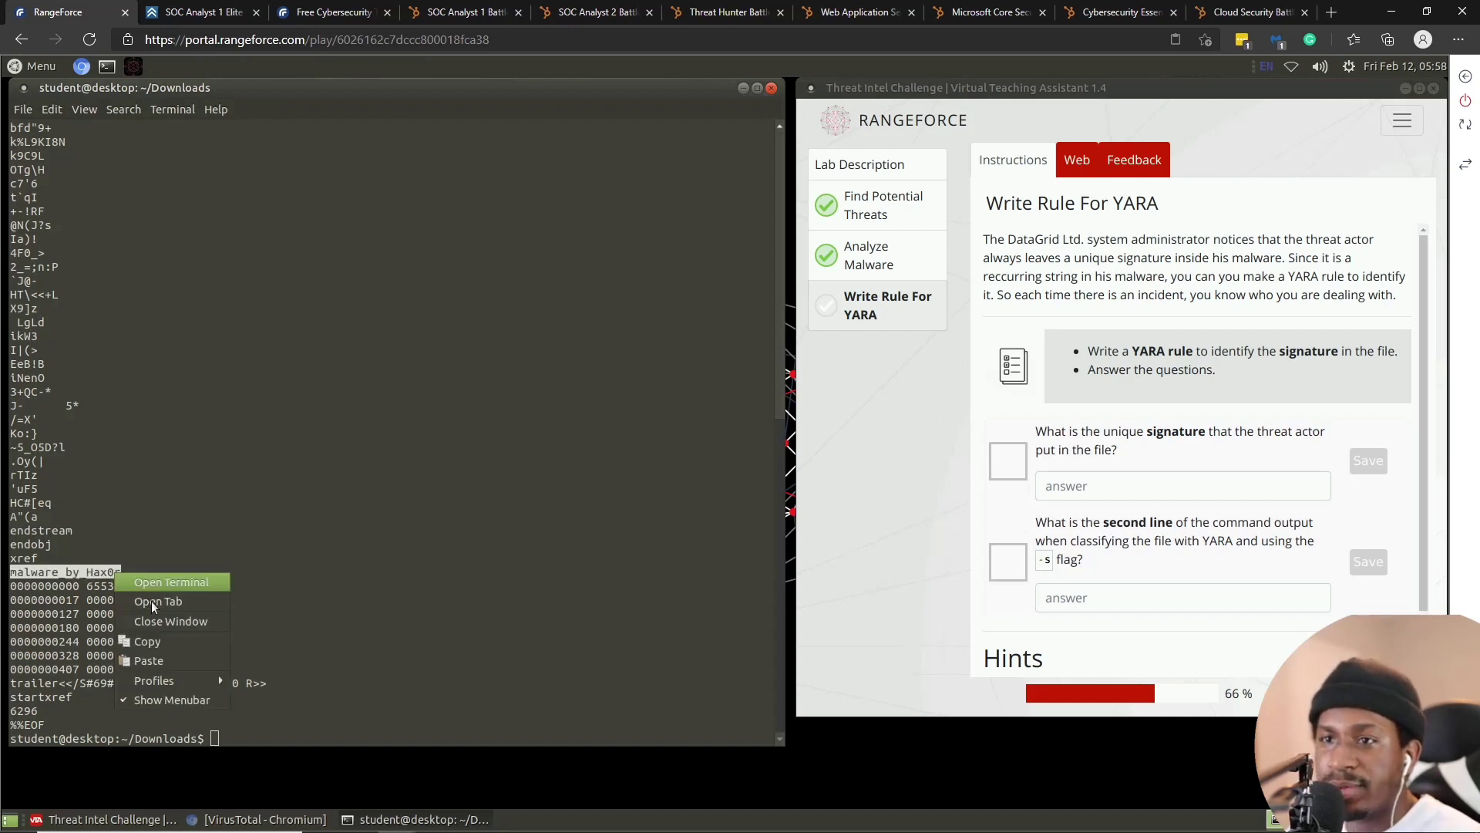
pyautogui.click(159, 640)
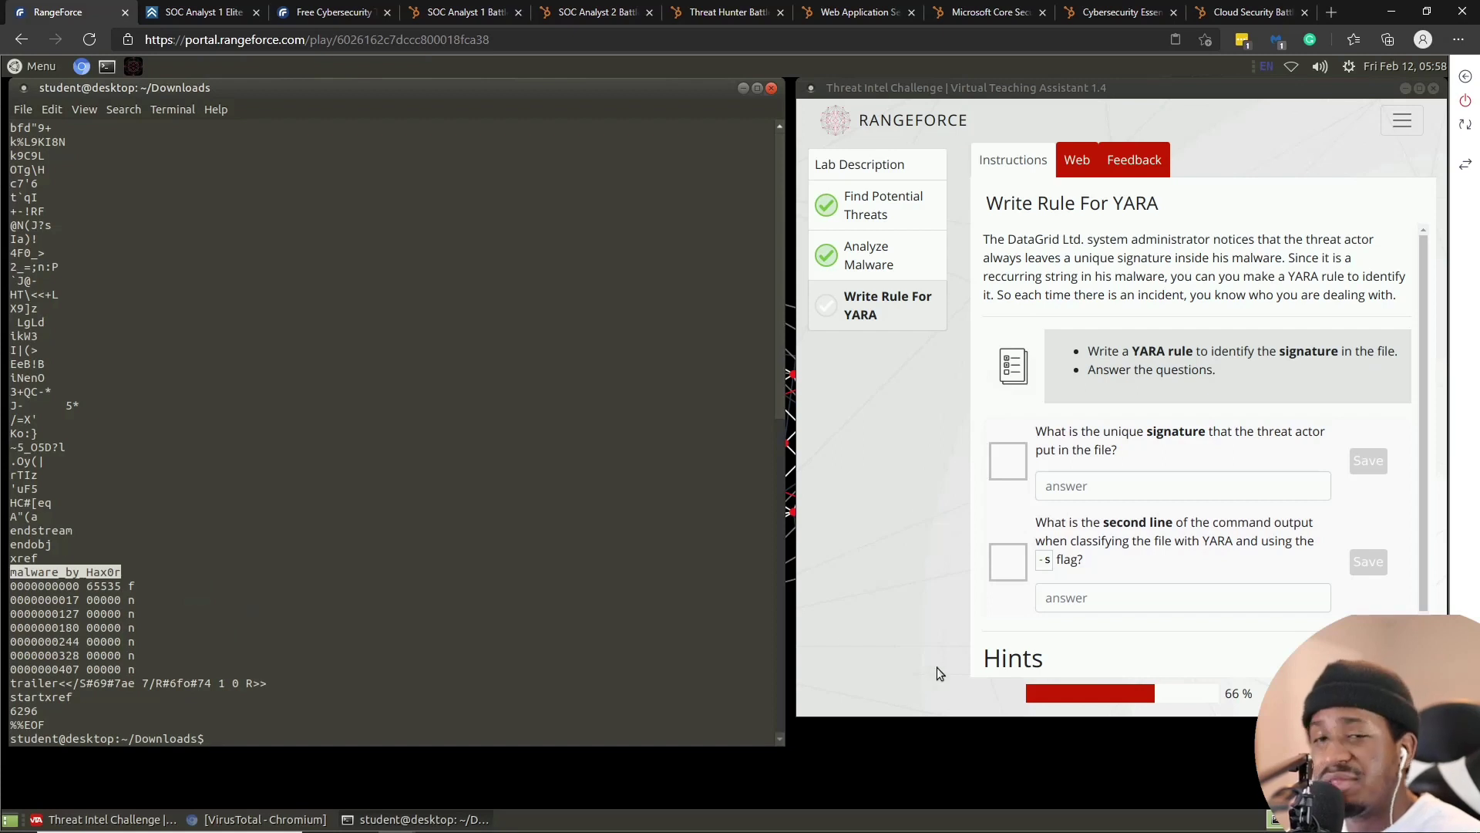
pyautogui.click(1108, 486)
pyautogui.rightClick(1110, 491)
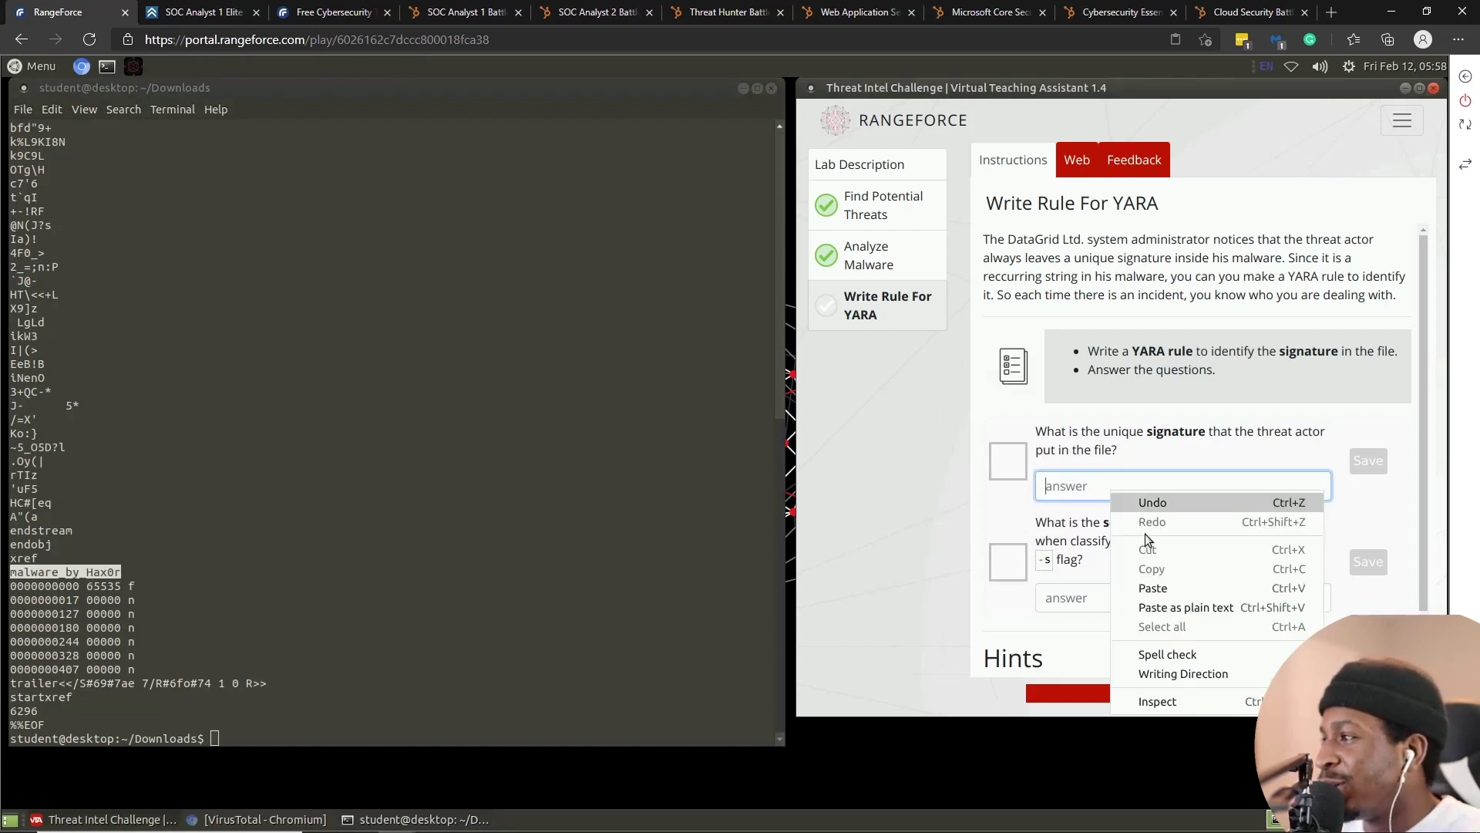
pyautogui.click(1160, 588)
pyautogui.press('Return')
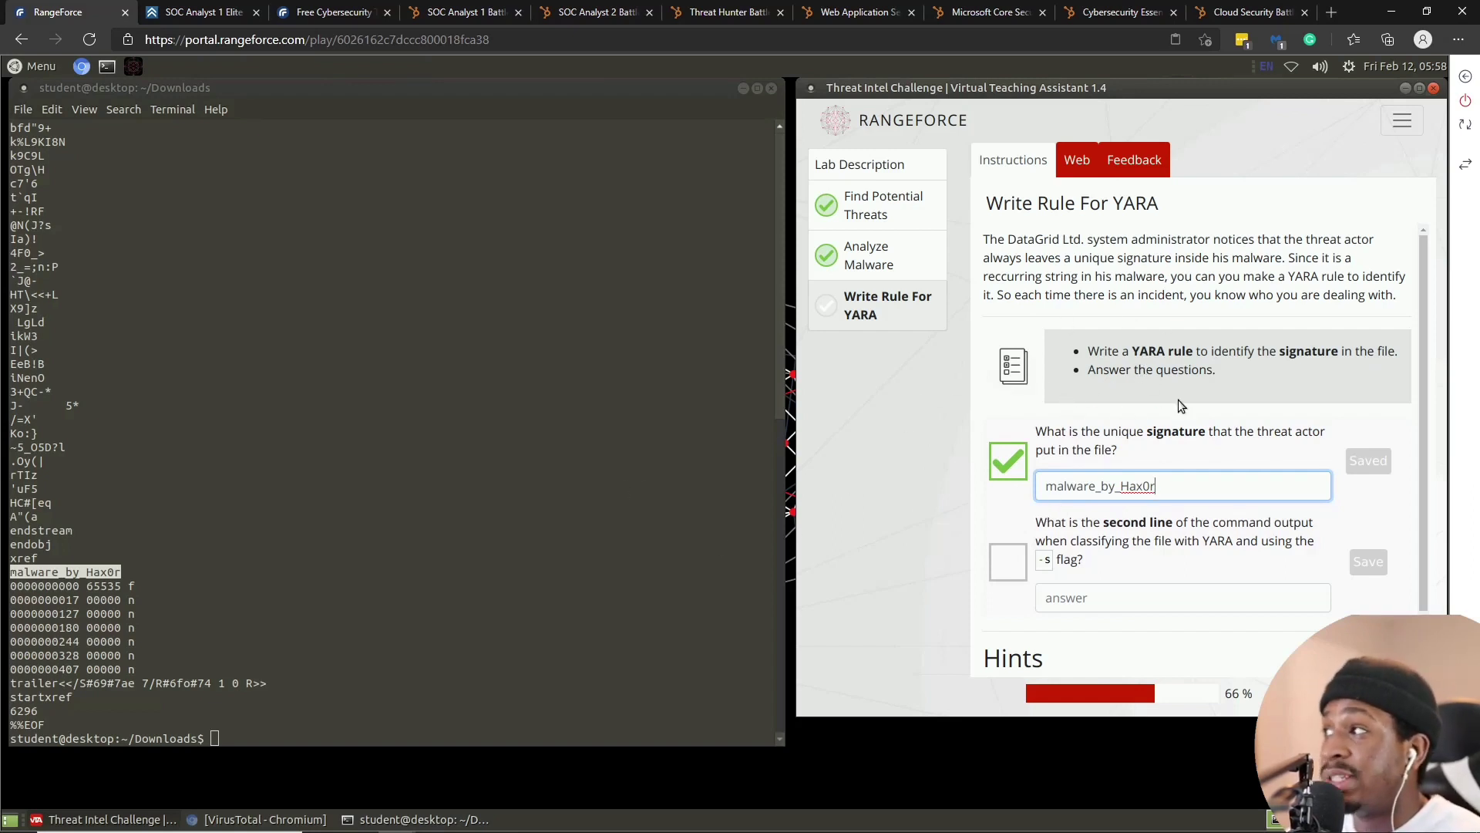
# - Bring the second YARA question fully into view and clear the terminal output
pyautogui.scroll(-1, 1215, 430)
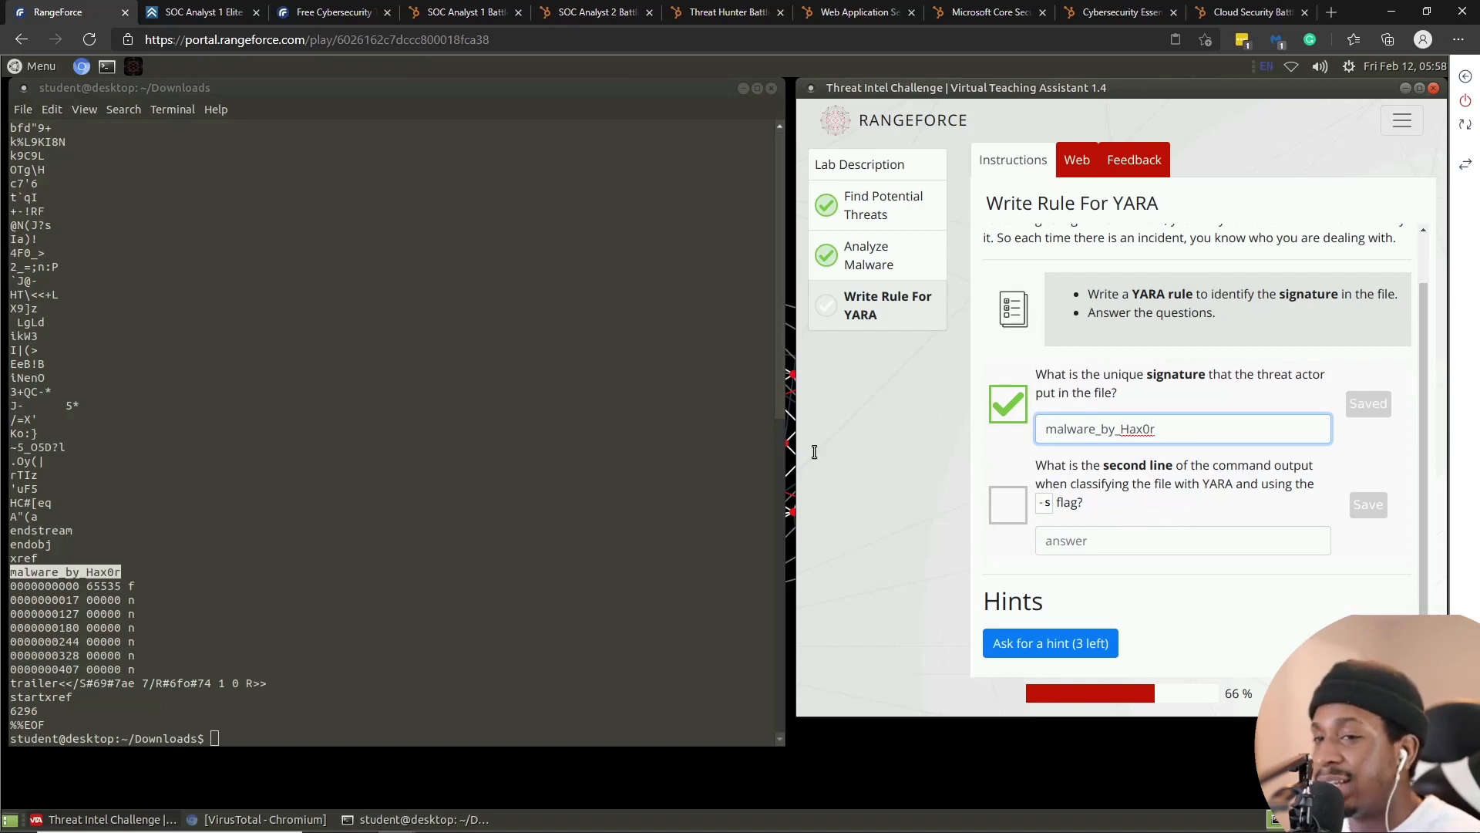
pyautogui.click(222, 736)
pyautogui.write('c')
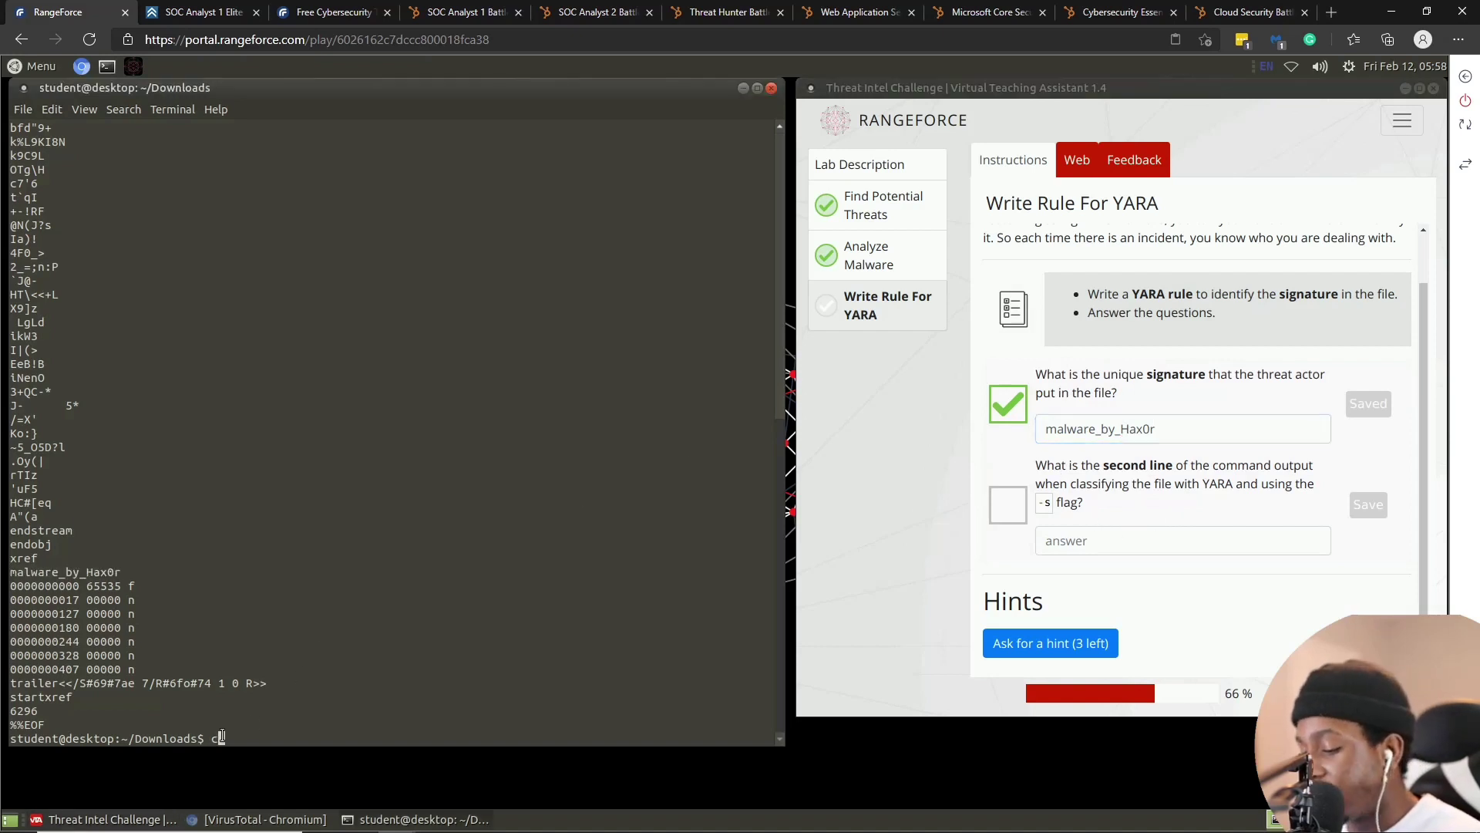
pyautogui.write('lear')
pyautogui.press('Return')
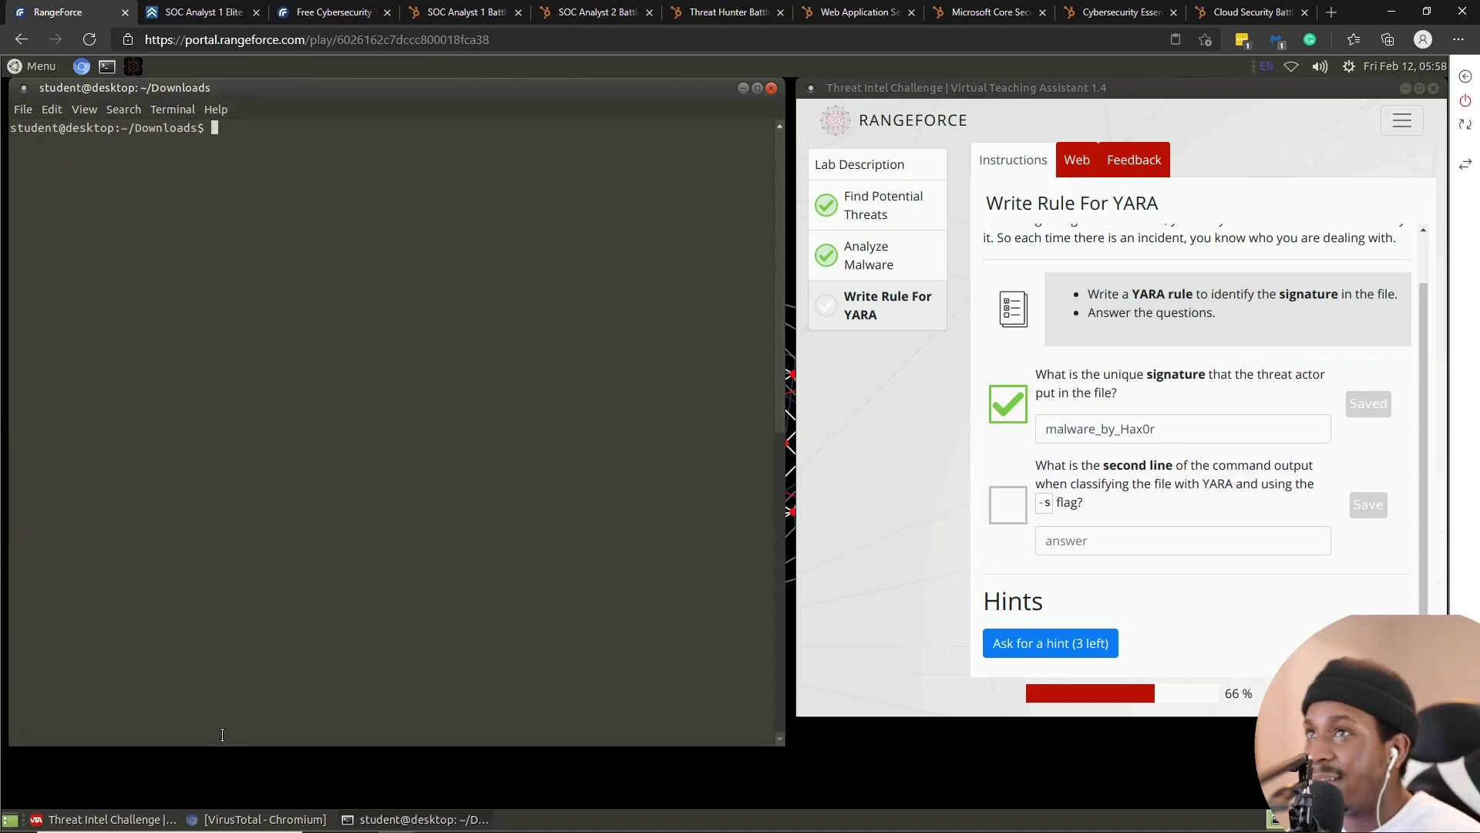
# - Create an empty file named rule.yar in the Downloads folder with touch
pyautogui.write('touch')
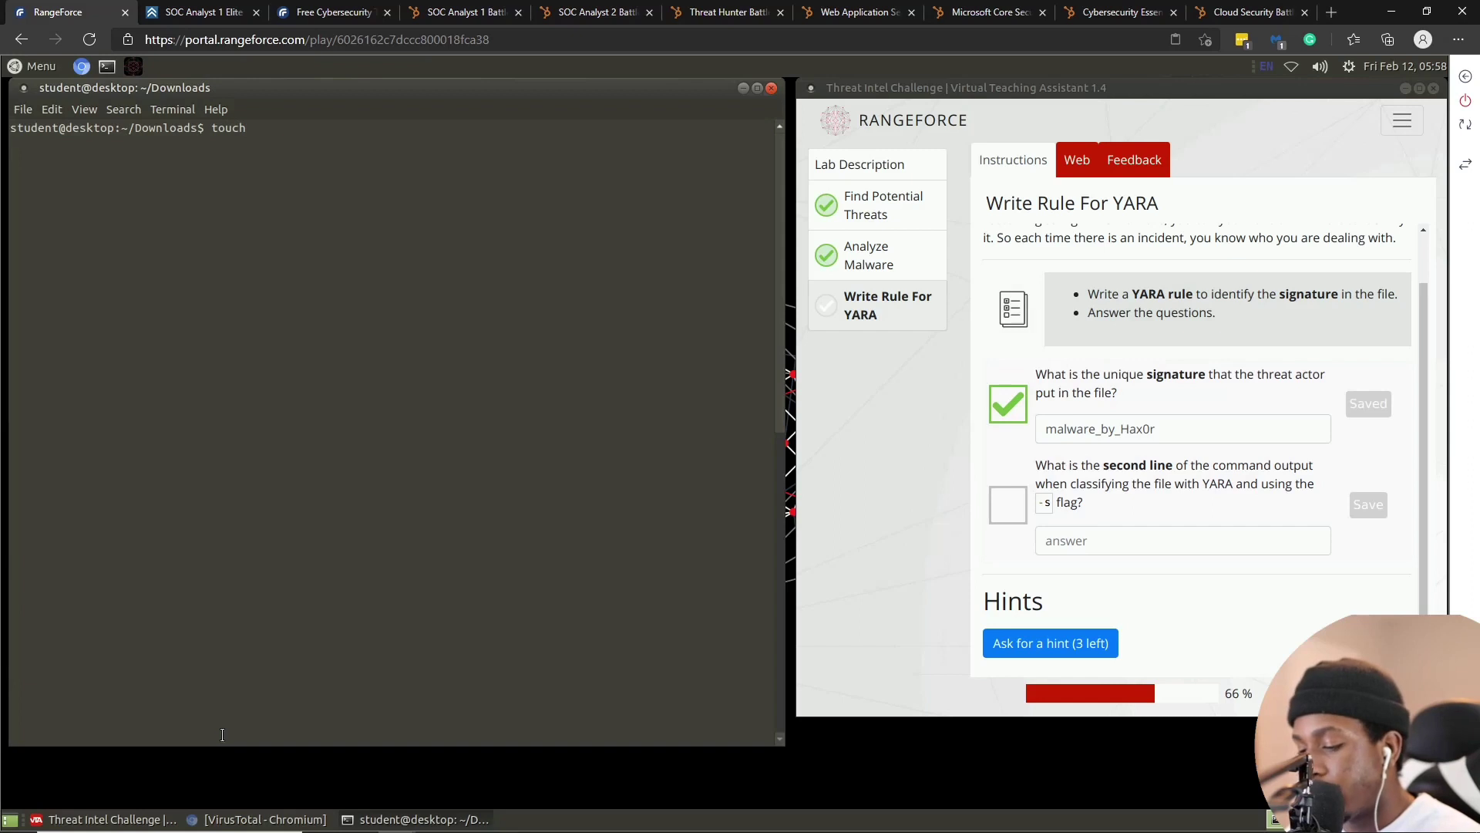
pyautogui.write('yar')
pyautogui.press('BackSpace')
pyautogui.press('BackSpace')
pyautogui.press('BackSpace')
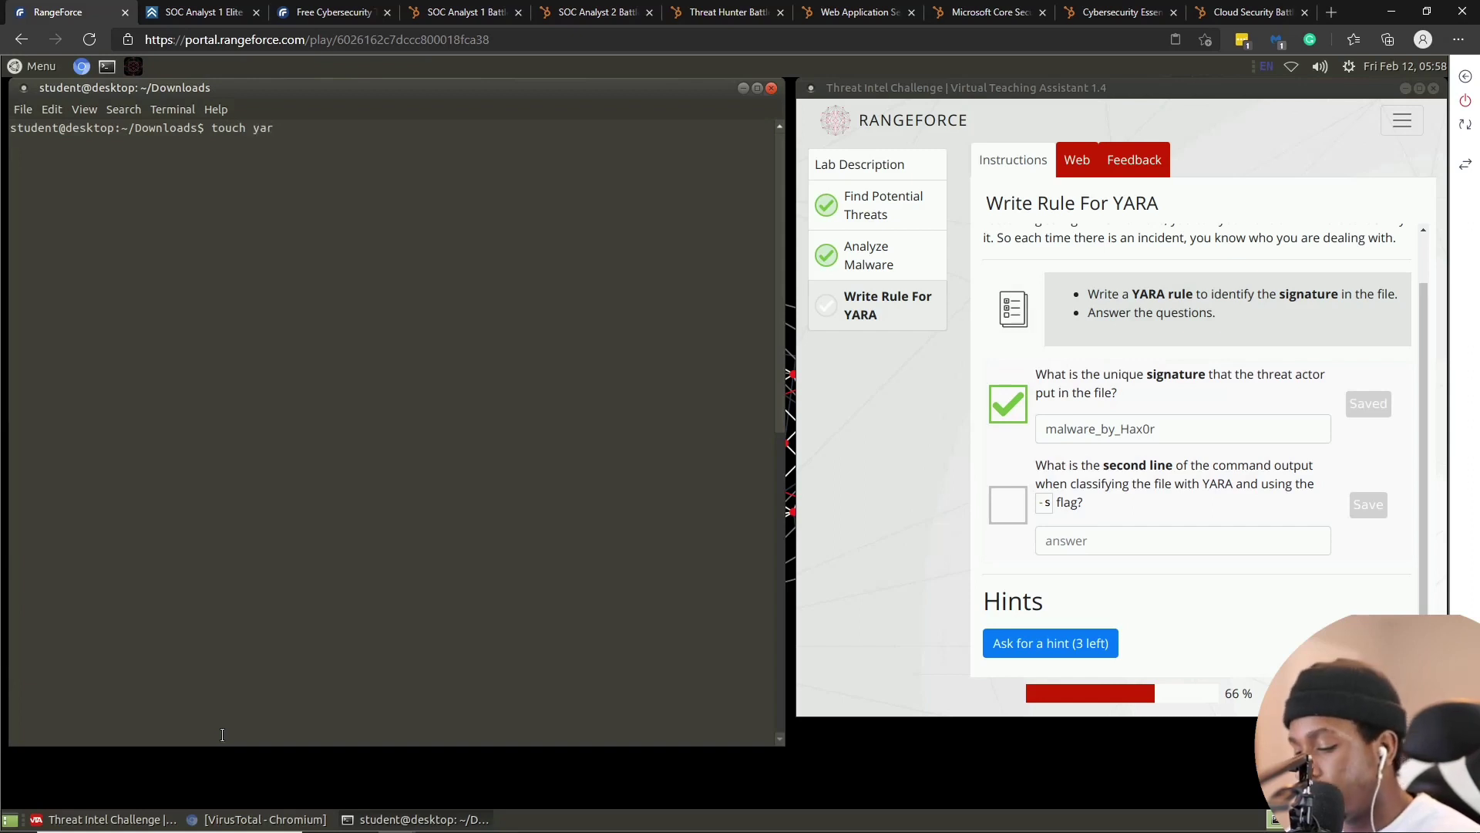
pyautogui.write('rulew')
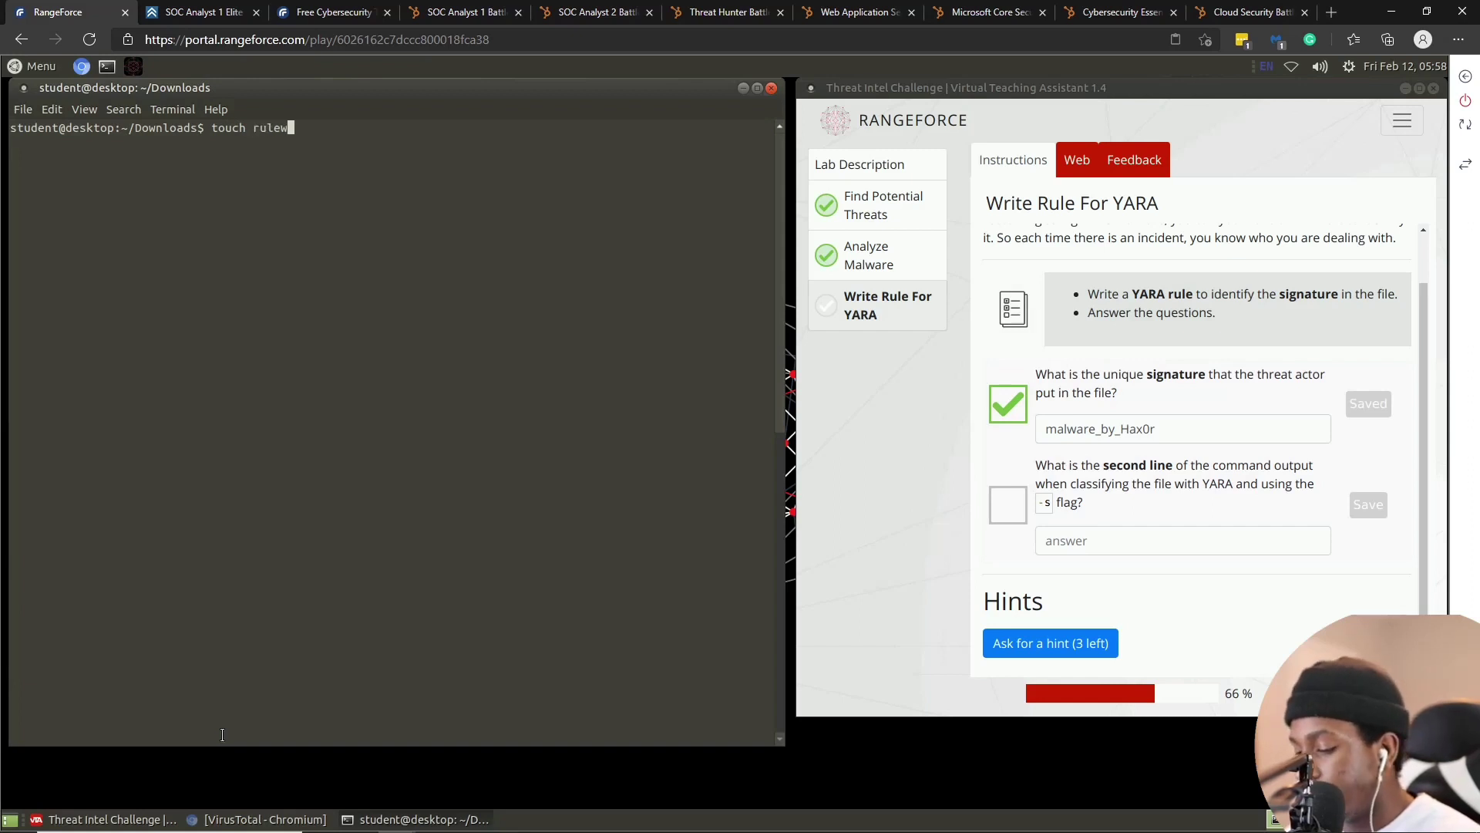
pyautogui.press('BackSpace')
pyautogui.write('.yar')
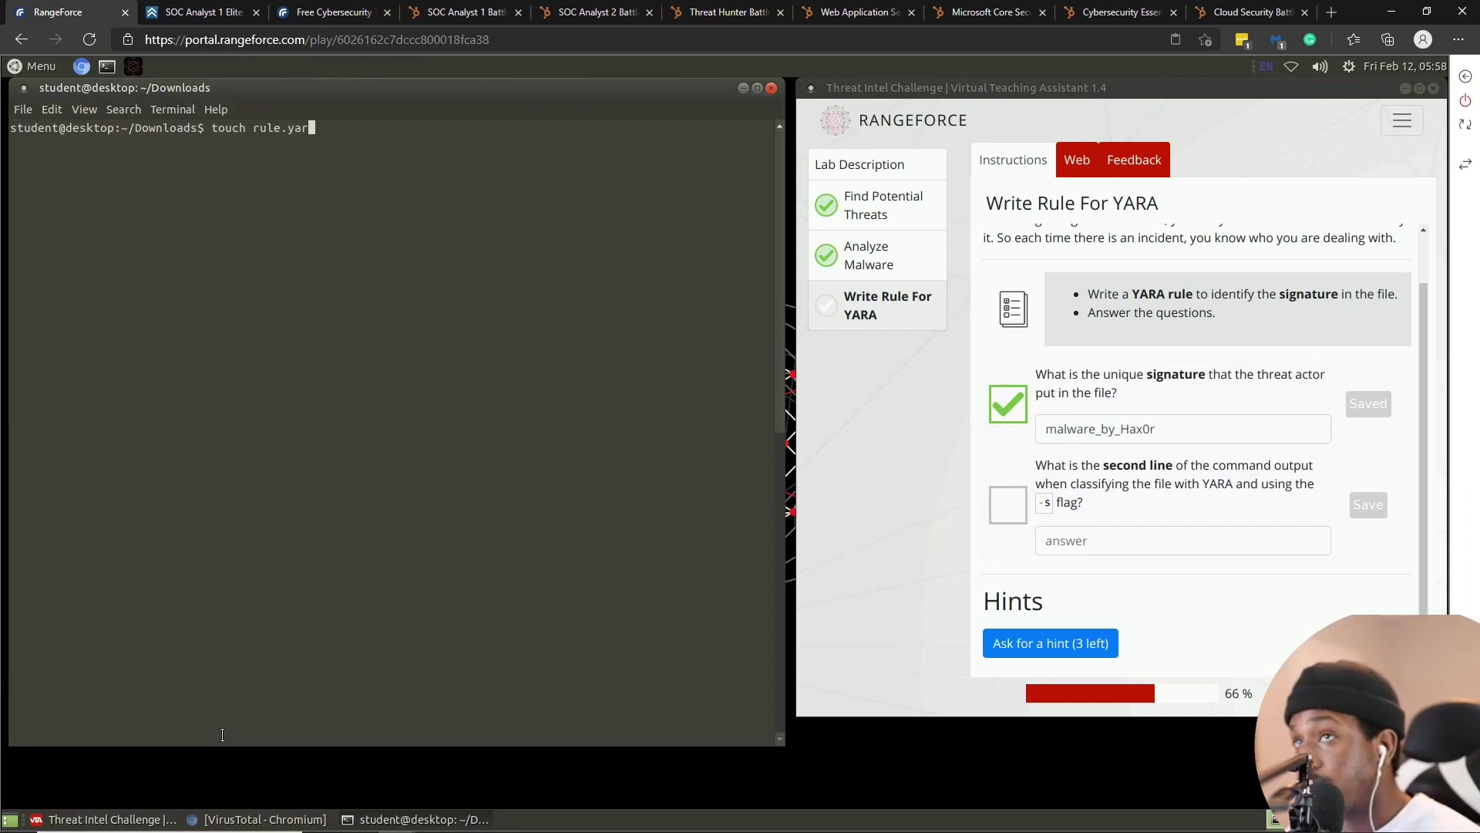
pyautogui.press('Return')
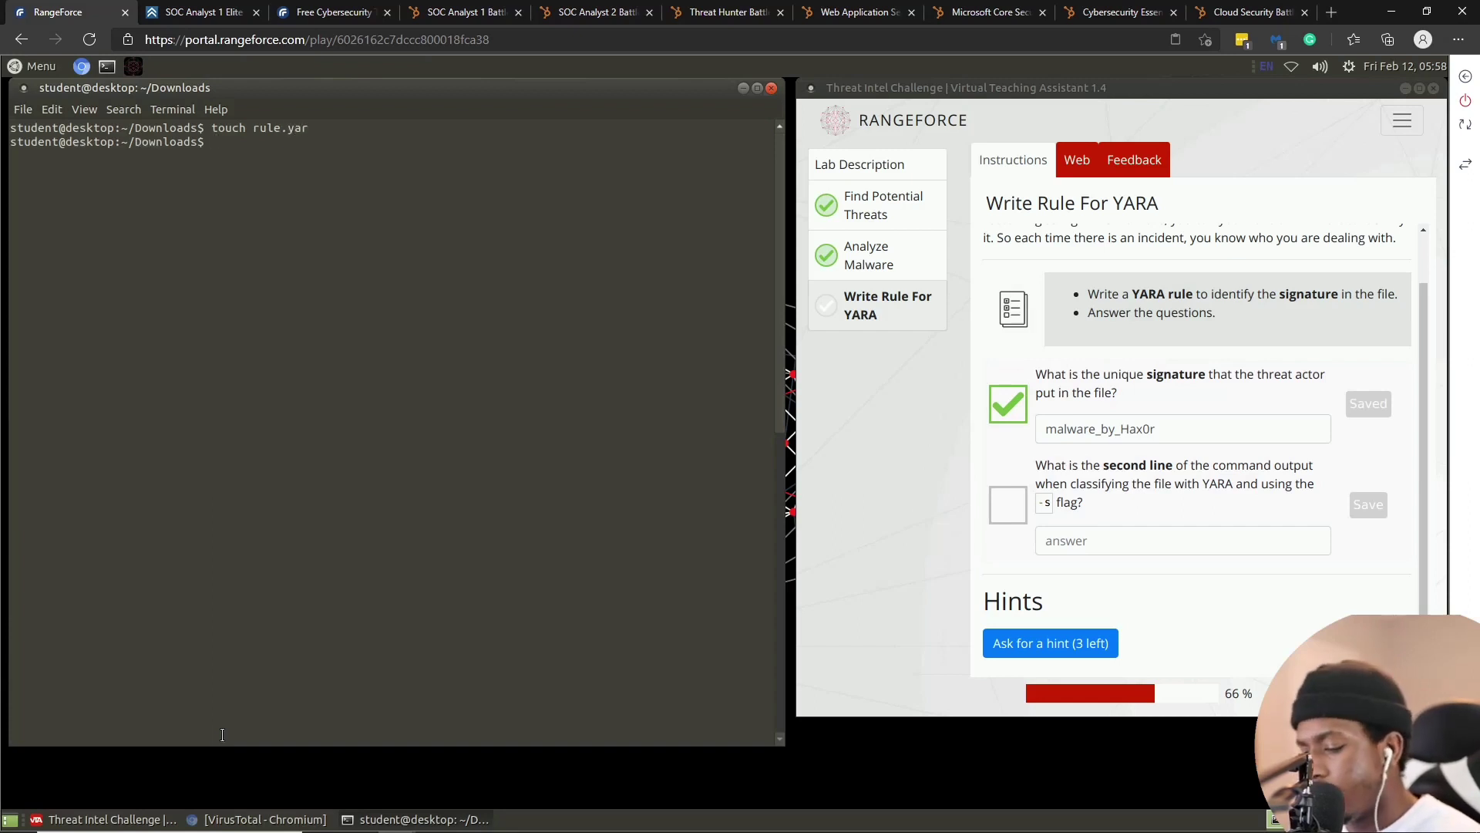
# - List the Downloads folder to check for the new rule file
pyautogui.write('sudo n')
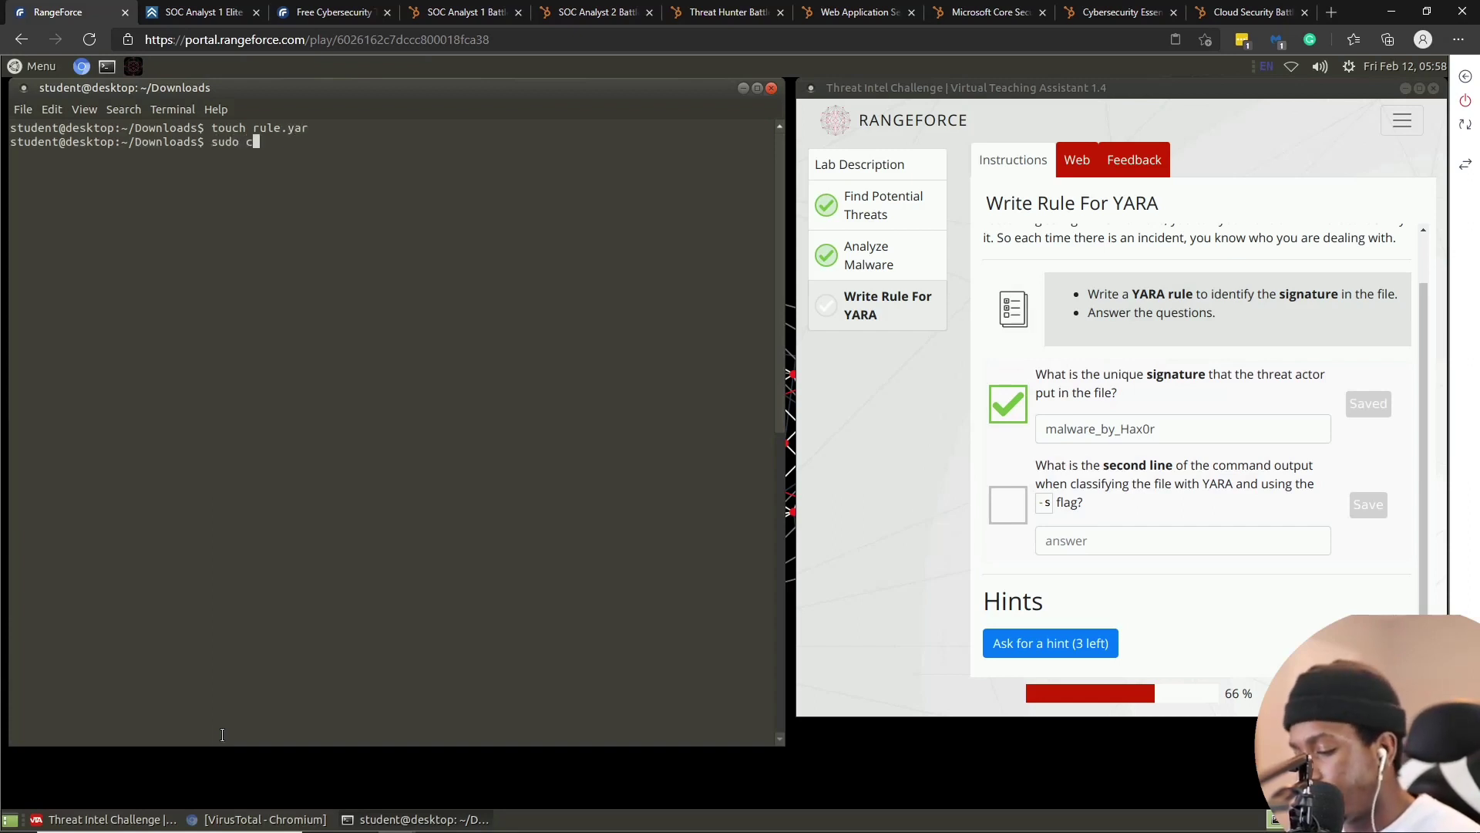
pyautogui.press('BackSpace')
pyautogui.press('BackSpace')
pyautogui.press('BackSpace')
pyautogui.press('BackSpace')
pyautogui.press('BackSpace')
pyautogui.press('BackSpace')
pyautogui.write('ls')
pyautogui.press('Return')
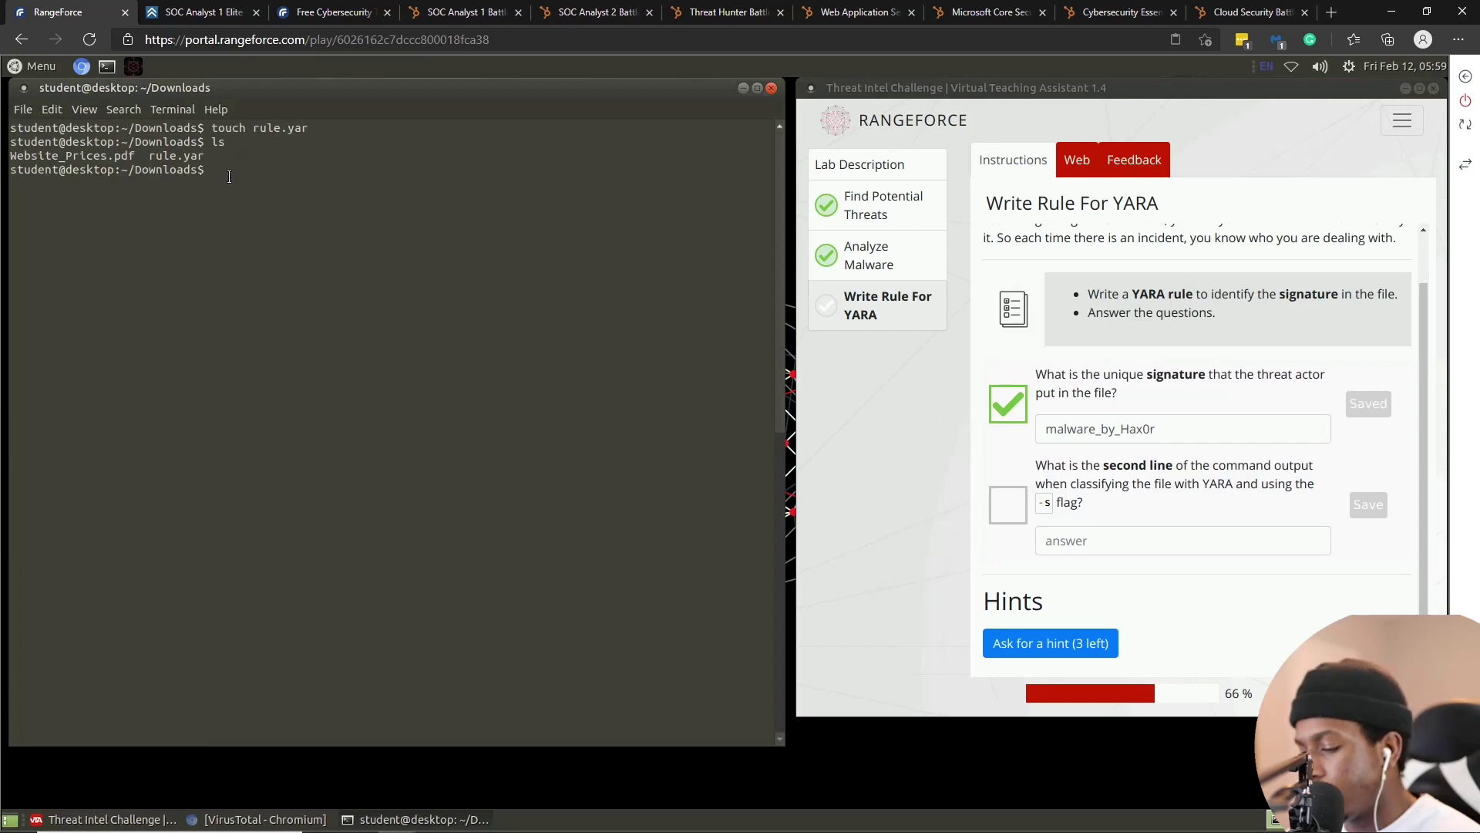
# - Open rule.yar for editing in Vim with superuser rights
pyautogui.write('sudo vim ')
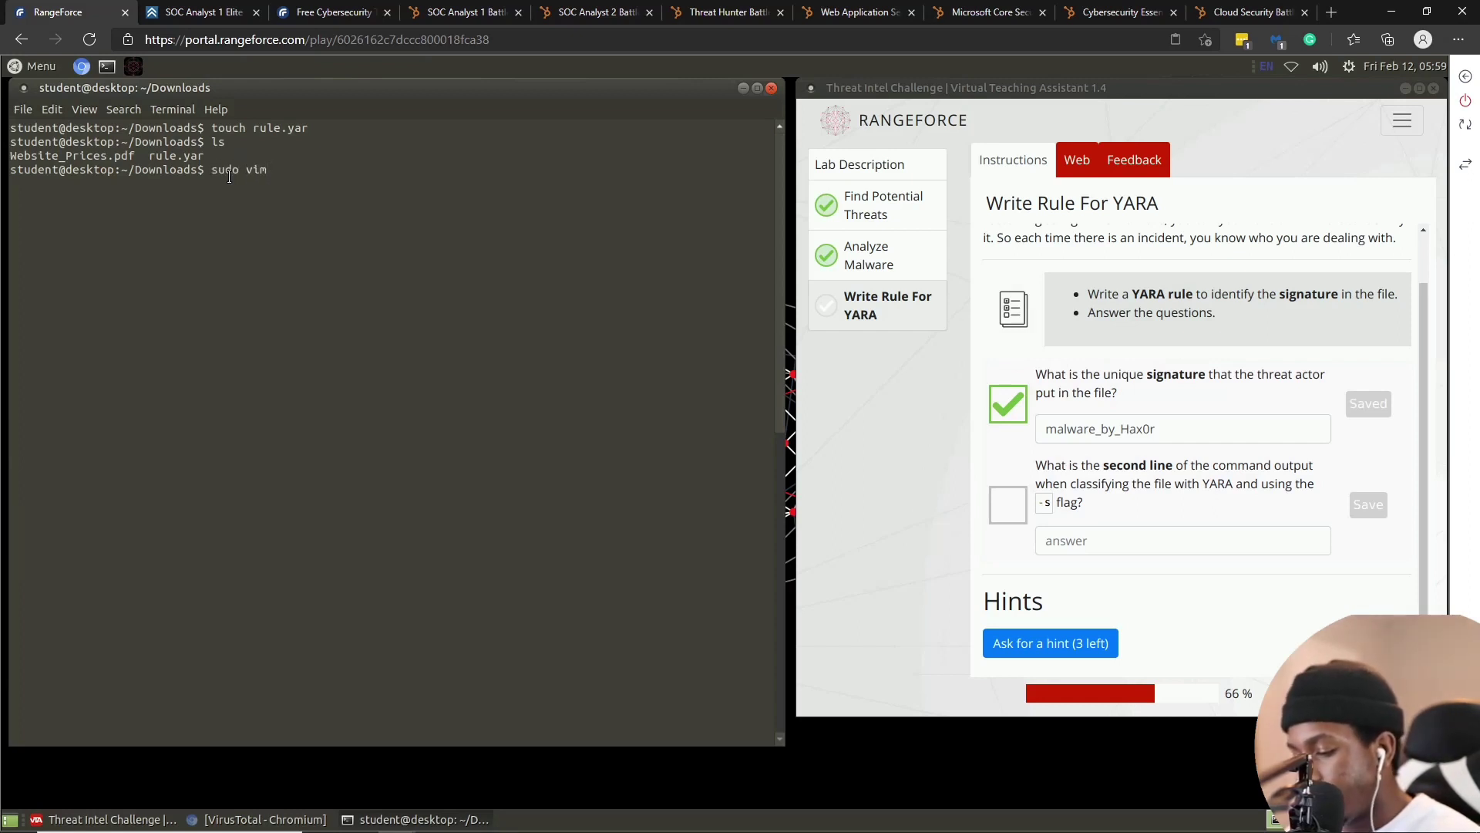
pyautogui.write('rule.yar')
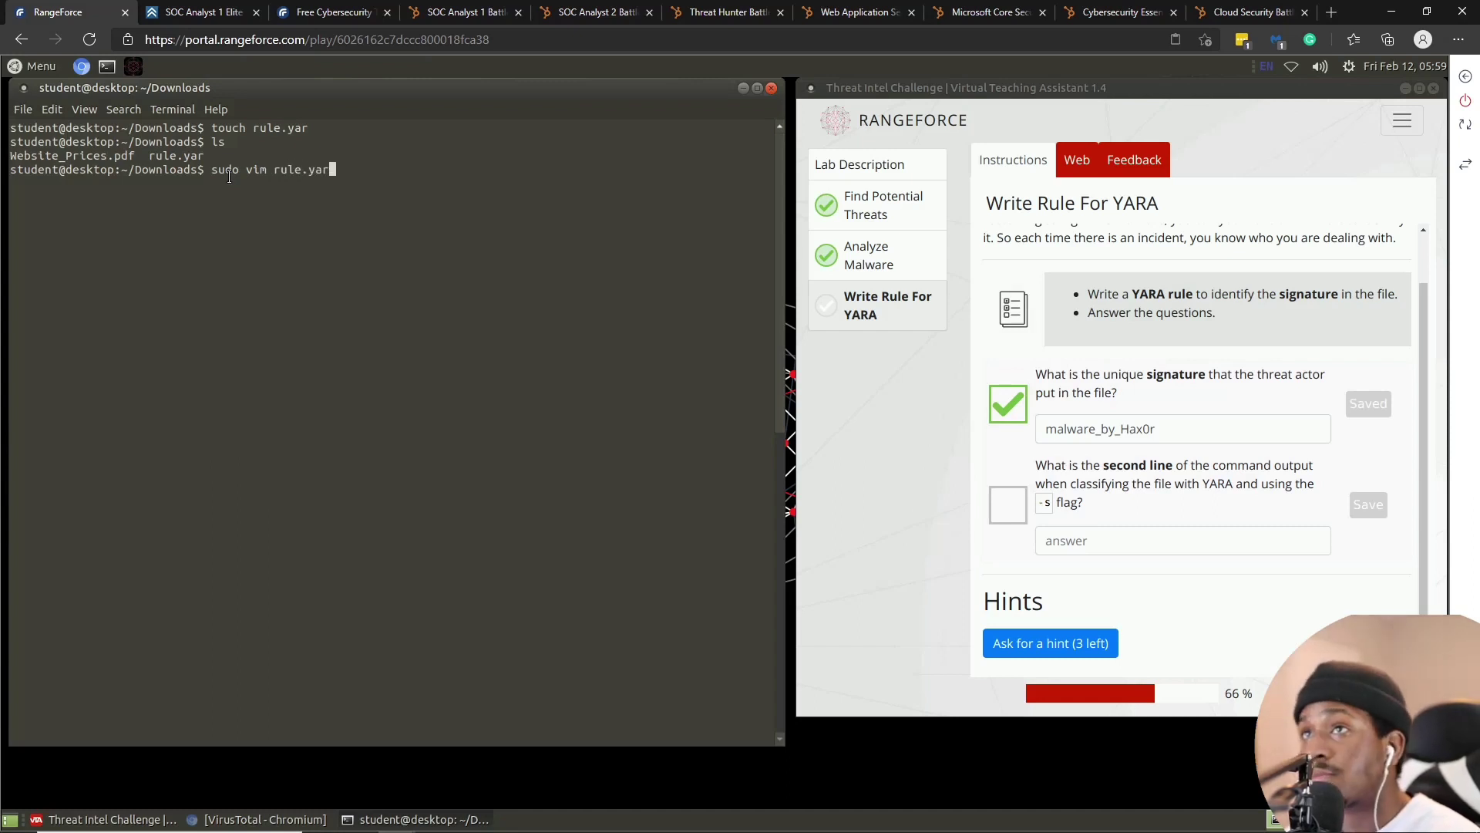
pyautogui.press('Return')
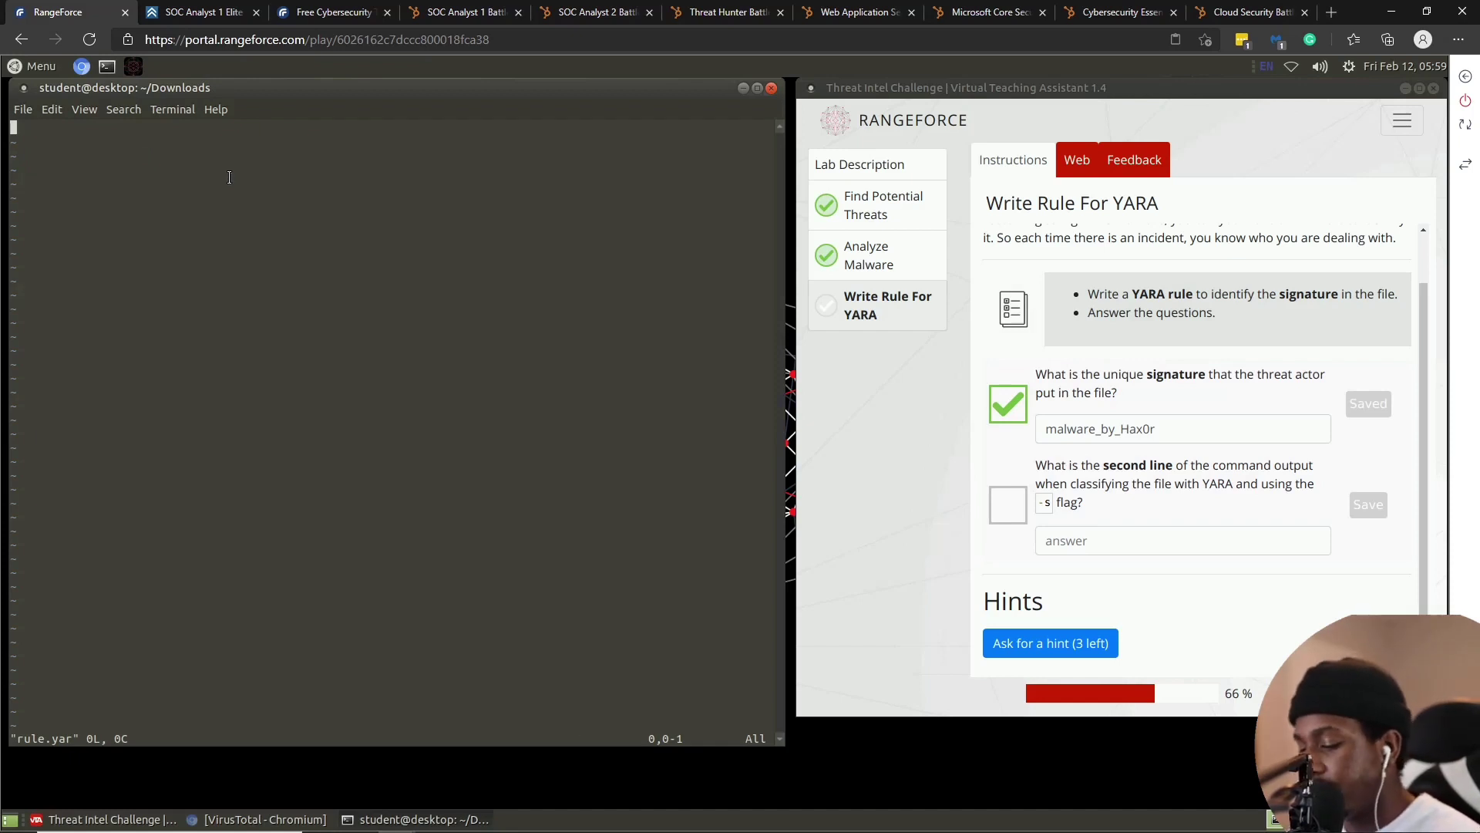
# - Begin a YARA rule named Hax0r in rule.yar with an opening brace and an indented meta: section
pyautogui.write('irule ')
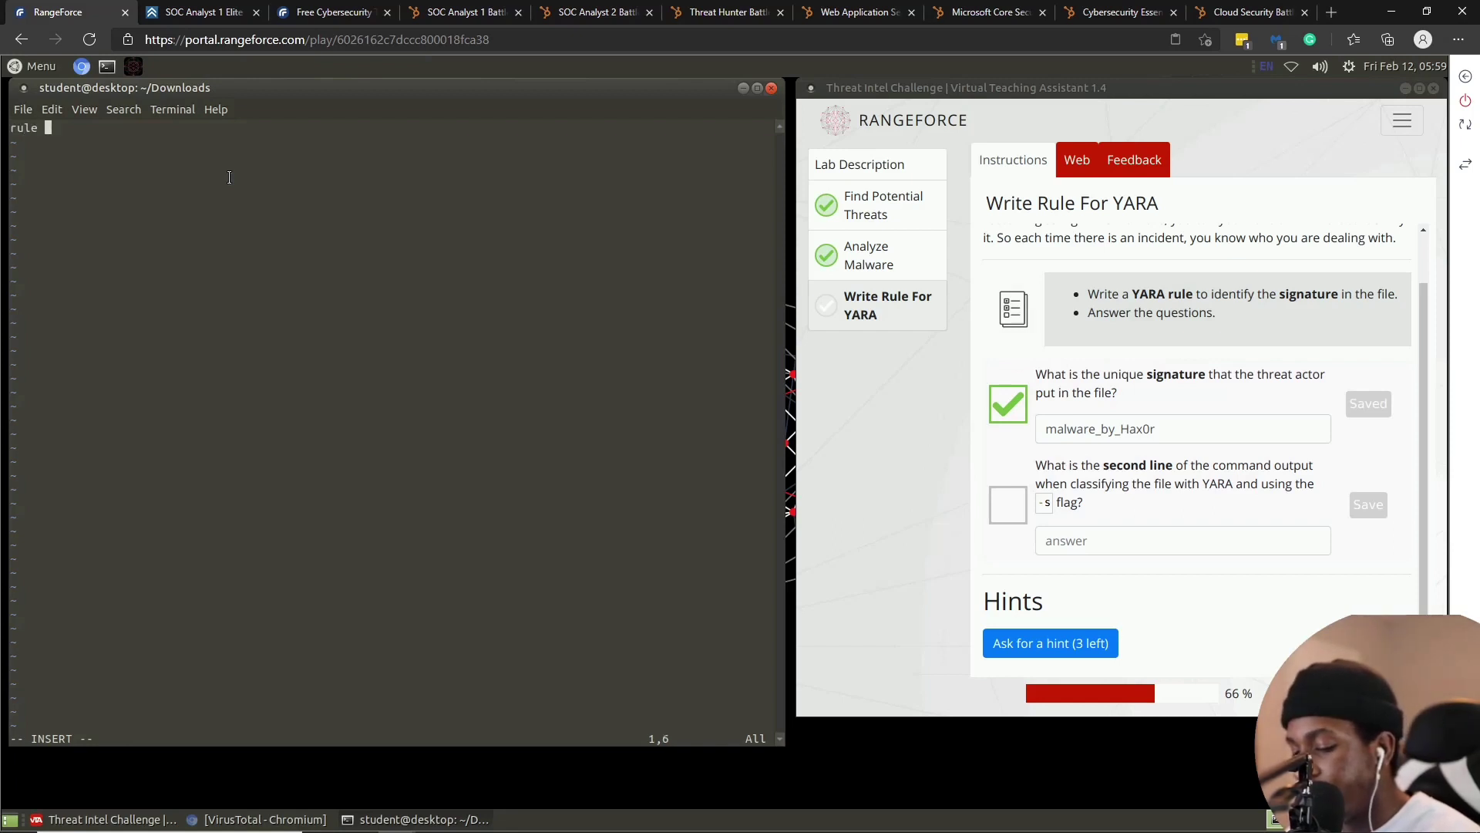
pyautogui.write('Hax0r')
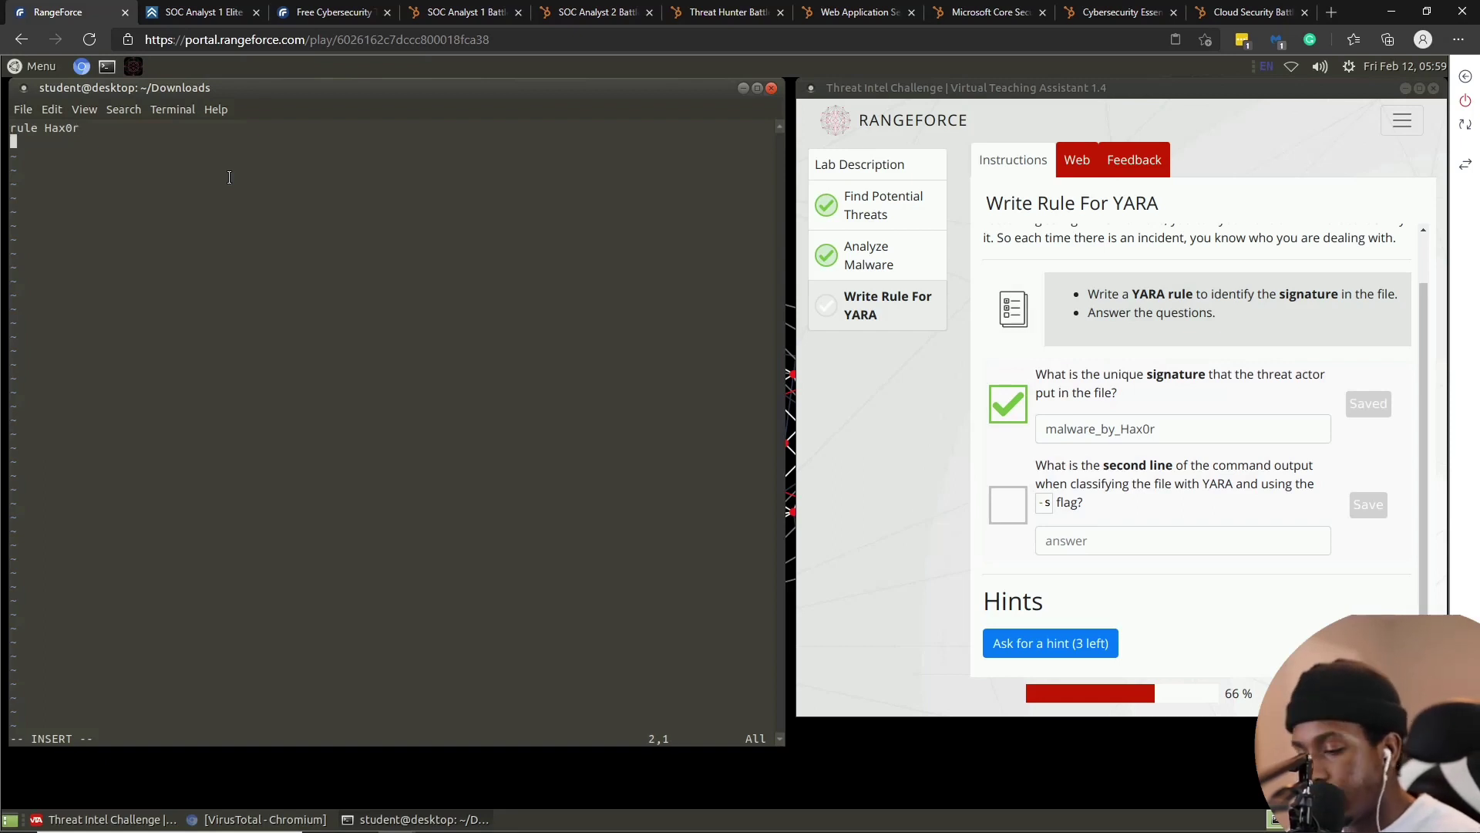
pyautogui.write('{')
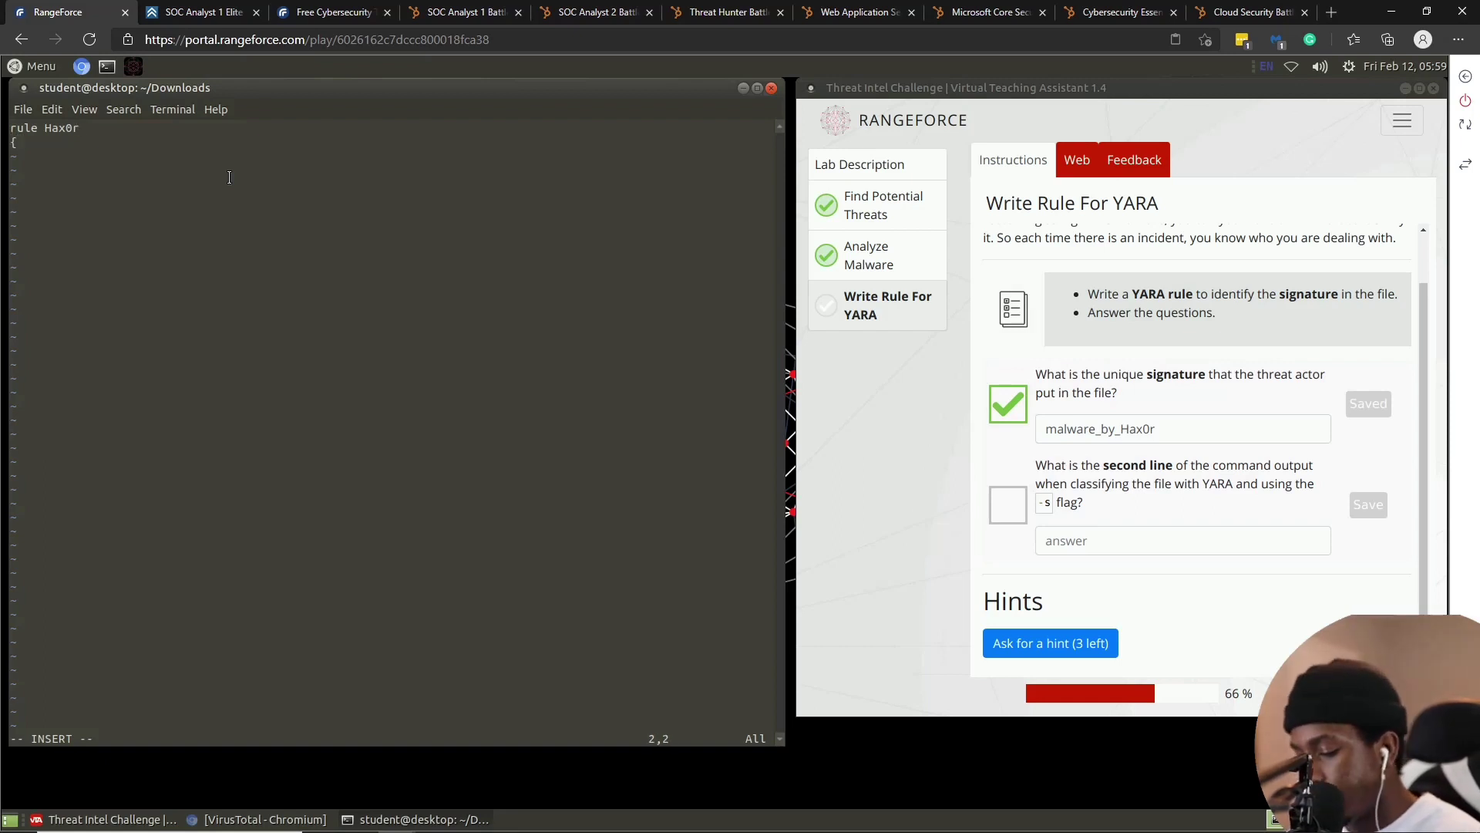
pyautogui.press('Return')
pyautogui.press('Tab')
pyautogui.write('met')
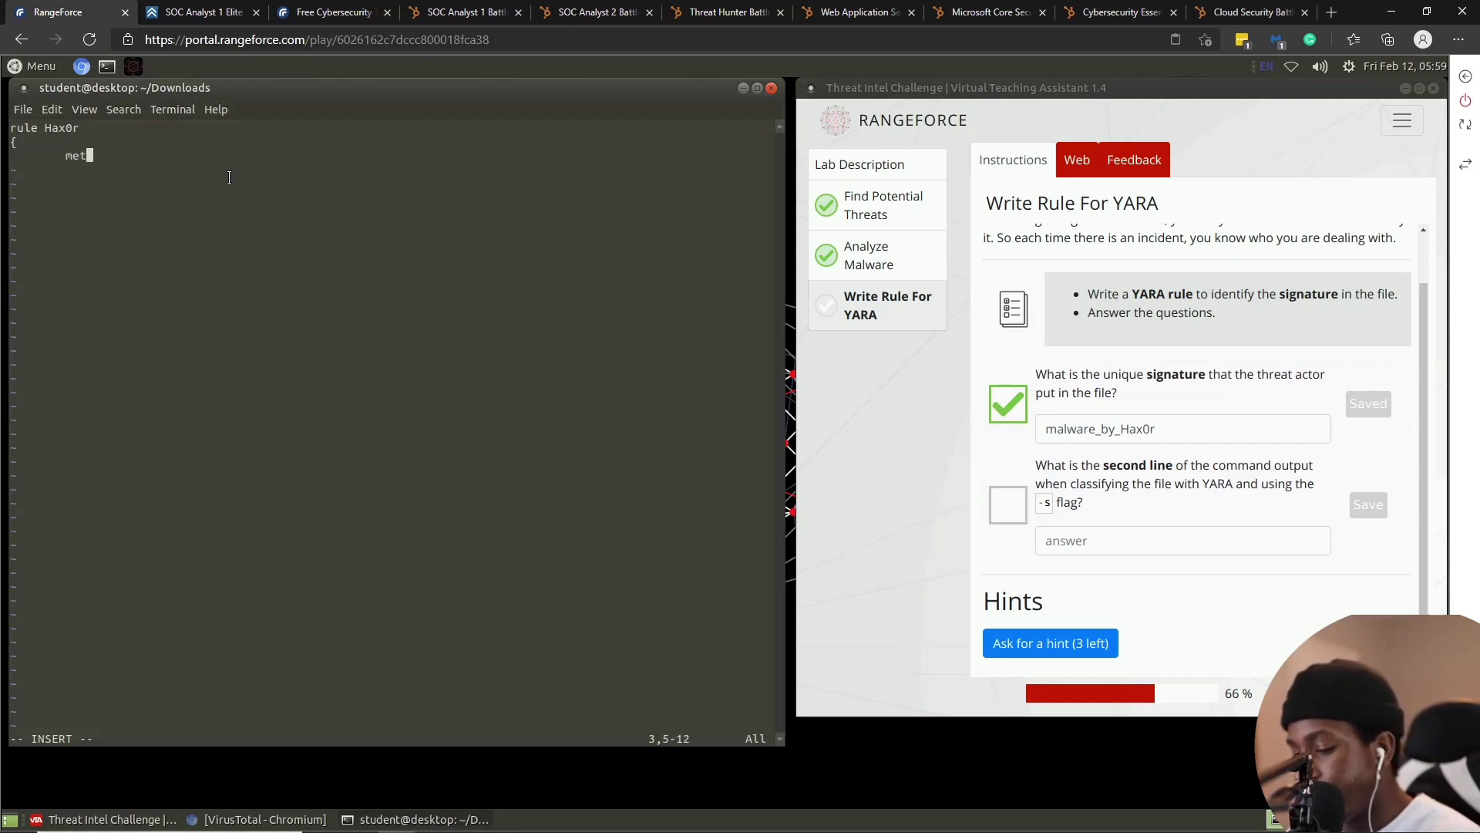
pyautogui.write('a:')
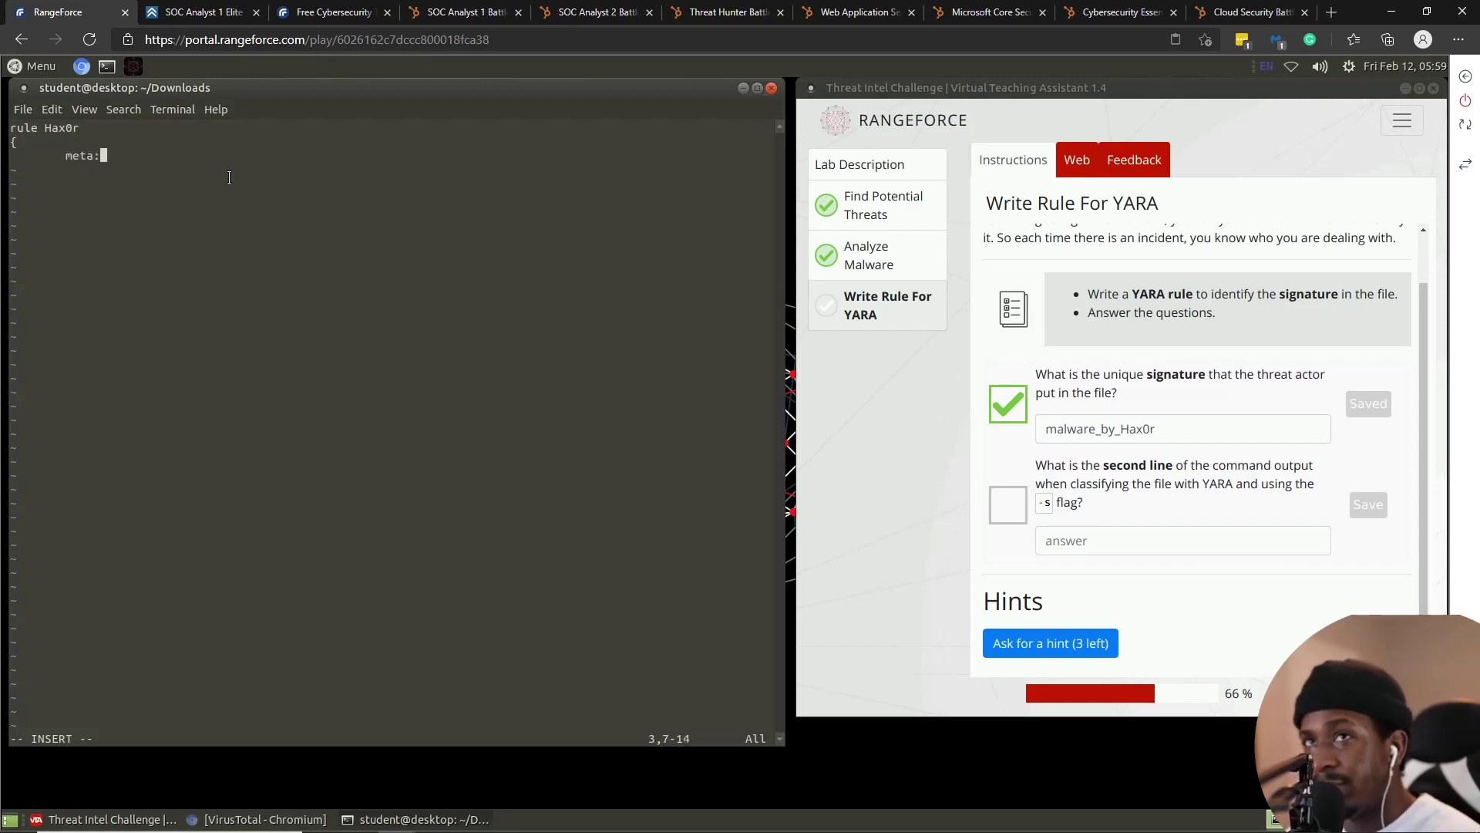
# - Add a creator entry set to "daycyberwox" beneath the meta heading
pyautogui.press('Return')
pyautogui.press('Tab')
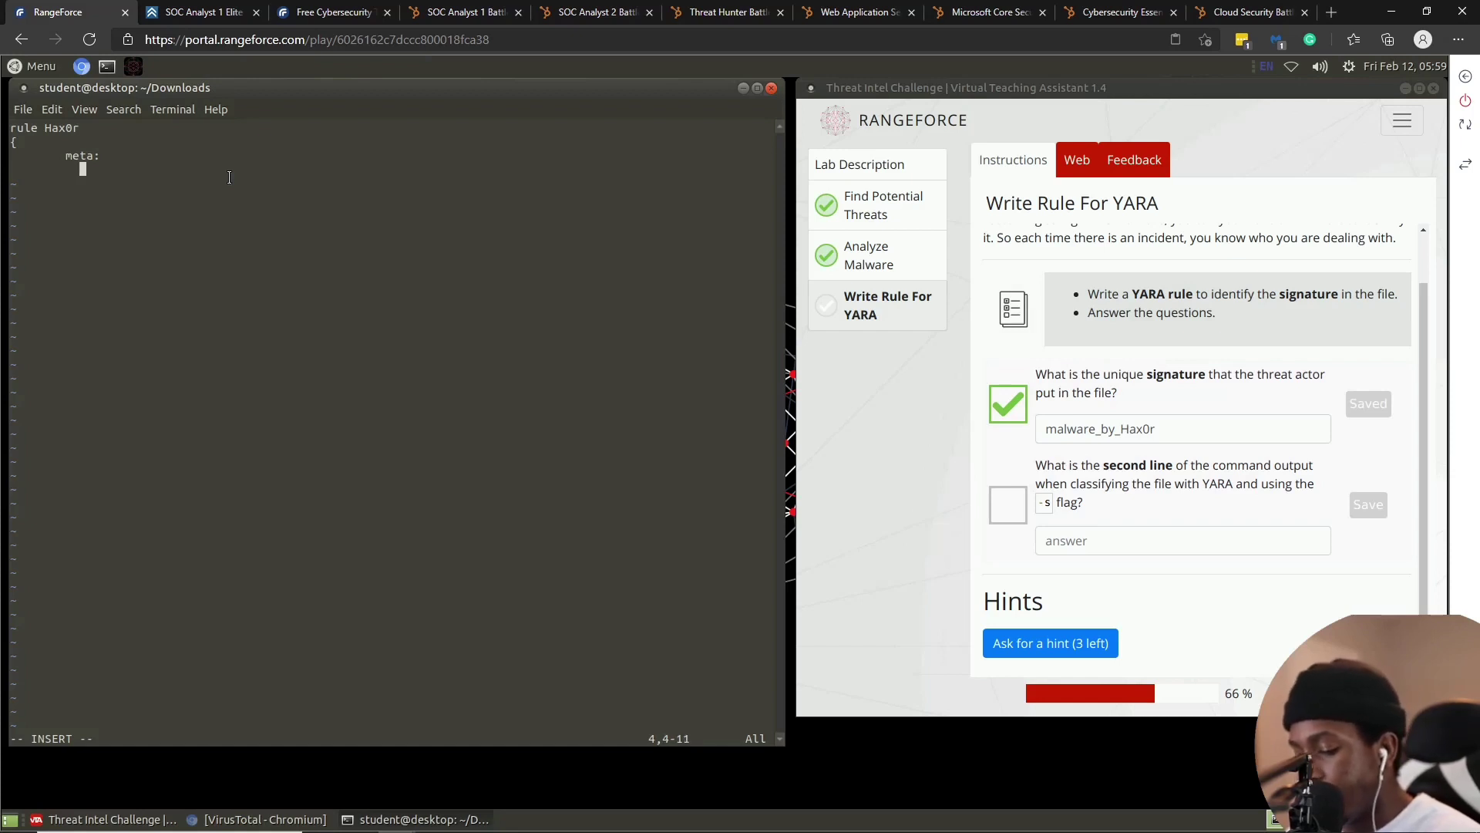
pyautogui.write('creator')
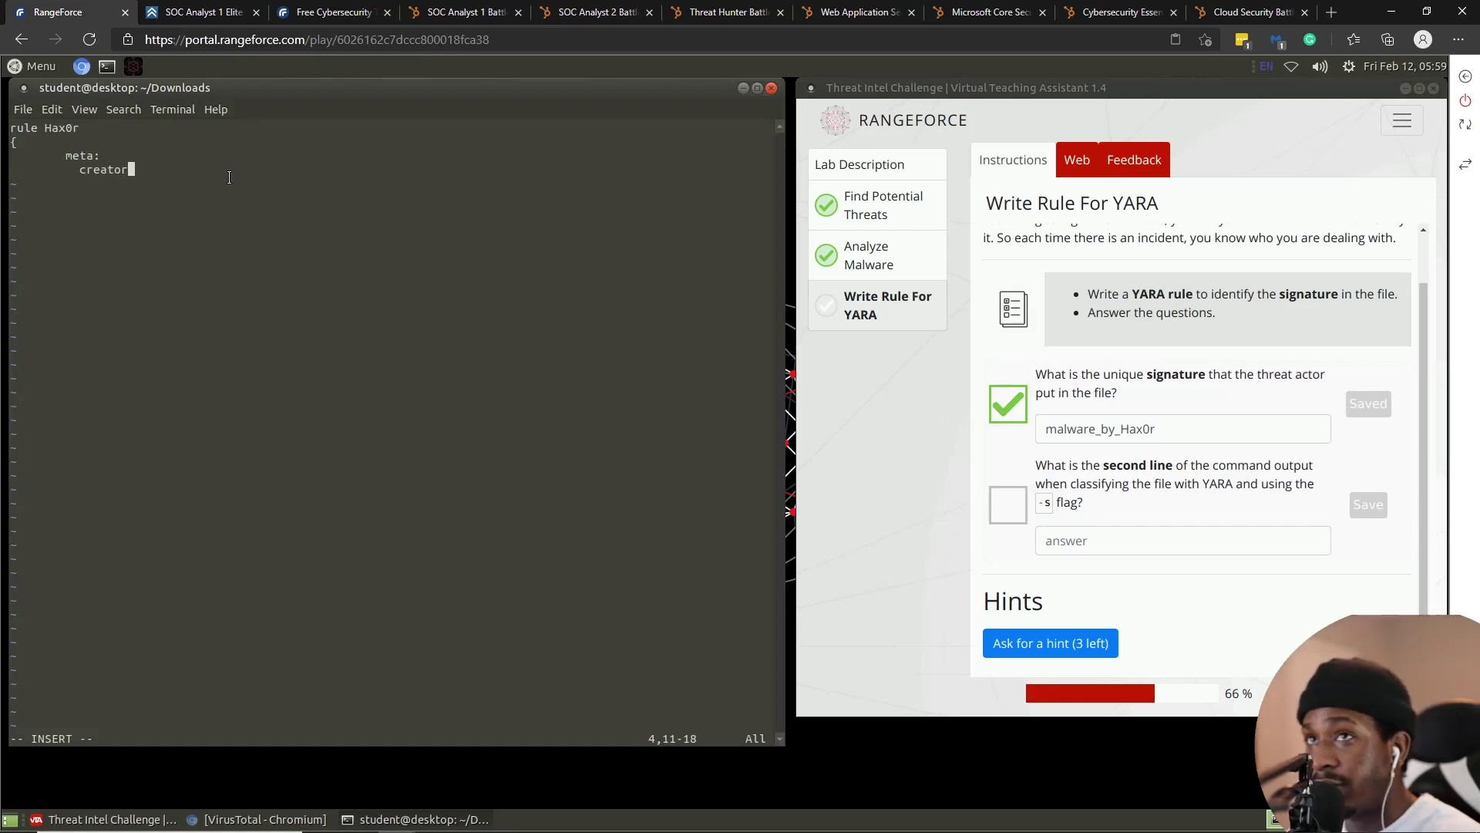
pyautogui.write(' = "day')
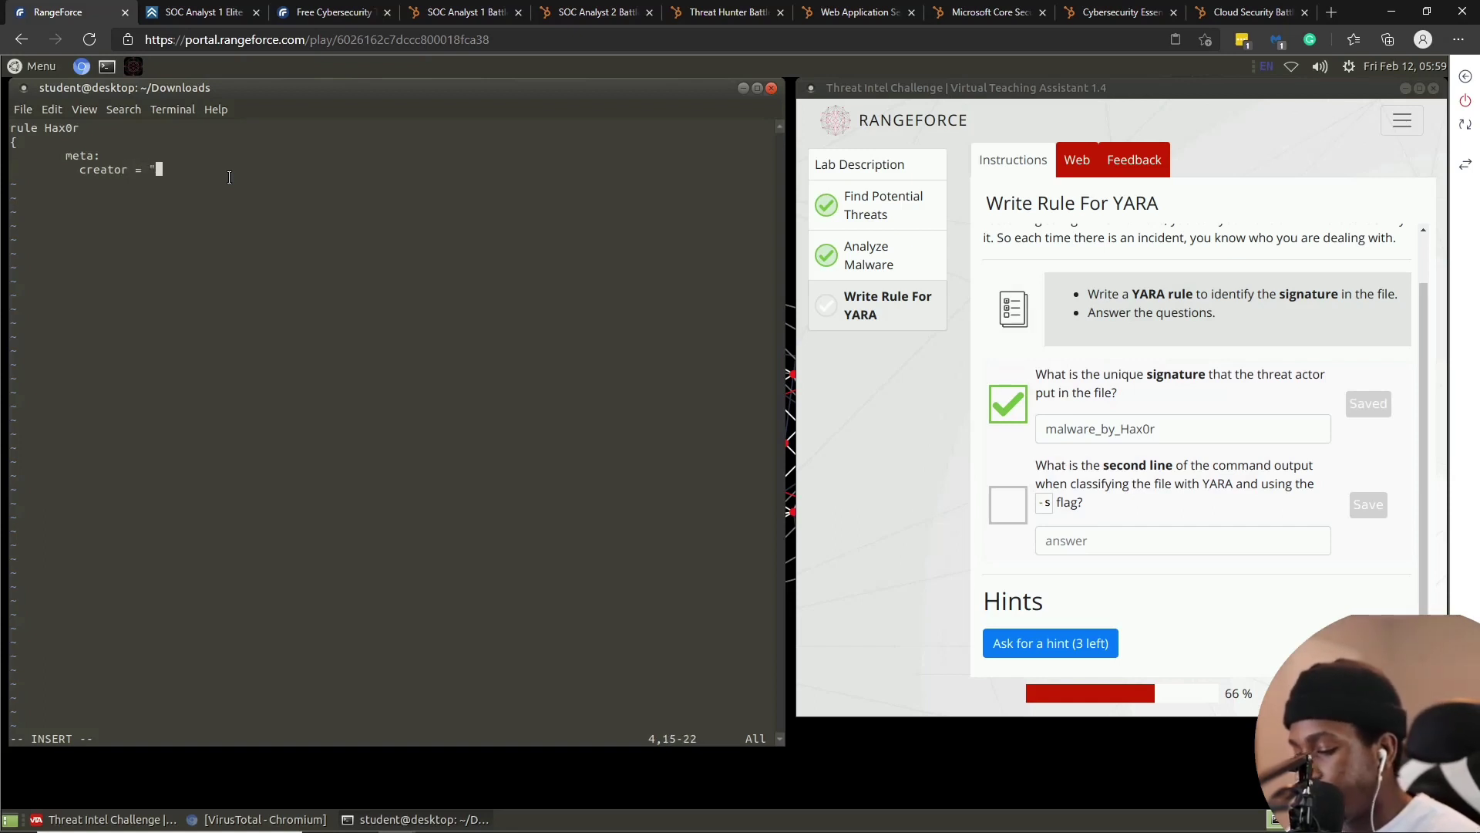
pyautogui.write('cyberwox')
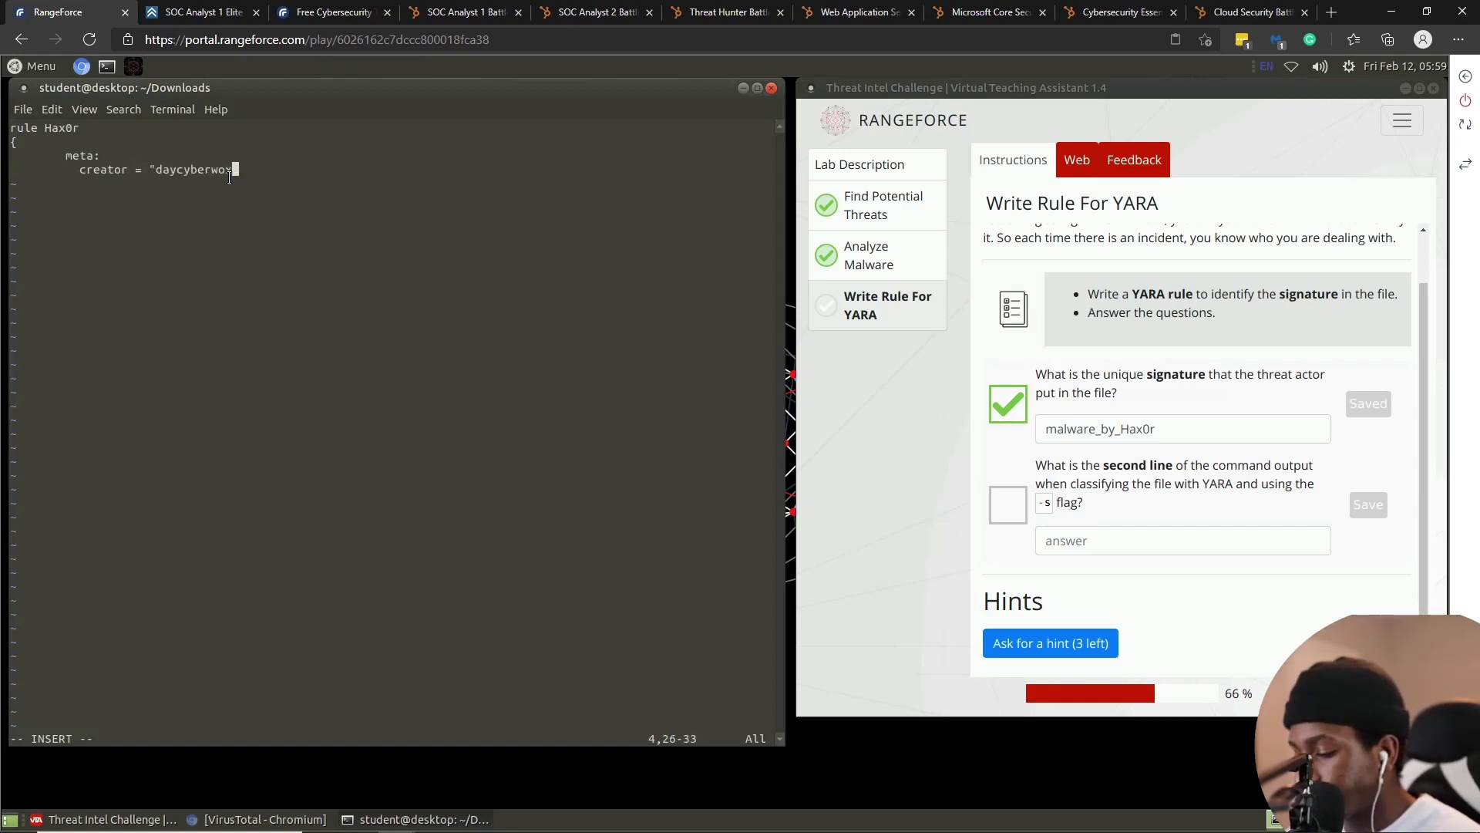
pyautogui.write('"')
# - Add a date entry set to "02/10/2021" below the creator line
pyautogui.press('Return')
pyautogui.press('Tab')
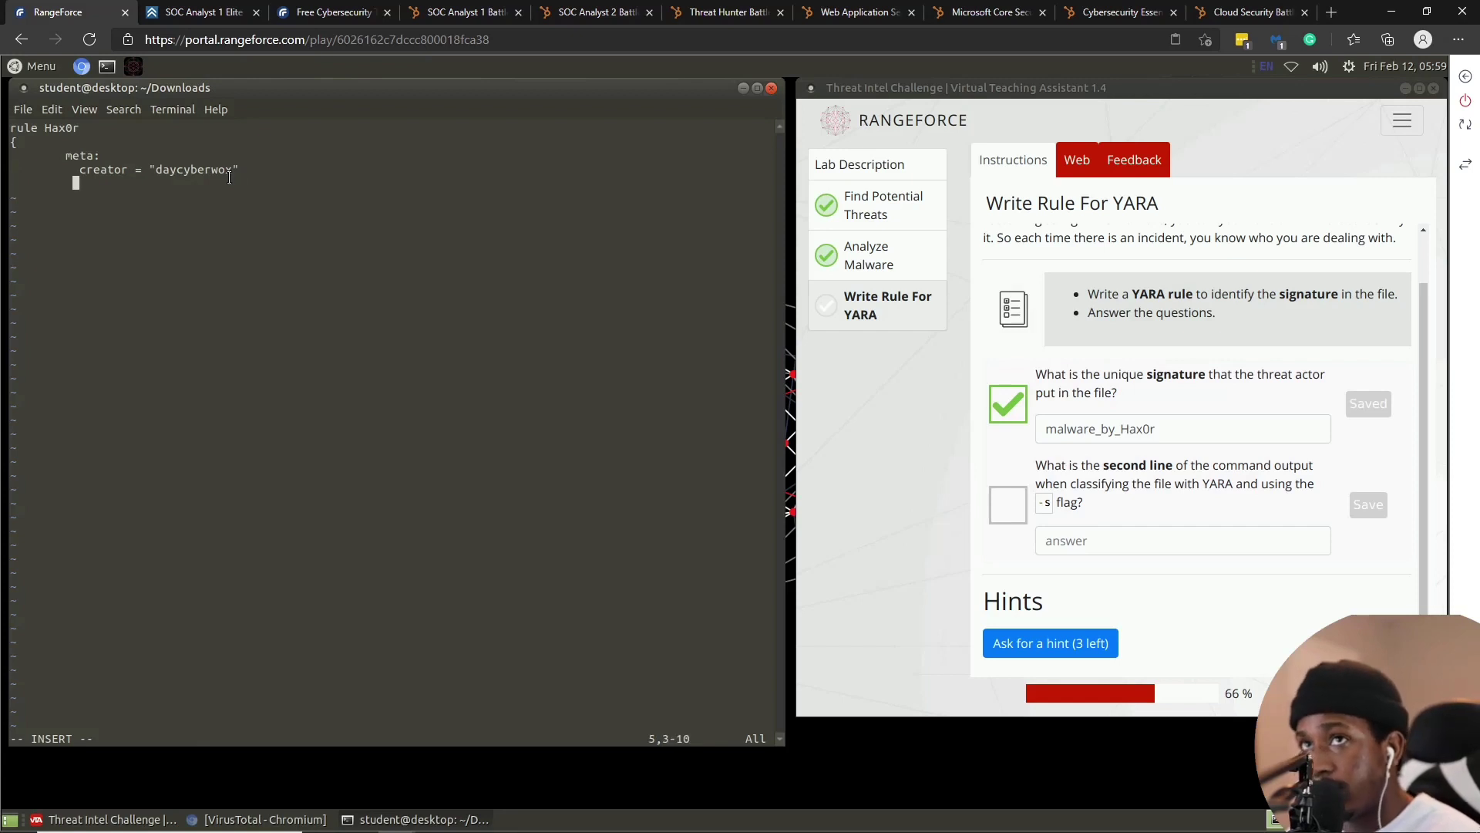
pyautogui.write('date = ')
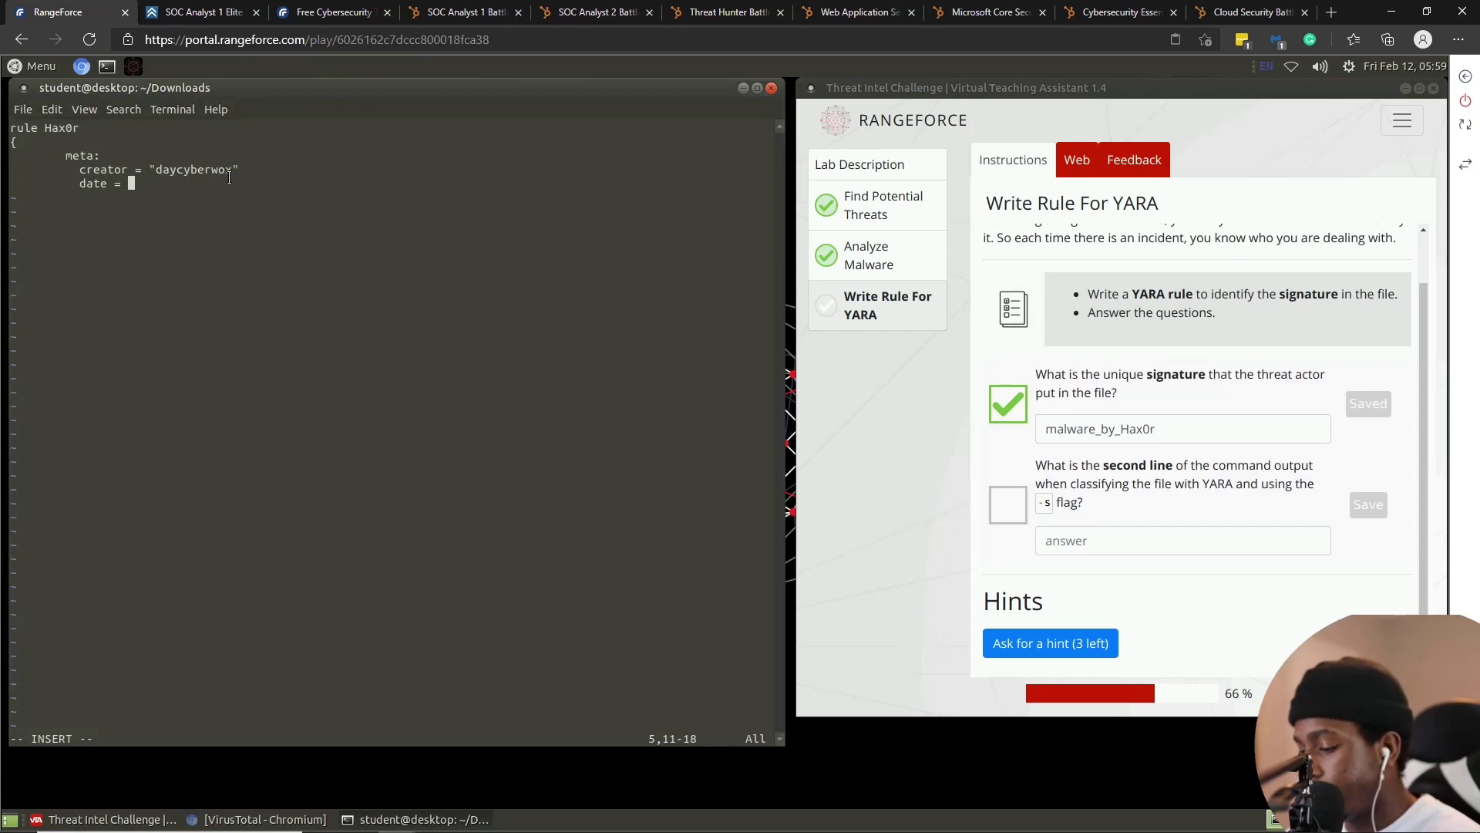
pyautogui.write('"02')
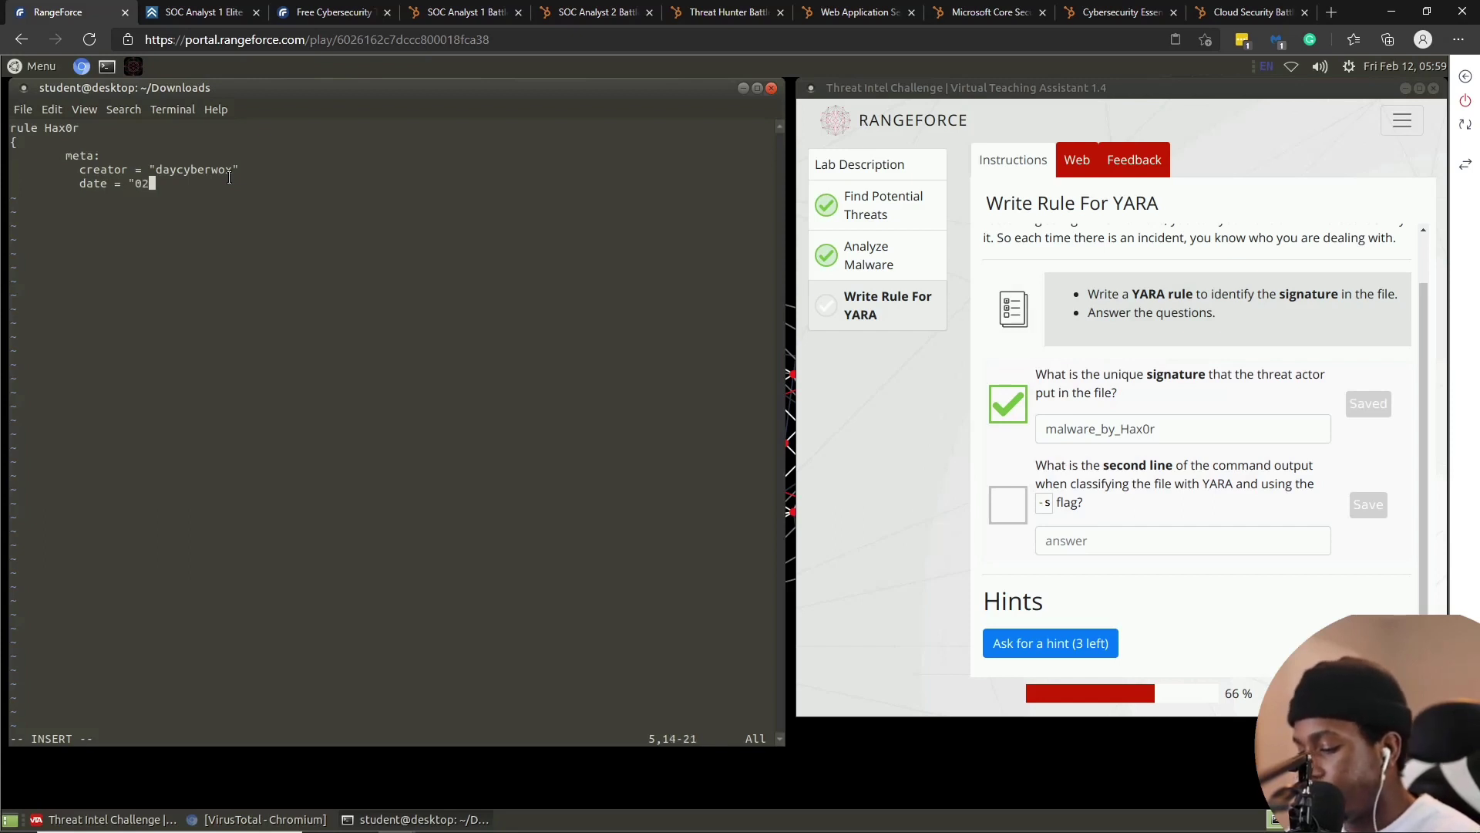
pyautogui.write('/')
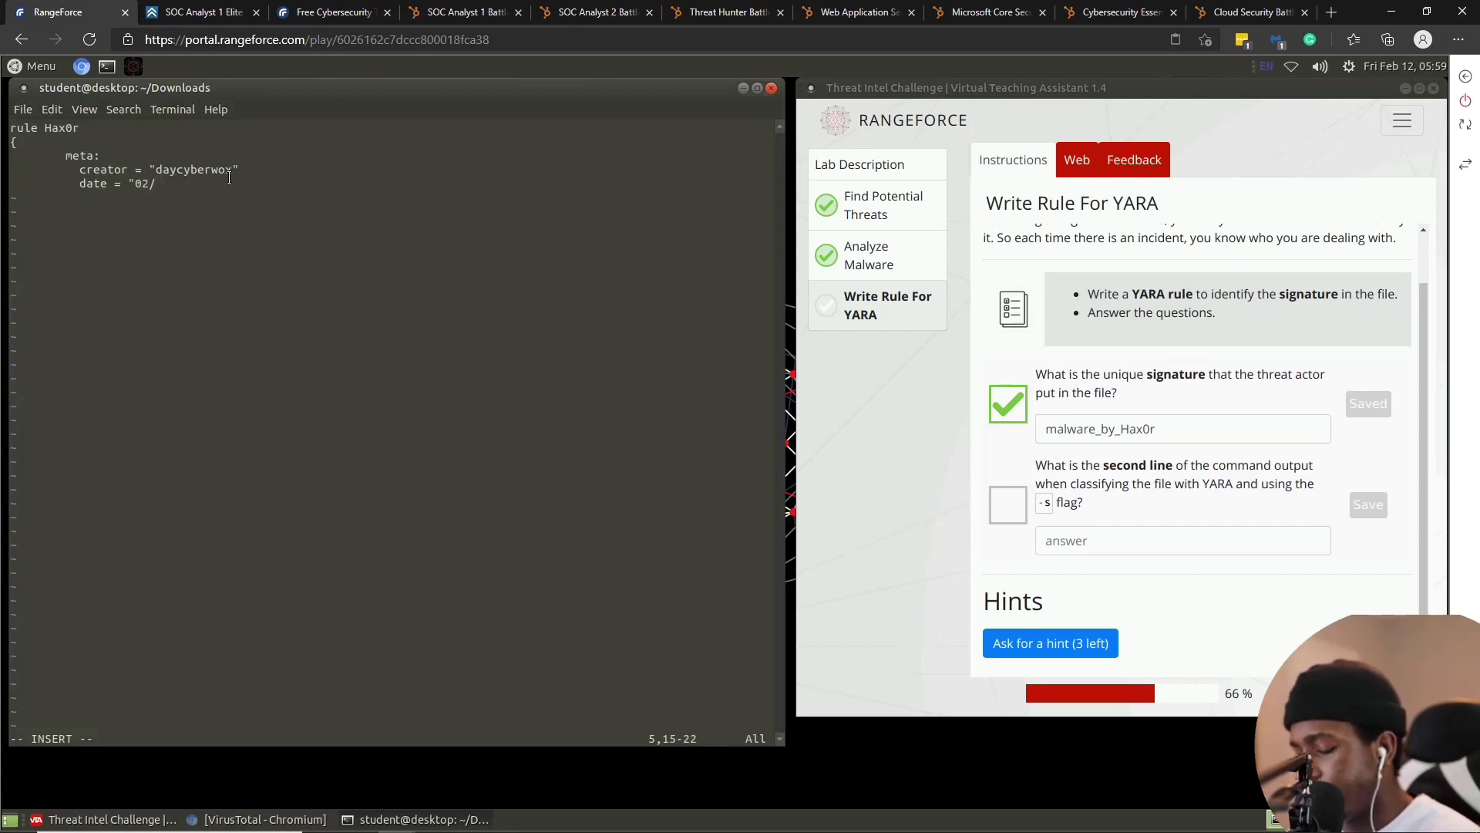
pyautogui.write('1')
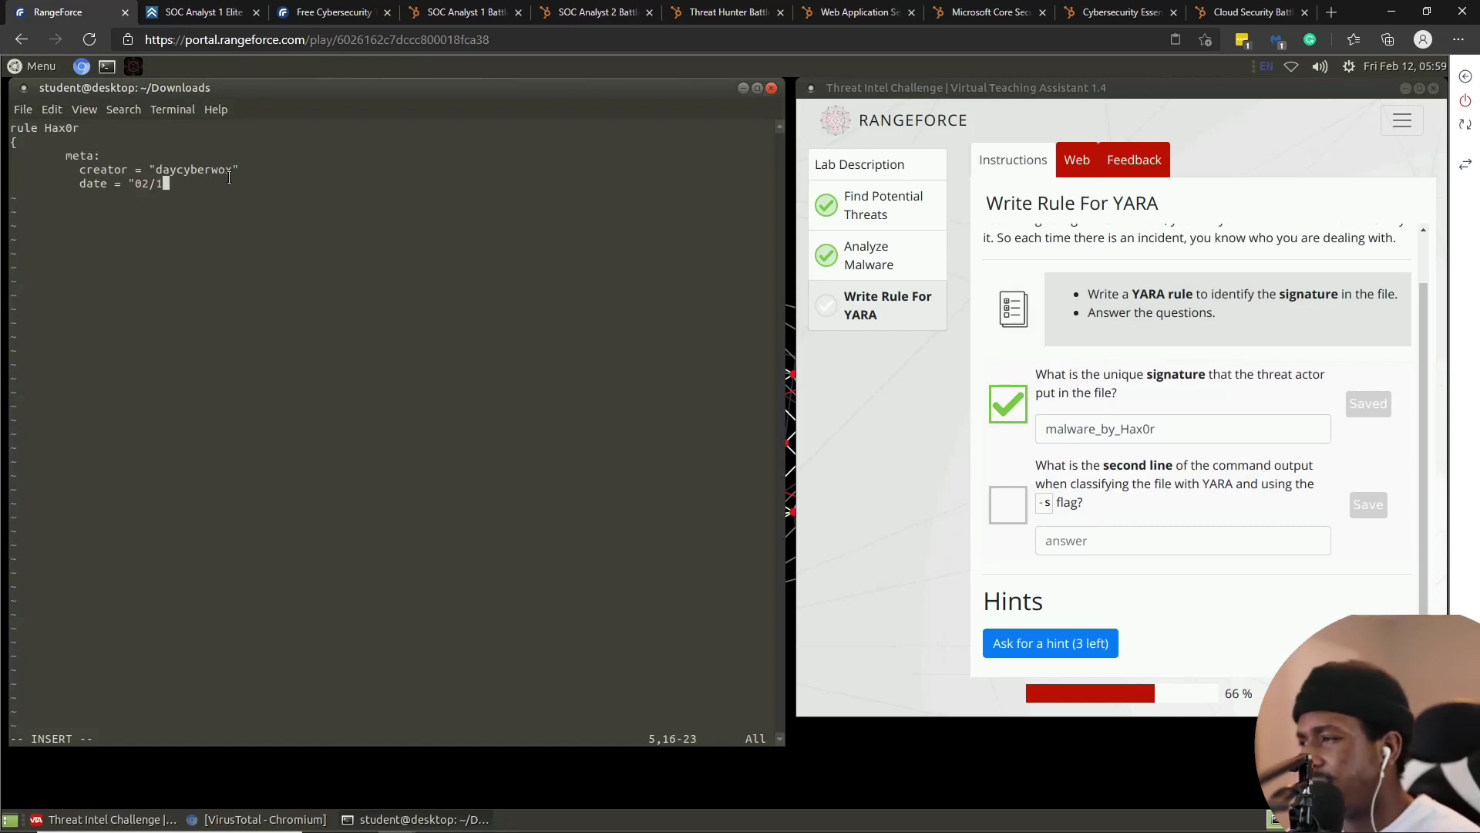
pyautogui.write('0/20')
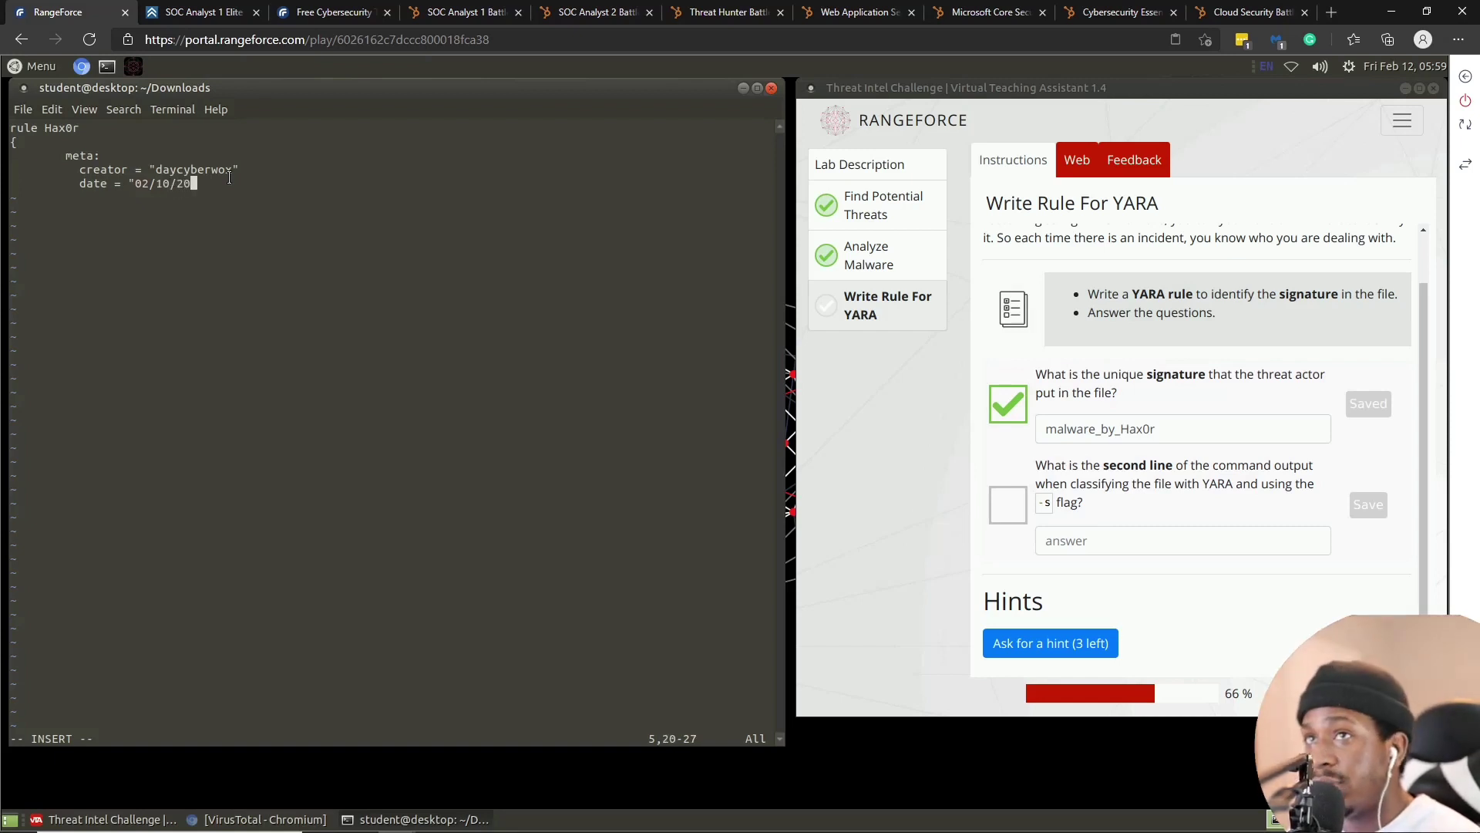
pyautogui.write('21"')
# - Add a description entry with the text "Rule for classifying Hax0r", followed by a blank line and an indented new line
pyautogui.press('Return')
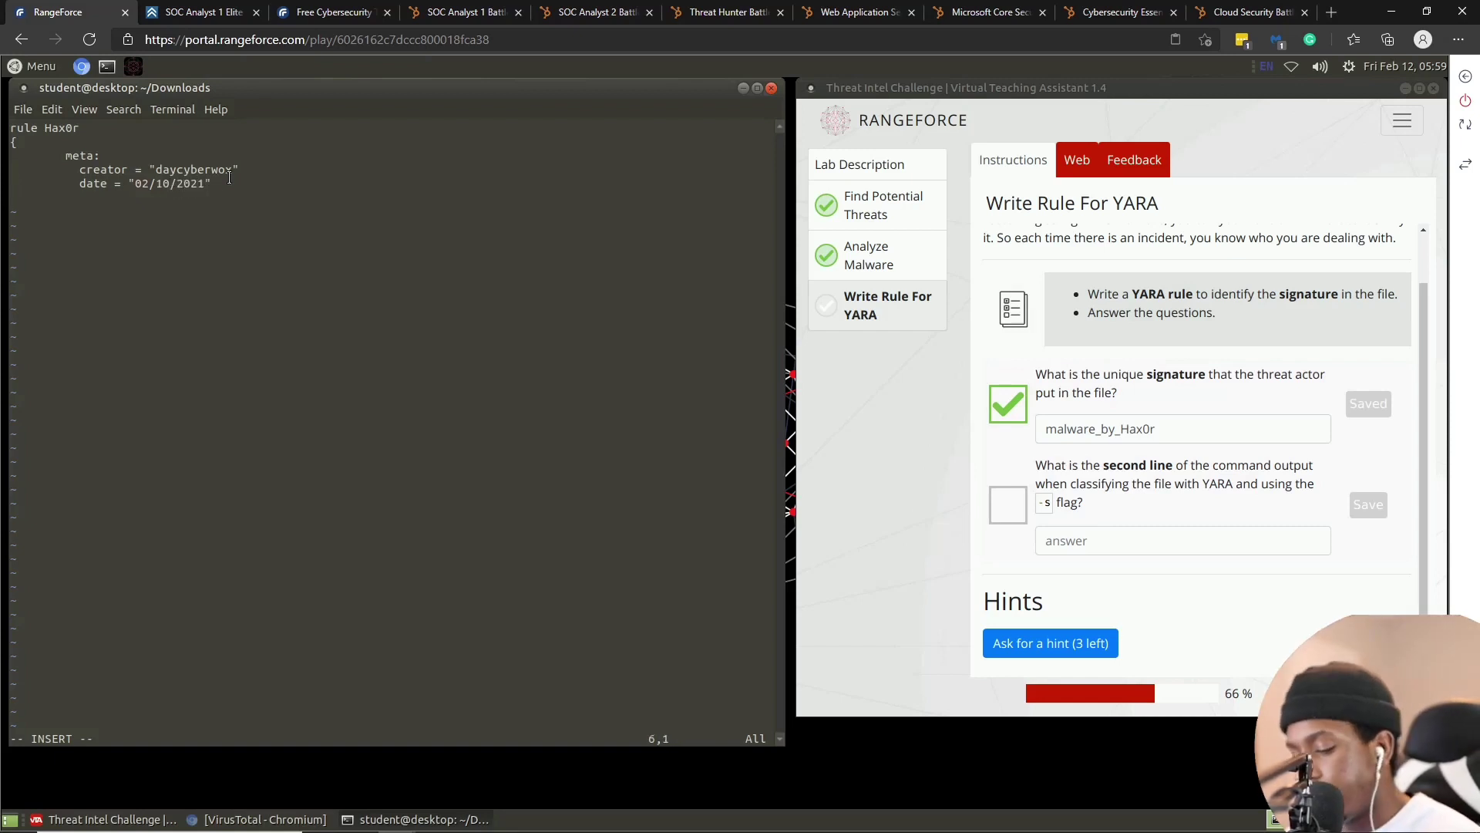
pyautogui.write('e')
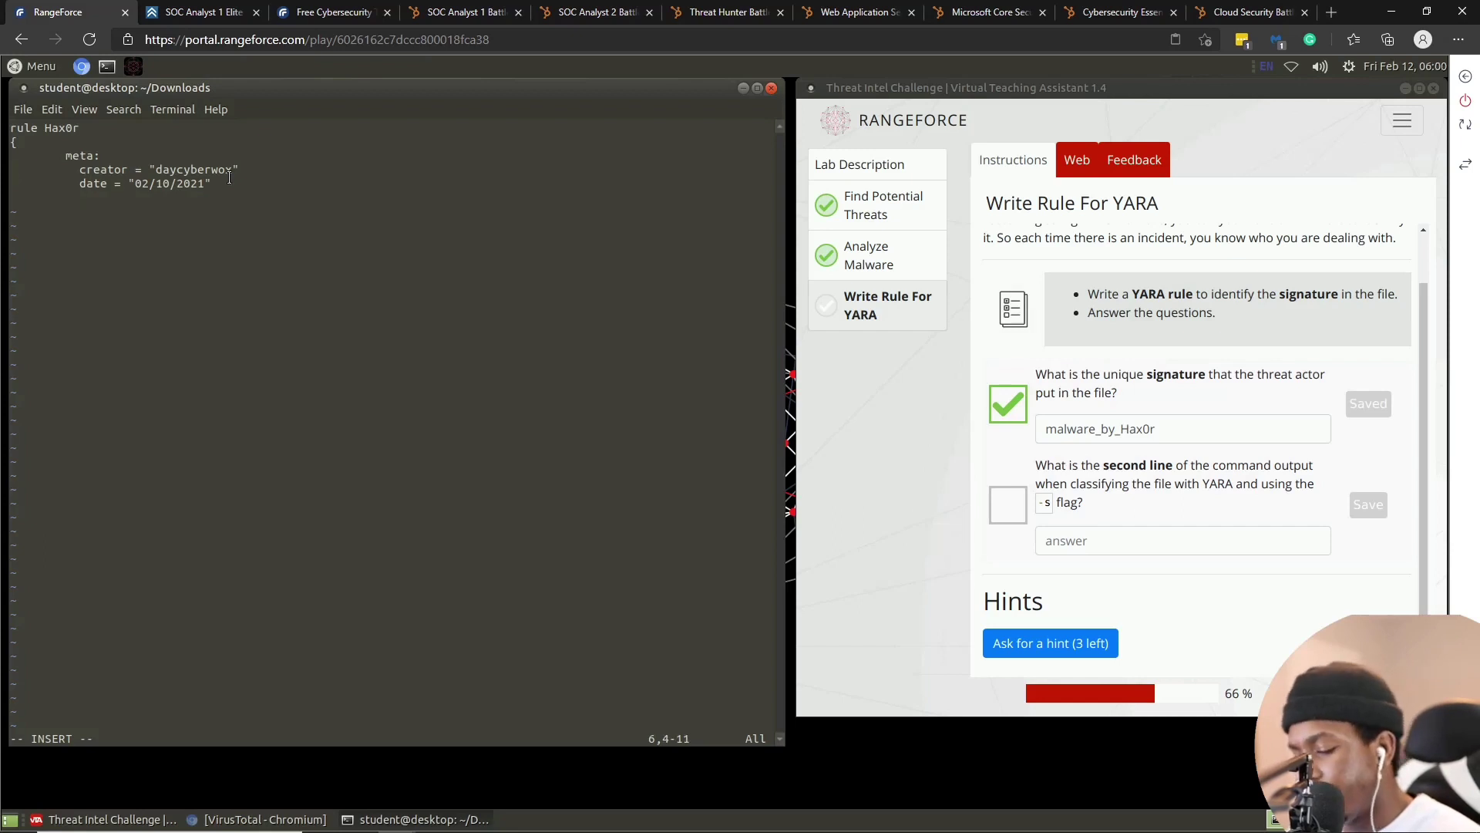
pyautogui.write('scription ')
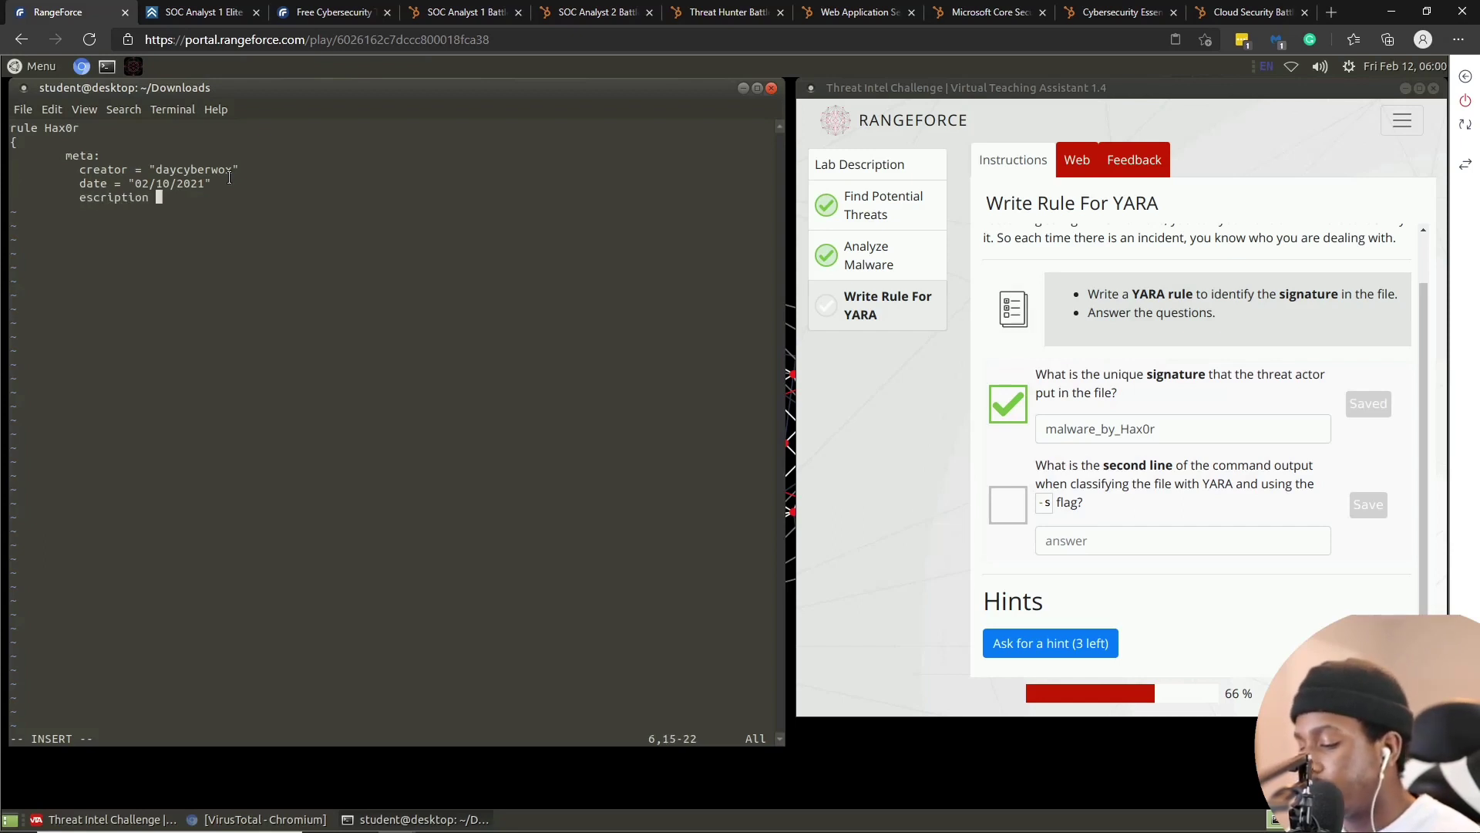
pyautogui.write('= "')
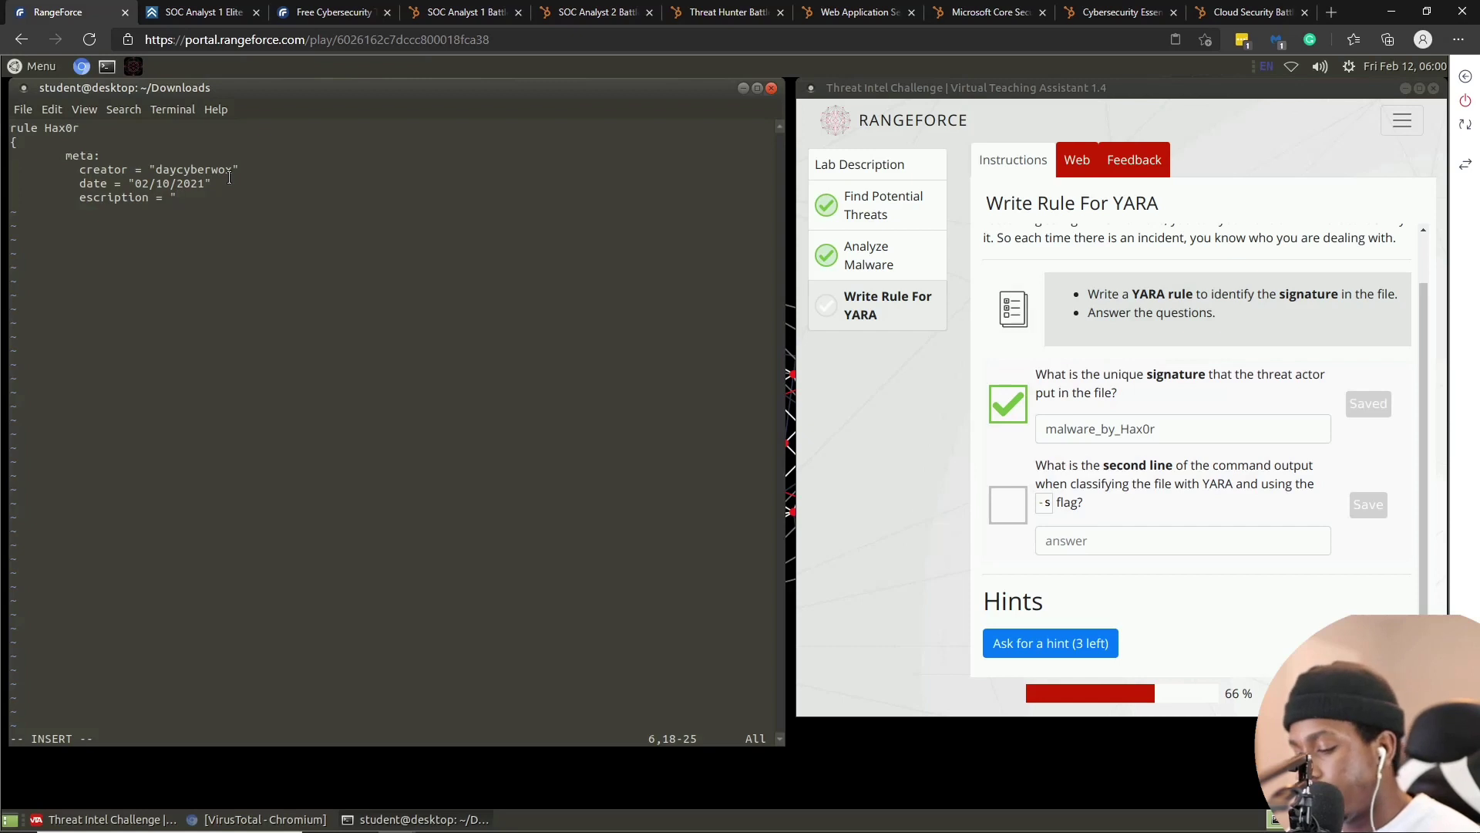
pyautogui.write('Rul')
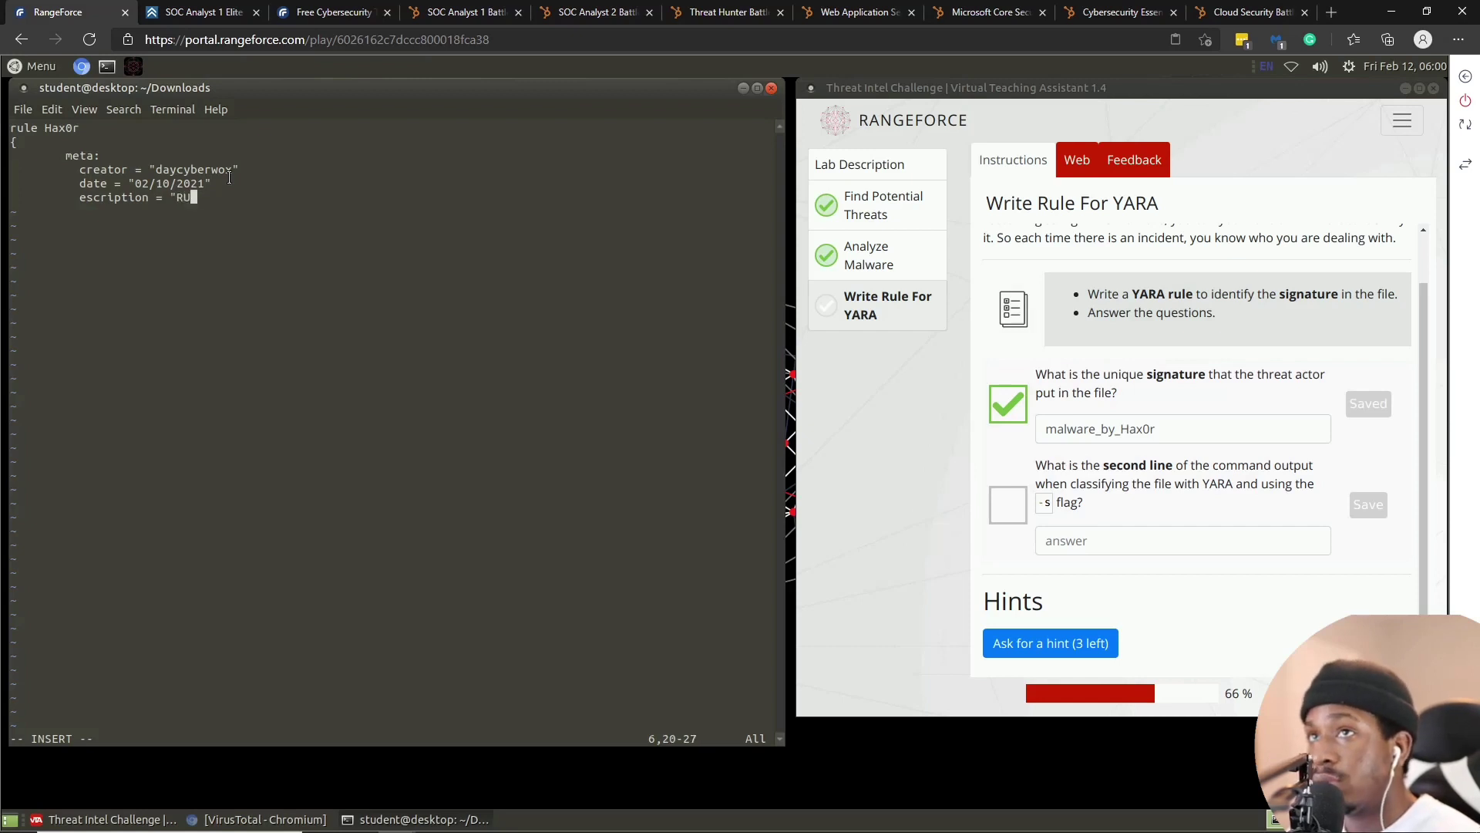
pyautogui.write('e')
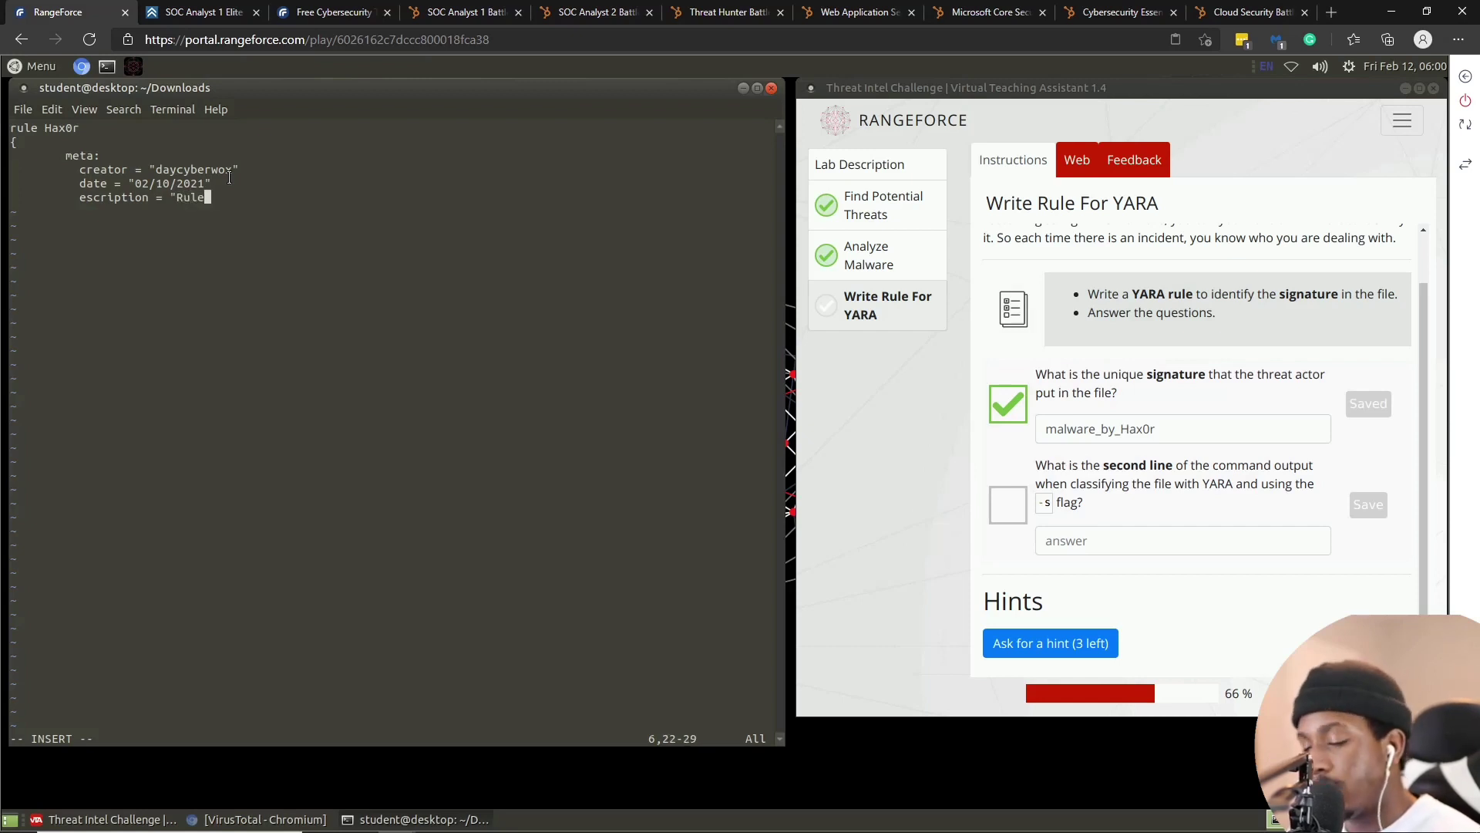
pyautogui.write(' for class')
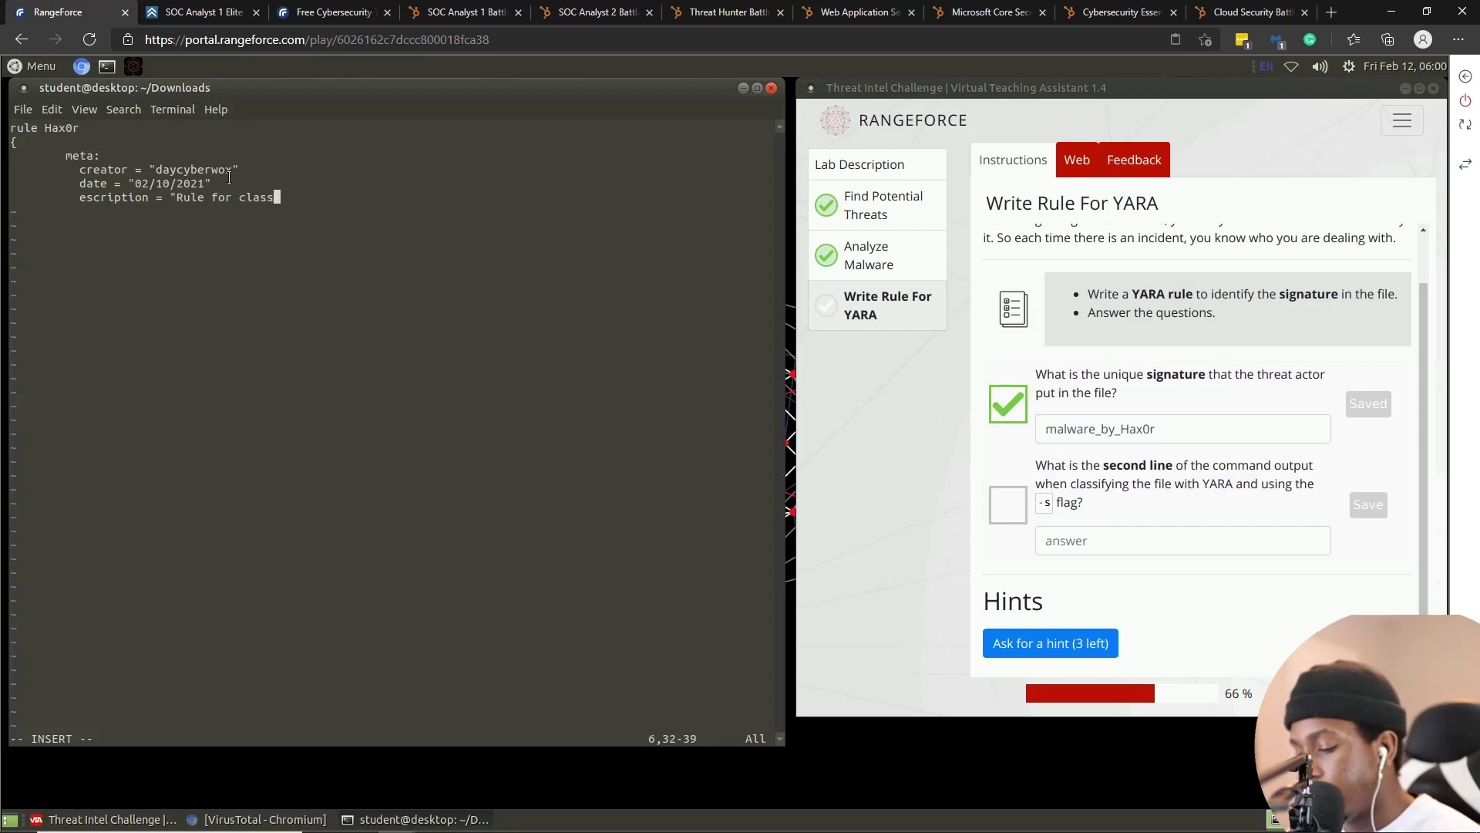
pyautogui.write('ifying ')
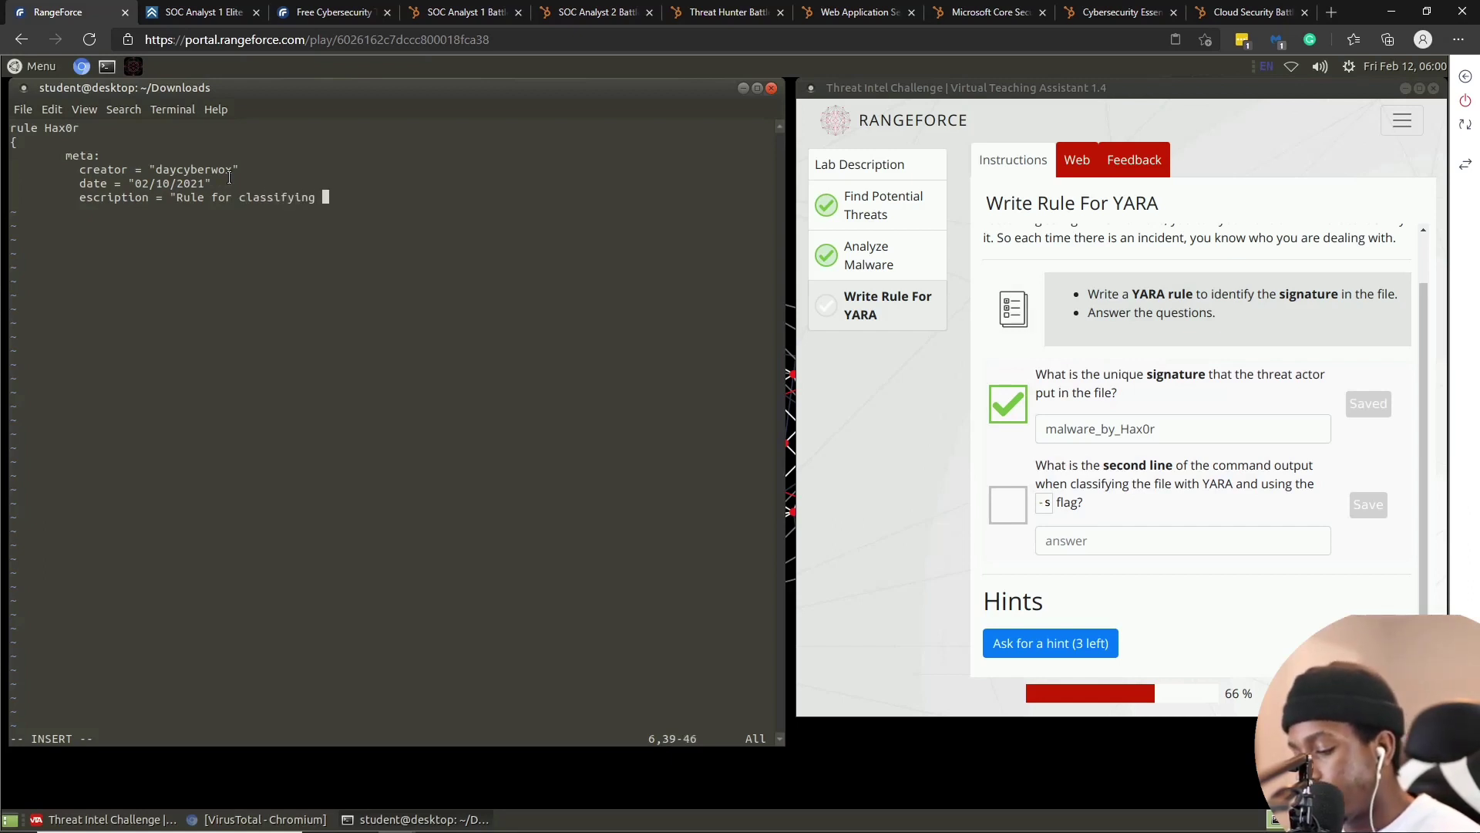
pyautogui.write('Hax0r')
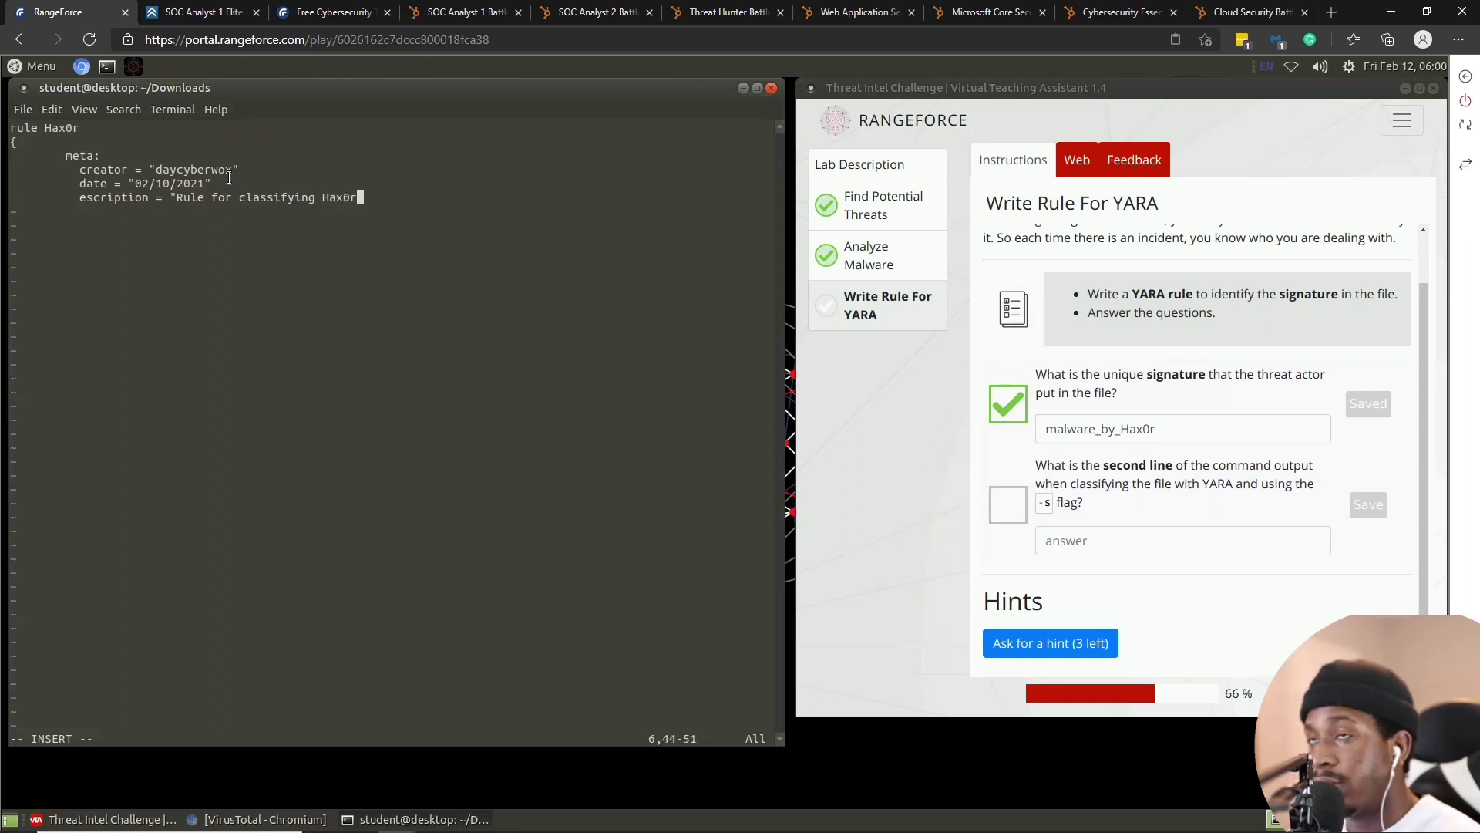
pyautogui.write('"')
pyautogui.press('Return')
pyautogui.press('Return')
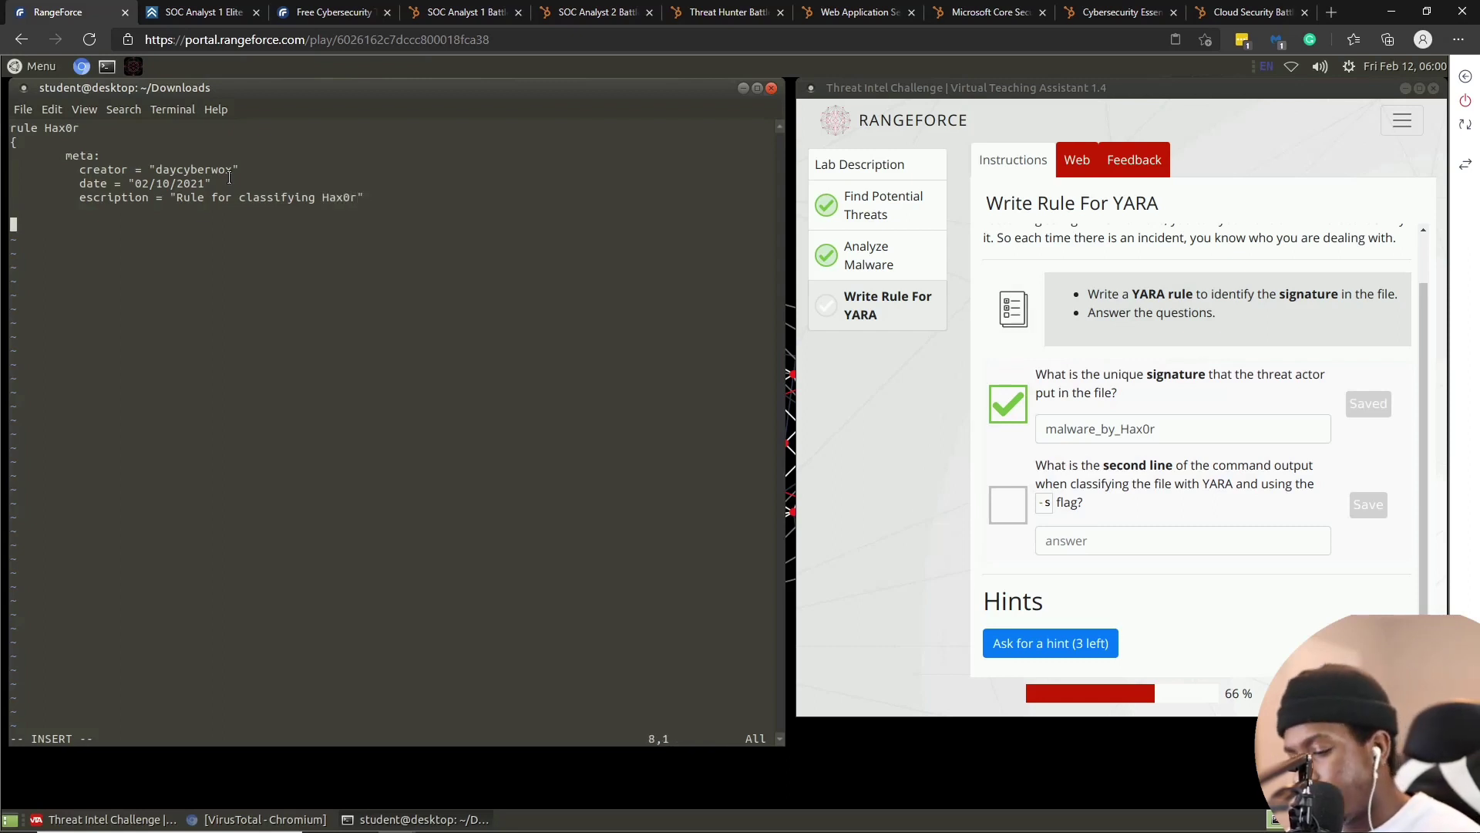
pyautogui.press('Tab')
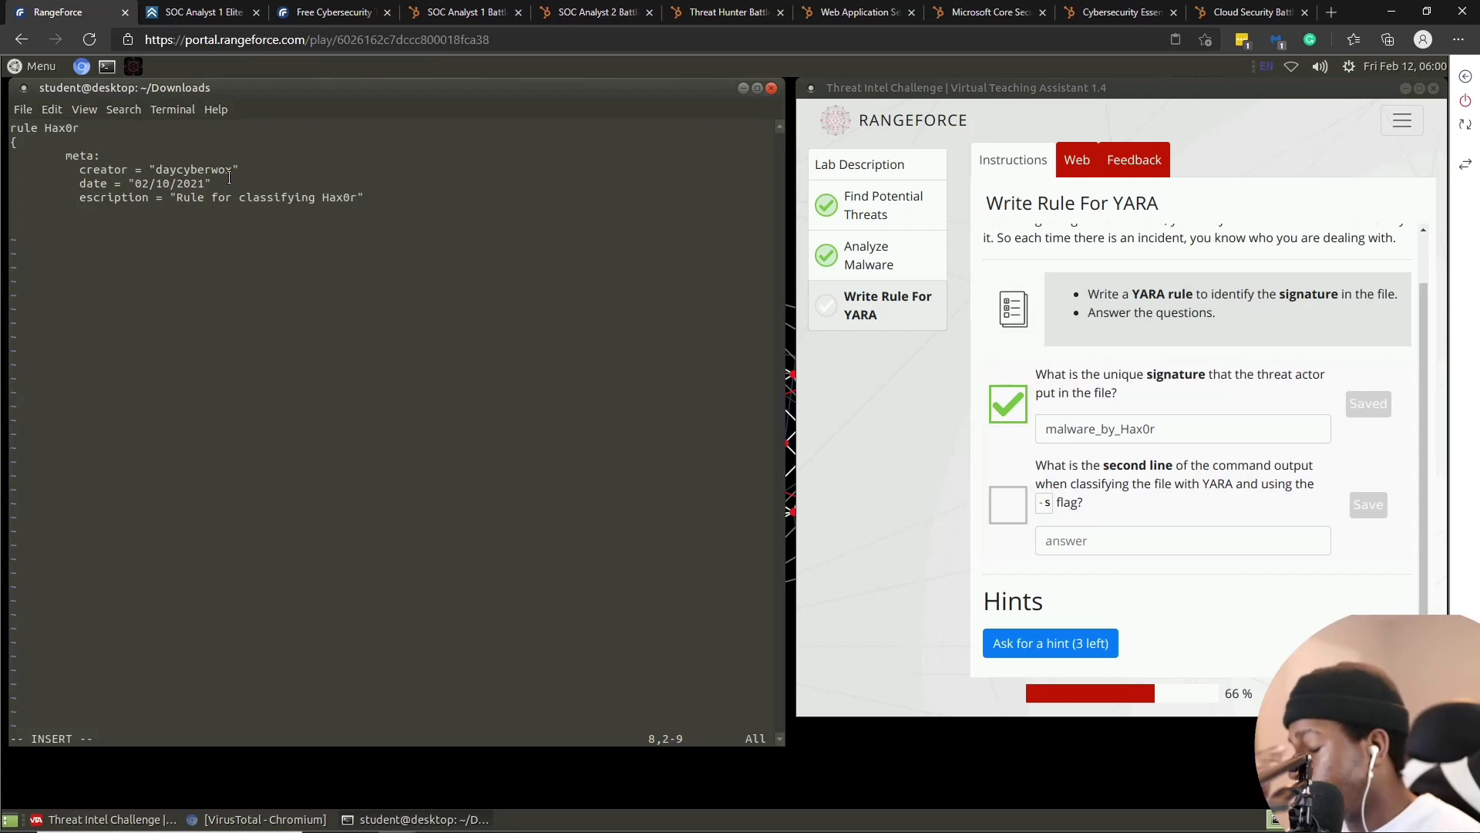
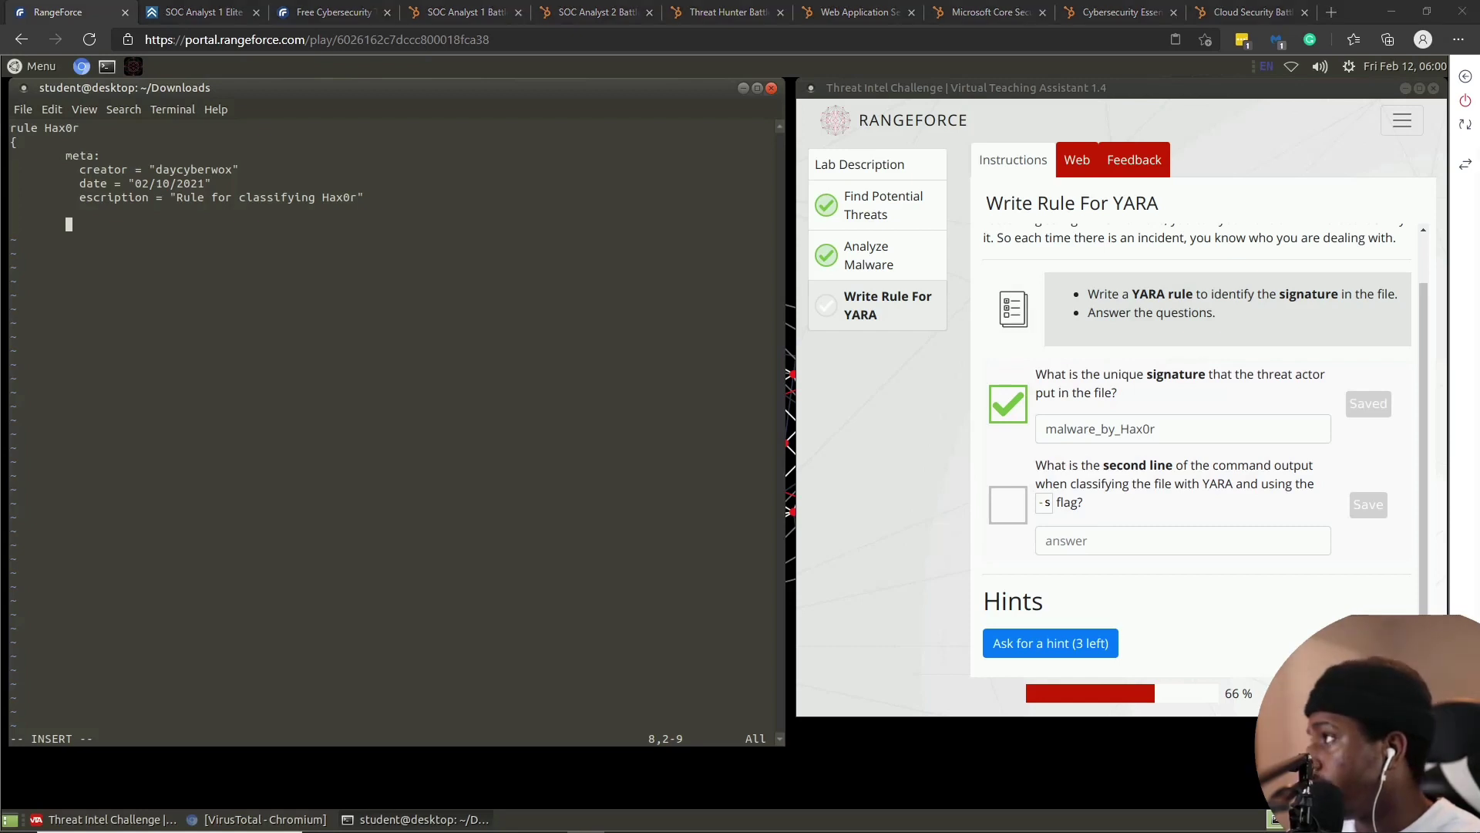
pyautogui.press('Up')
pyautogui.press('Up')
pyautogui.press('Up')
pyautogui.press('Up')
pyautogui.press('Up')
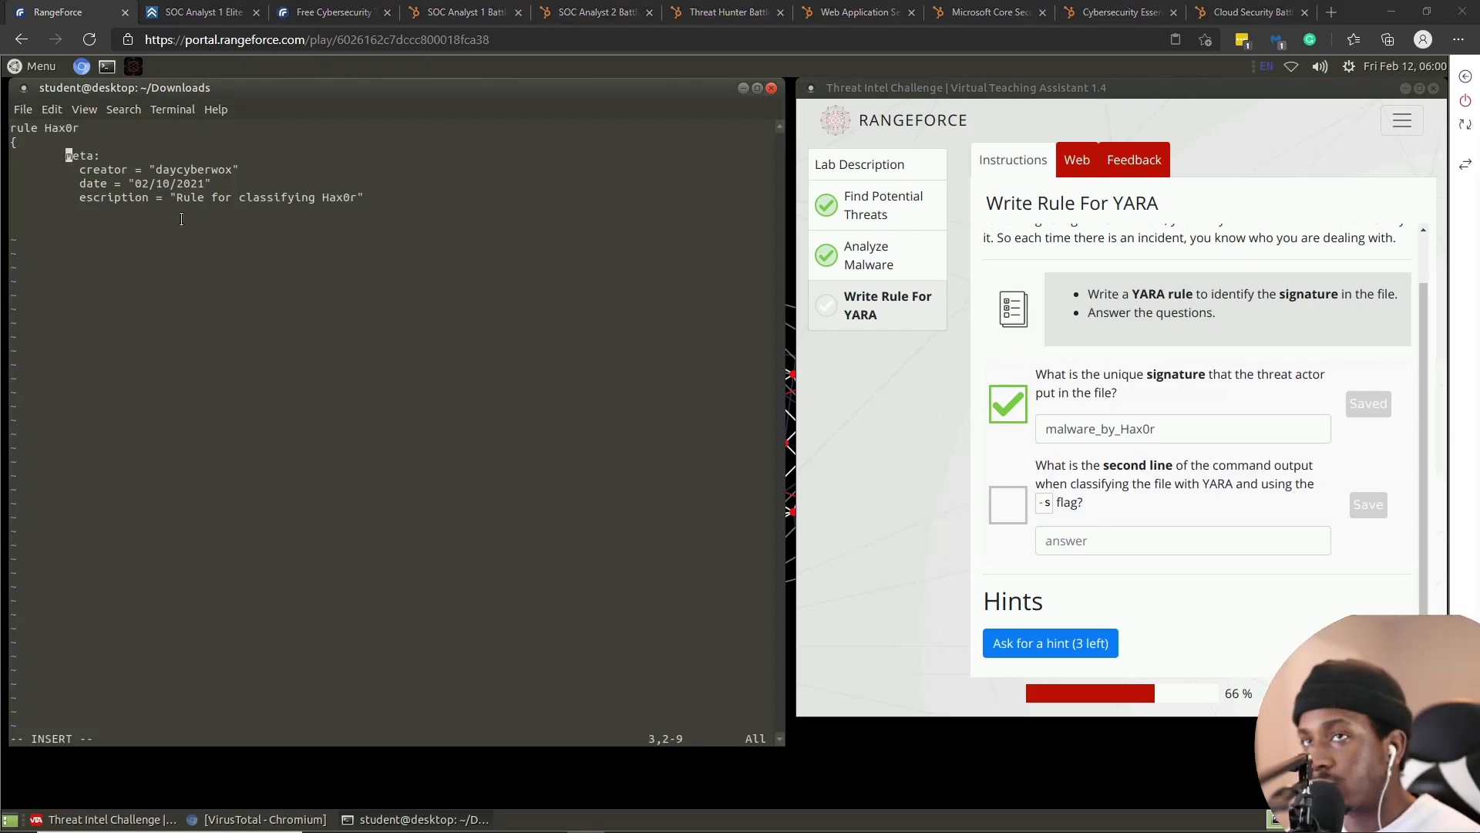
pyautogui.write('strin')
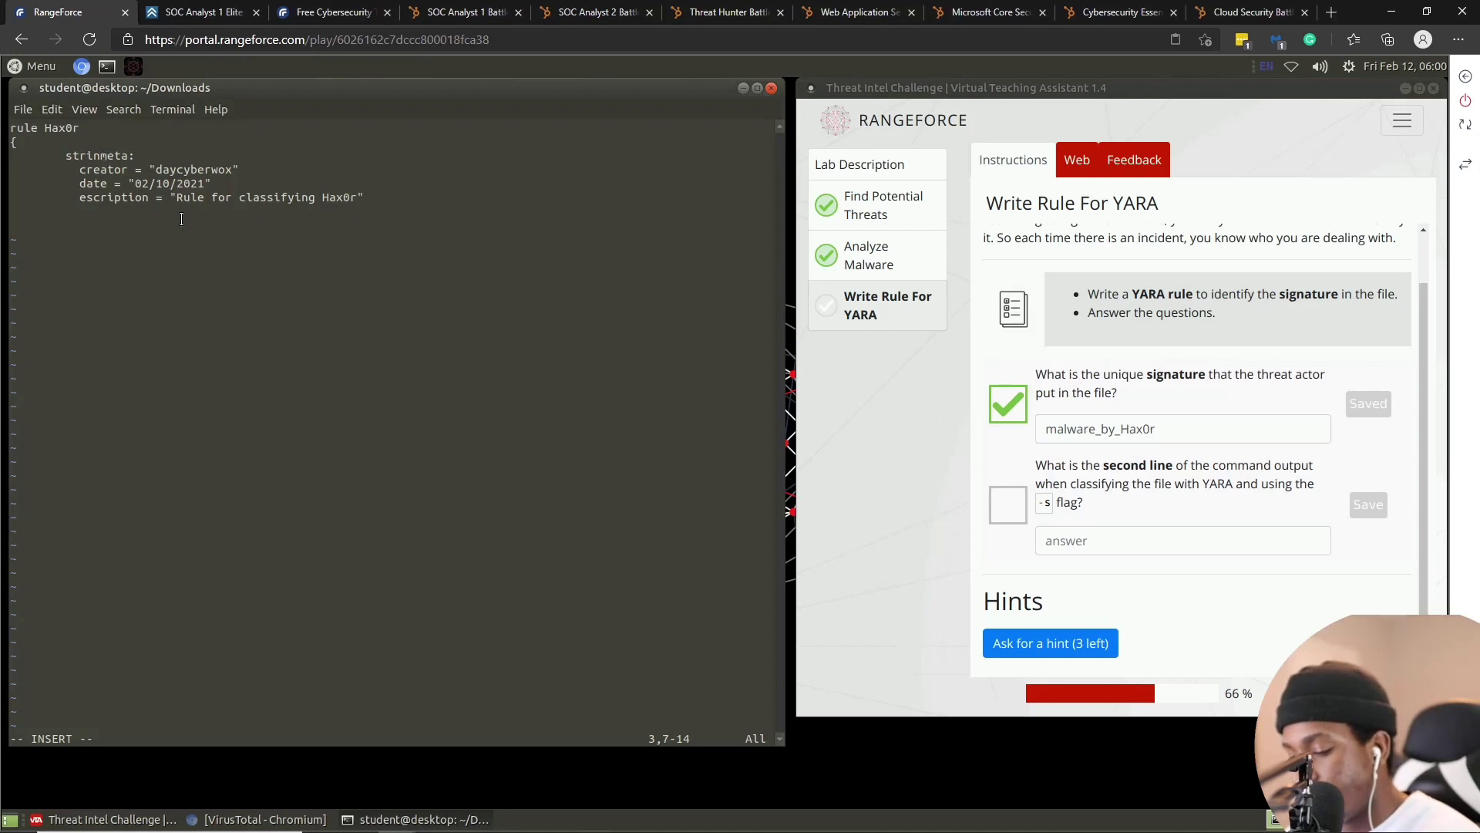
pyautogui.press('BackSpace')
pyautogui.press('BackSpace')
pyautogui.press('BackSpace')
pyautogui.press('BackSpace')
pyautogui.press('BackSpace')
pyautogui.press('Left')
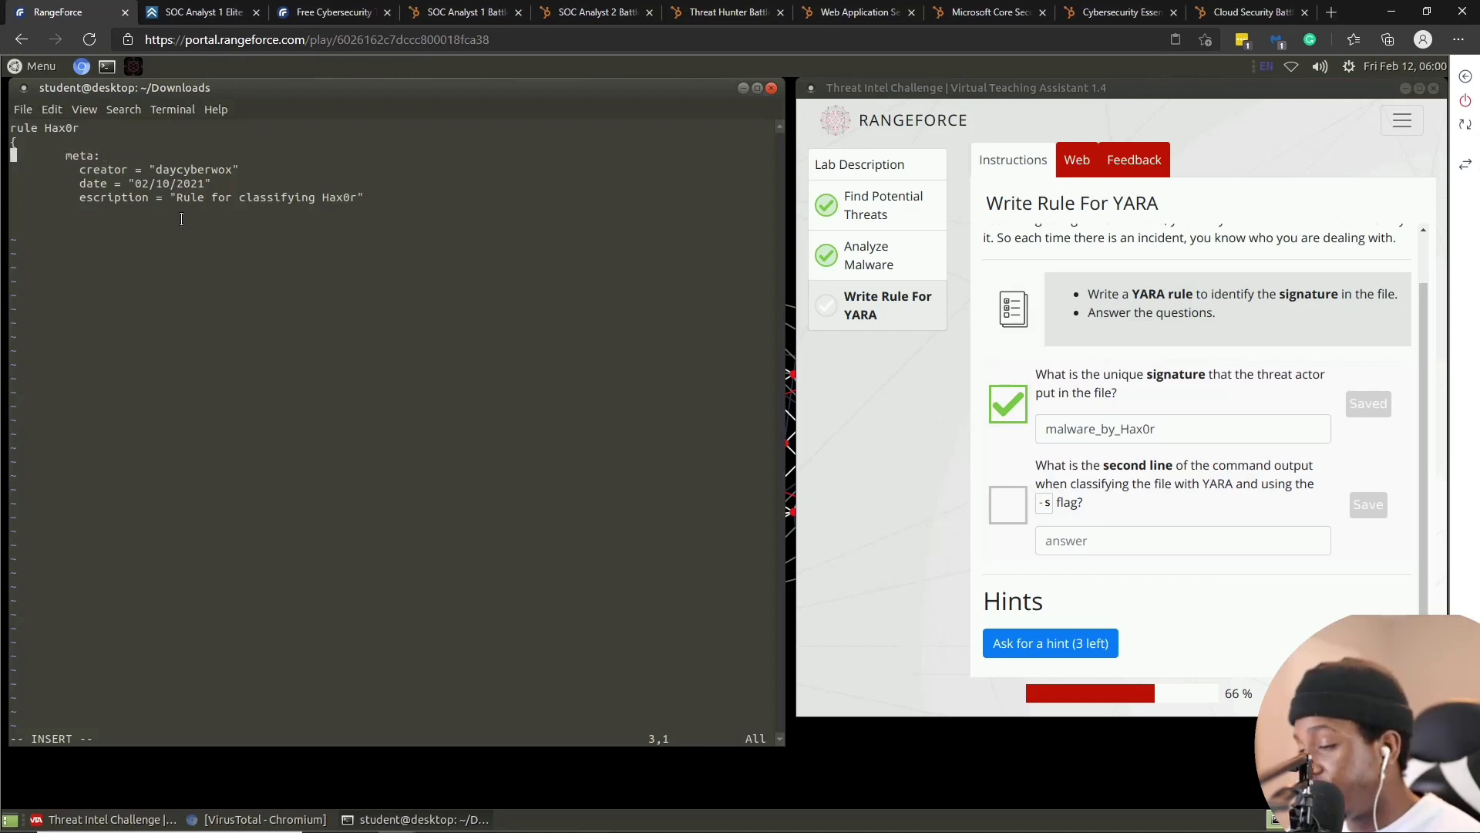
# - Add the missing initial d to the description key and insert an indented line below the meta section
pyautogui.press('Down')
pyautogui.press('Down')
pyautogui.press('Down')
pyautogui.press('Down')
pyautogui.press('Down')
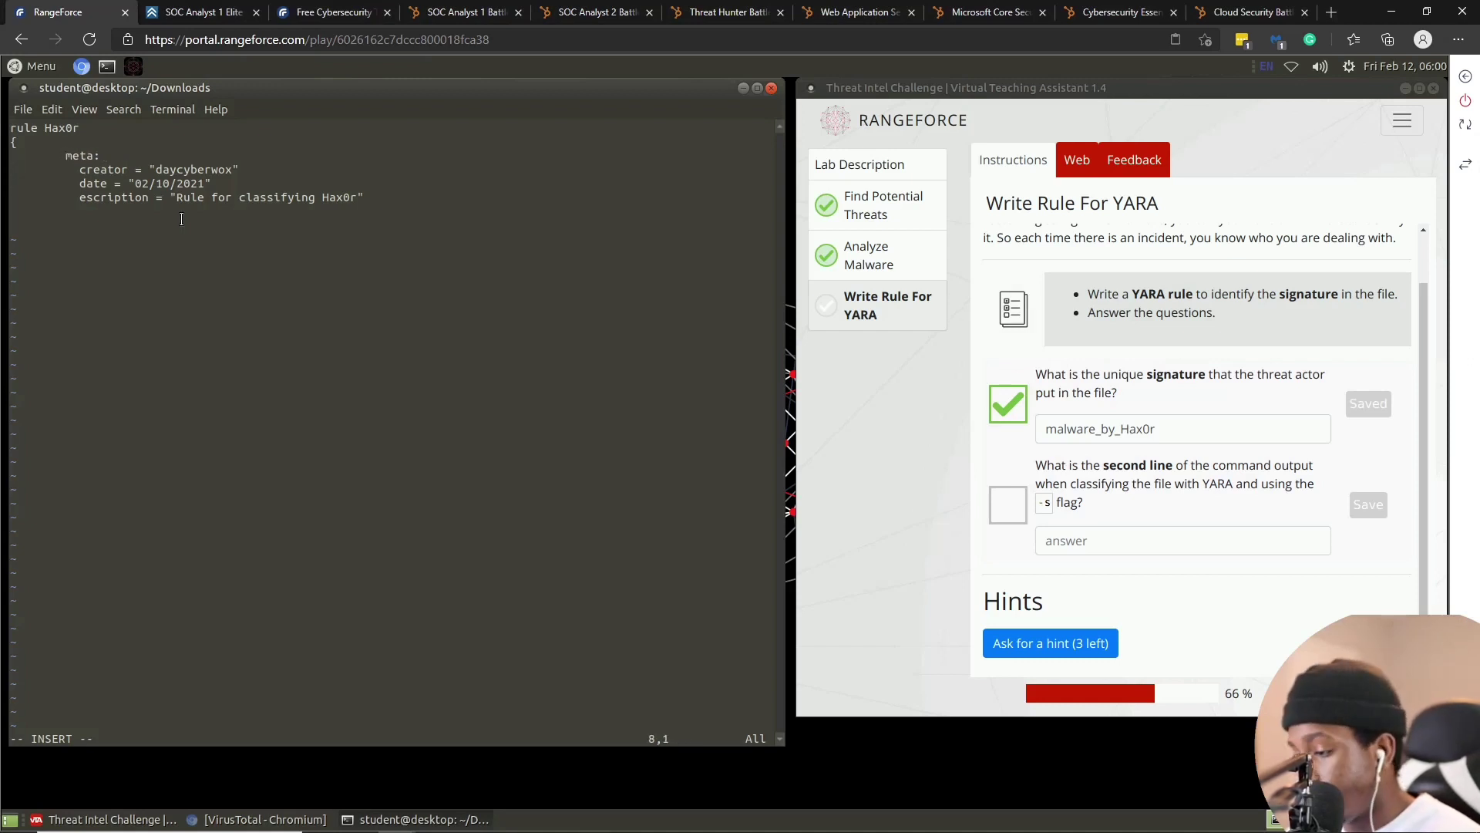
pyautogui.press('Up')
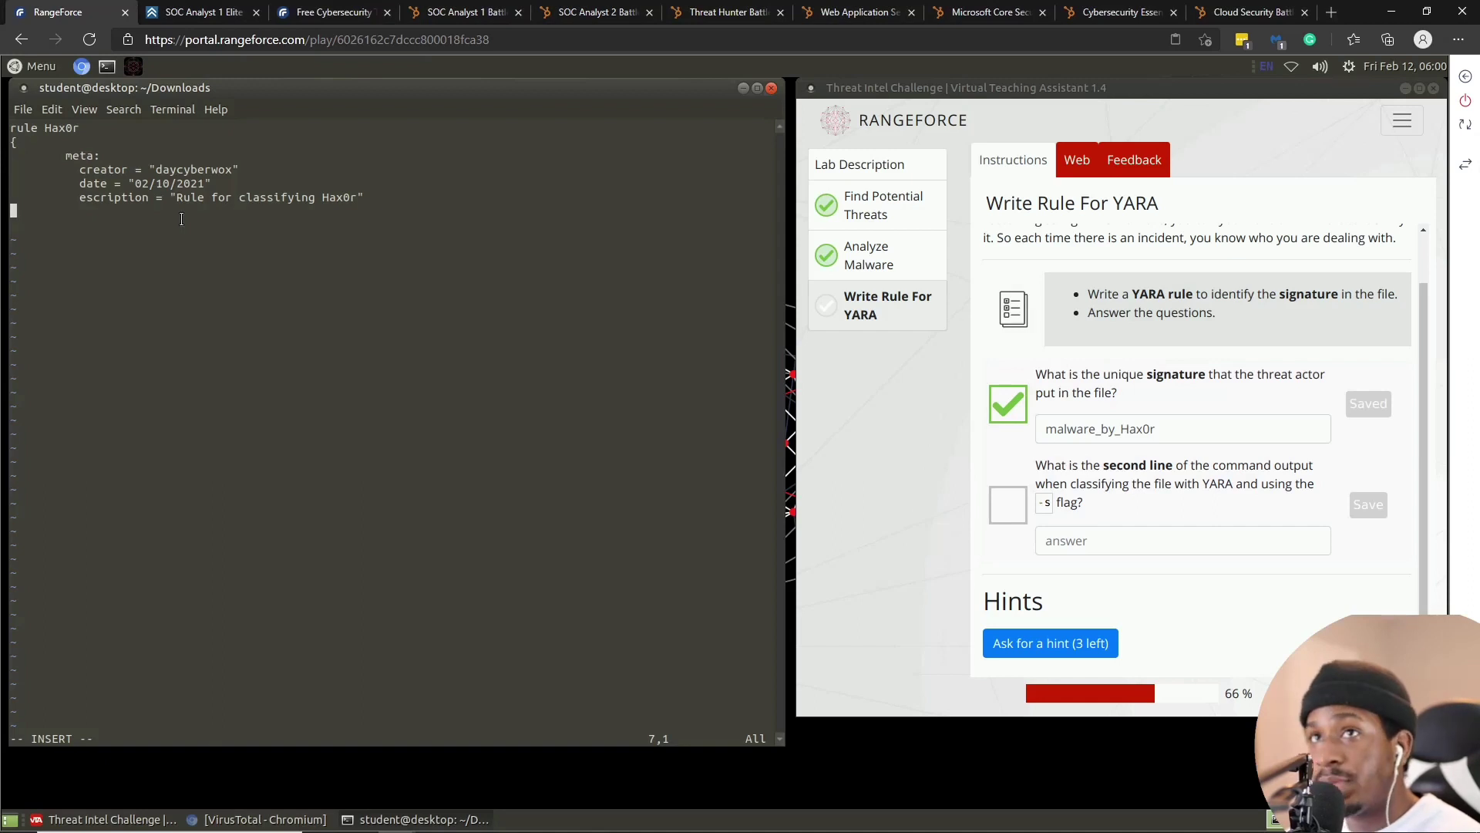
pyautogui.press('Up')
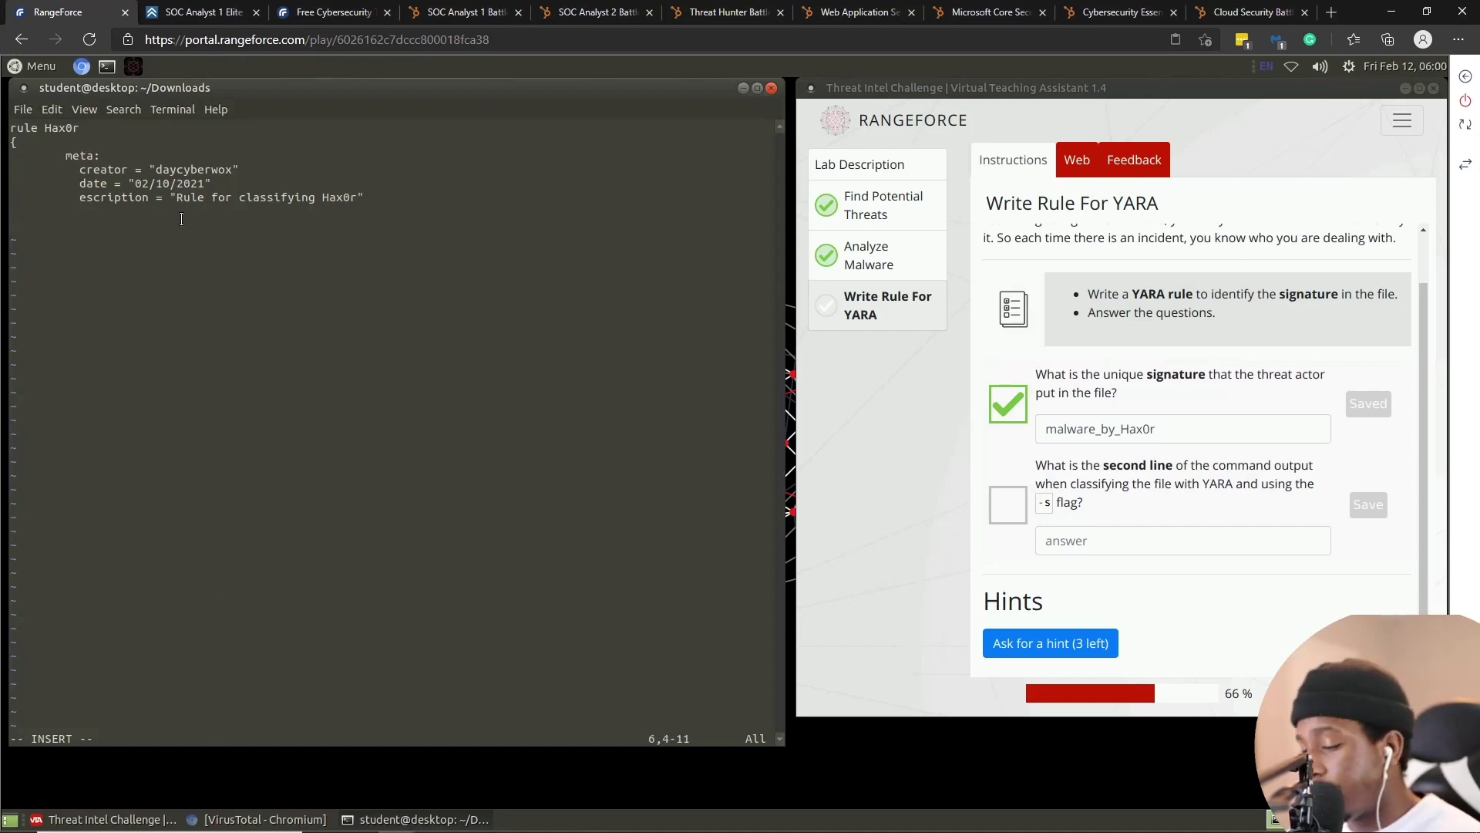
pyautogui.write('d')
pyautogui.press('Down')
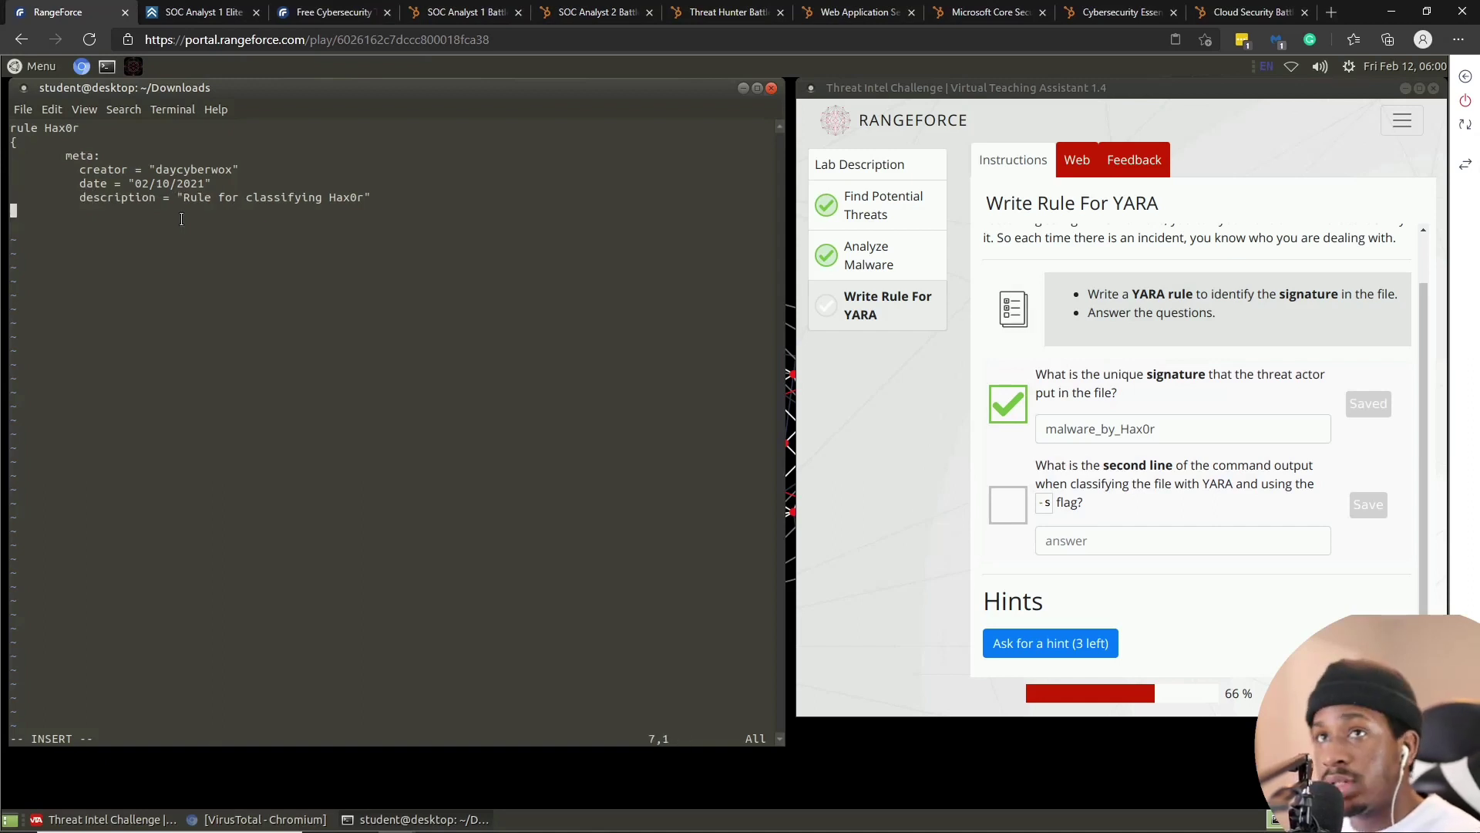
pyautogui.press('Return')
pyautogui.press('Tab')
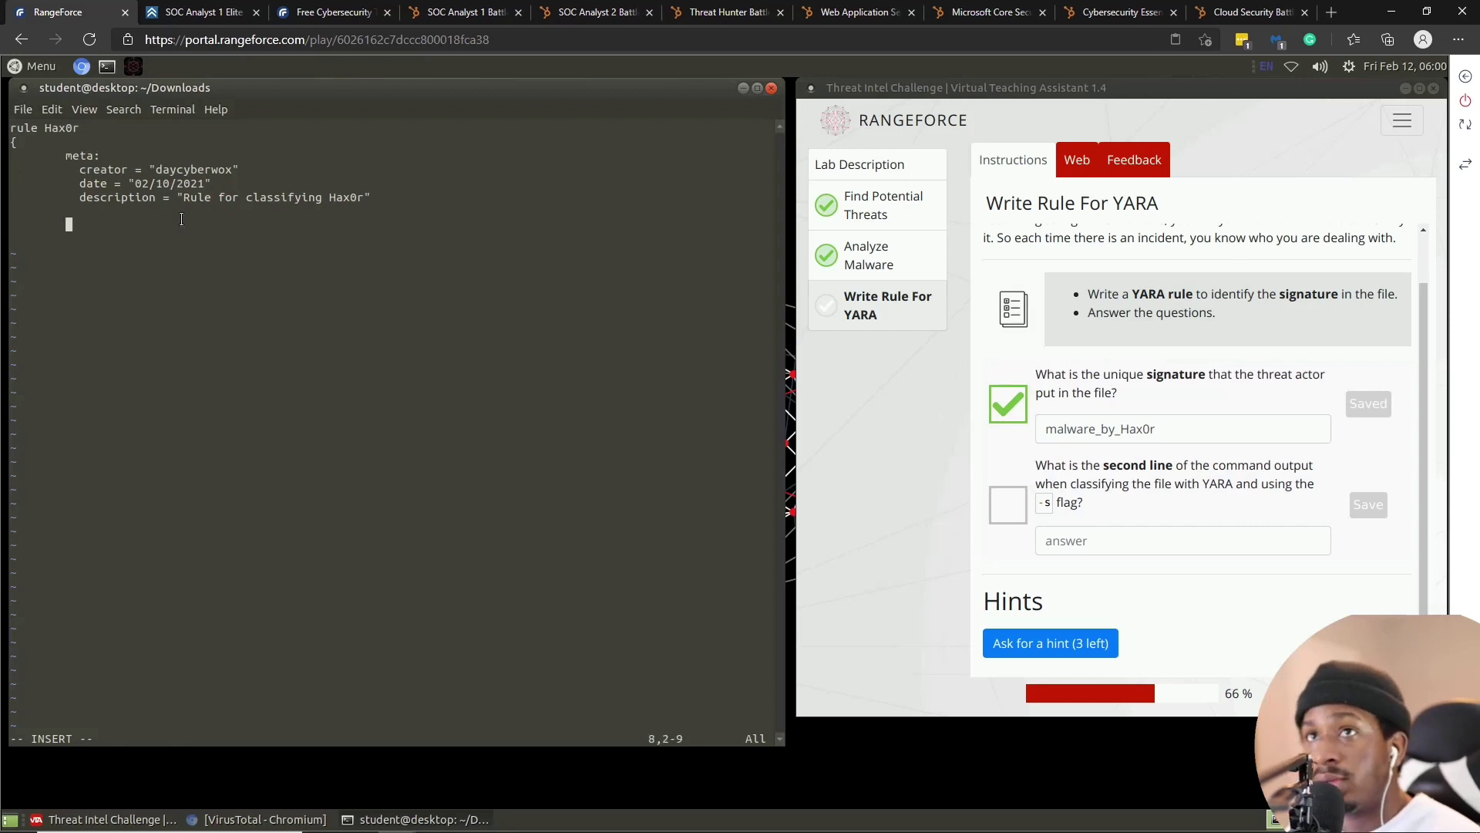
# - Add a "strings:" heading below the meta section, aligned with the meta heading, and start a new line under it
pyautogui.press('BackSpace')
pyautogui.write('strings')
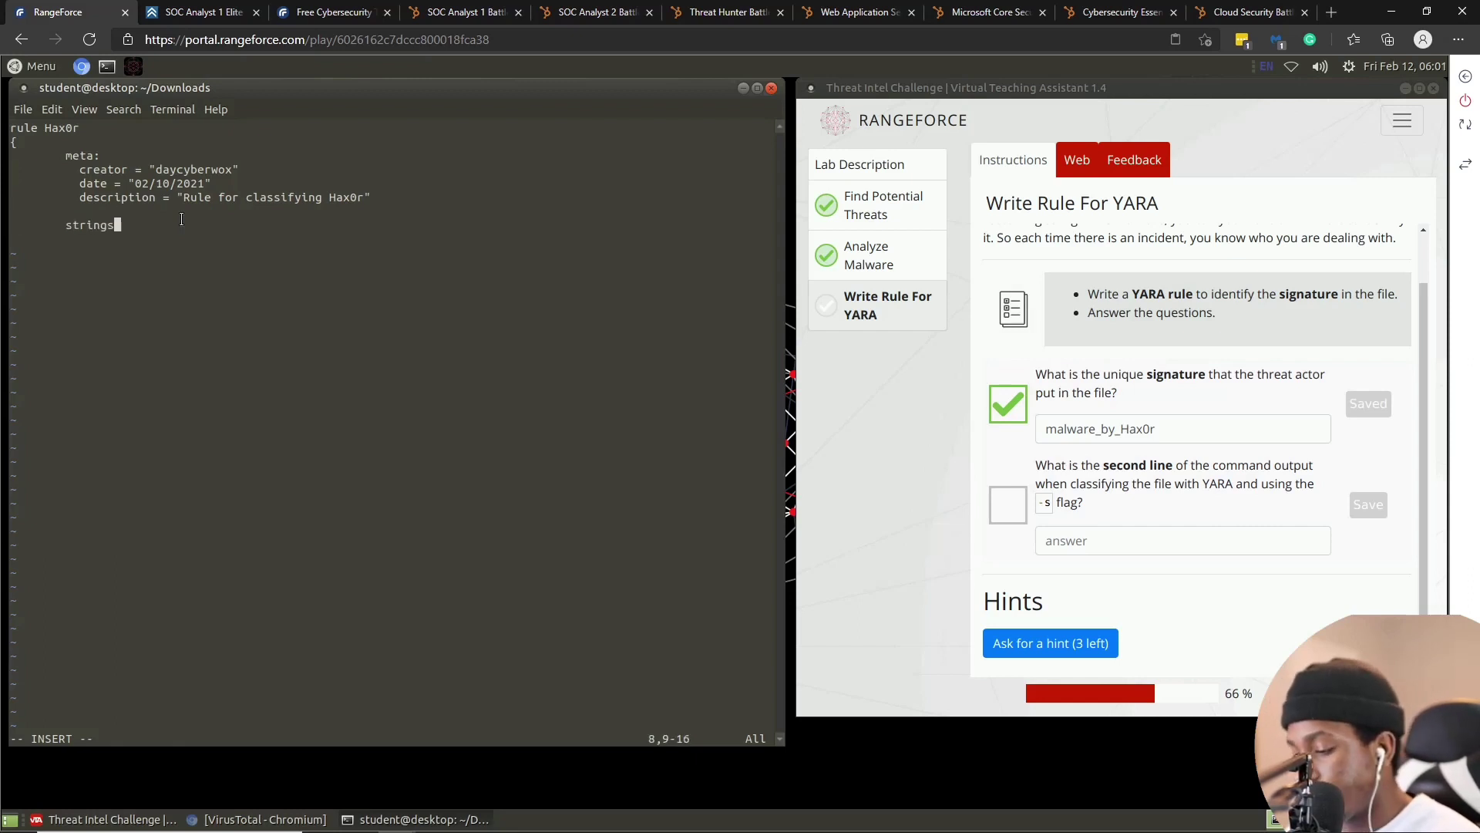
pyautogui.write(';')
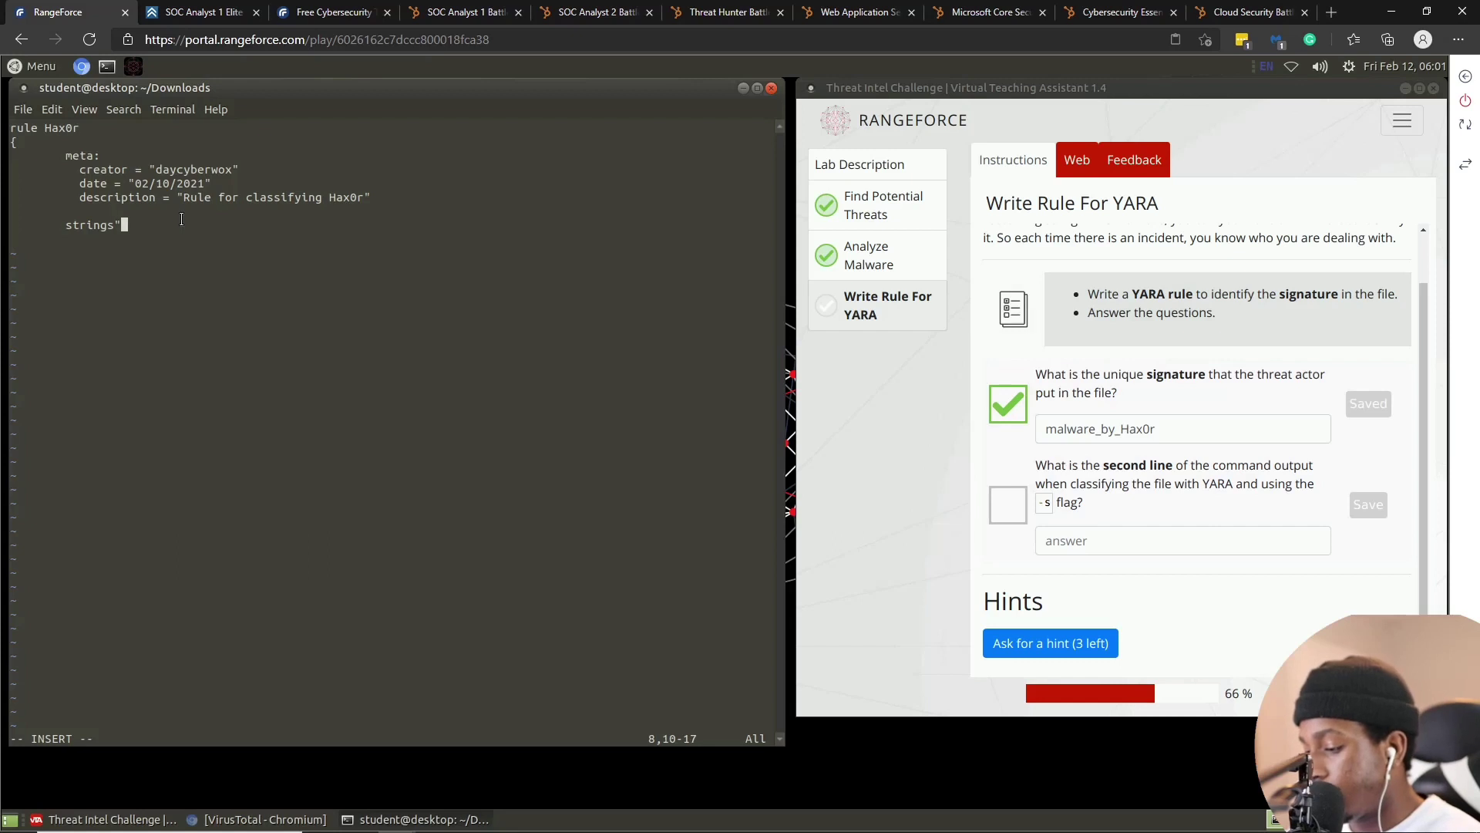
pyautogui.press('BackSpace')
pyautogui.write(';')
pyautogui.press('Return')
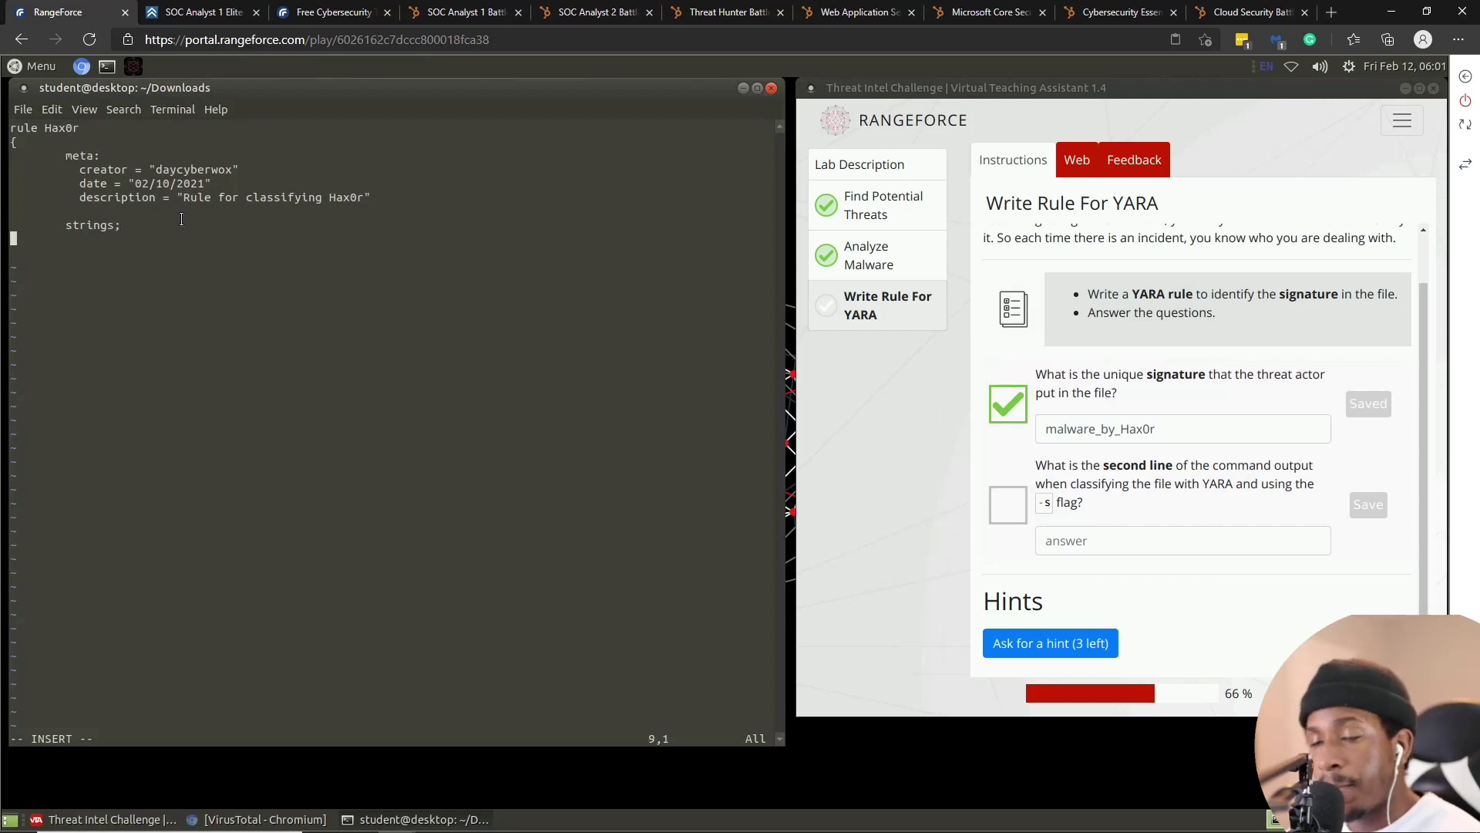
pyautogui.press('BackSpace')
pyautogui.press('BackSpace')
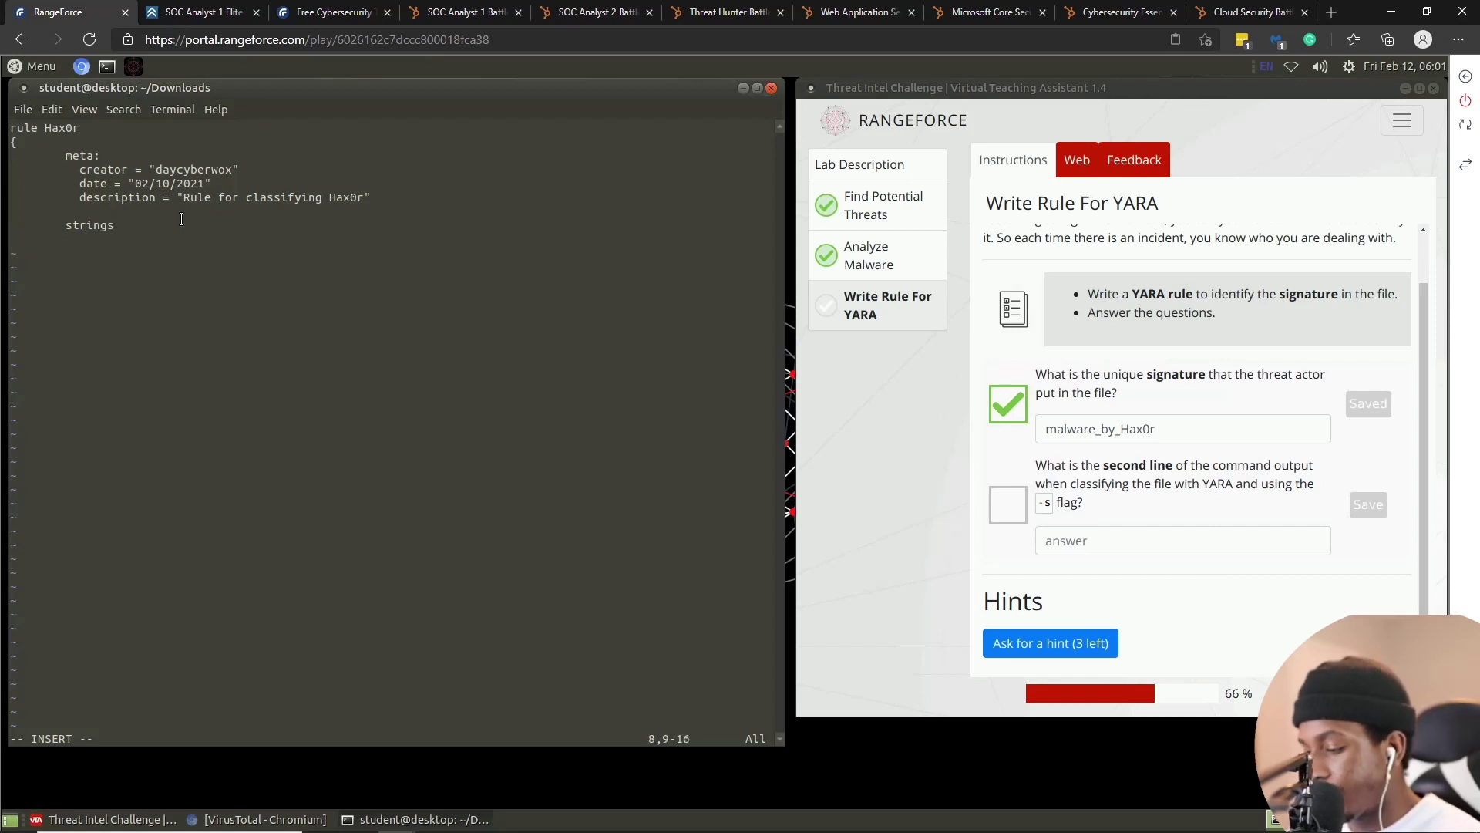
pyautogui.write(':')
pyautogui.press('BackSpace')
pyautogui.write(':')
pyautogui.press('Return')
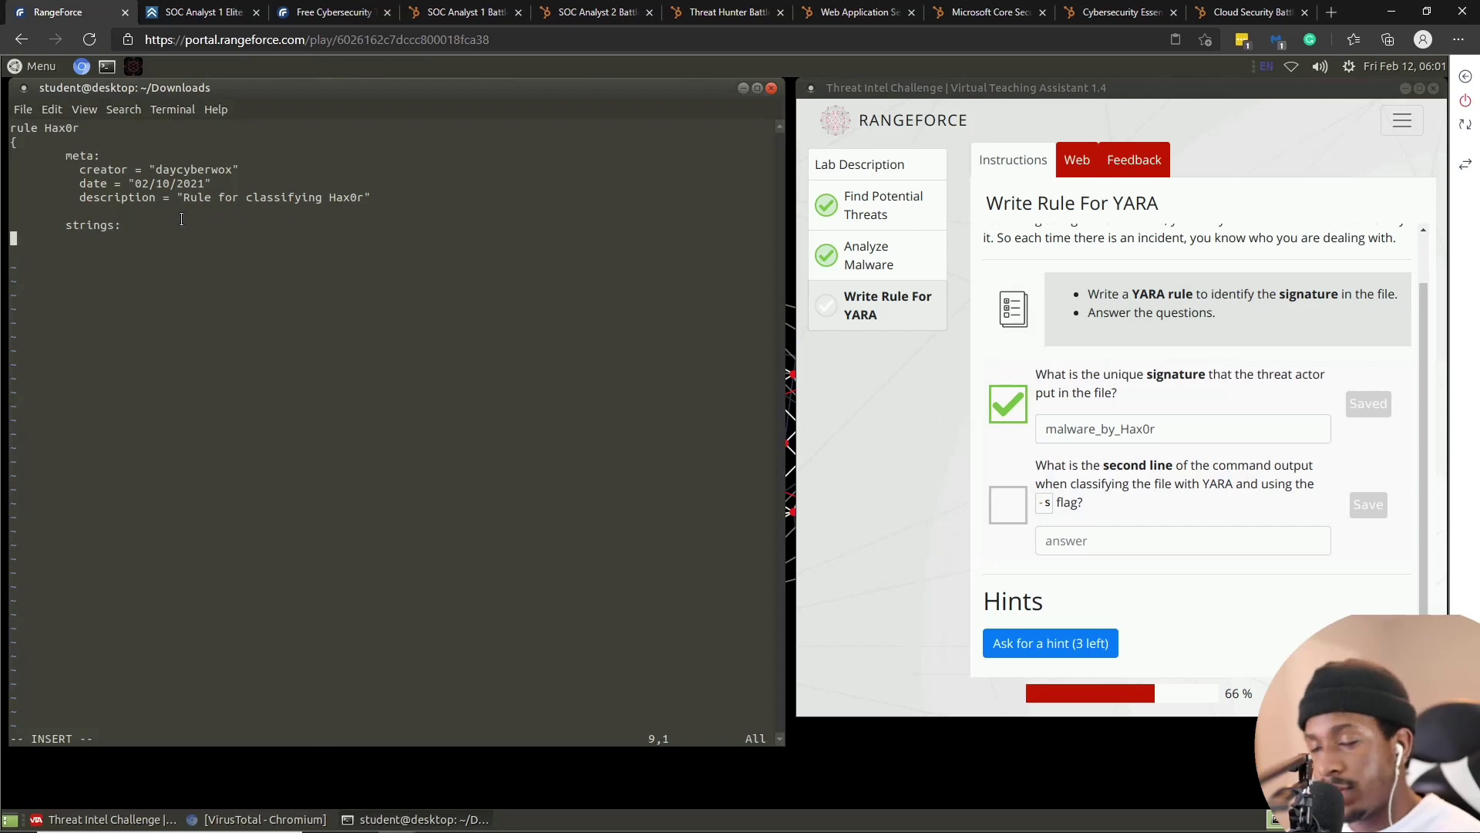
# - Define $string under the strings heading as "malware_by_Hax0r", copying the signature from the first saved lab answer
pyautogui.press('Tab')
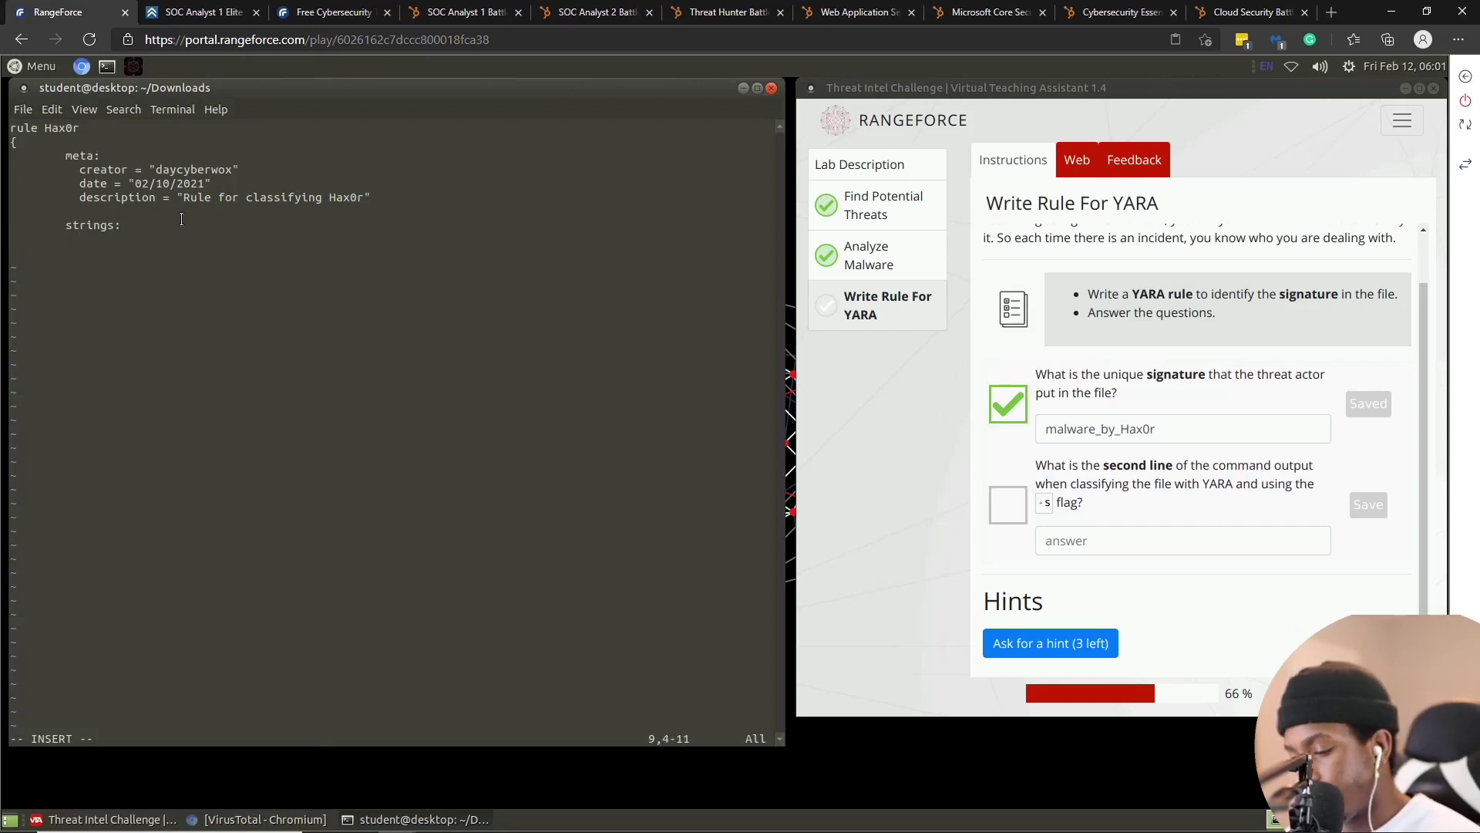
pyautogui.write('$string')
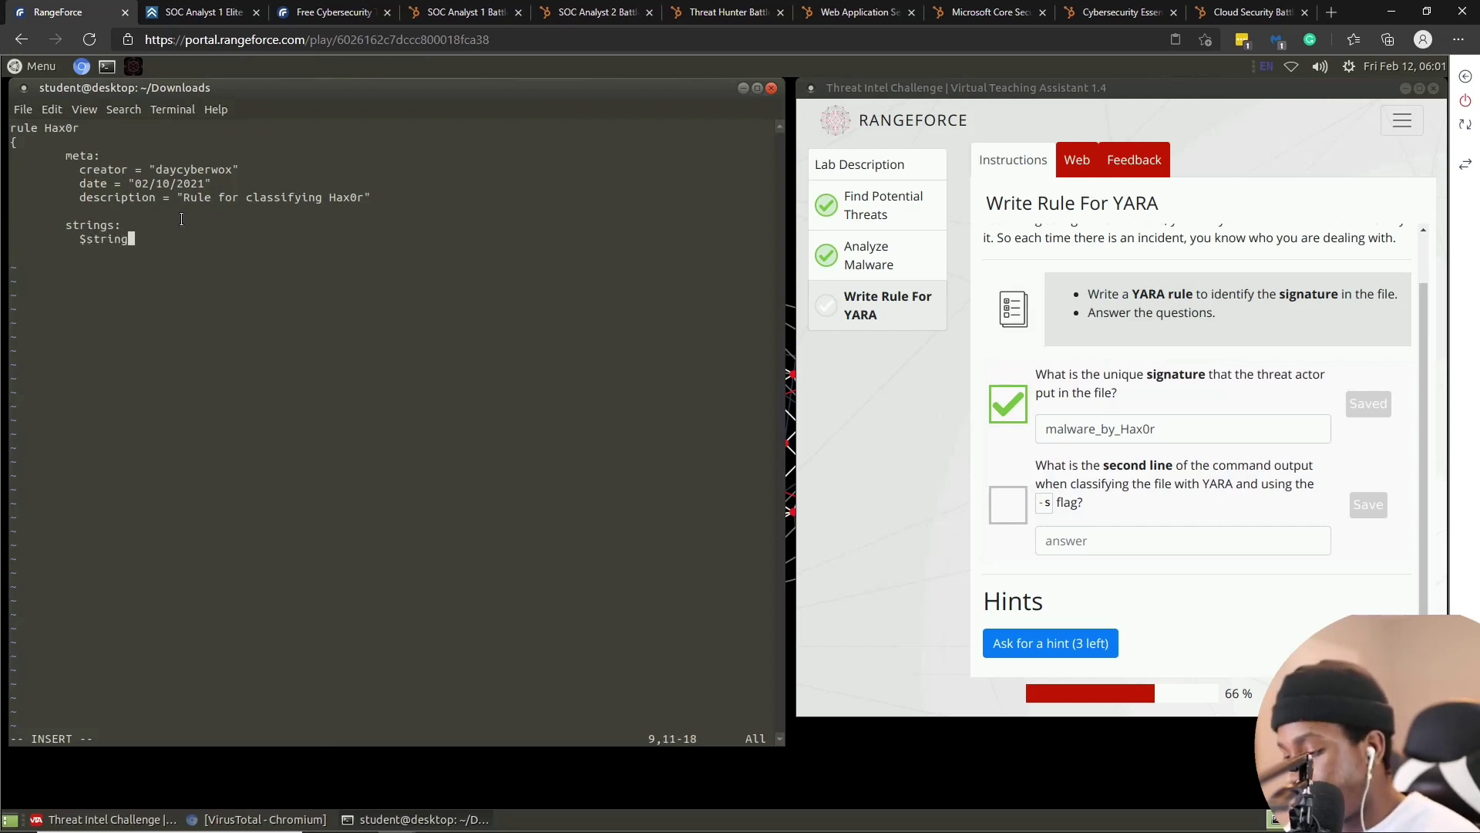
pyautogui.write(' = "')
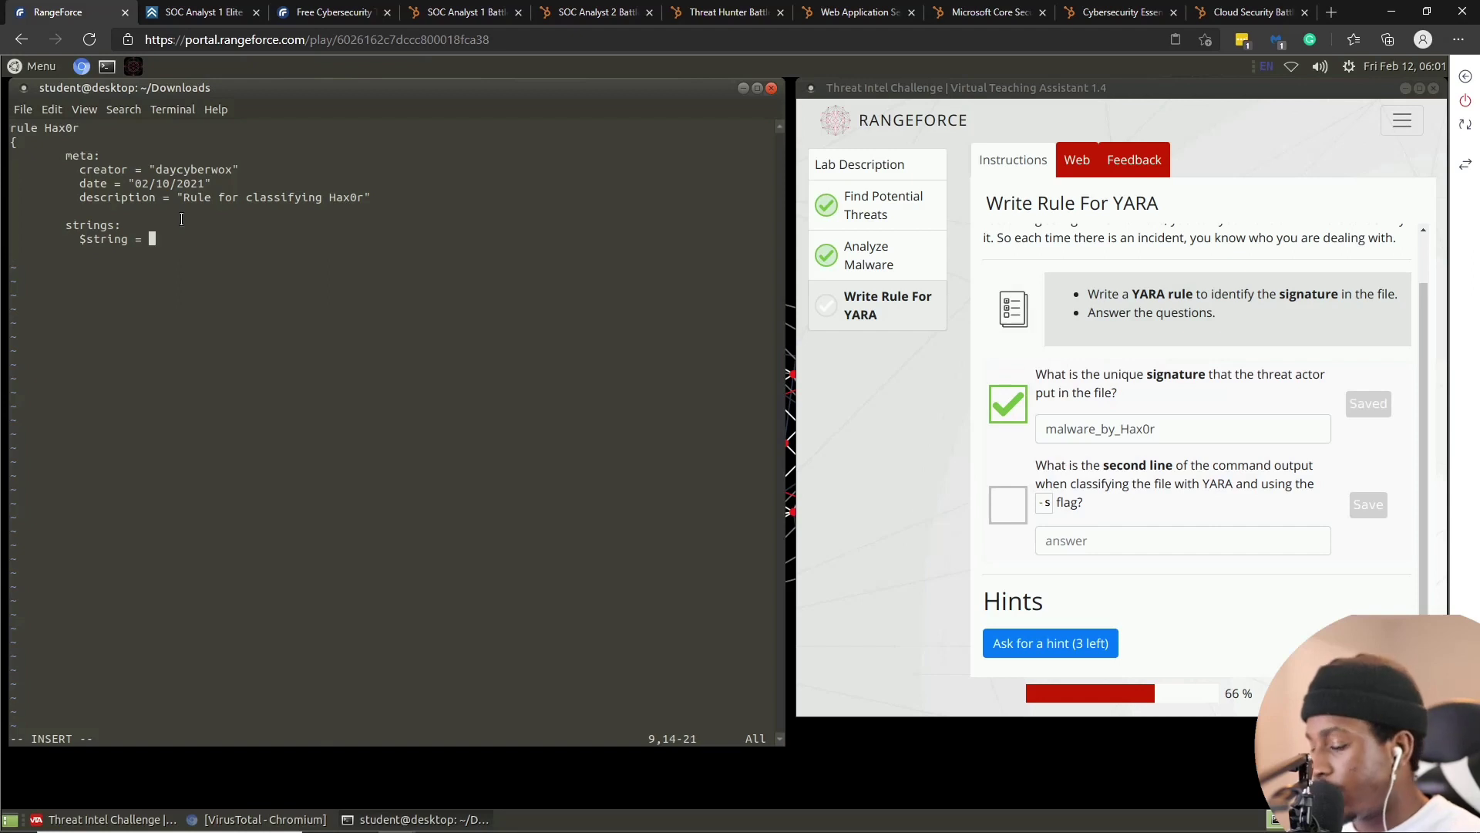
pyautogui.click(1168, 429)
pyautogui.doubleClick(1162, 438)
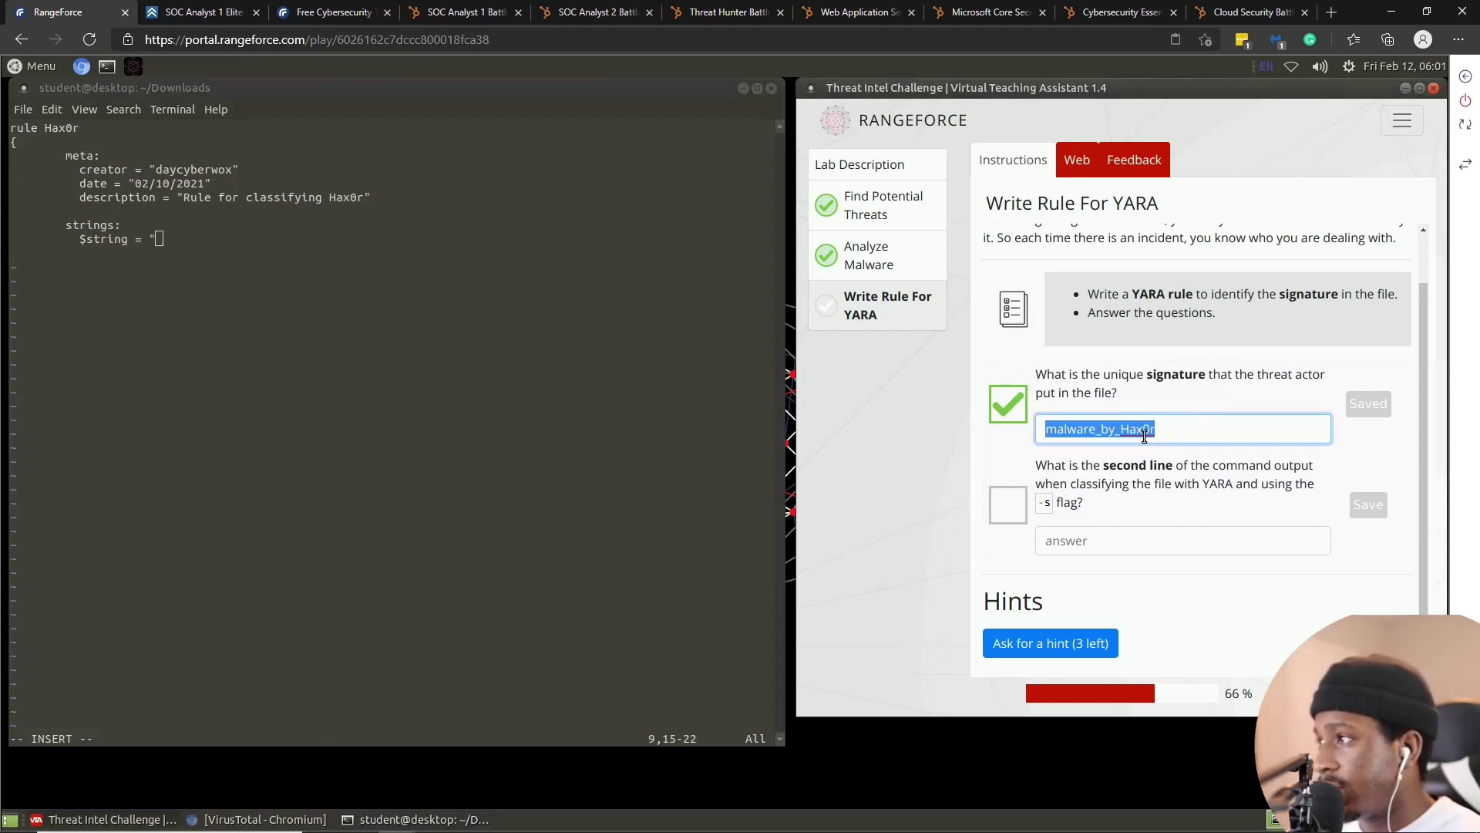
pyautogui.rightClick(1162, 437)
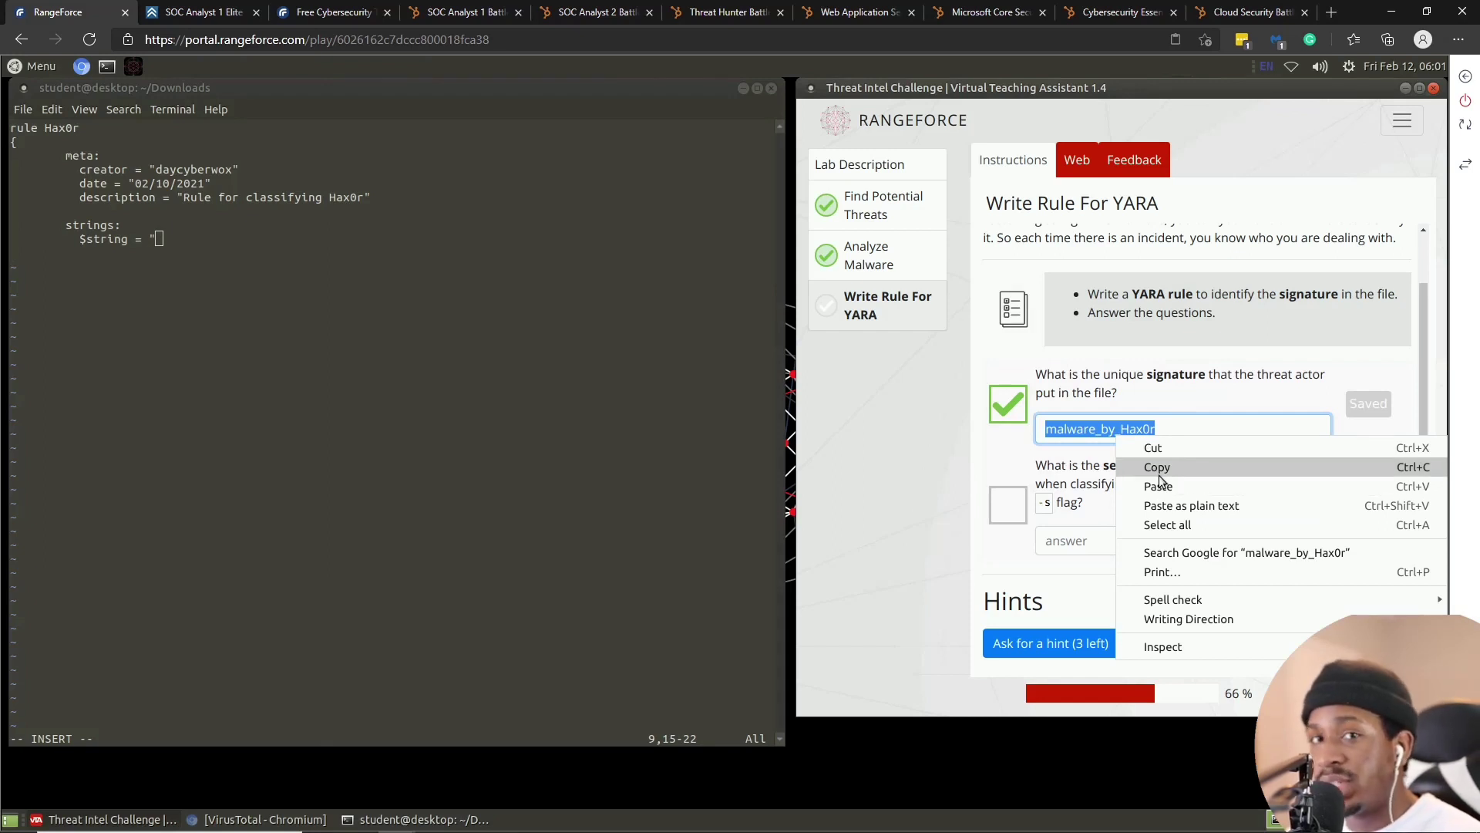
pyautogui.click(1157, 468)
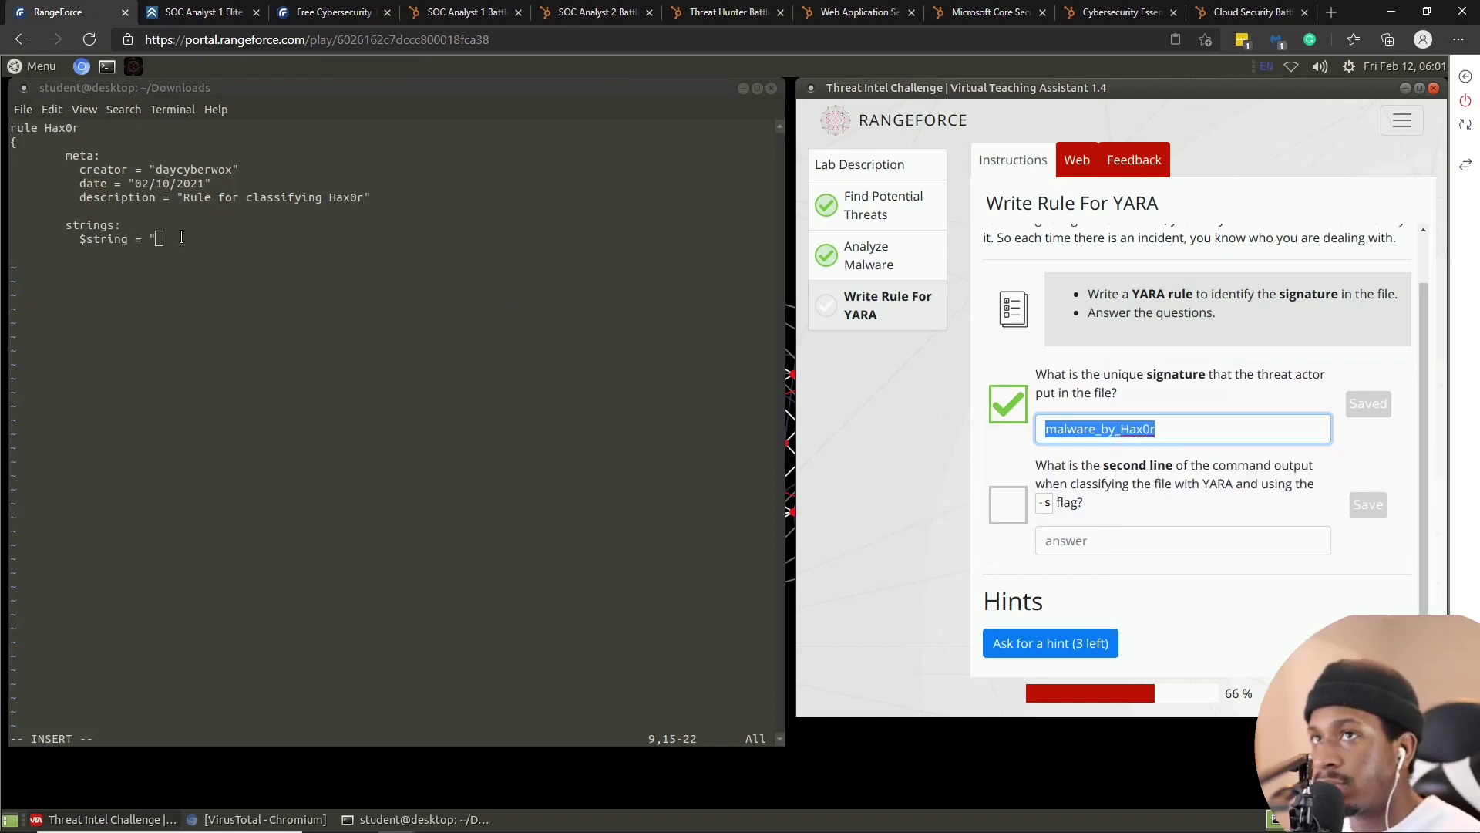
pyautogui.click(182, 237)
pyautogui.rightClick(182, 237)
pyautogui.click(300, 325)
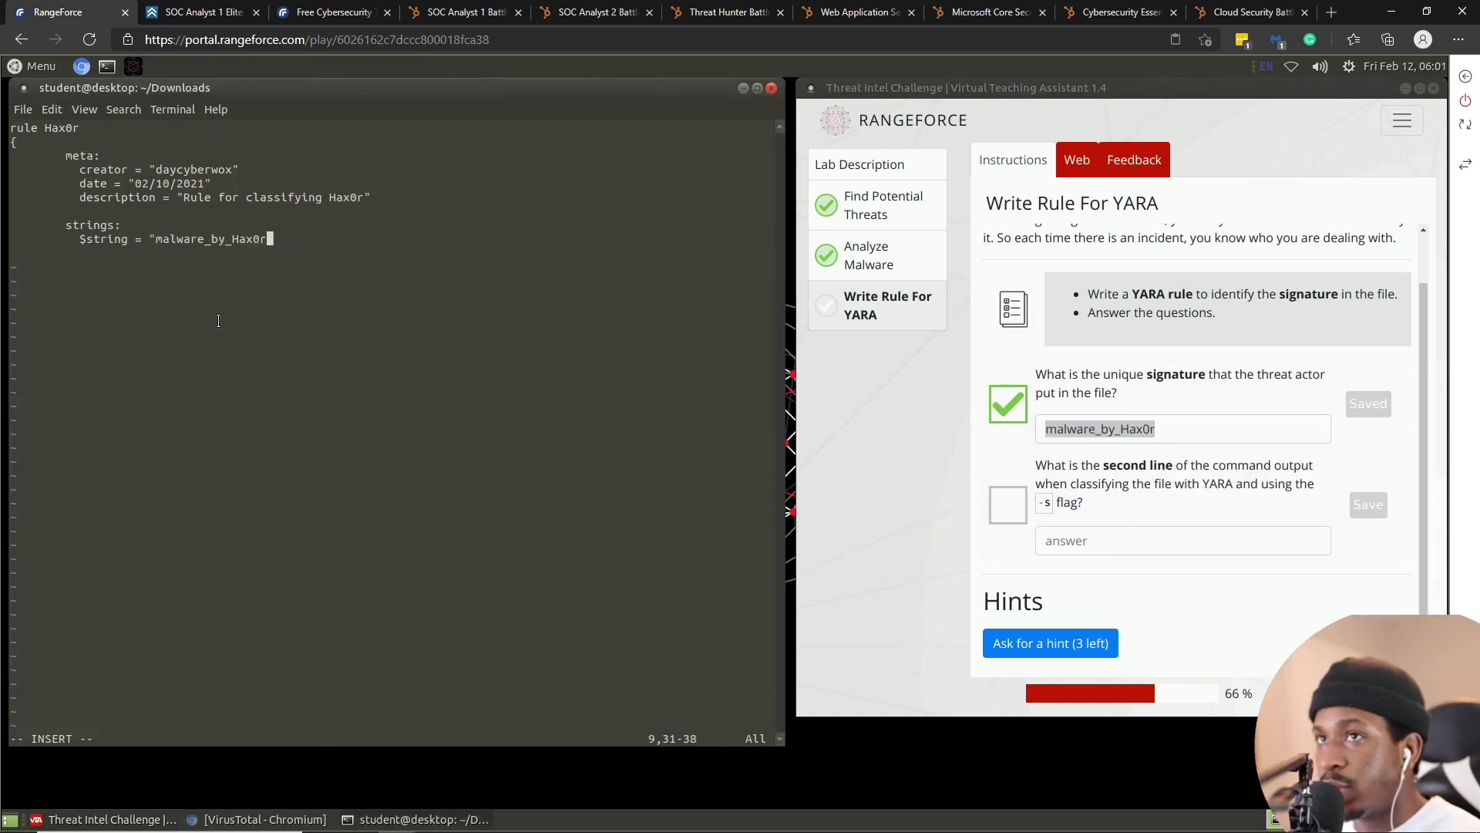
pyautogui.write('"')
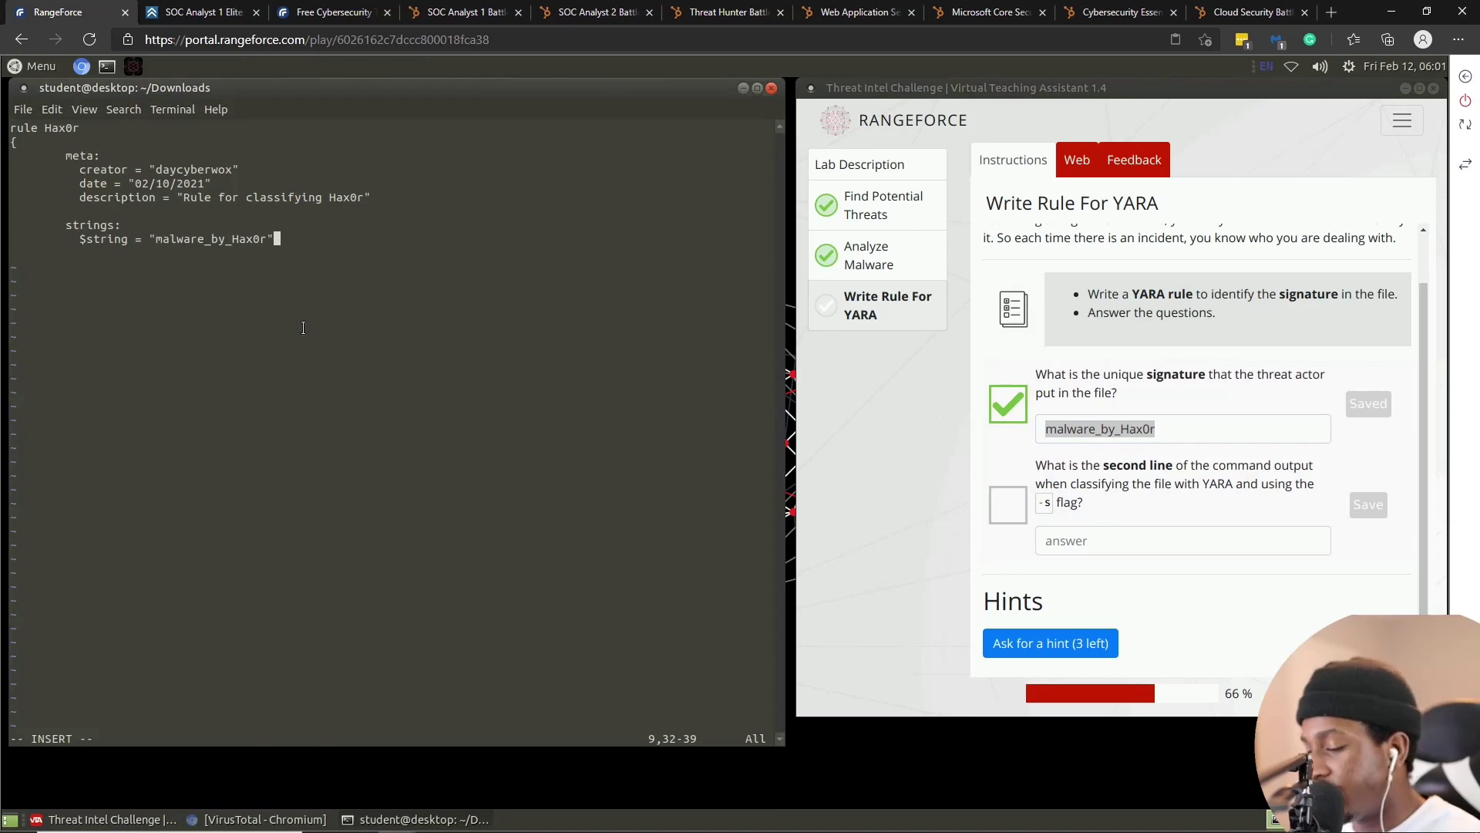
# - Add a "condition" heading after a blank line below the strings section and start a new line under it
pyautogui.press('Return')
pyautogui.press('Return')
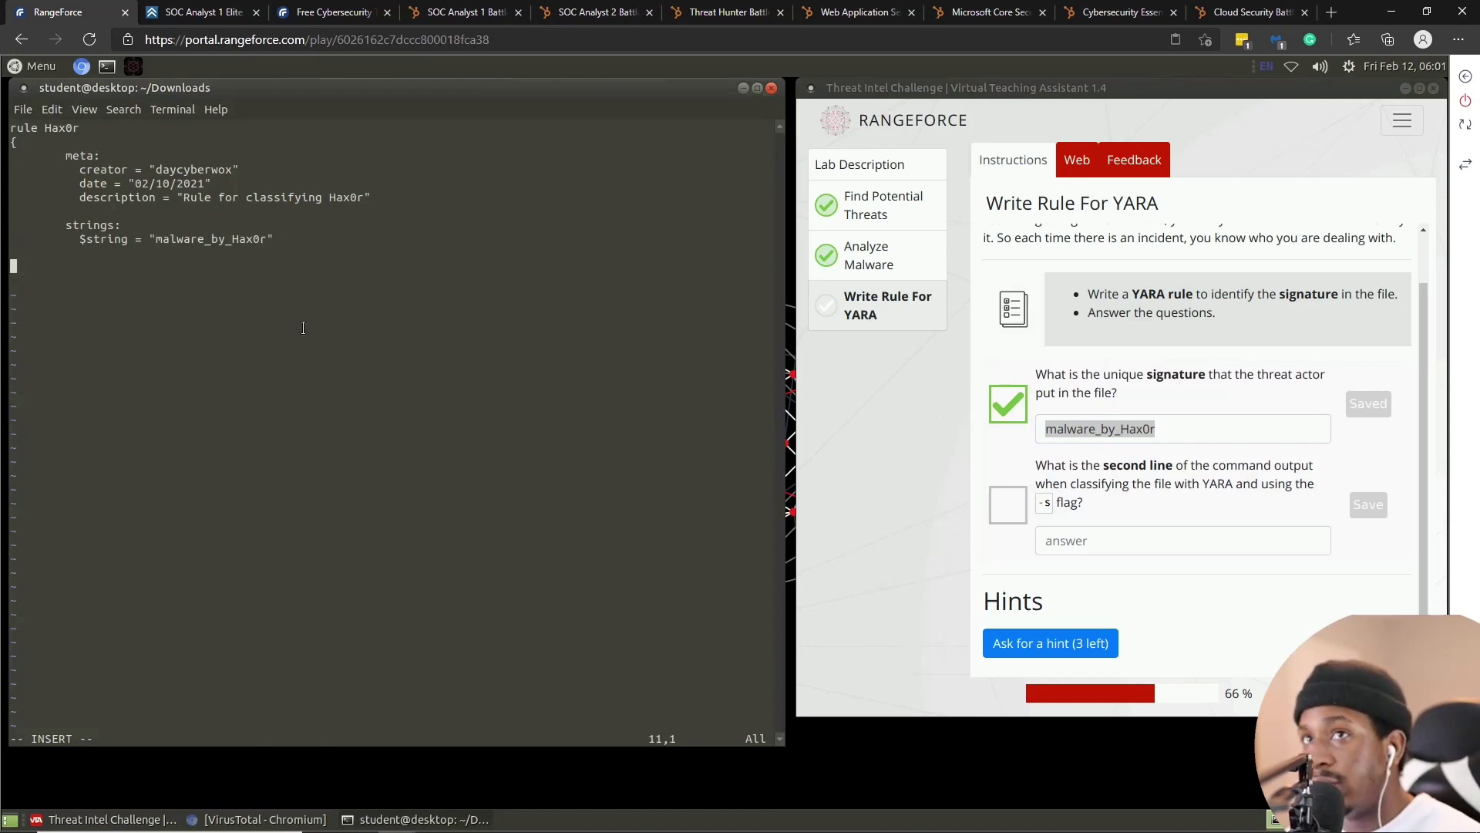
pyautogui.press('Tab')
pyautogui.write('st')
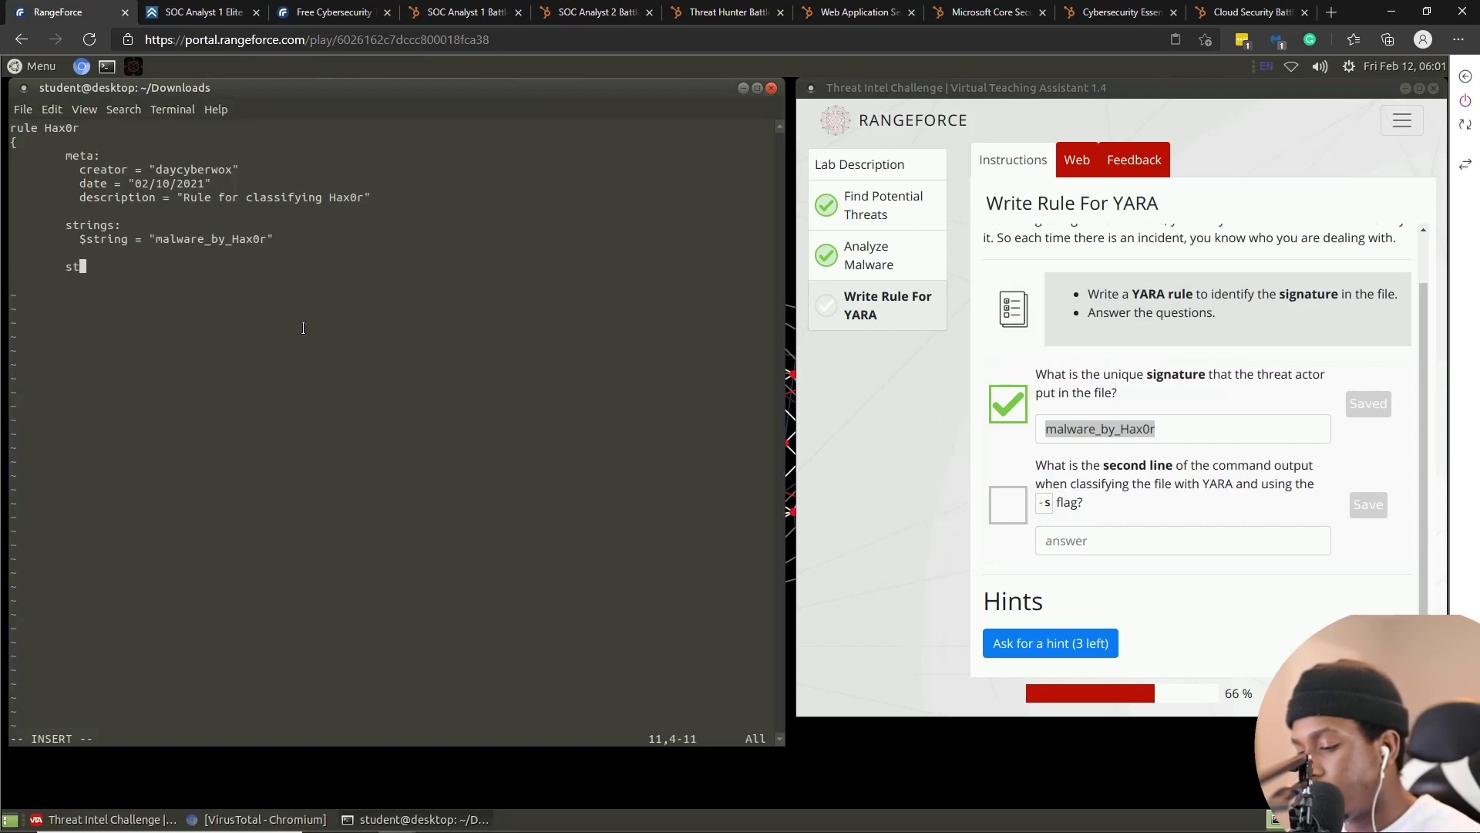
pyautogui.press('BackSpace')
pyautogui.press('BackSpace')
pyautogui.write('conditi')
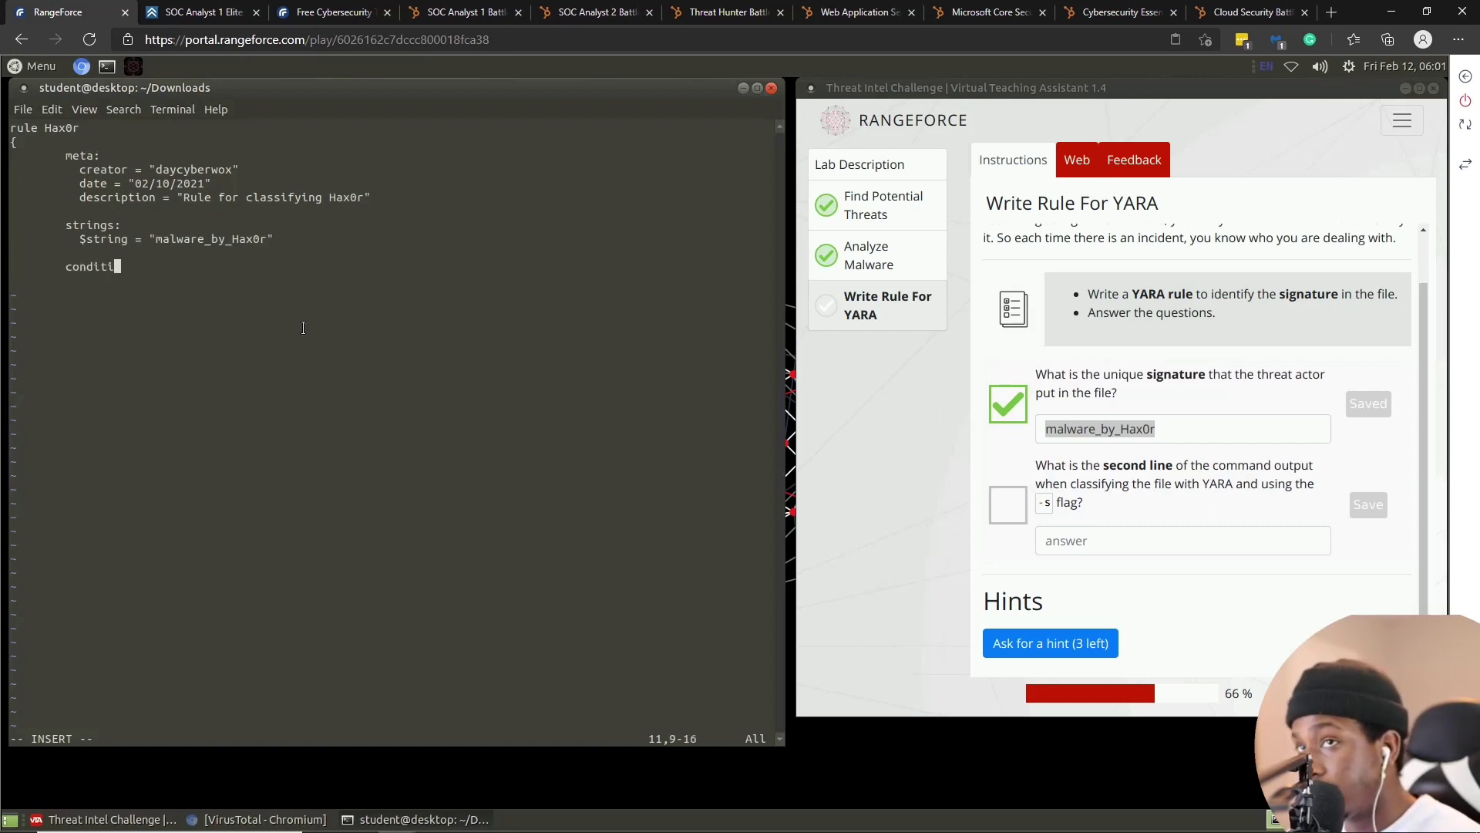
pyautogui.write('on')
pyautogui.press('Return')
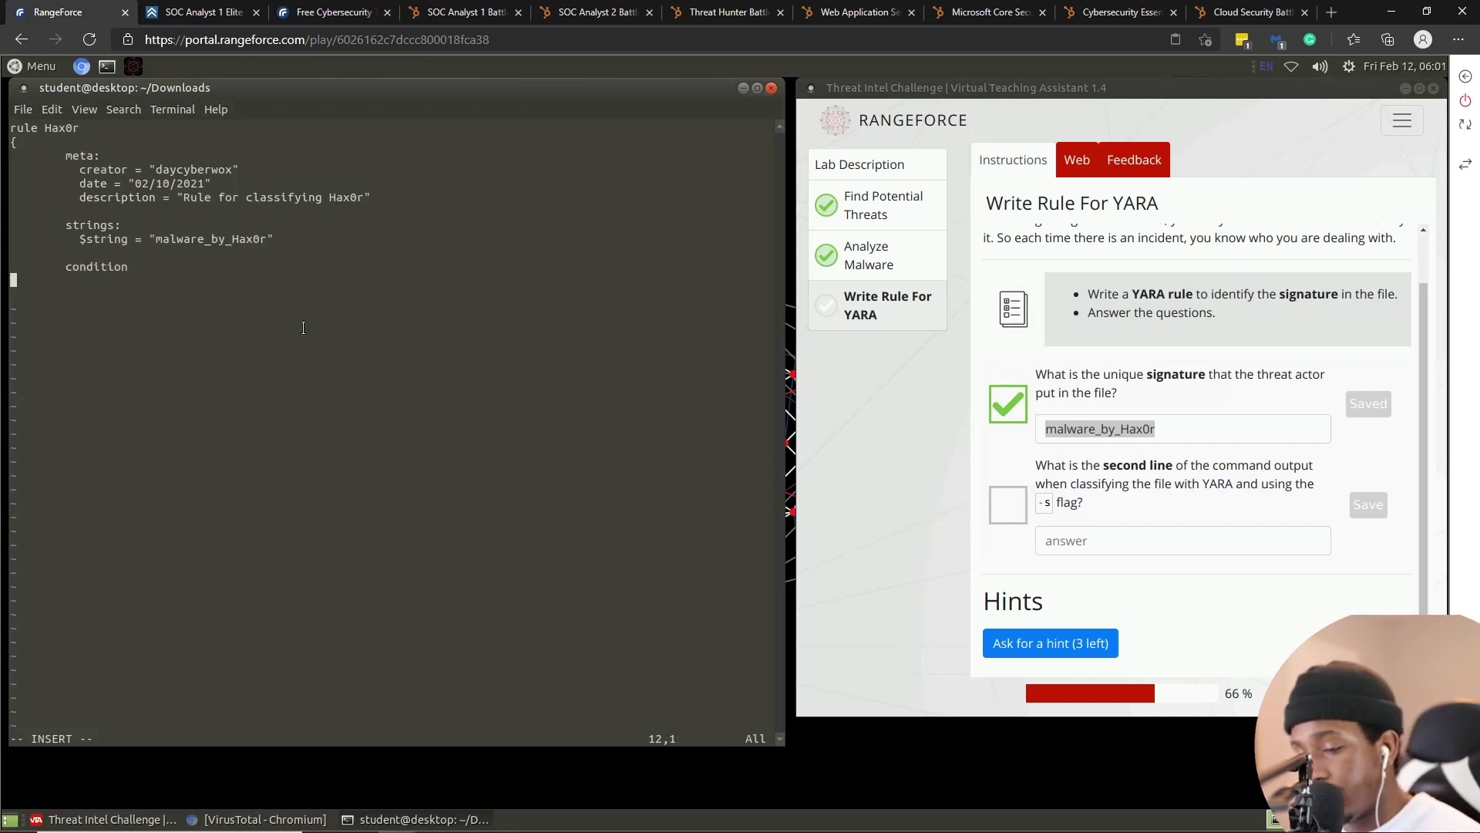
# - Enter $string indented under the condition heading and close the rule with a closing brace on its own line
pyautogui.press('Tab')
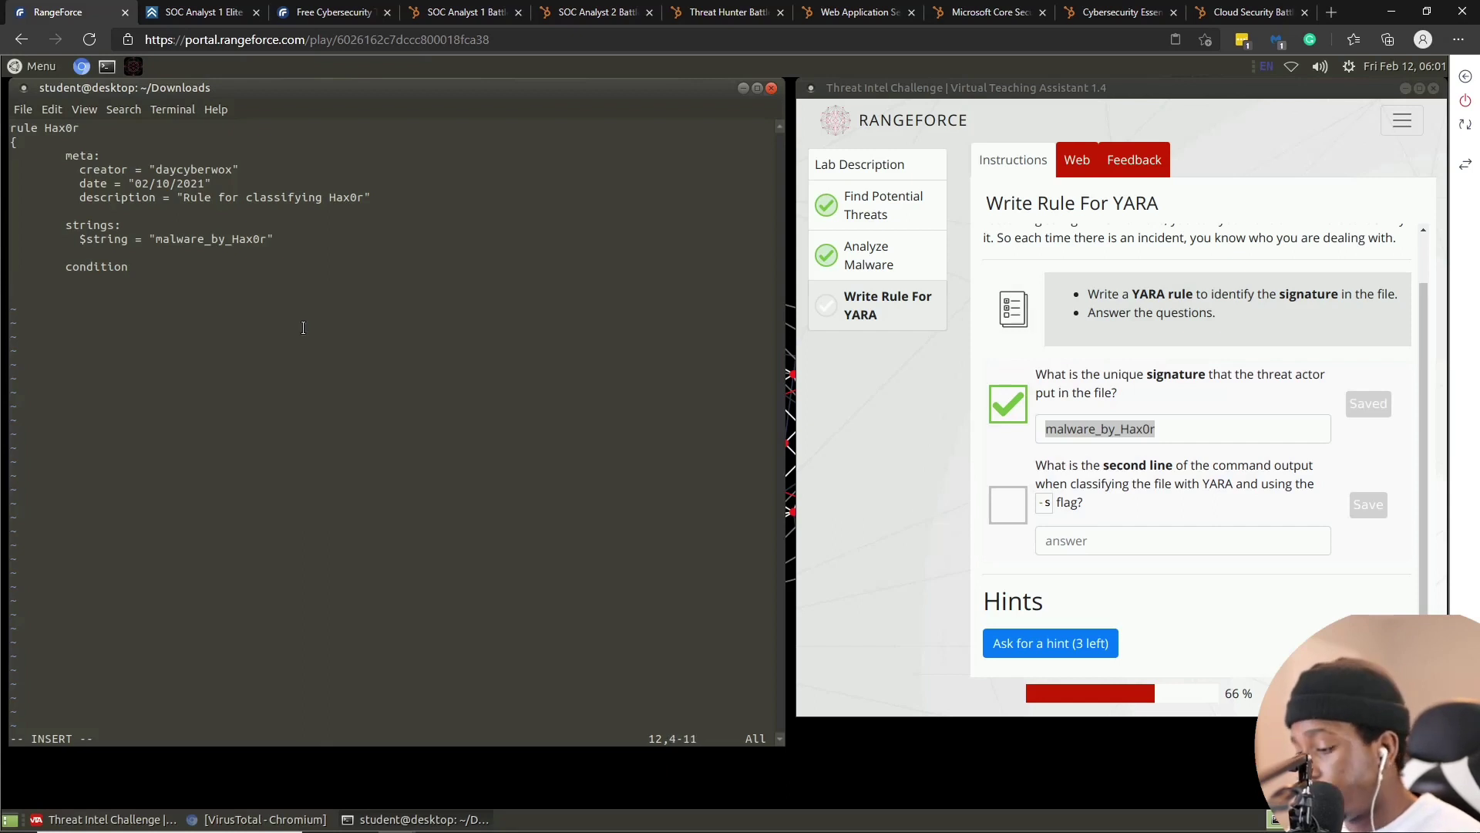
pyautogui.write('$')
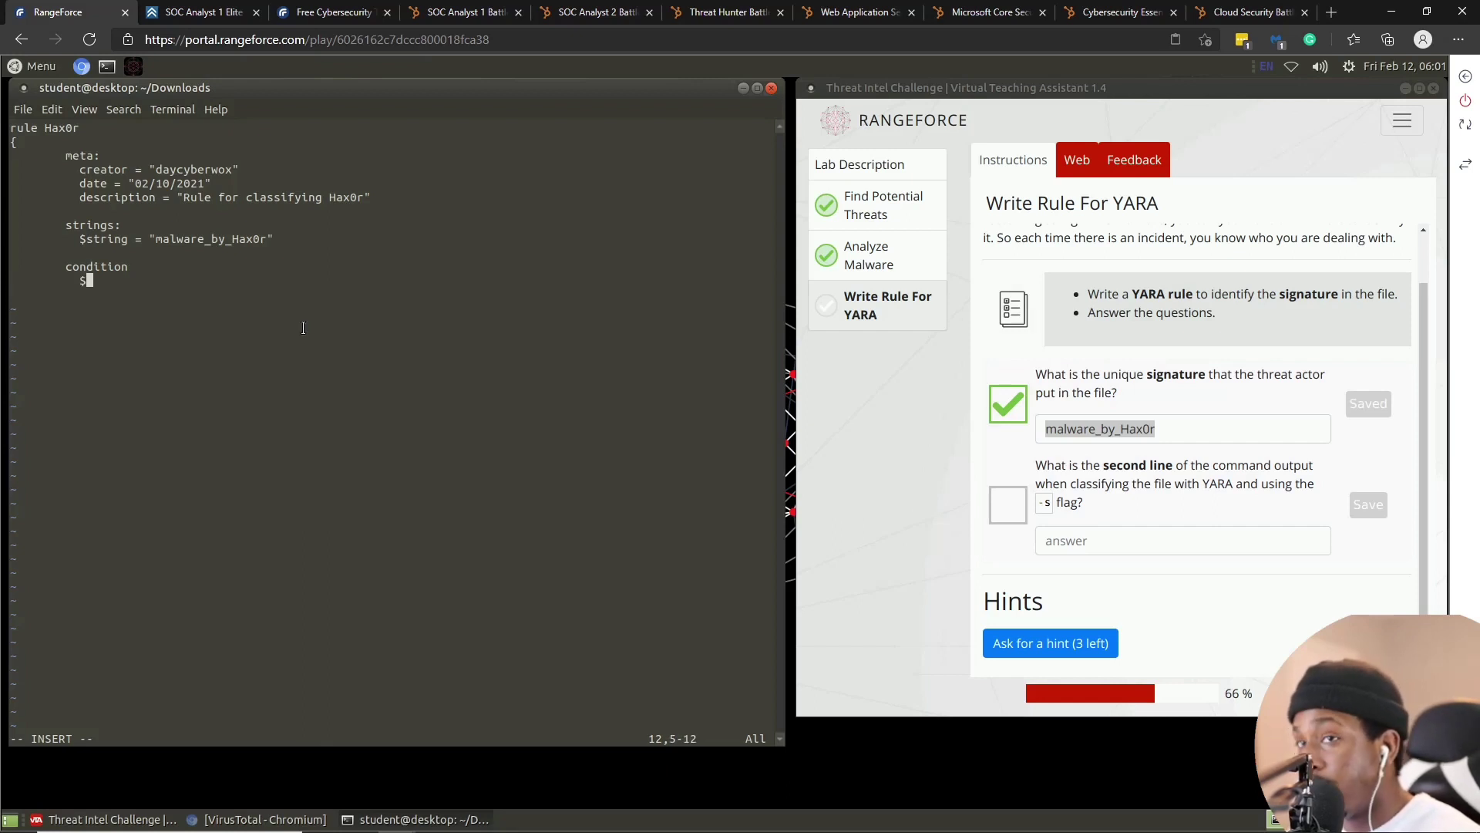
pyautogui.write('st')
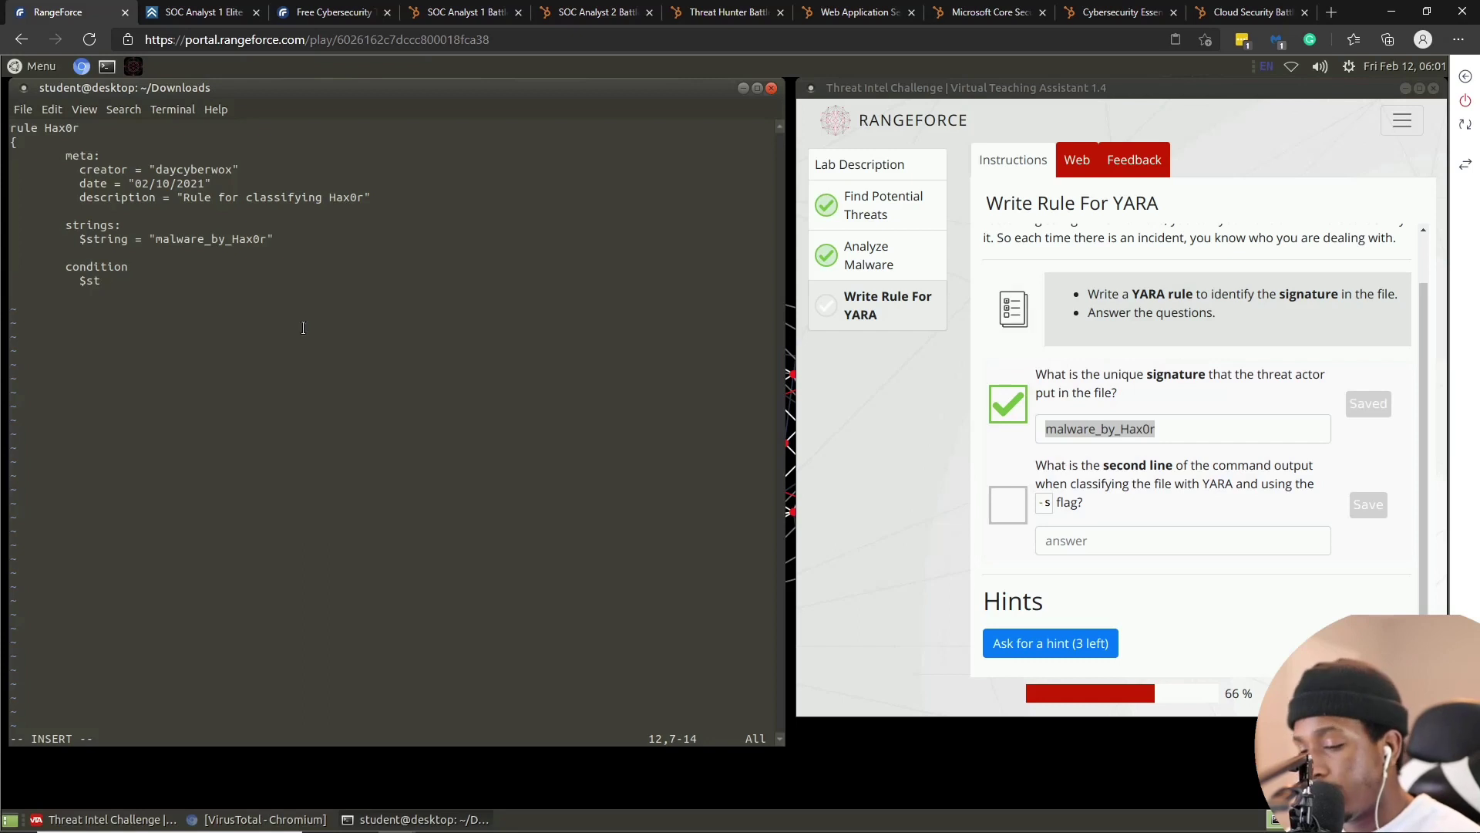
pyautogui.write('ring')
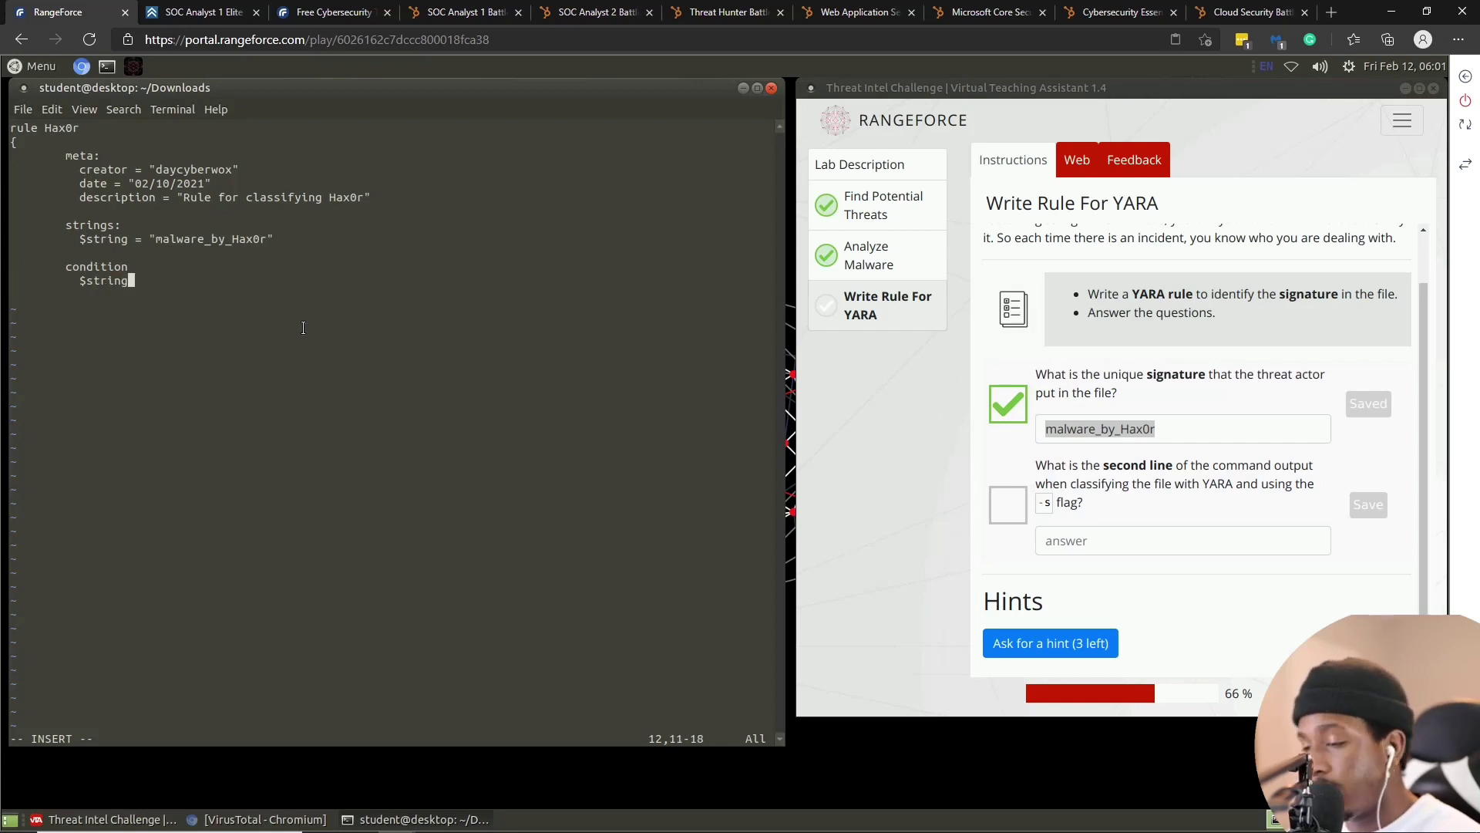
pyautogui.press('Return')
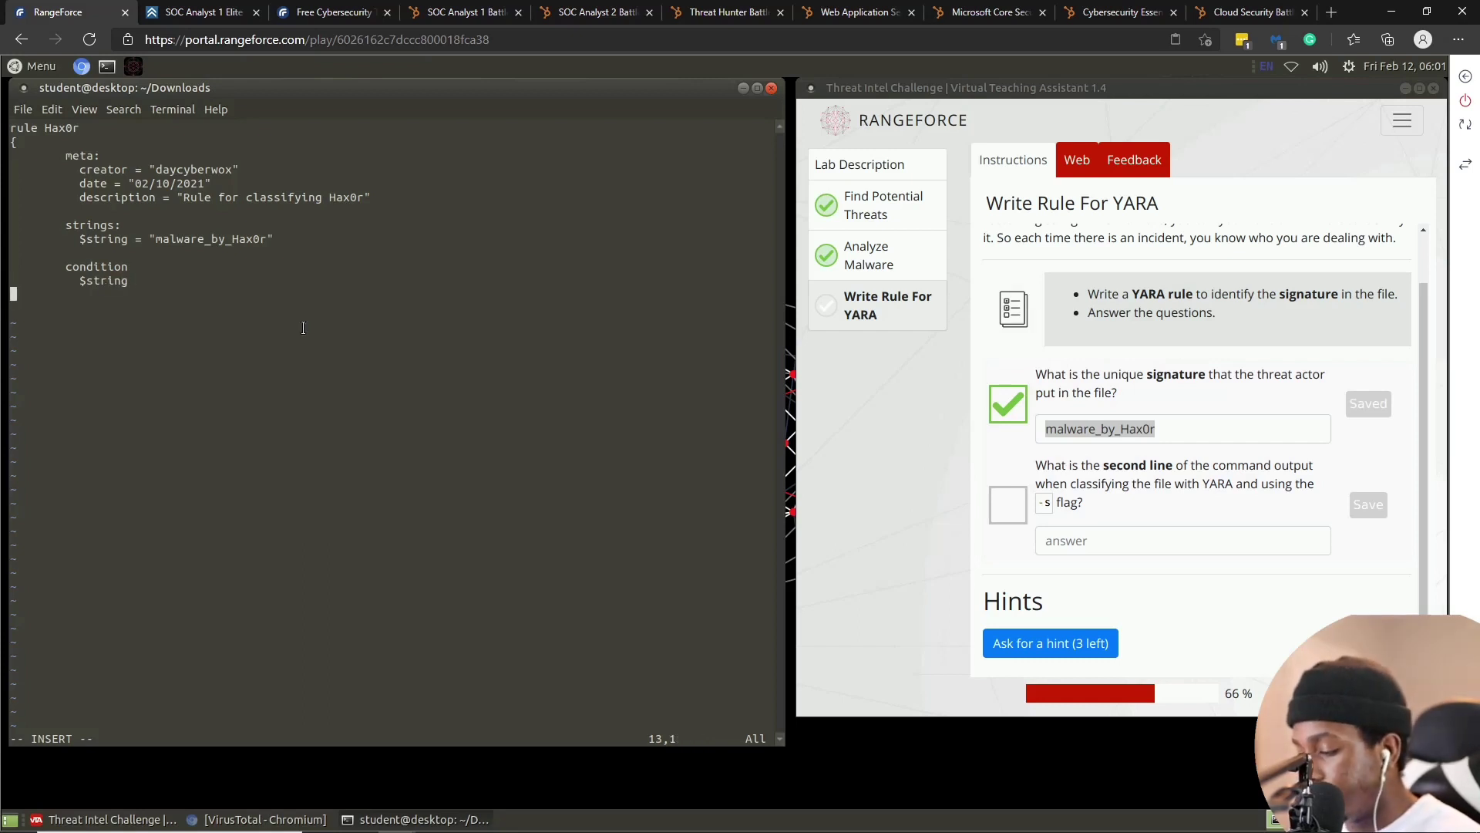
pyautogui.write('}')
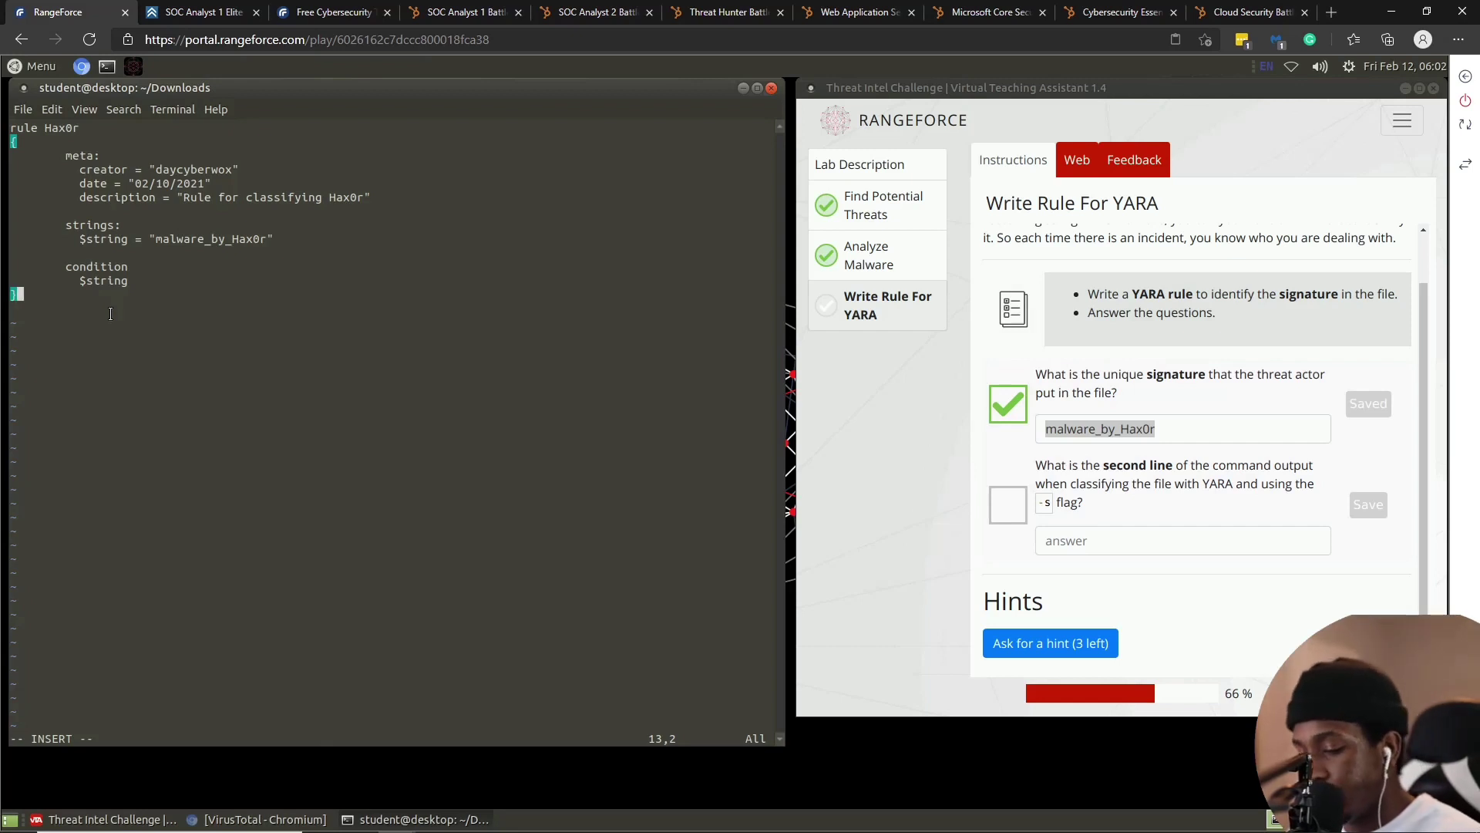
# - Save the rule file and quit vim with :wq, returning to the shell prompt
pyautogui.press('Escape')
pyautogui.write(':wq')
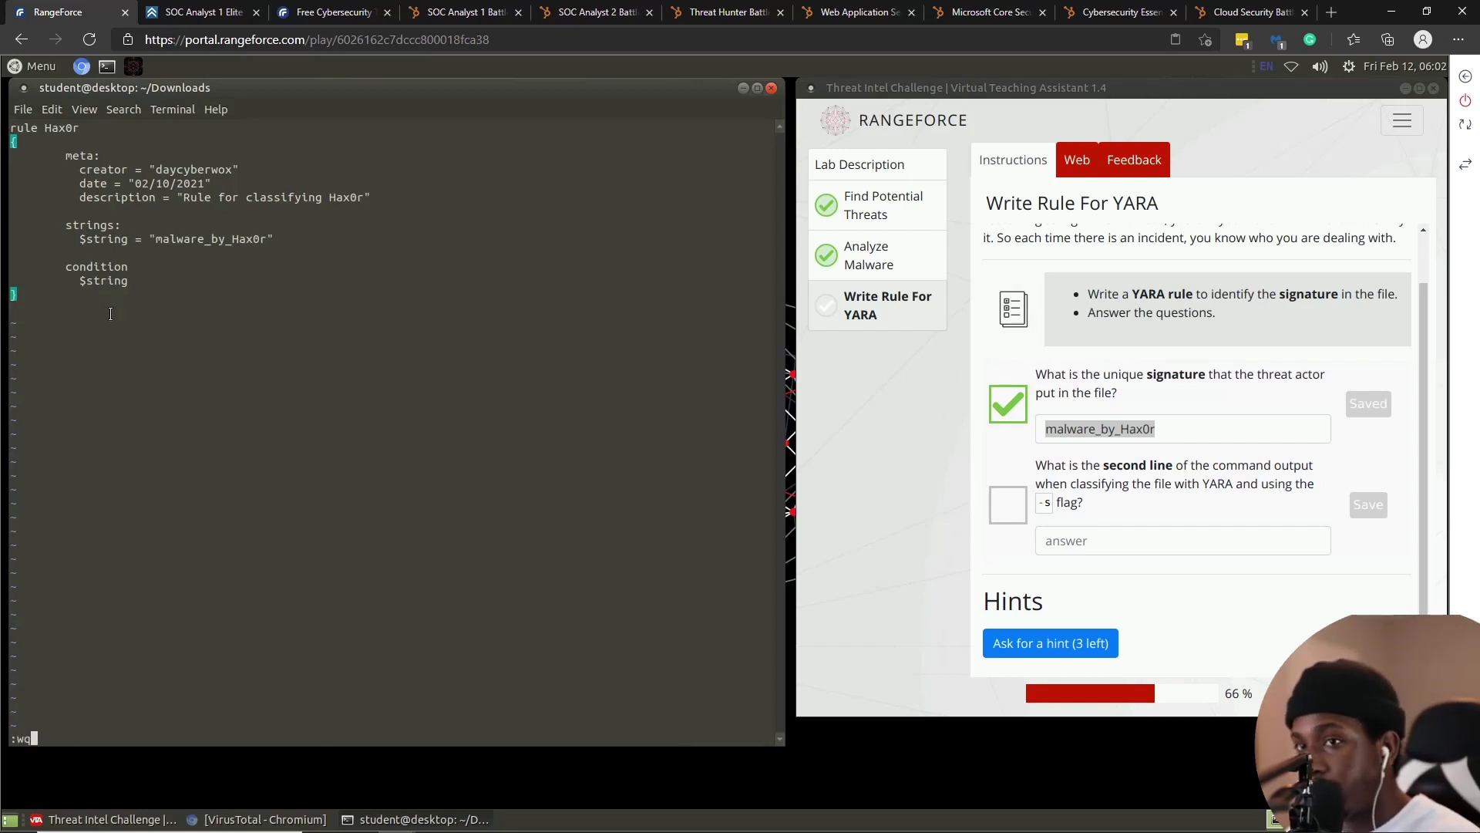
pyautogui.press('Return')
pyautogui.press('Return')
pyautogui.press('Return')
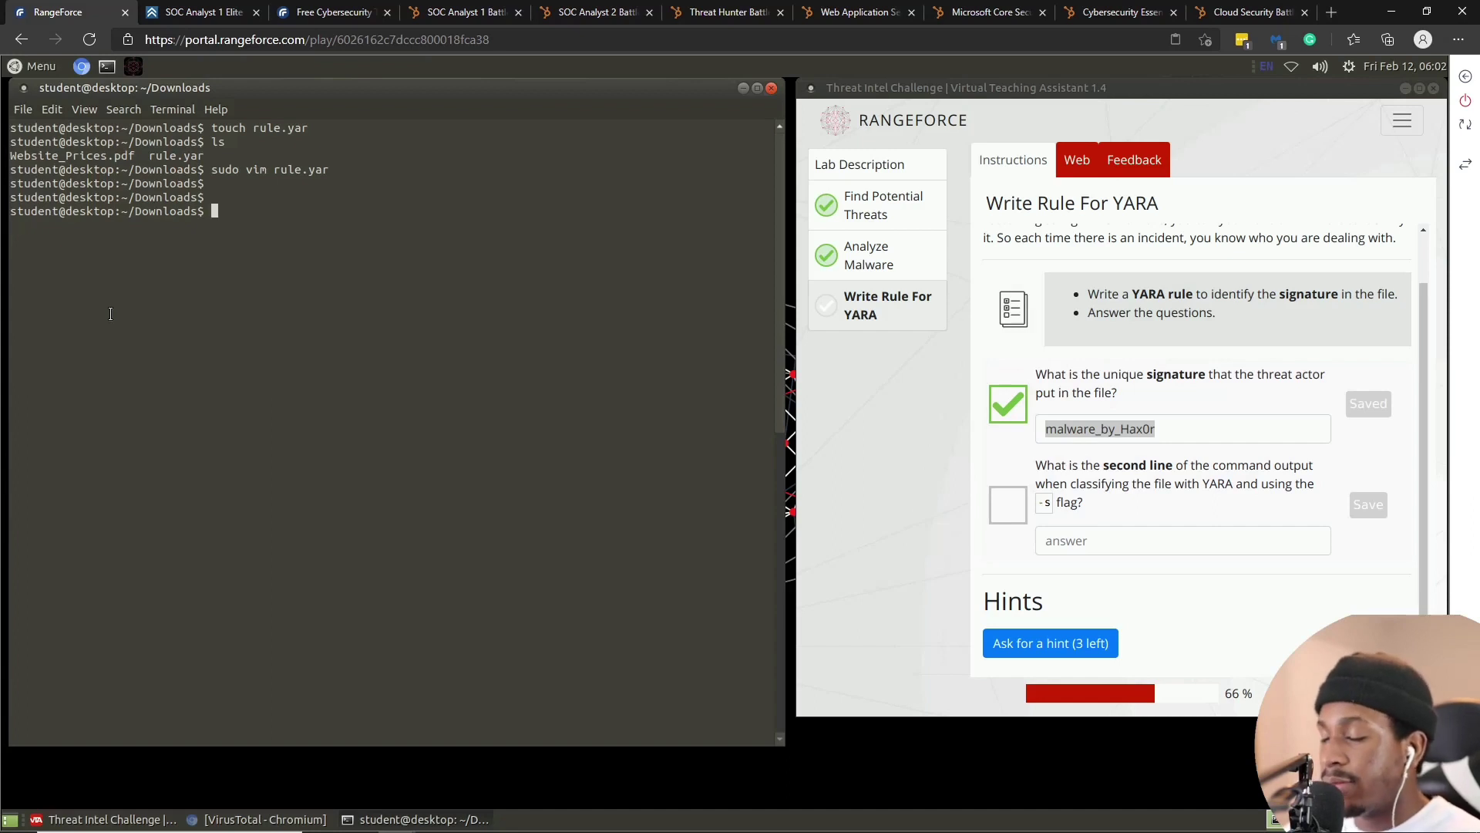
pyautogui.write('rule')
pyautogui.press('BackSpace')
pyautogui.press('BackSpace')
pyautogui.press('BackSpace')
pyautogui.press('BackSpace')
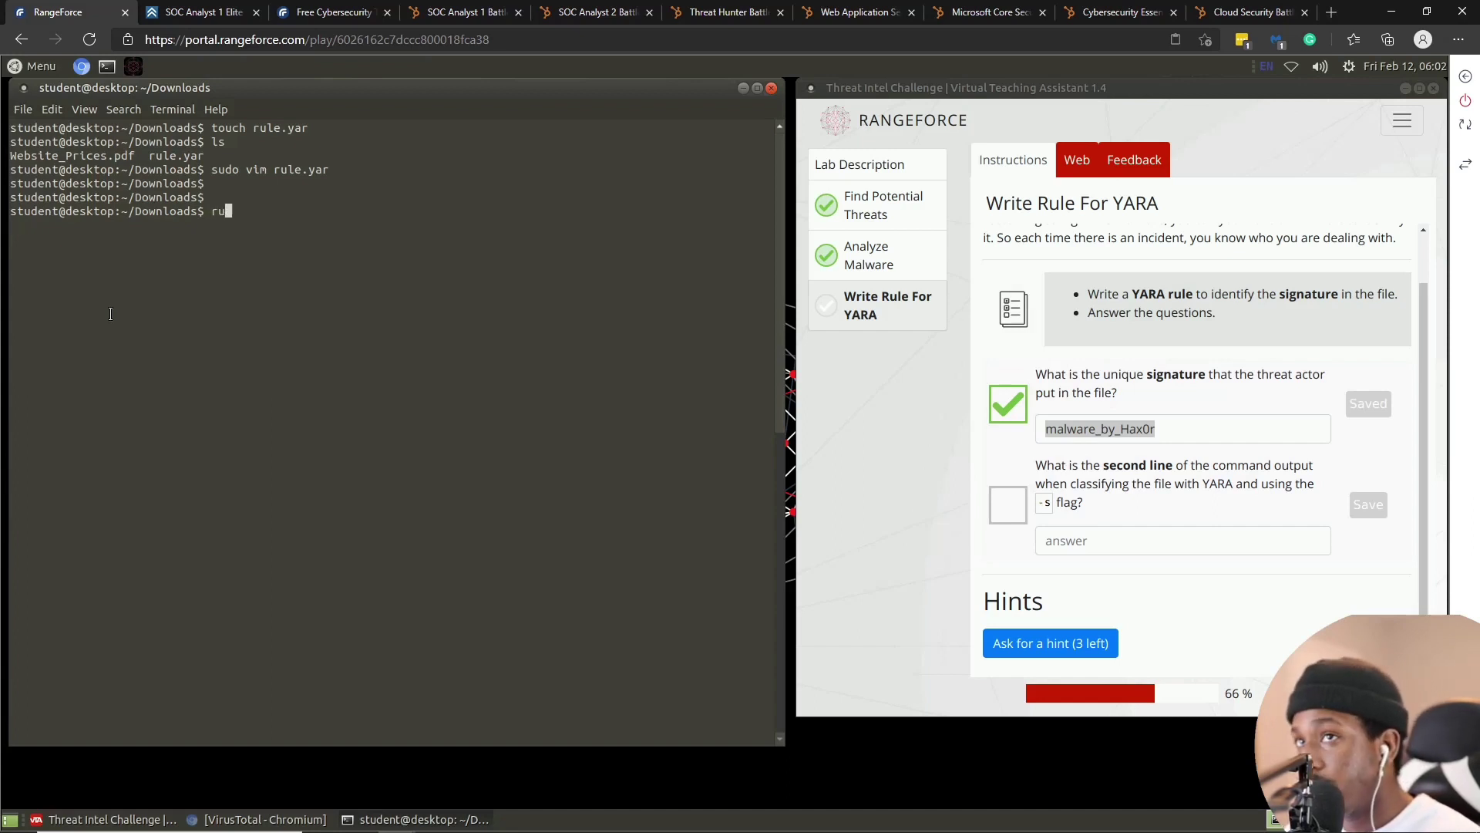
# - Start a yara command at the shell prompt with the -s flag and the rule path /home/student/Downloads/rule.yar
pyautogui.write('yara')
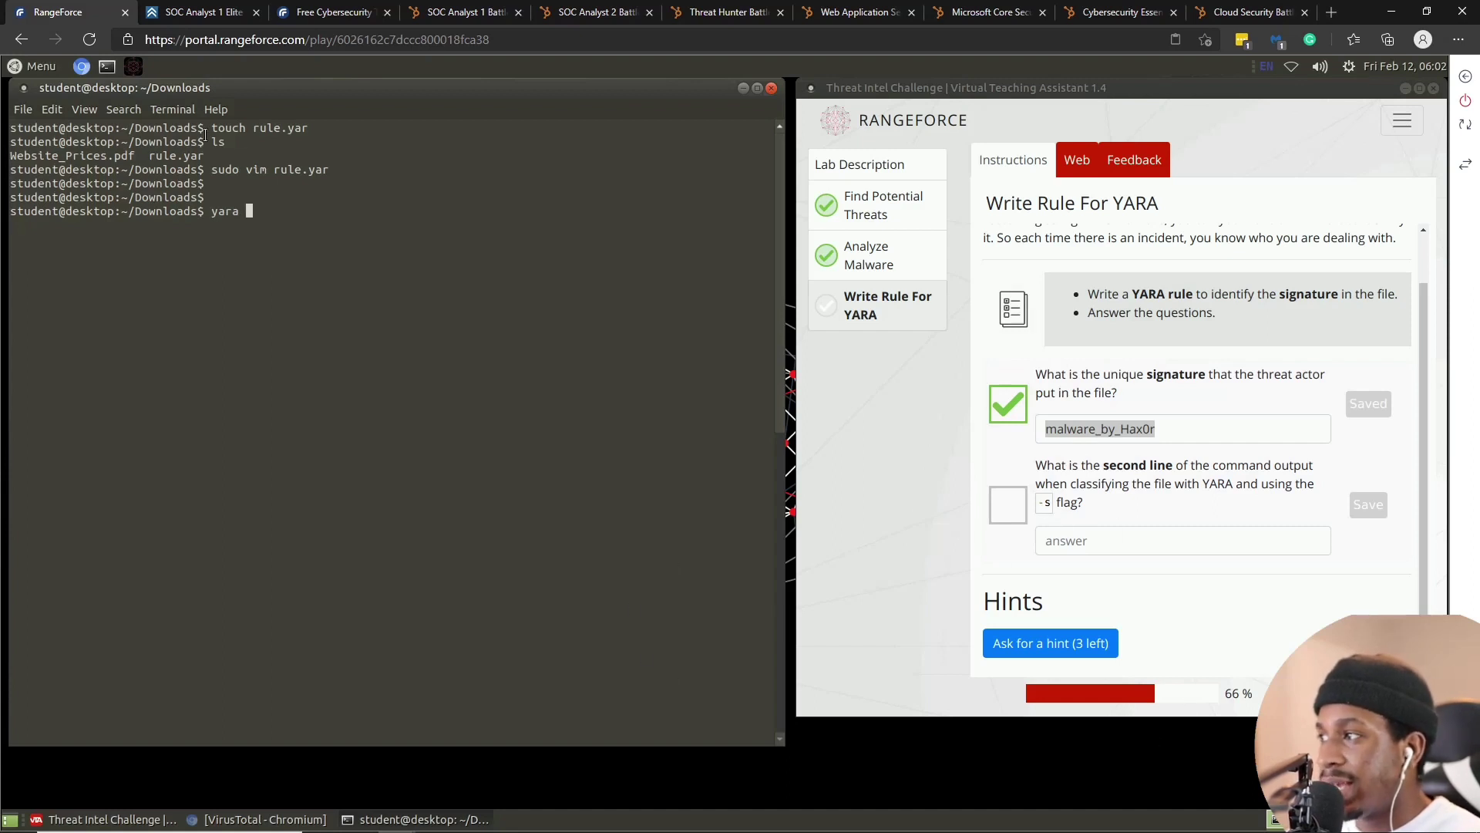
pyautogui.write(' -s')
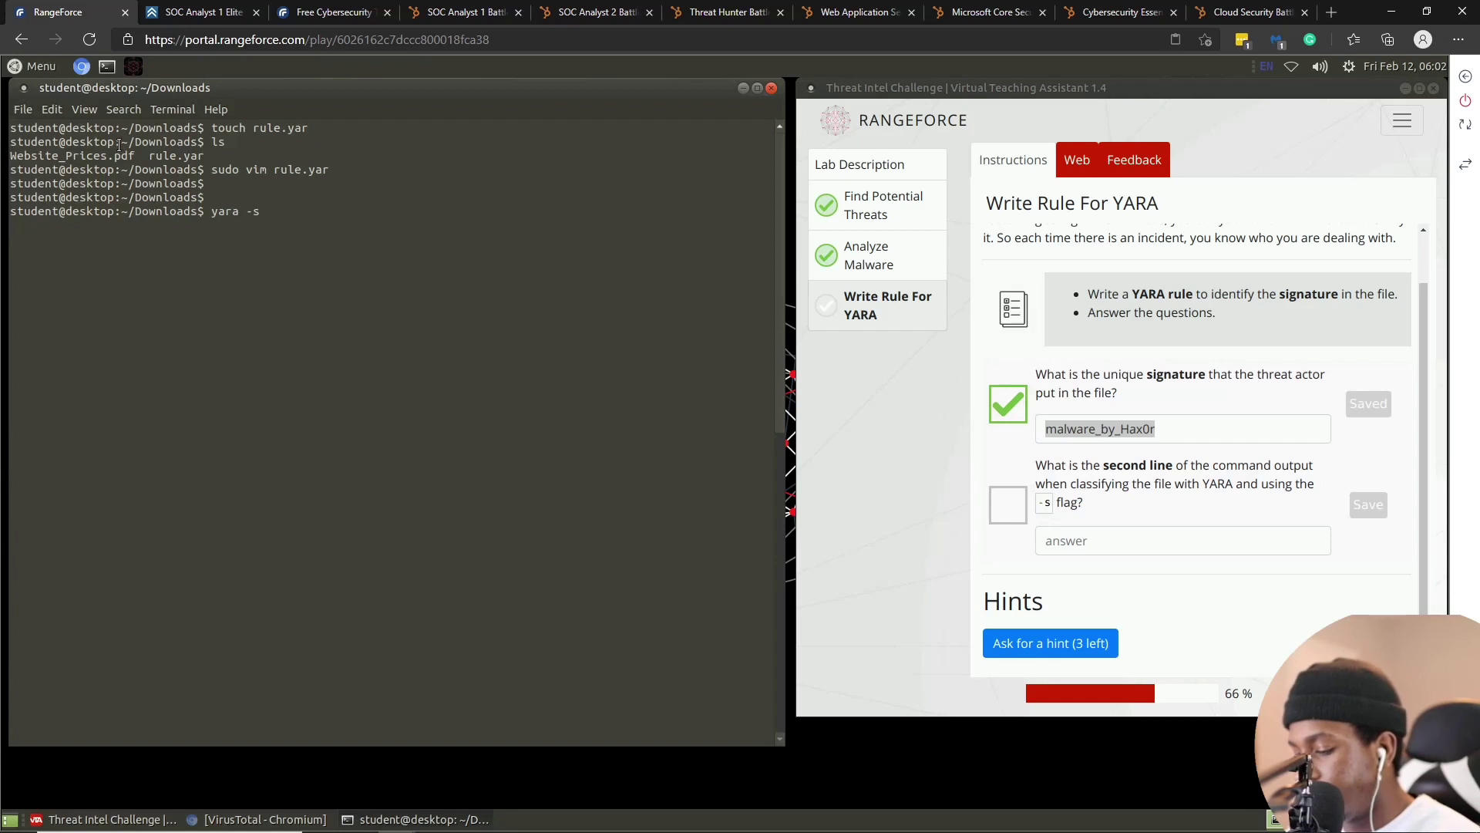
pyautogui.write(' /home/student')
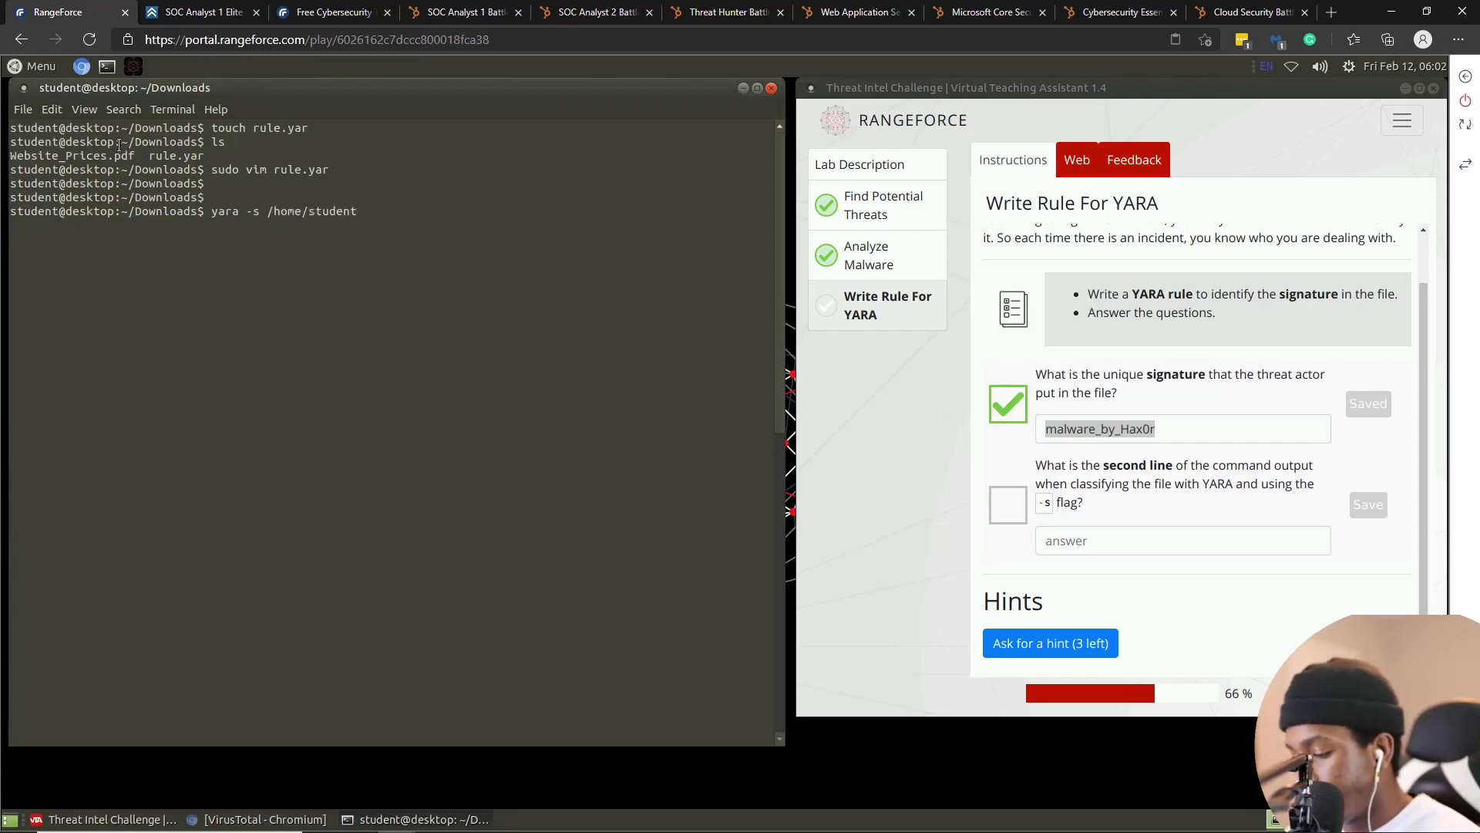
pyautogui.write('/Donwl')
pyautogui.press('BackSpace')
pyautogui.press('BackSpace')
pyautogui.press('BackSpace')
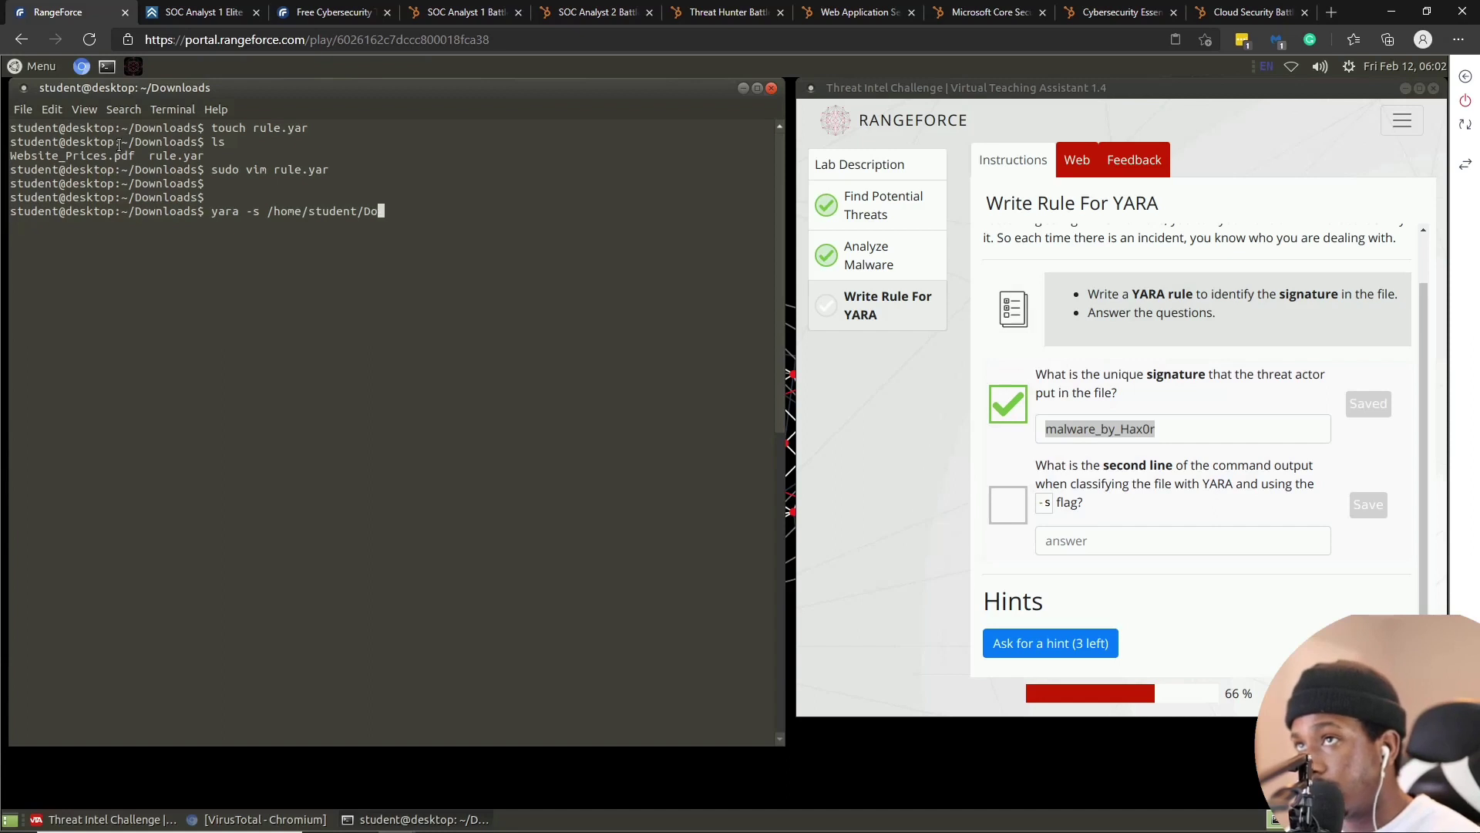
pyautogui.write('wn')
pyautogui.press('Tab')
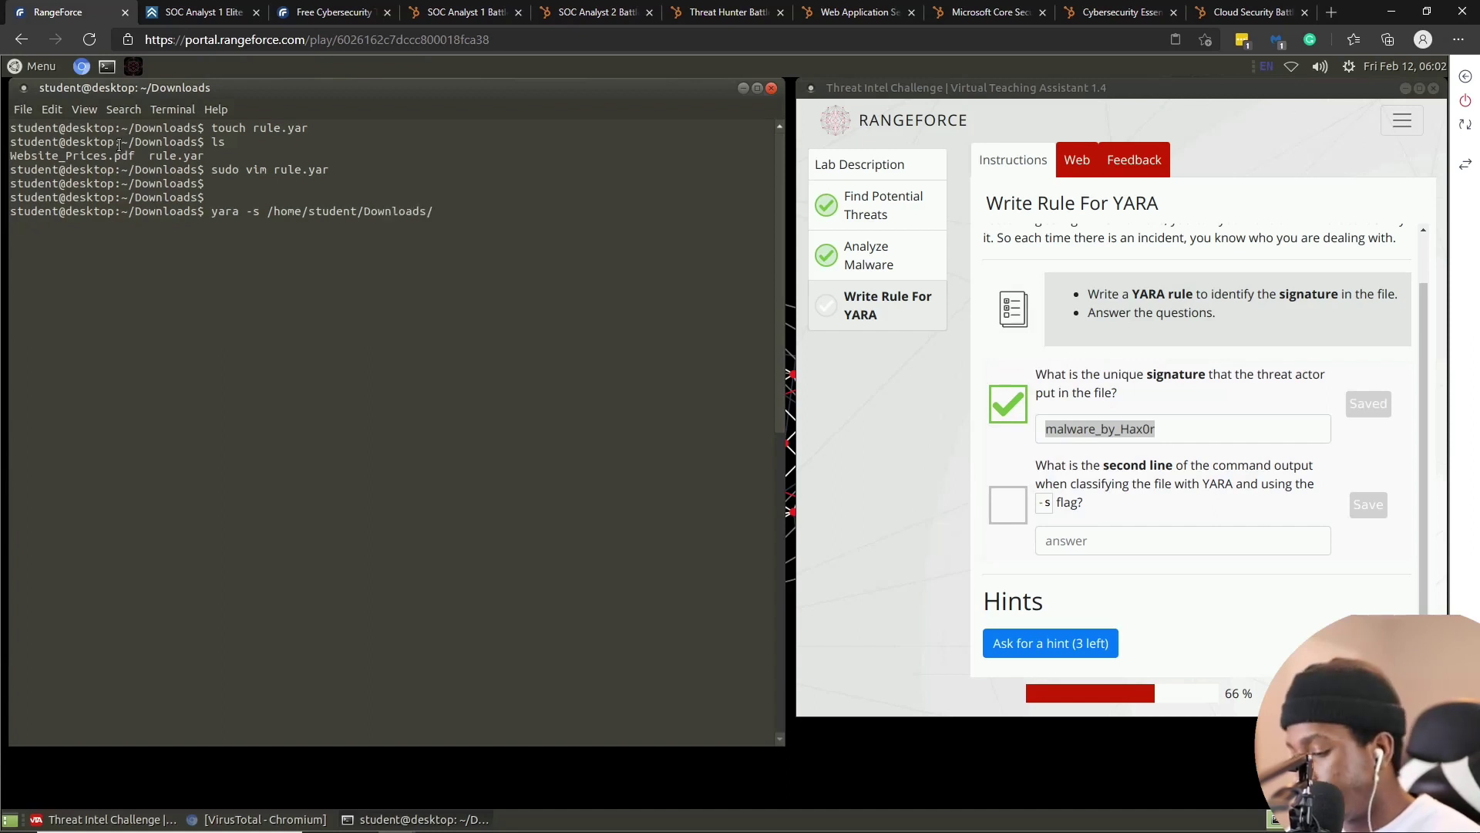
pyautogui.write('ru')
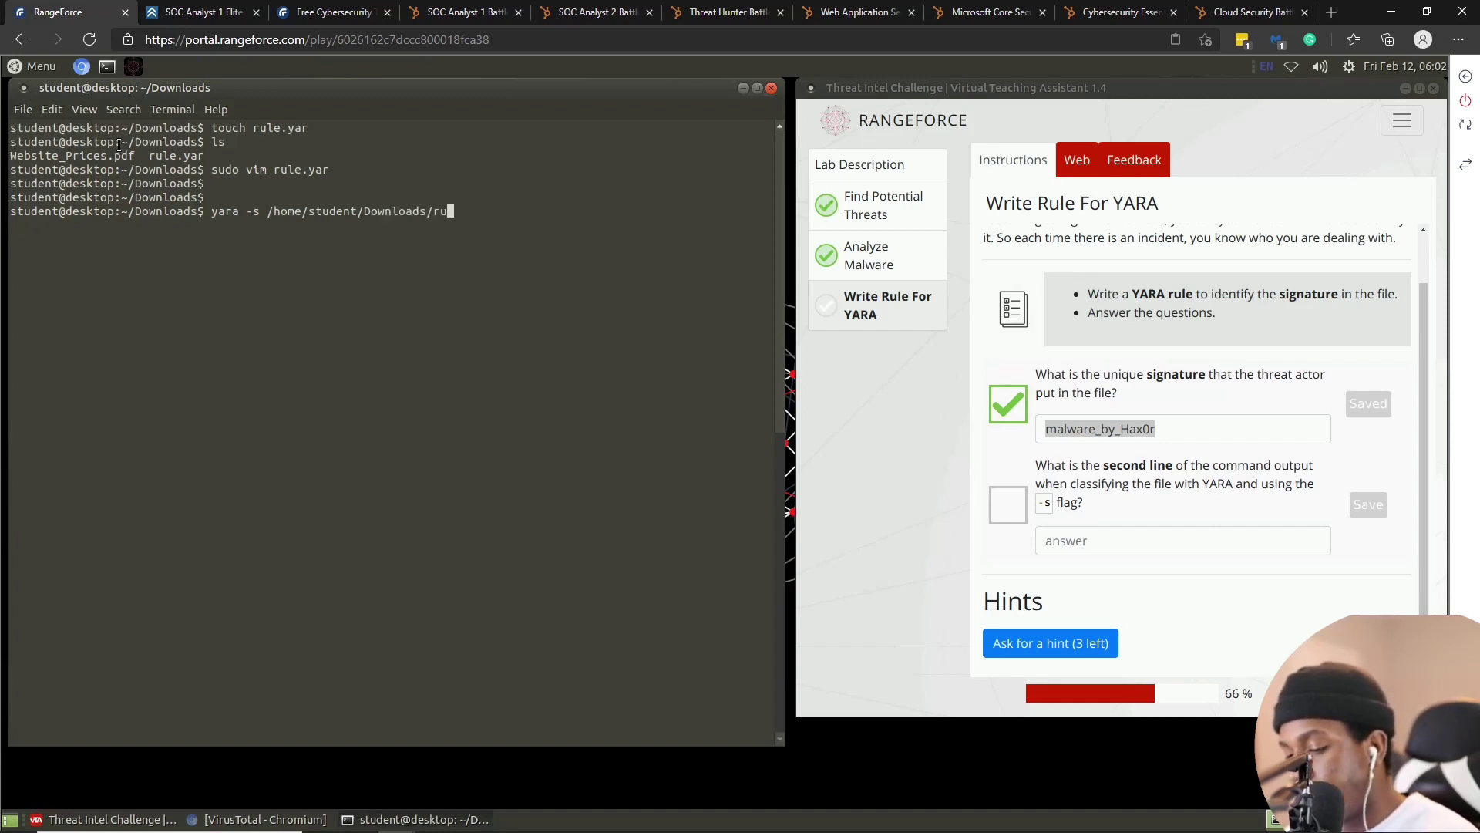
pyautogui.press('Tab')
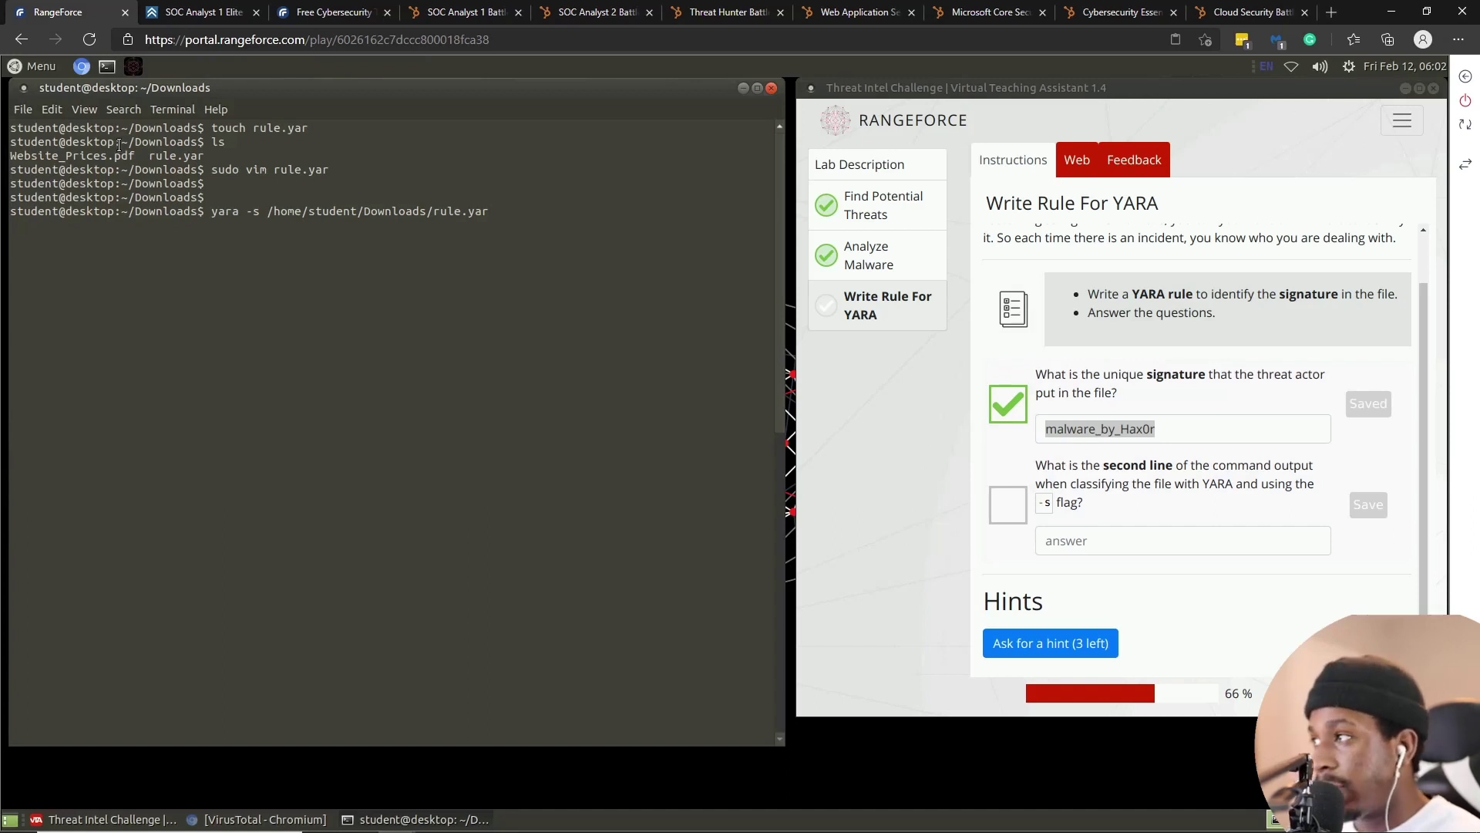
# - Add /home/student/Downloads/Website_Prices.pdf as the file to classify and run the yara command
pyautogui.write('/hom')
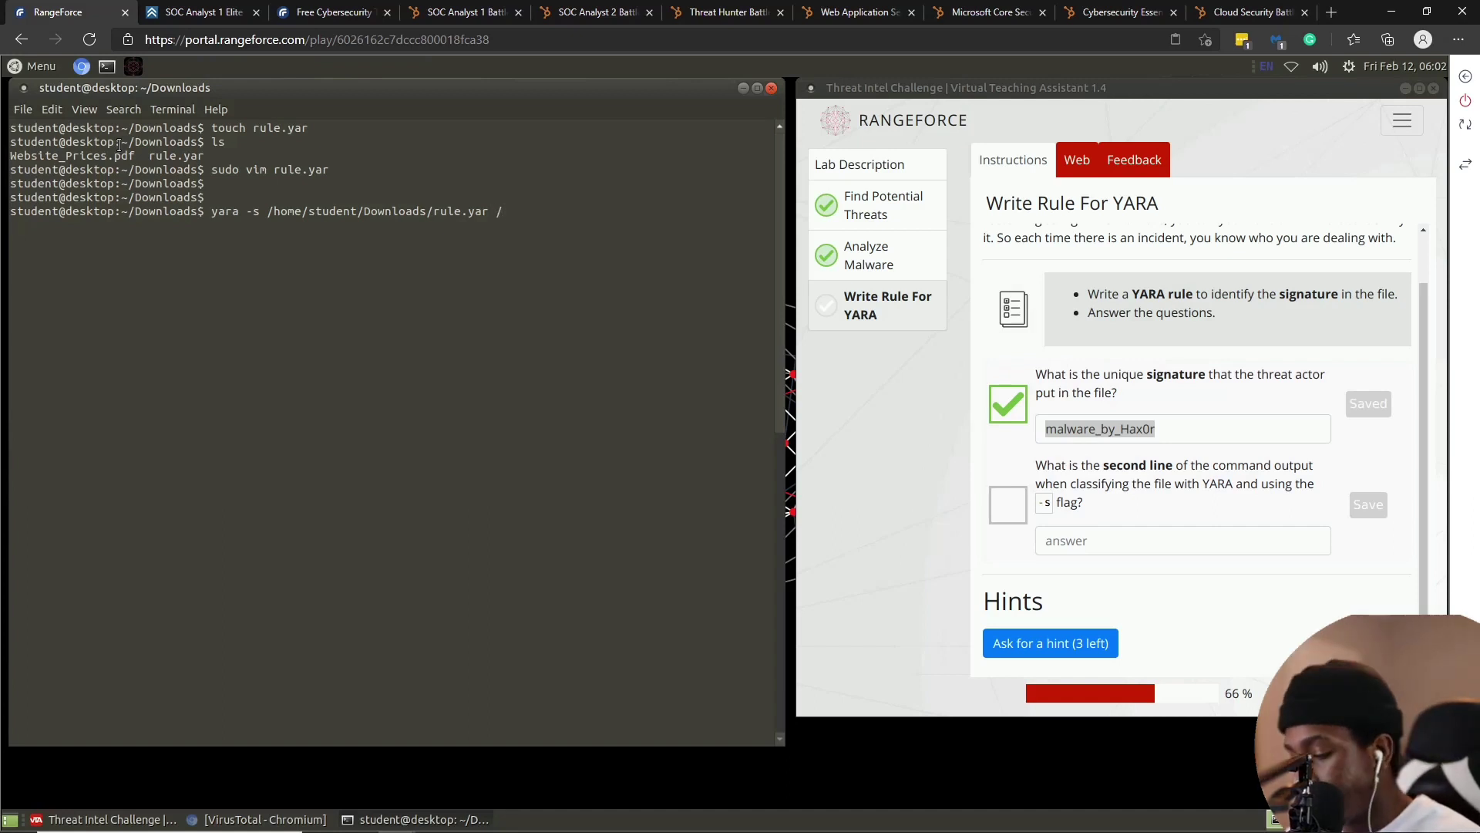
pyautogui.write('e/st')
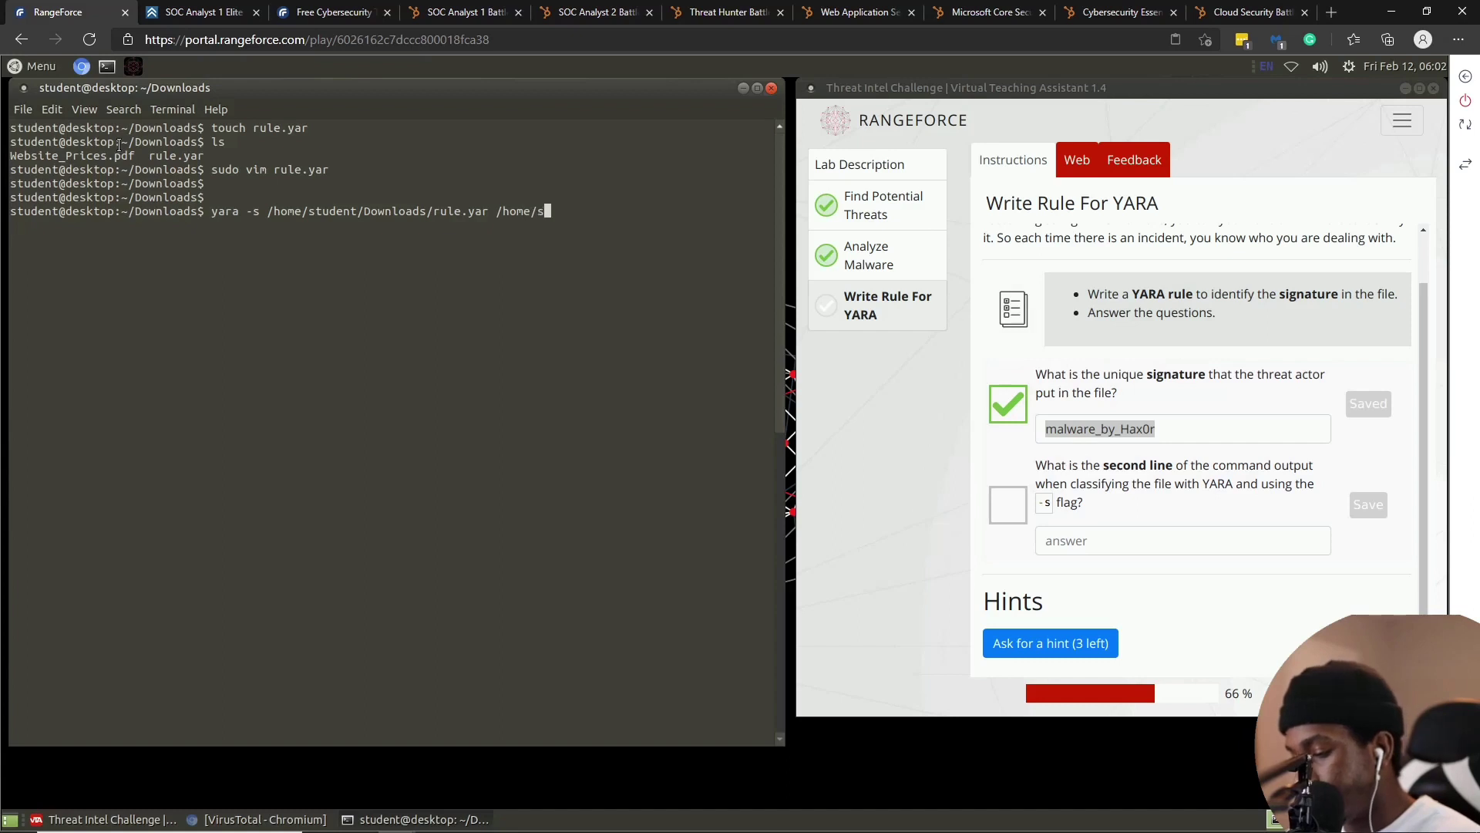
pyautogui.write('udnet')
pyautogui.press('BackSpace')
pyautogui.press('BackSpace')
pyautogui.press('BackSpace')
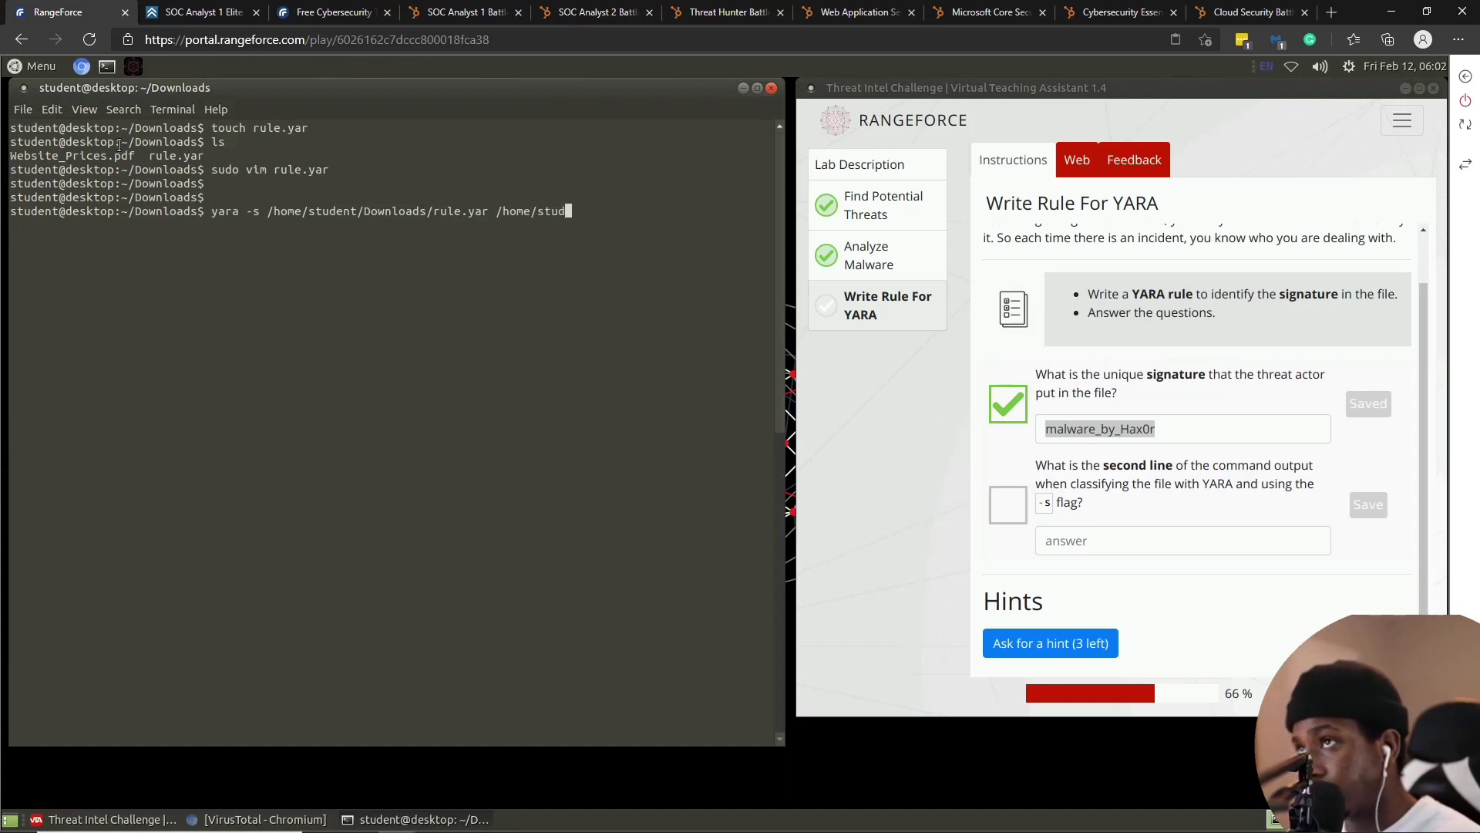
pyautogui.write('nt')
pyautogui.press('BackSpace')
pyautogui.press('BackSpace')
pyautogui.press('BackSpace')
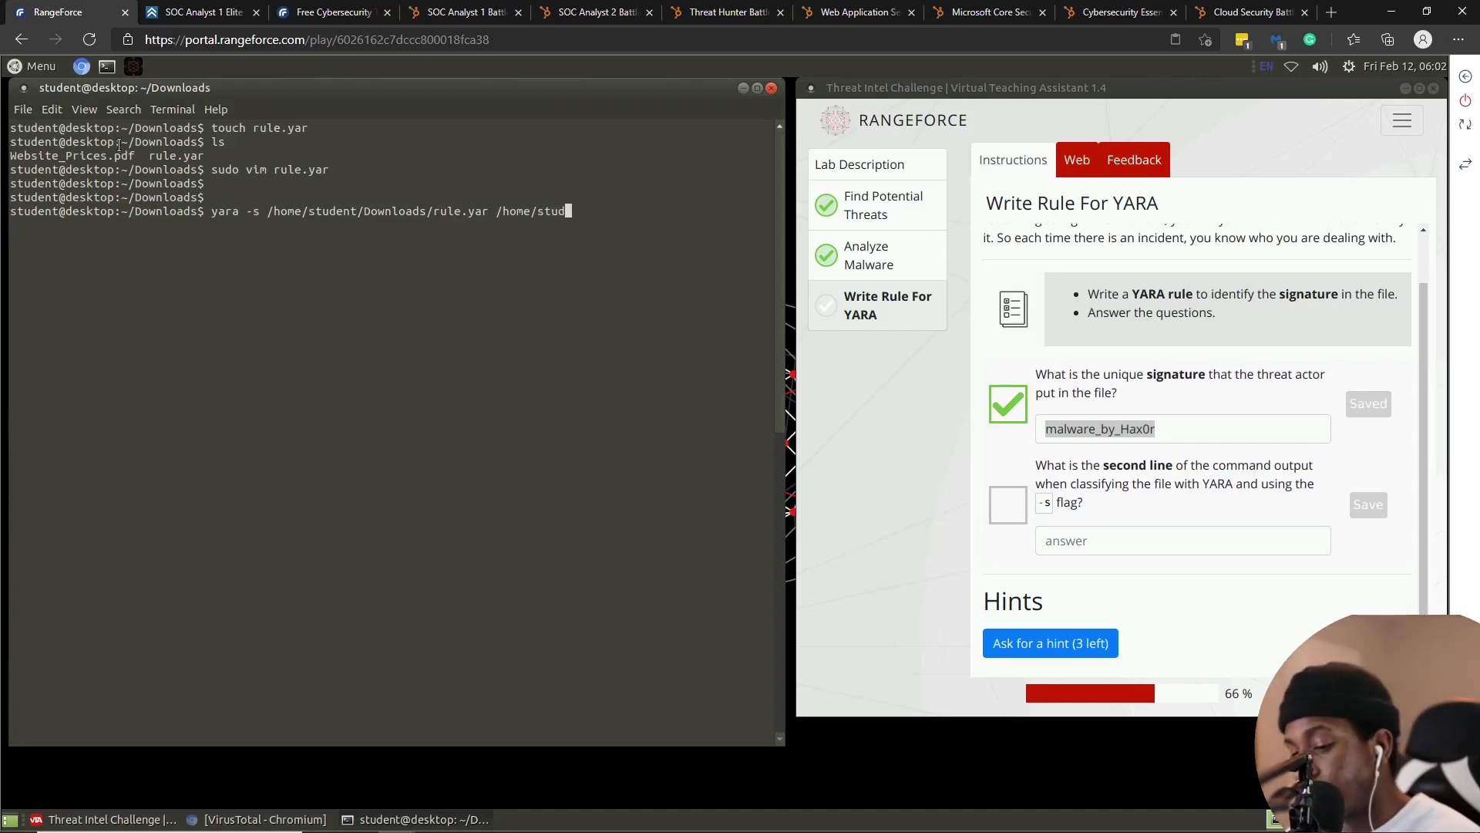
pyautogui.write('dent/')
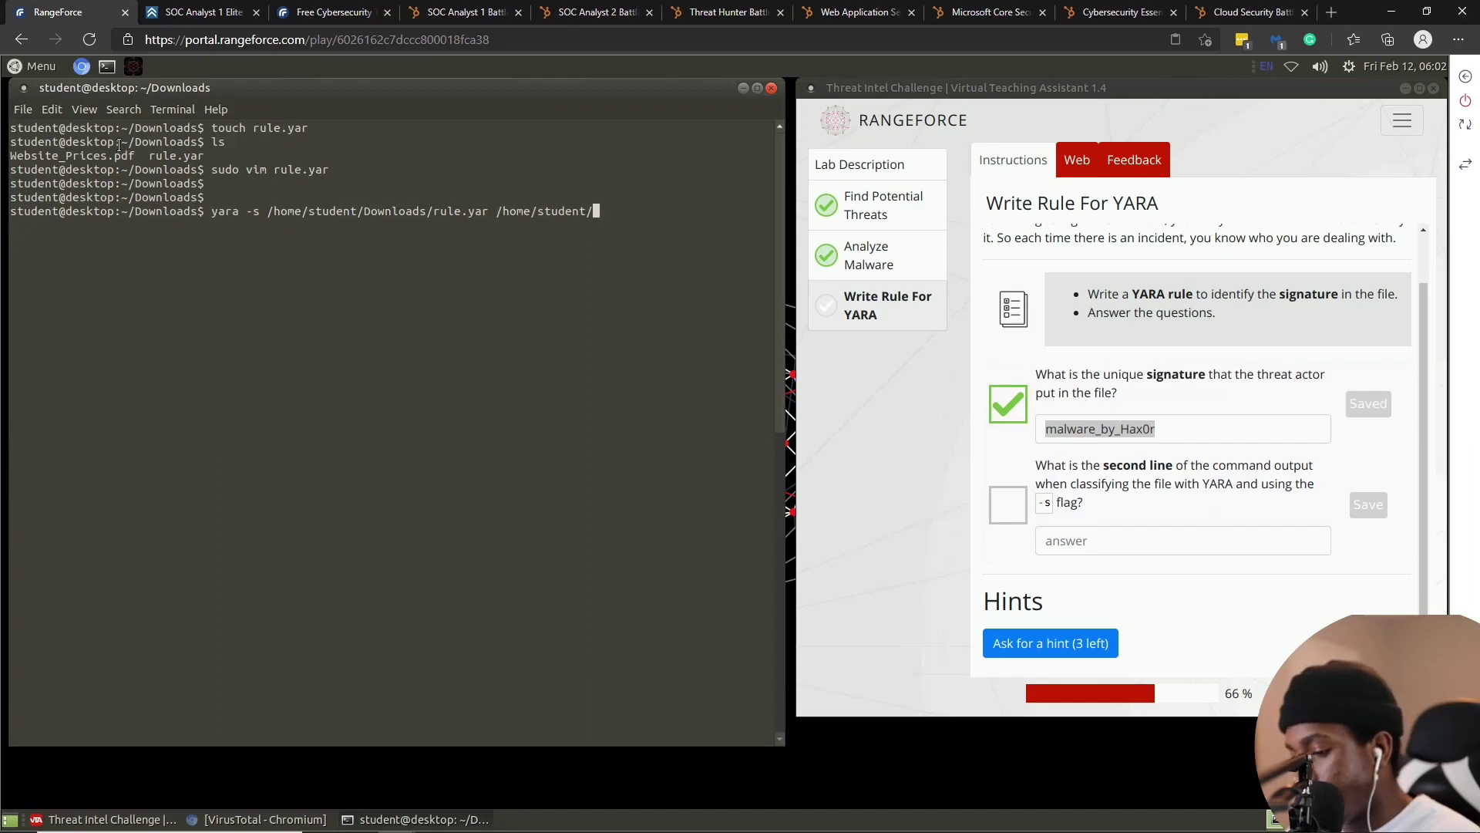
pyautogui.write('Do')
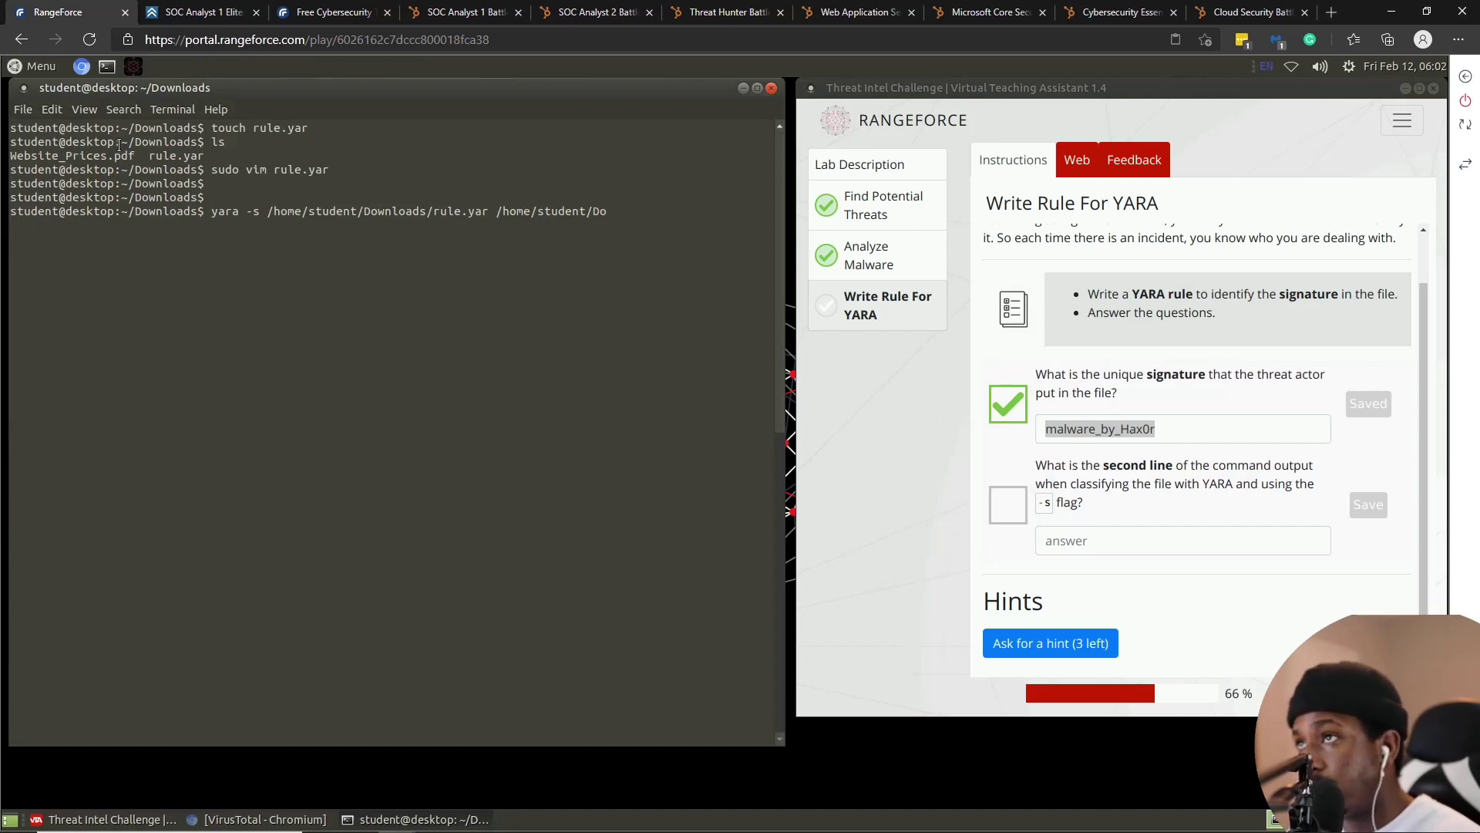
pyautogui.write('w')
pyautogui.press('Tab')
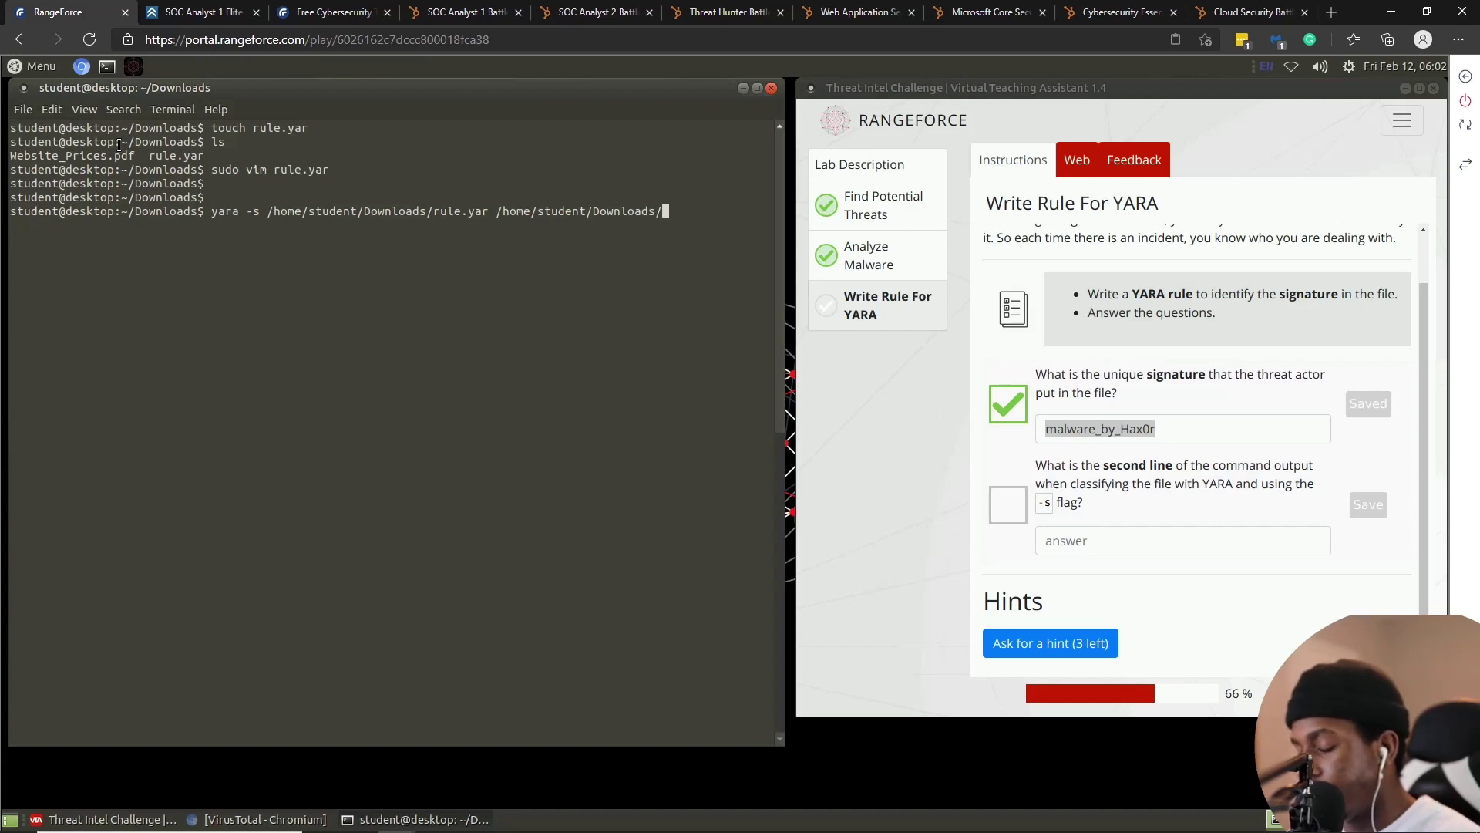
pyautogui.write('Web')
pyautogui.press('Tab')
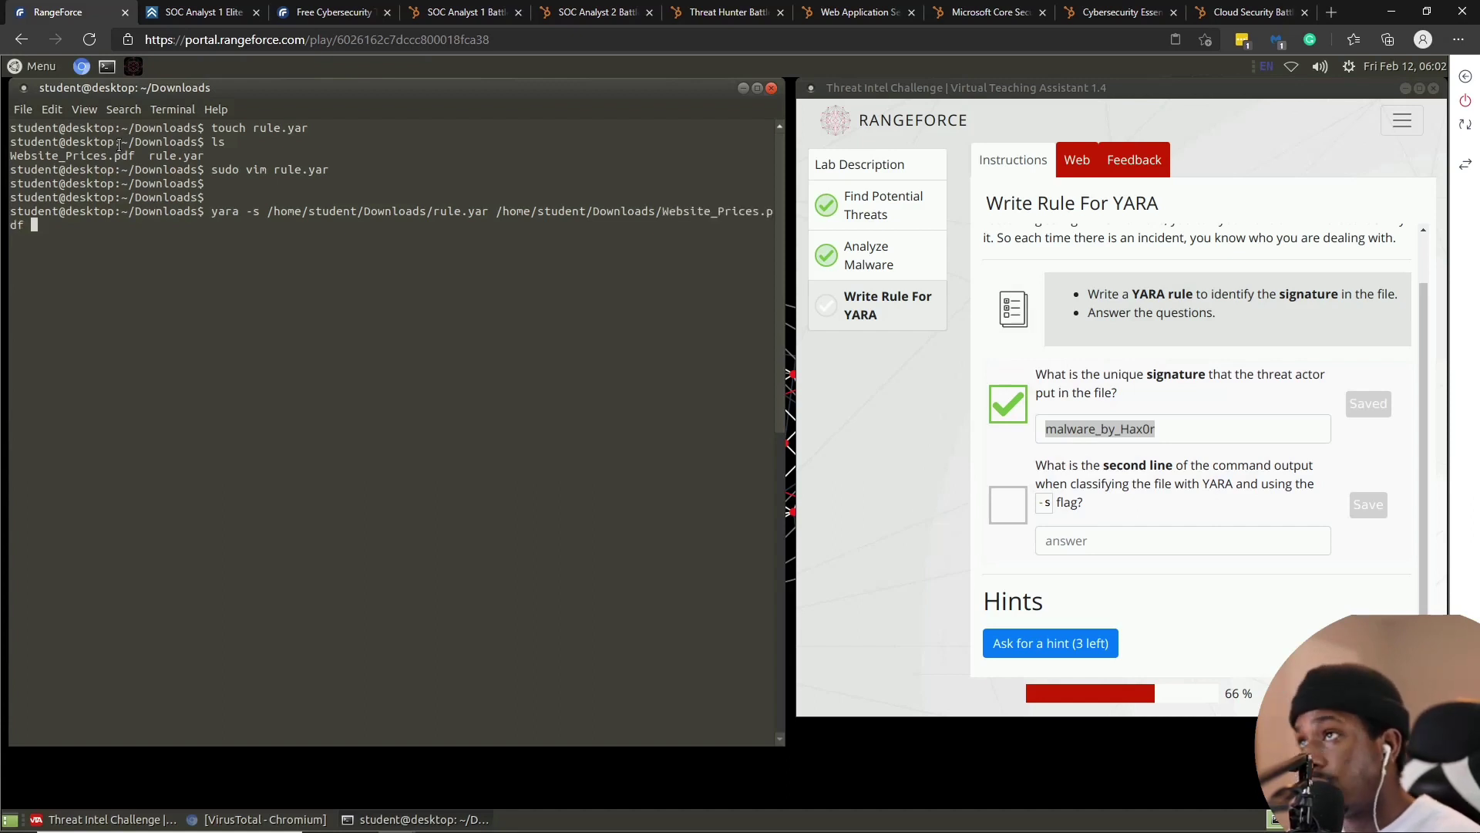
pyautogui.press('Return')
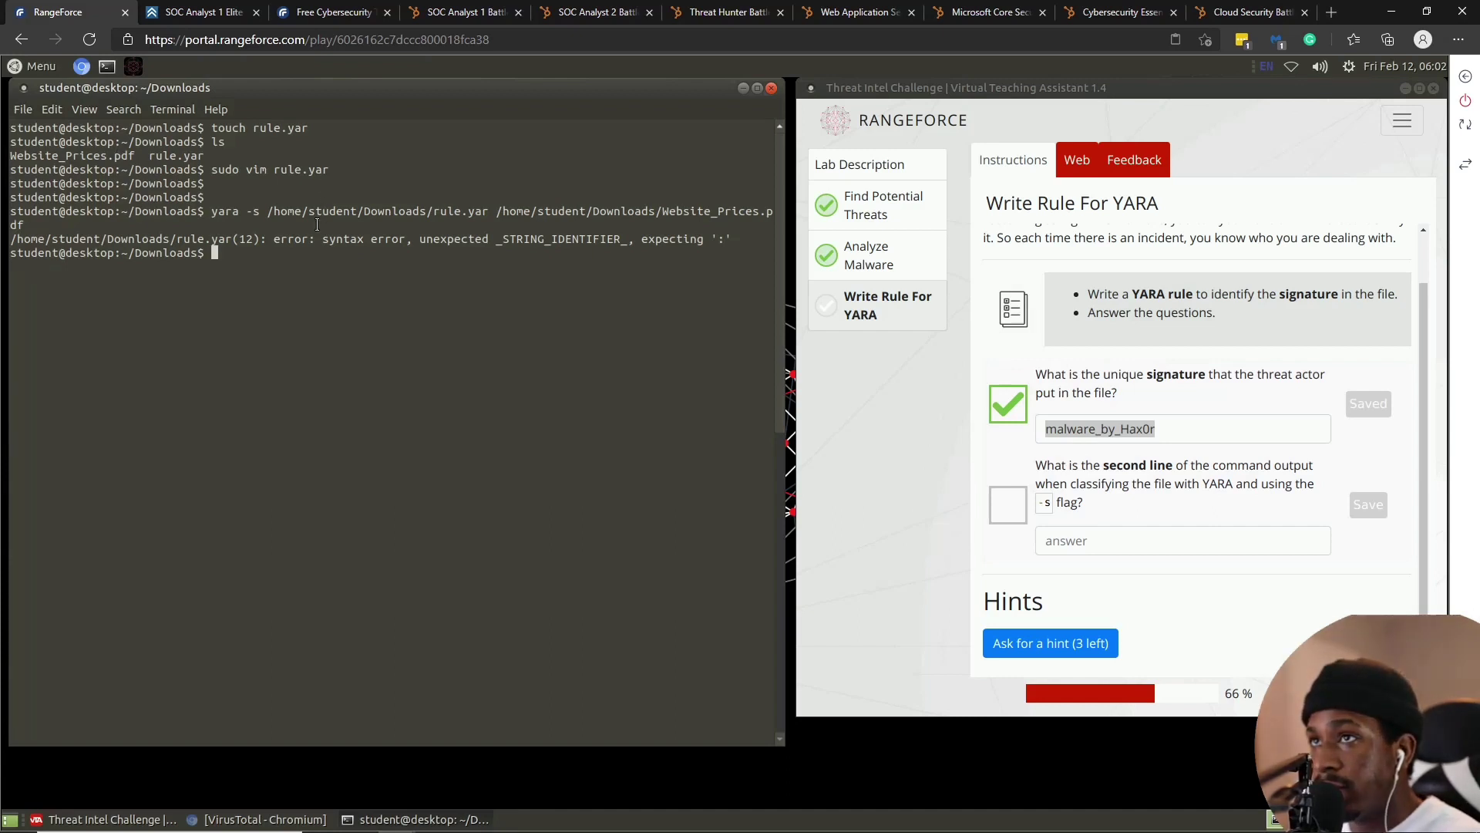
# - Reopen rule.yar with sudo vim and add a colon after the condition heading
pyautogui.press('Up')
pyautogui.press('Up')
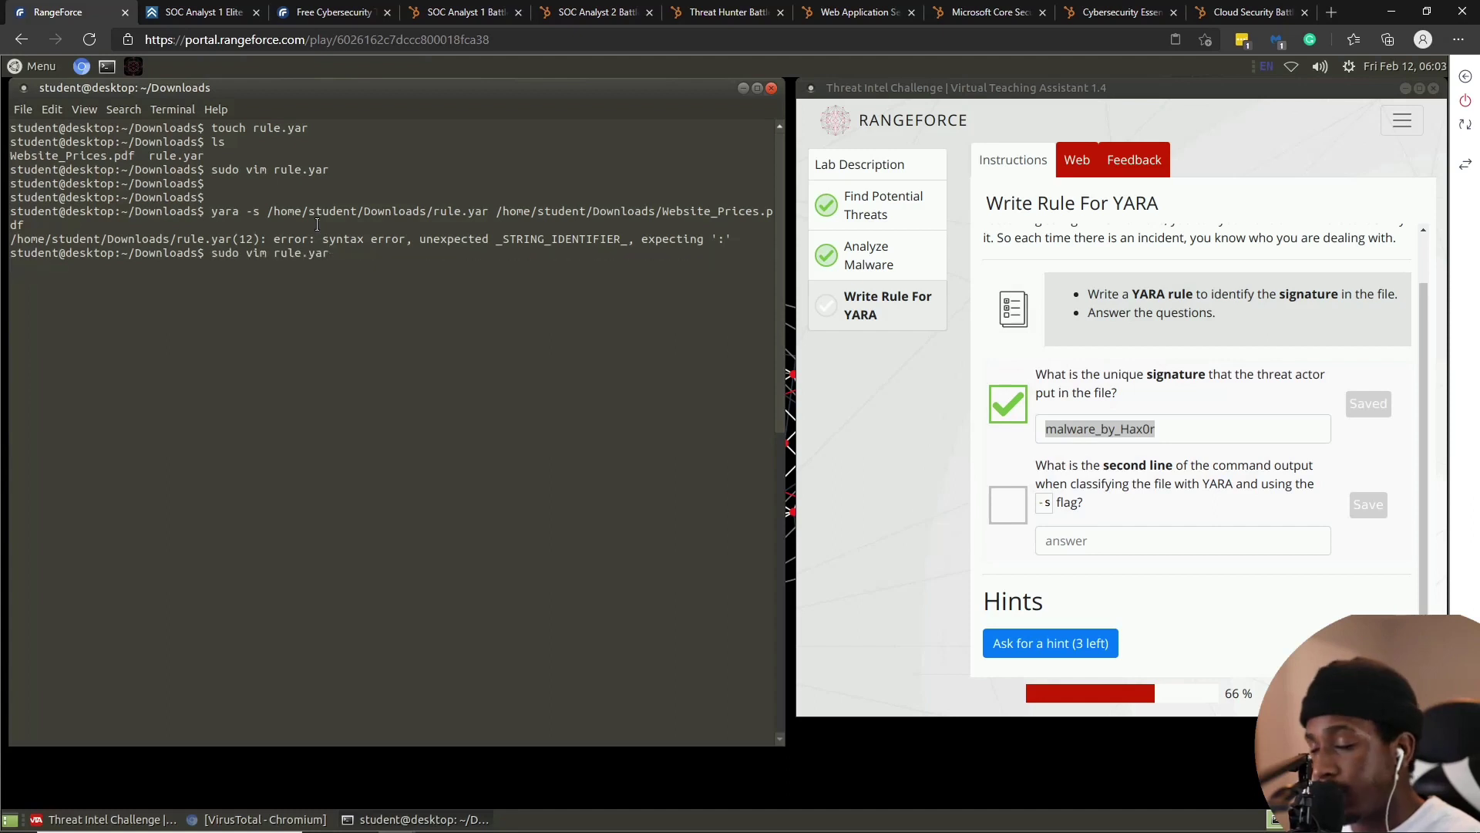
pyautogui.press('Return')
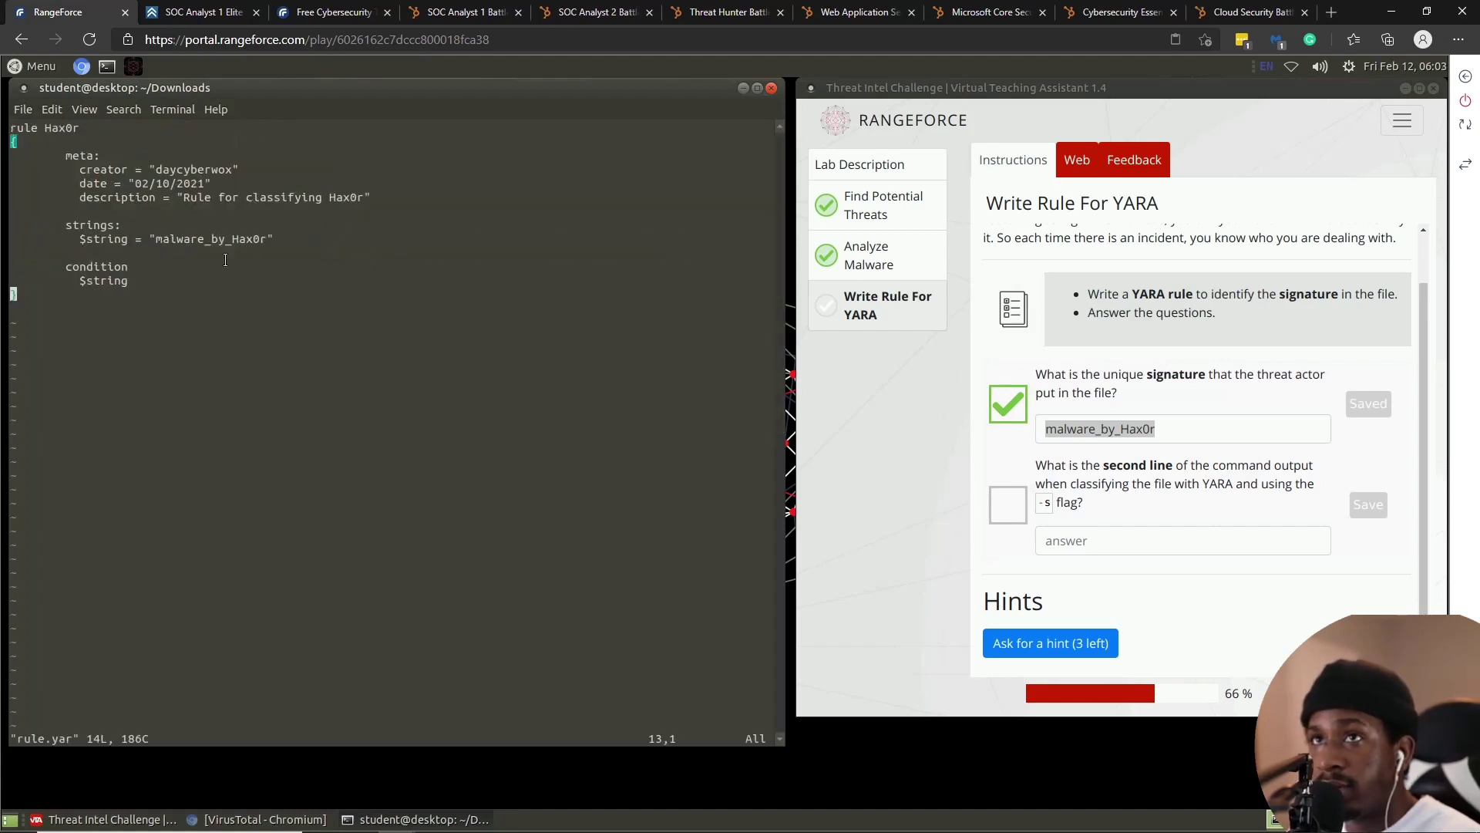
pyautogui.press('Up')
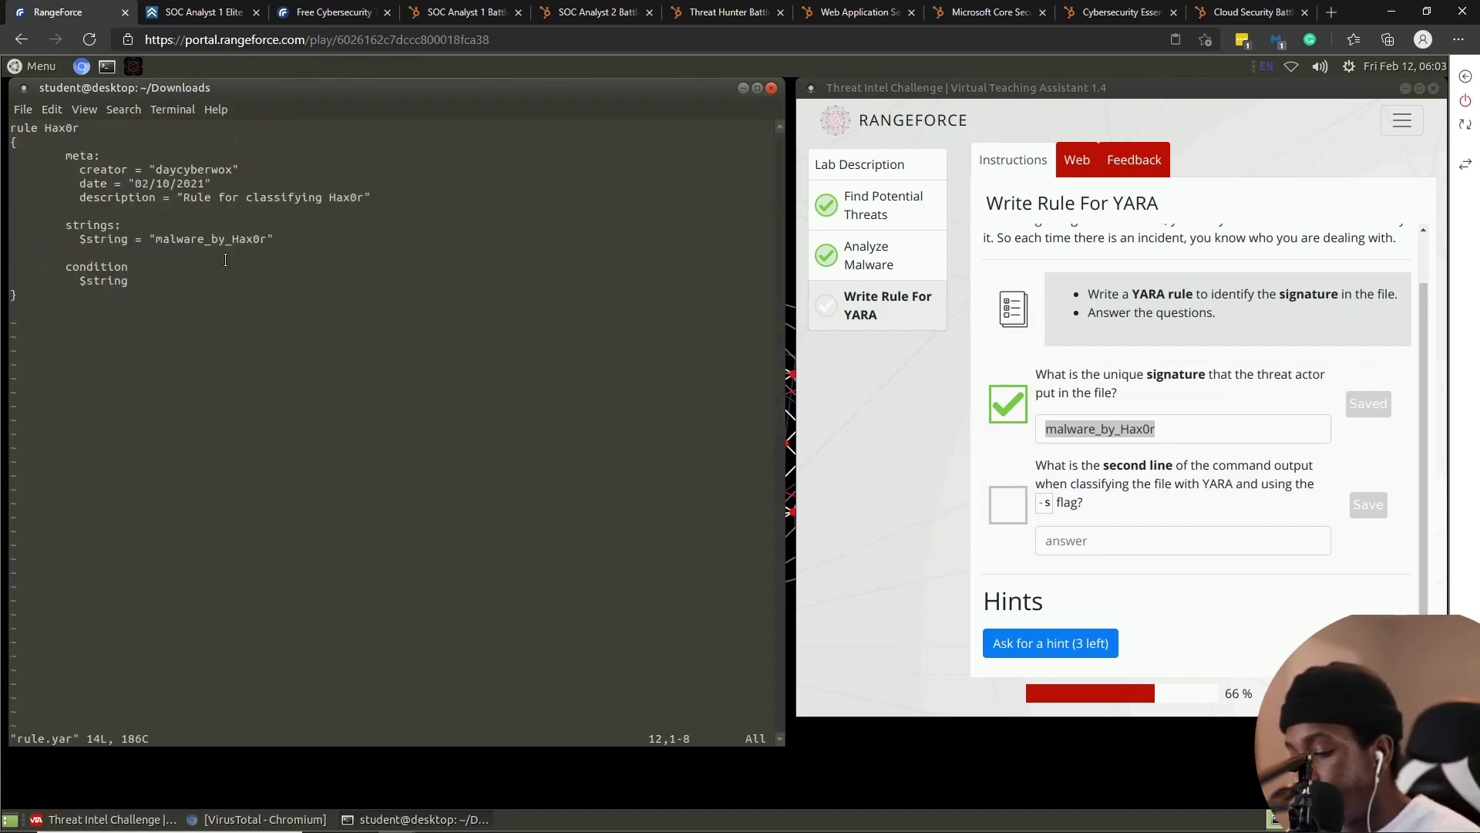
pyautogui.press('i')
pyautogui.press('Up')
pyautogui.press('Up')
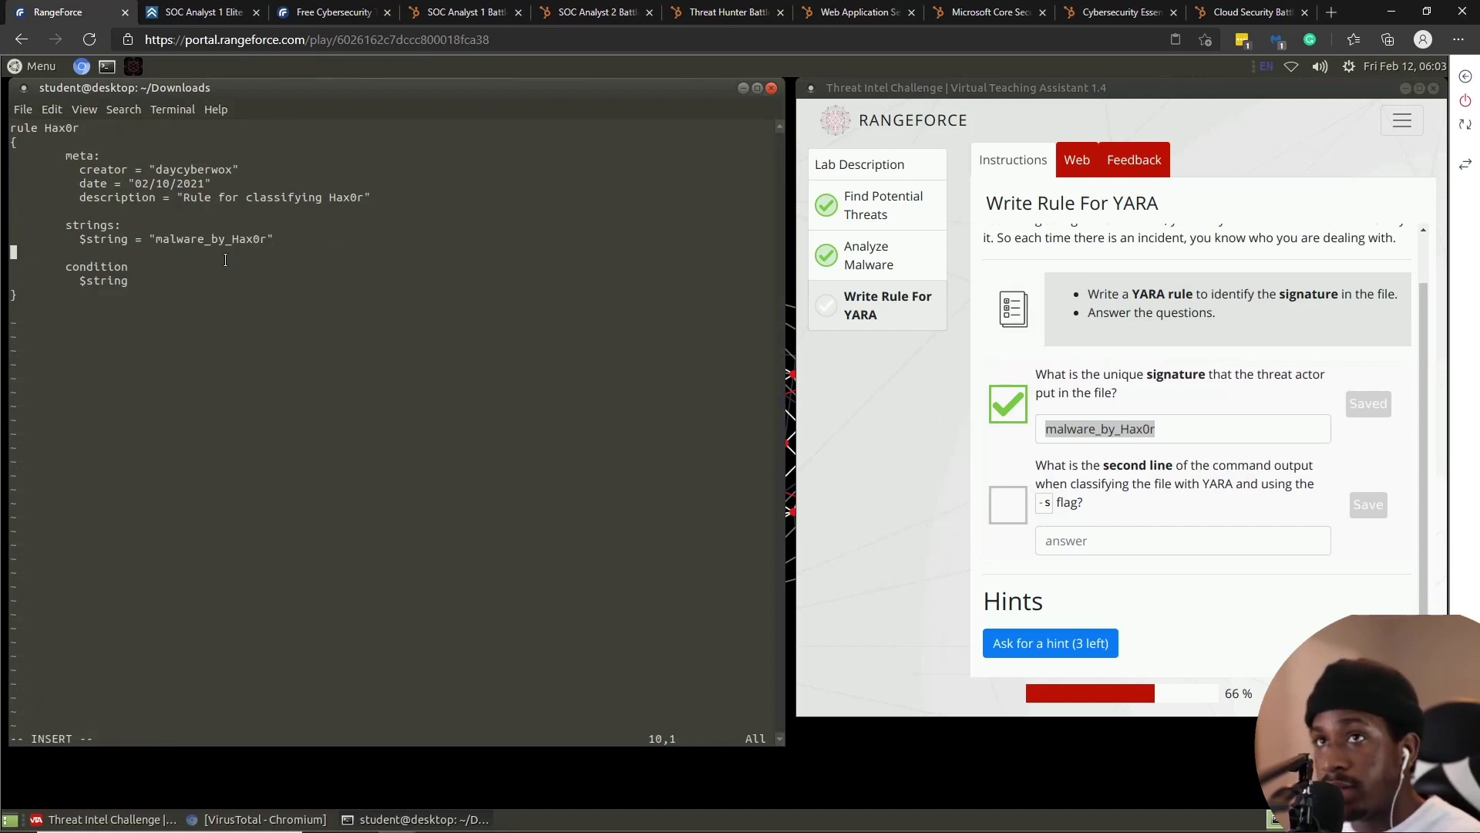
pyautogui.press('Down')
pyautogui.press('Right')
pyautogui.press('Right')
pyautogui.press('Right')
pyautogui.press('Right')
pyautogui.press('Right')
pyautogui.press('Right')
pyautogui.press('Right')
pyautogui.press('Right')
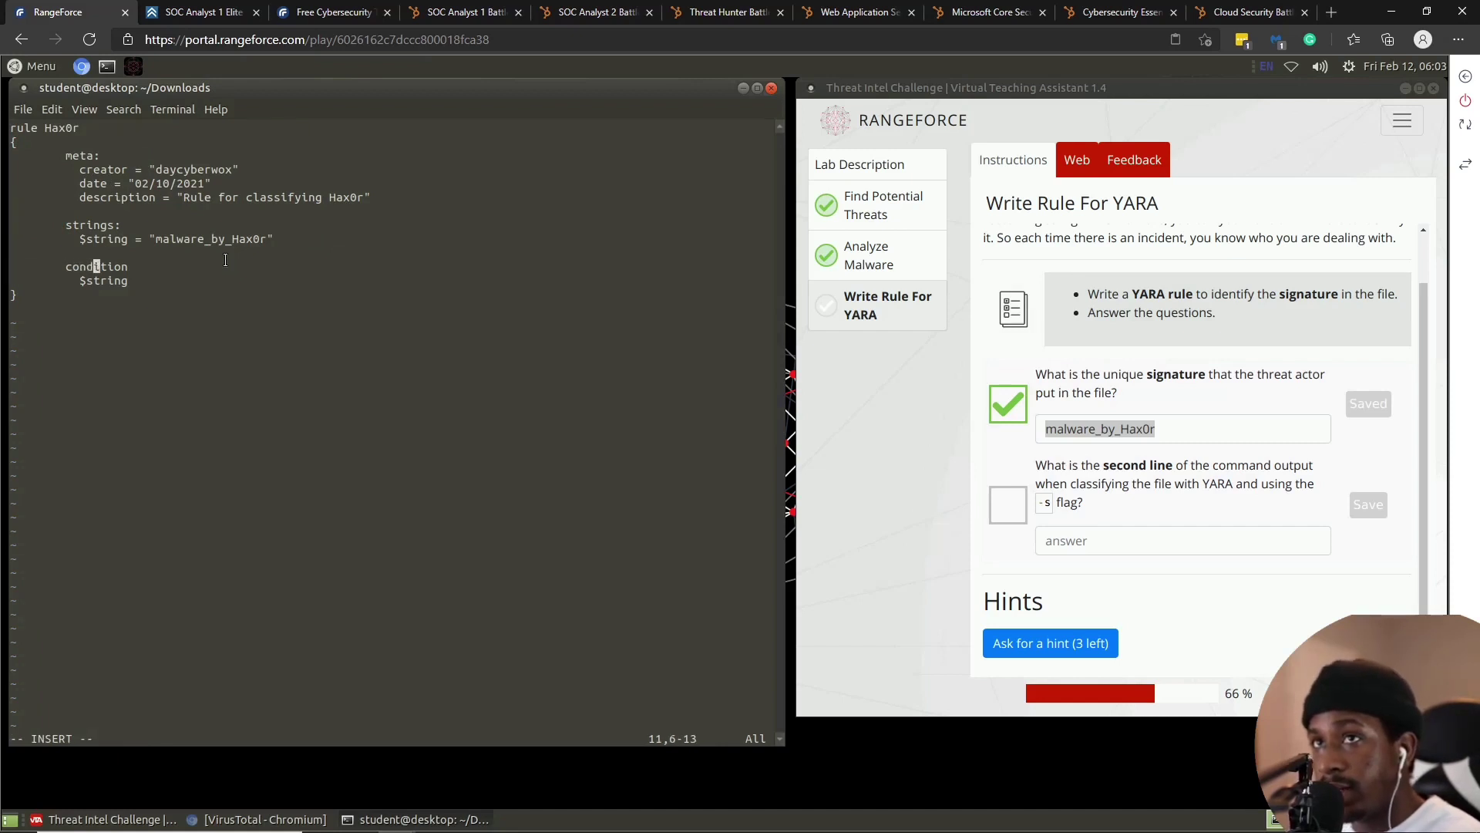
pyautogui.press('Right')
pyautogui.press('Right')
pyautogui.write(':')
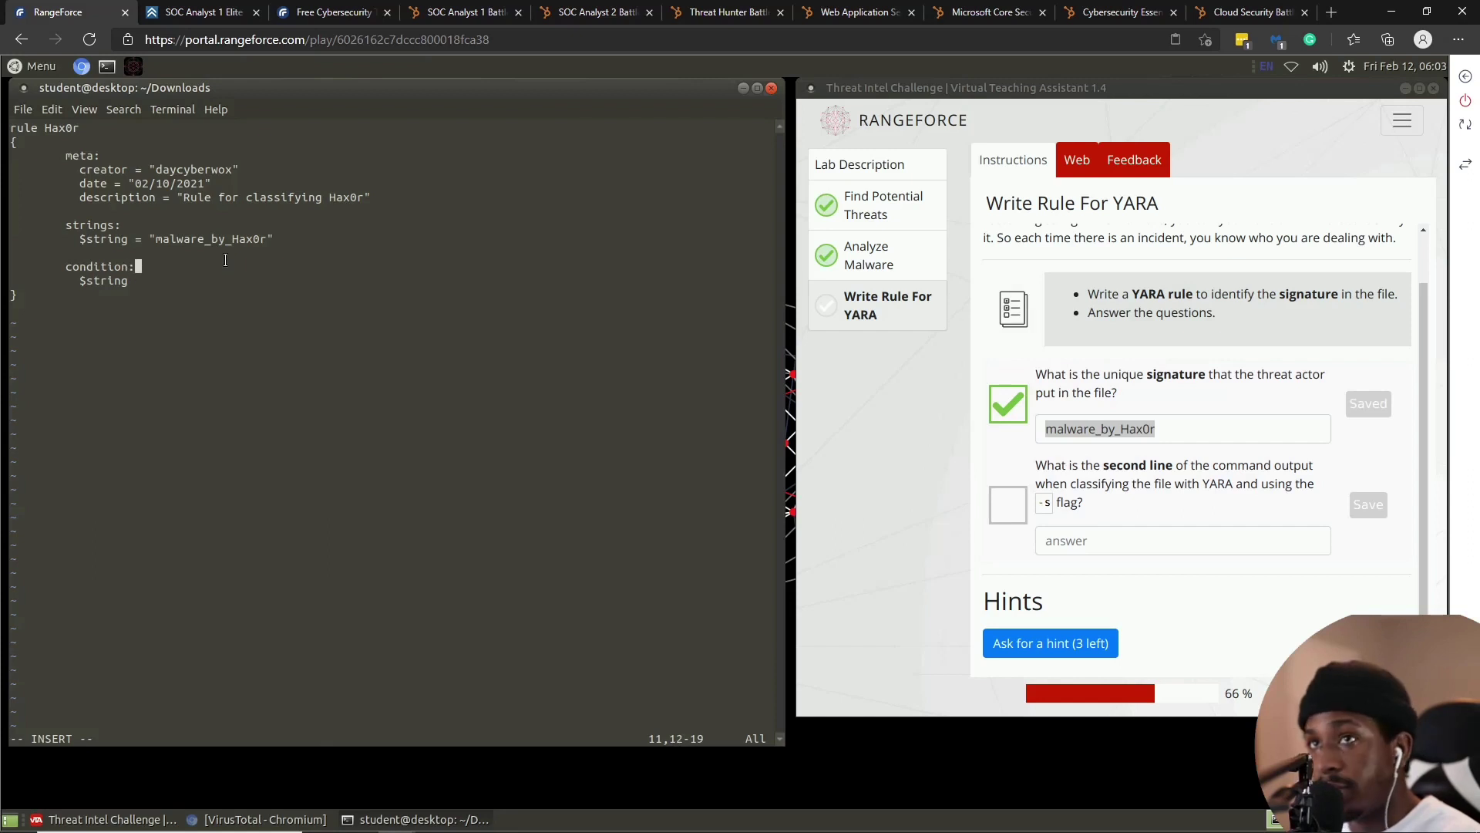
# - Save the corrected rule.yar and quit vim with :wq
pyautogui.press('Escape')
pyautogui.write(':')
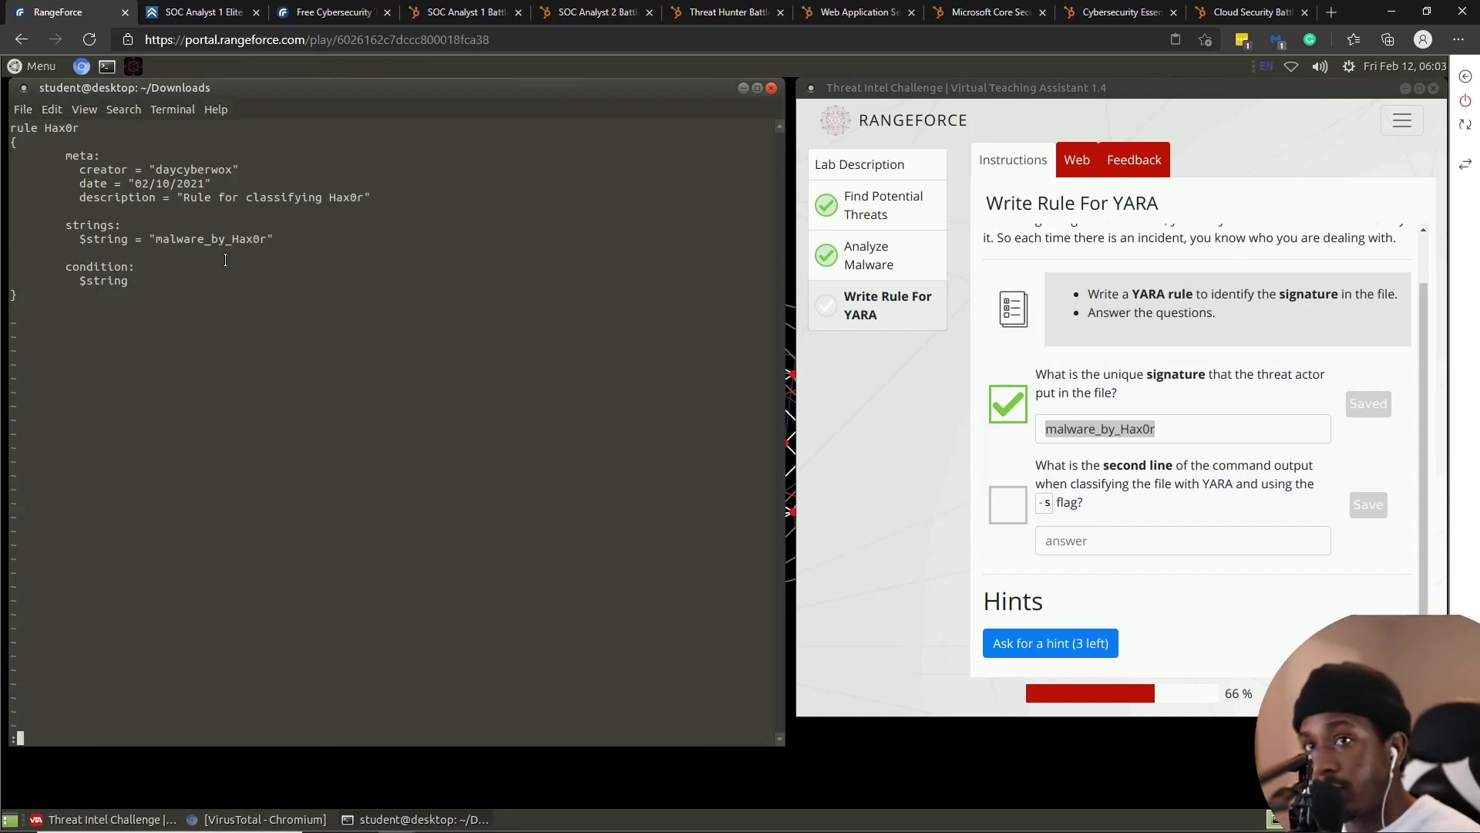
pyautogui.write('wq')
pyautogui.press('Return')
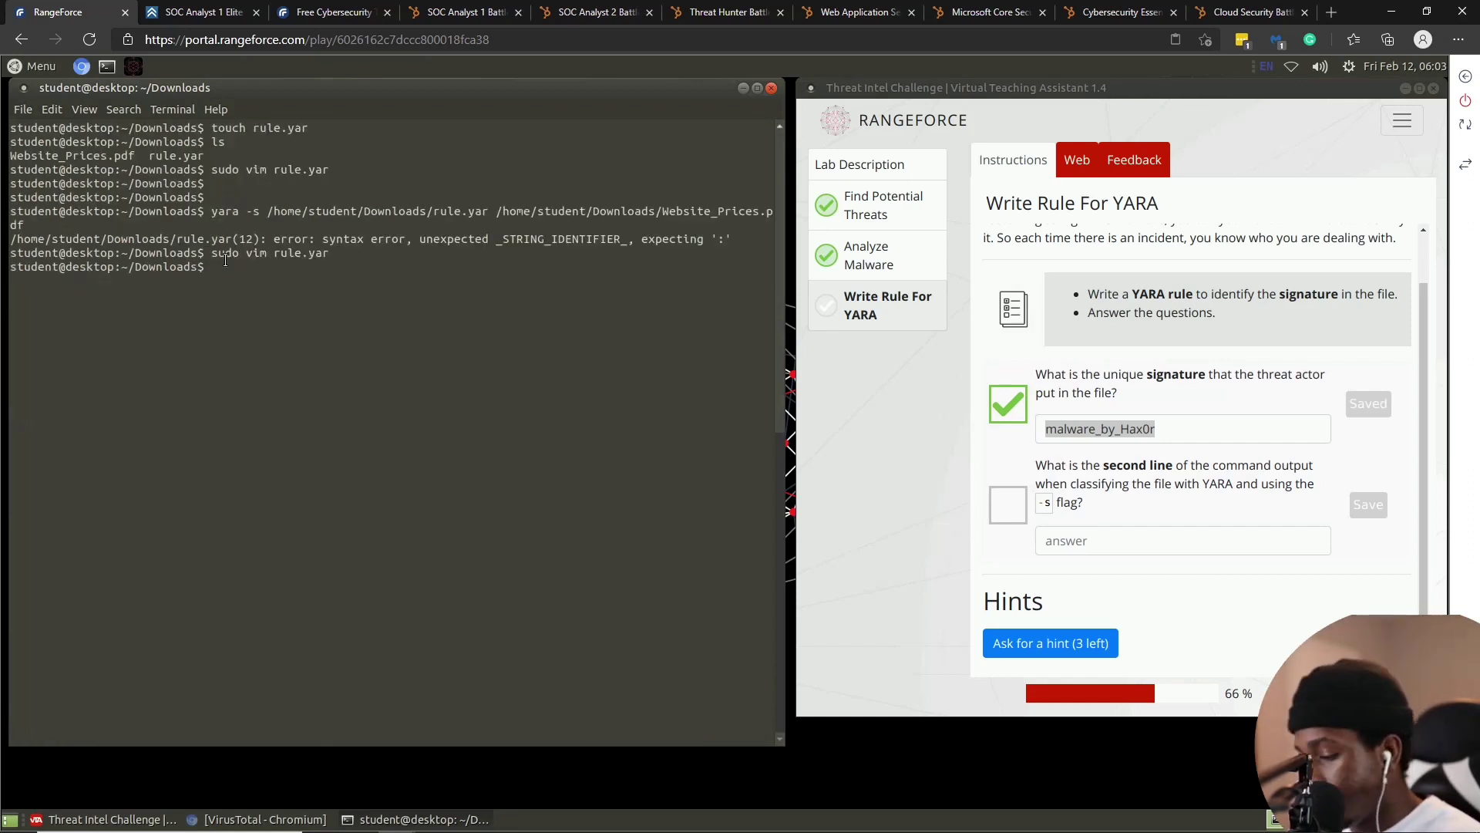
# - Rerun the earlier yara -s command with rule.yar against Website_Prices.pdf
pyautogui.press('Up')
pyautogui.press('Up')
pyautogui.press('Return')
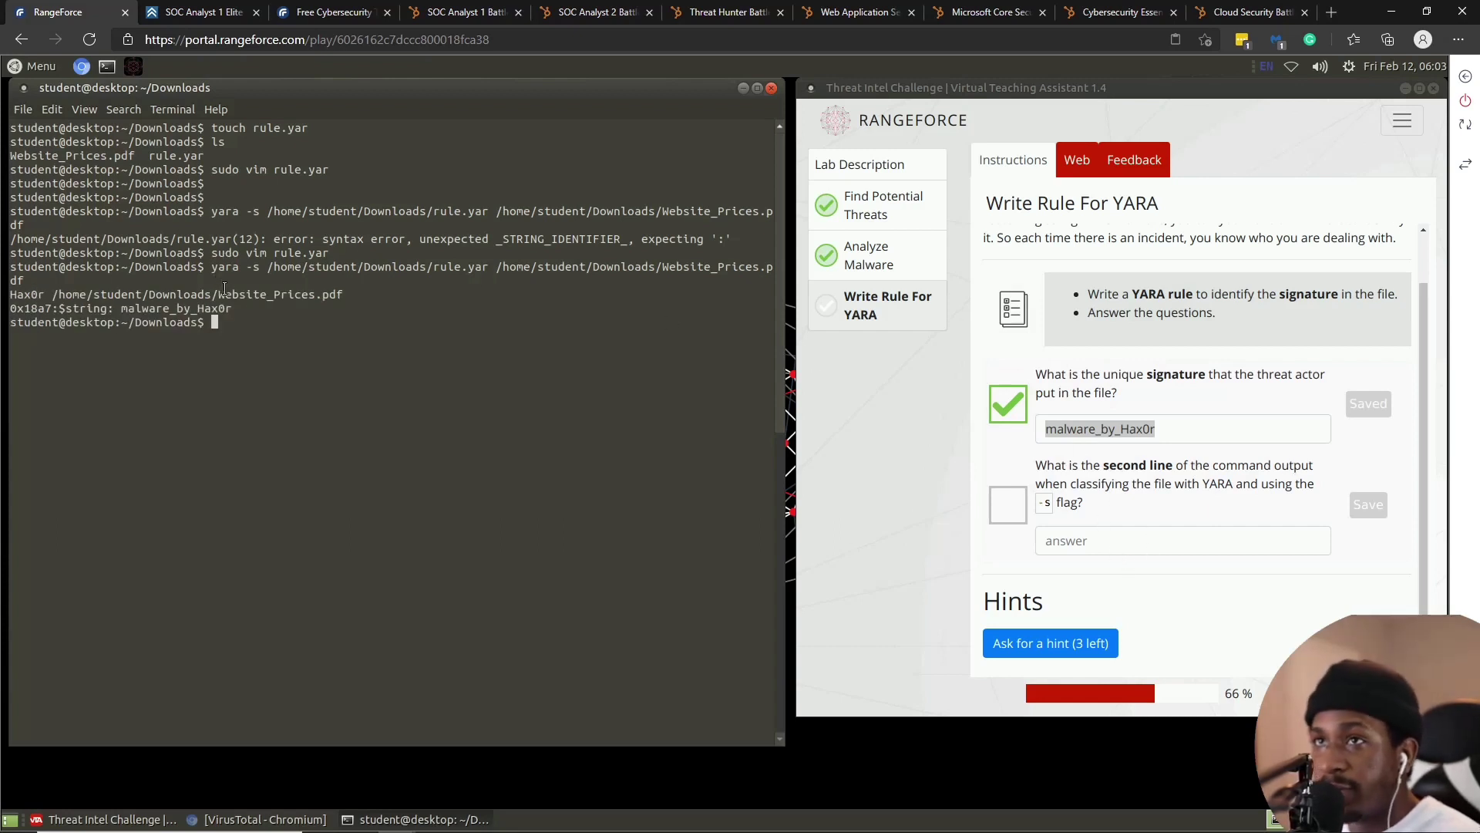
# - Copy the yara output's second line, 0x18a7:$string: malware_by_Hax0r, into the second lab question's answer and save it
pyautogui.moveTo(231, 295); pyautogui.dragTo(17, 305)
pyautogui.click(245, 302)
pyautogui.rightClick(13, 307)
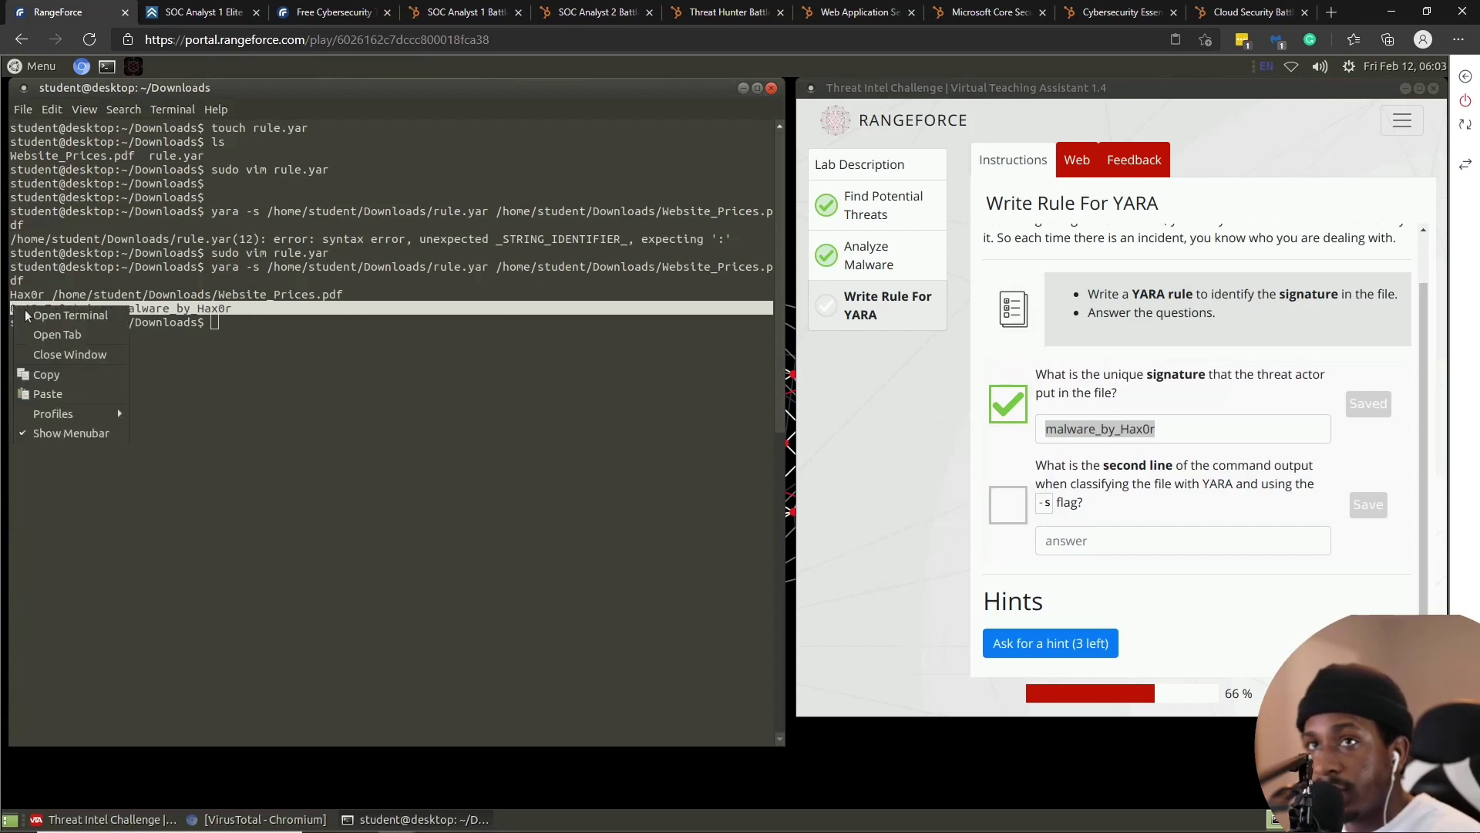
pyautogui.click(60, 373)
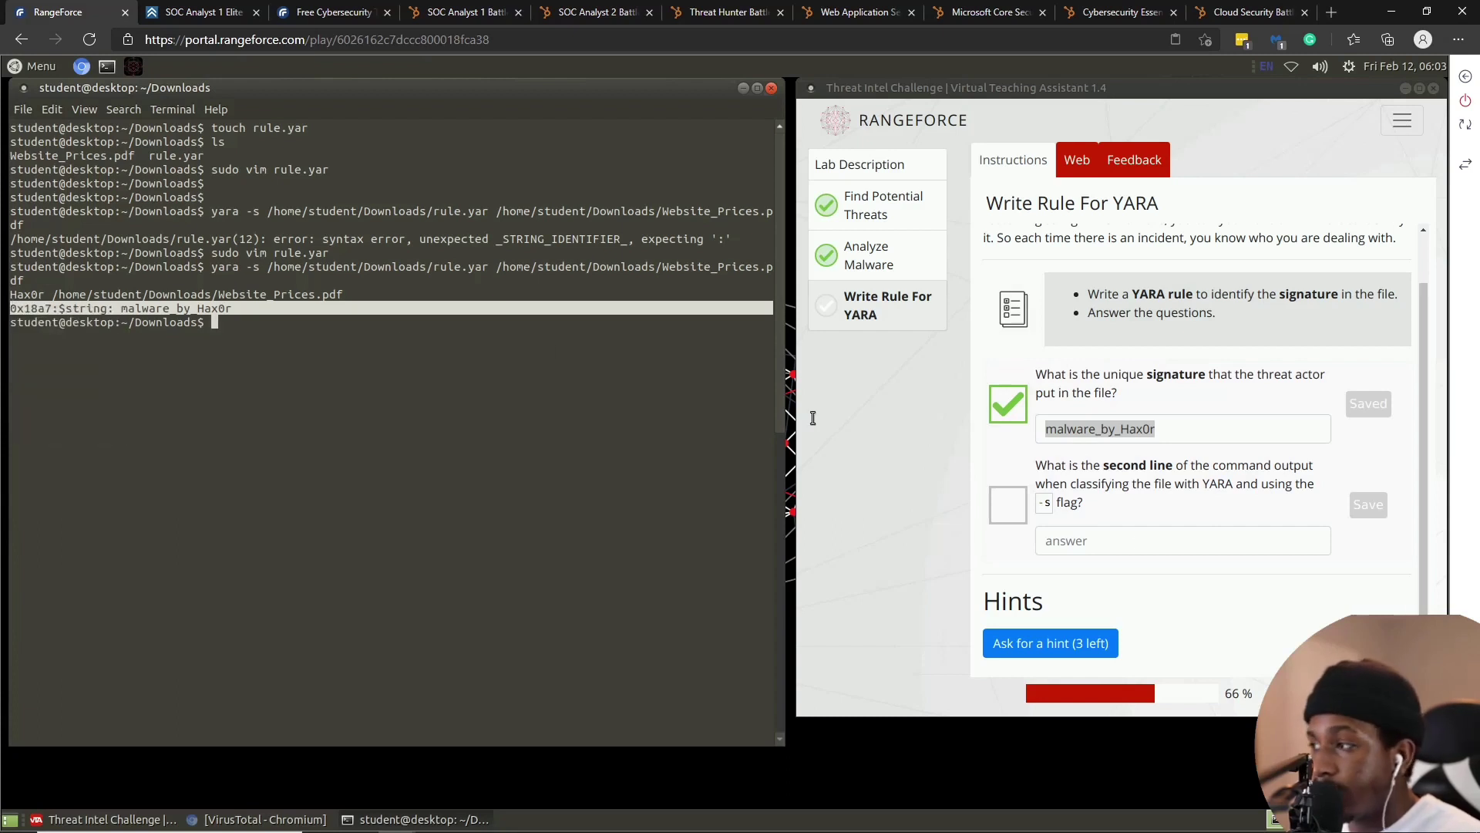
pyautogui.rightClick(1130, 532)
pyautogui.click(1195, 635)
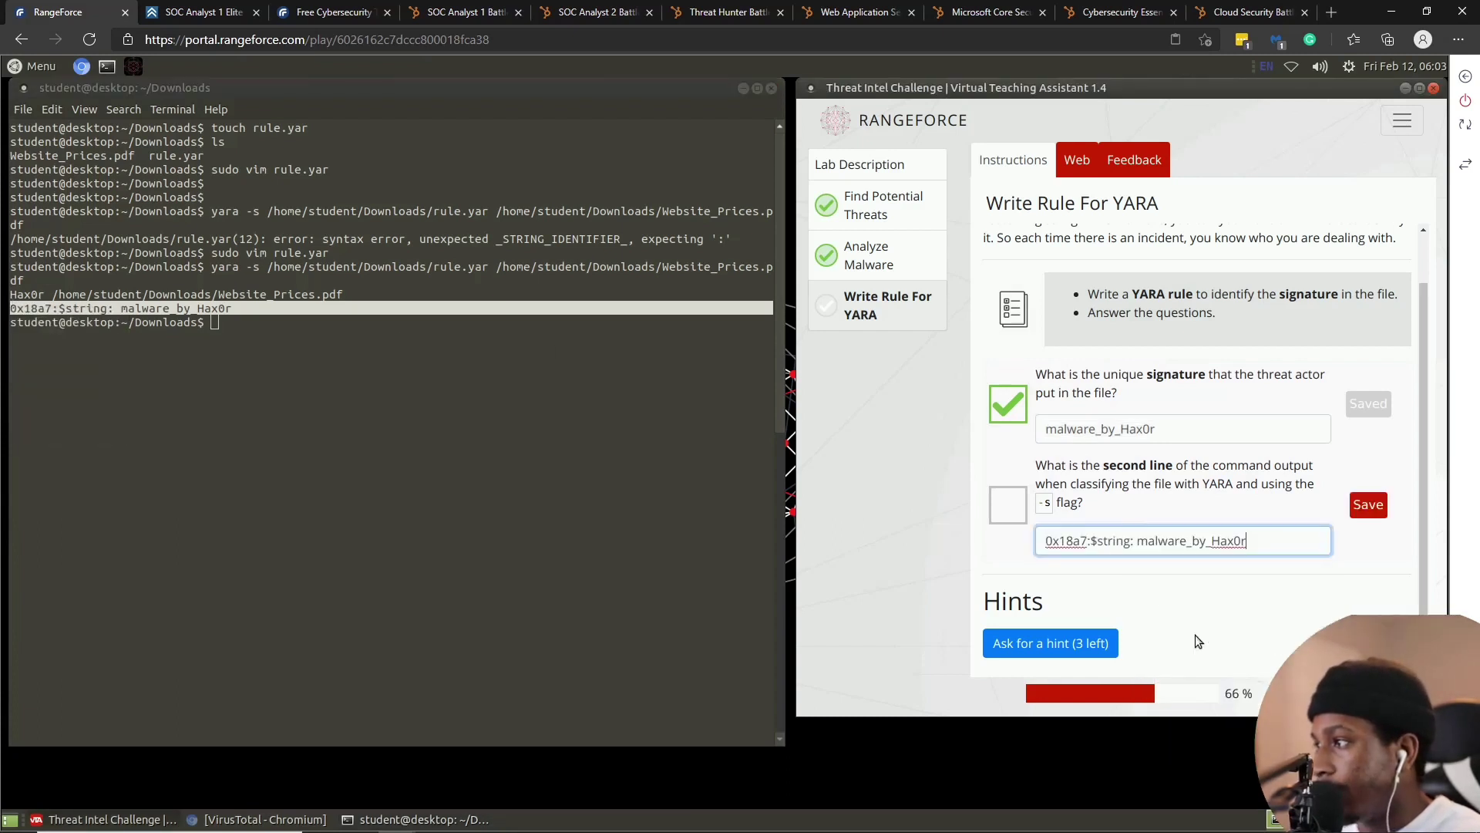
pyautogui.click(1371, 507)
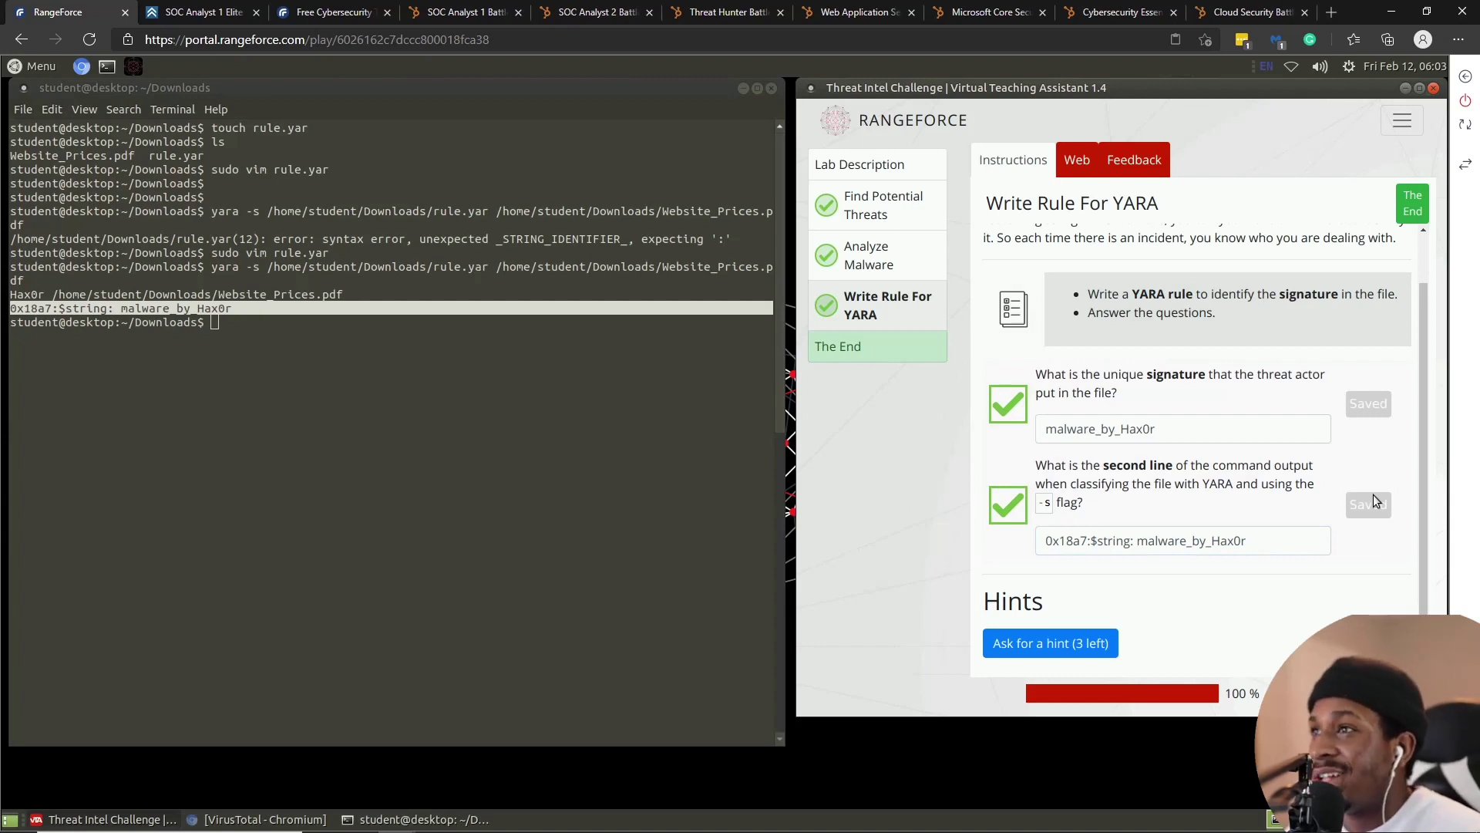
# - Rate the finished mission five stars and end the module, confirming that its machines close
pyautogui.click(737, 458)
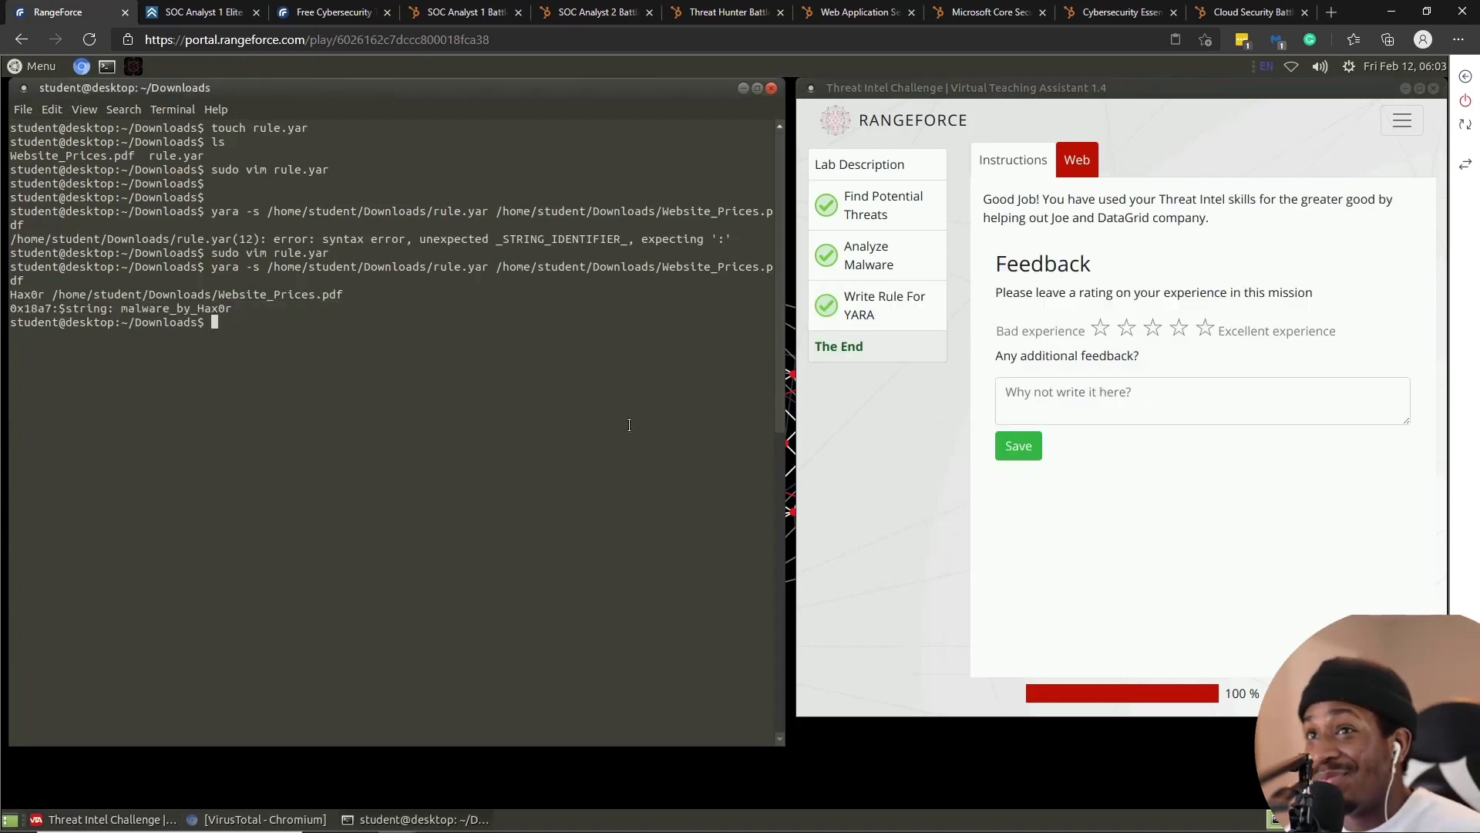
pyautogui.click(1205, 328)
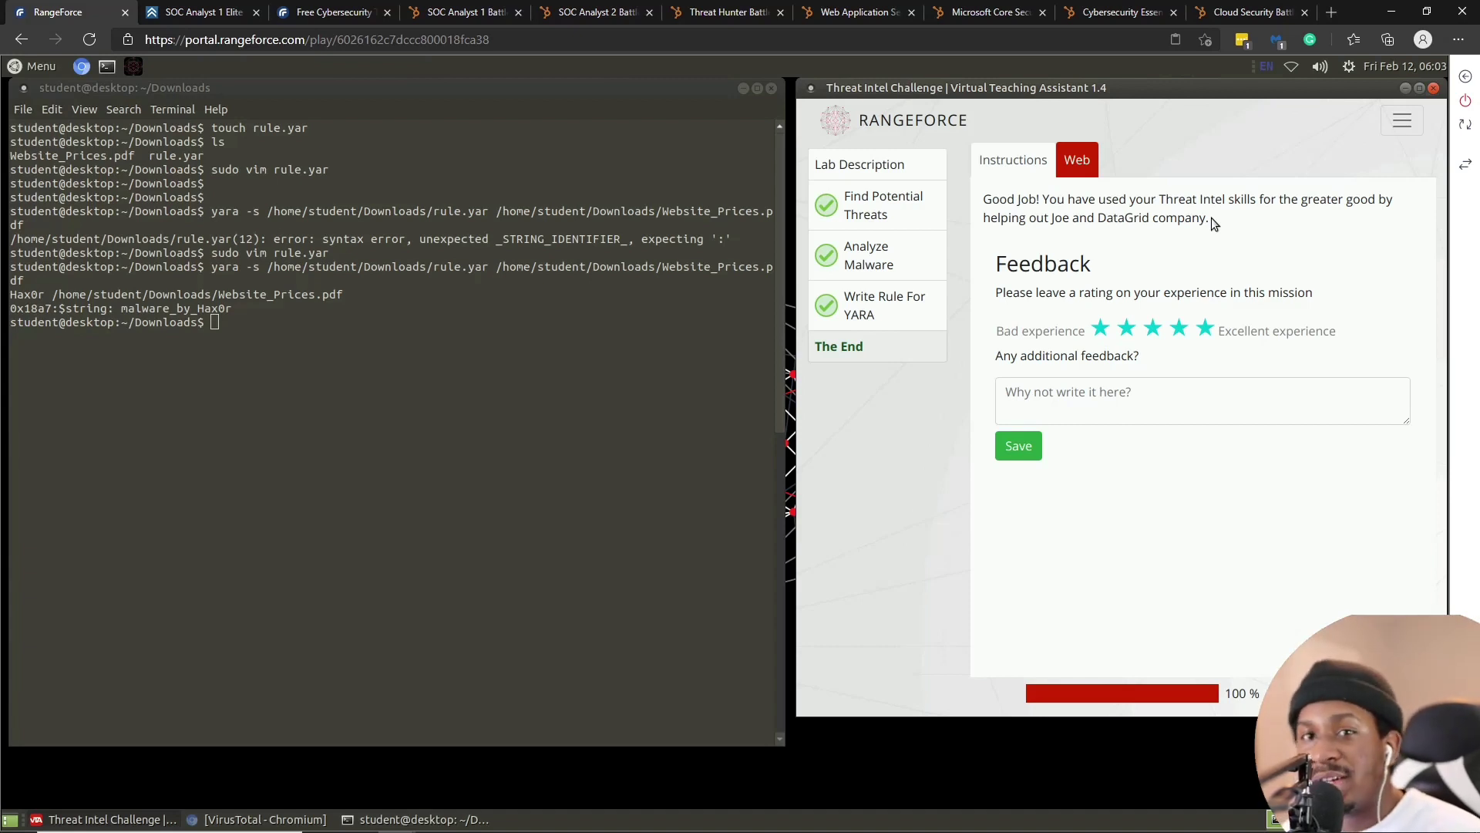
pyautogui.click(1465, 100)
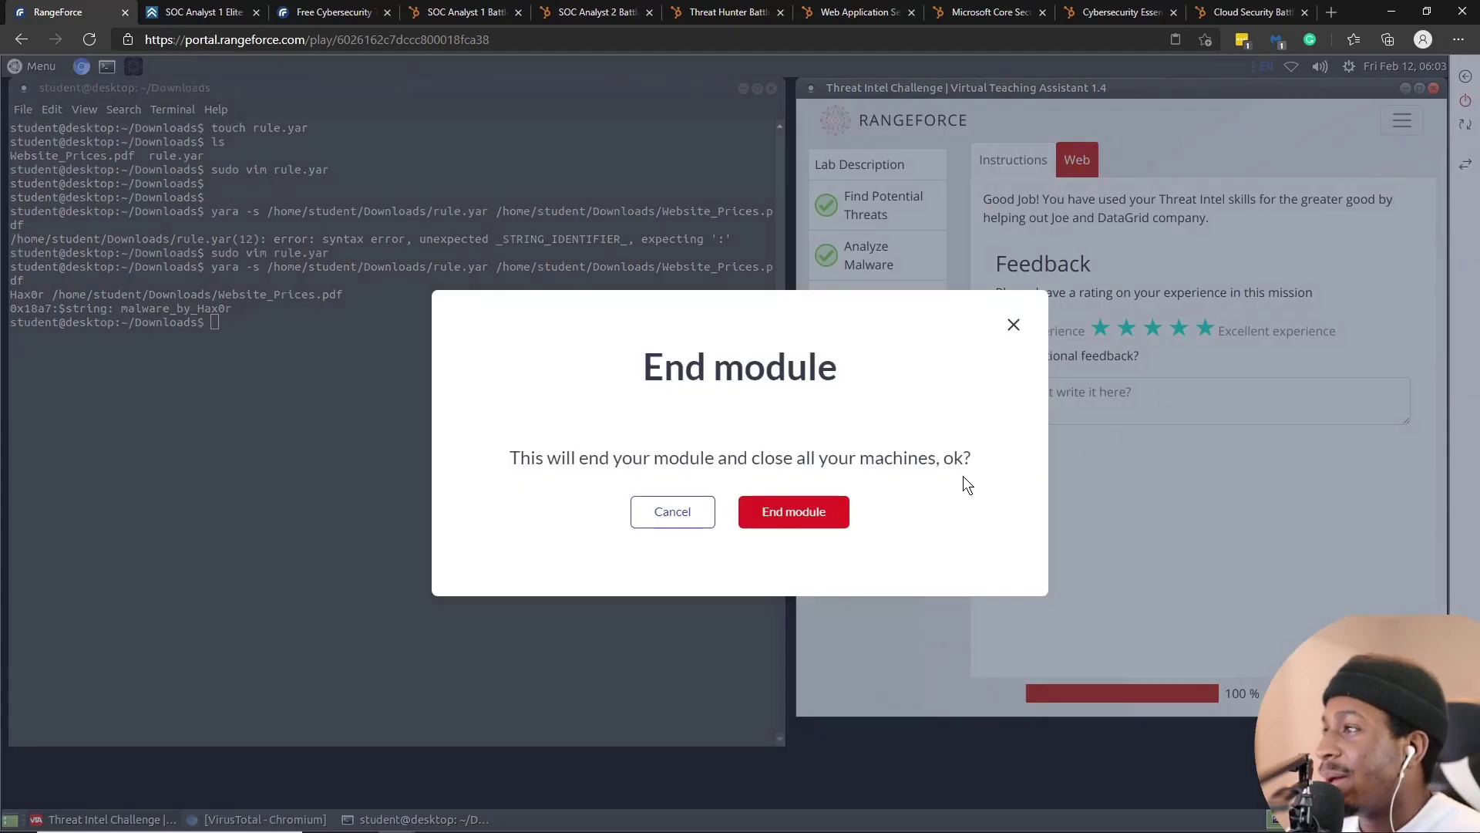
pyautogui.click(830, 512)
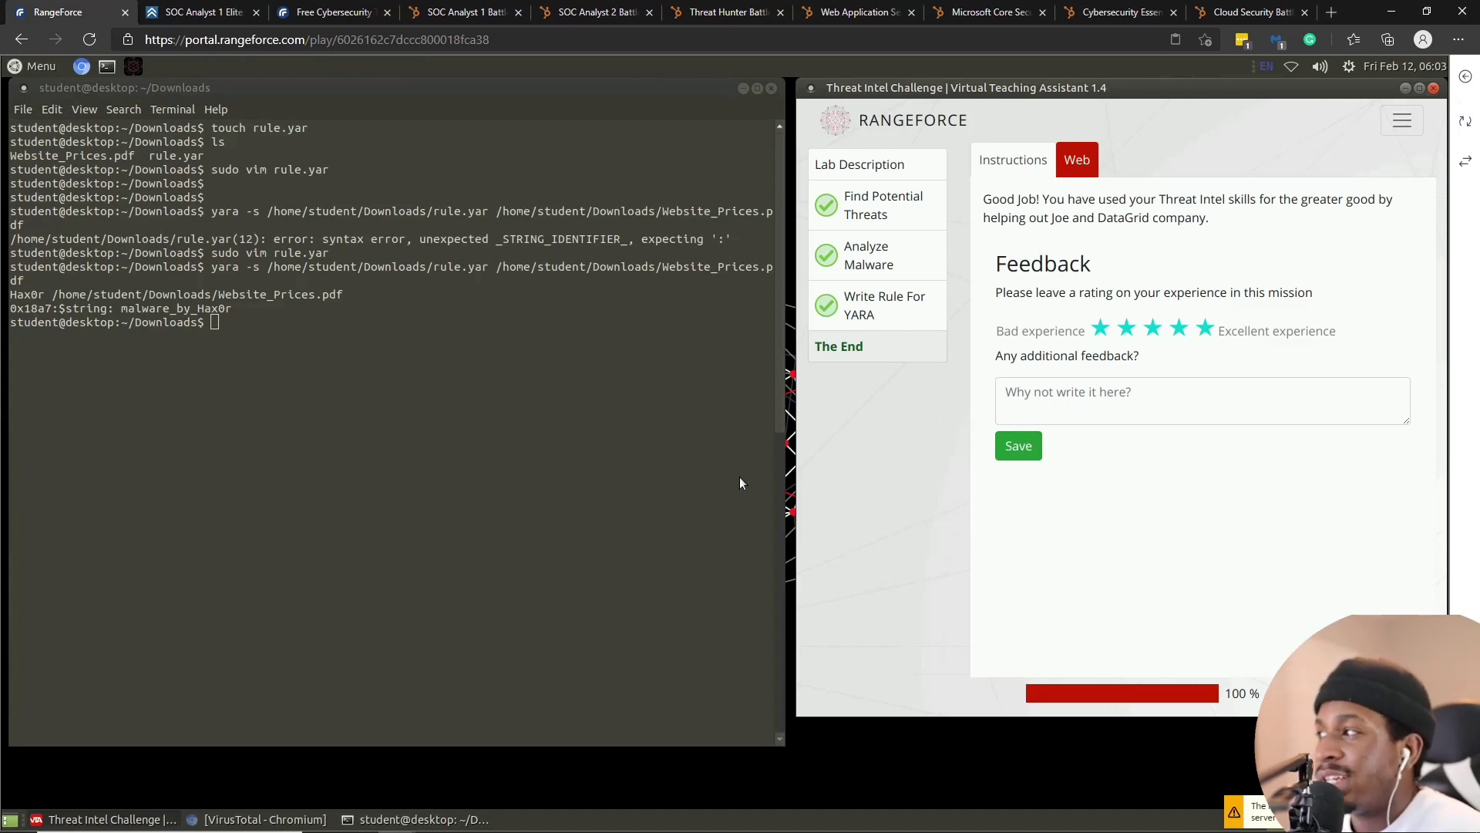
# - Switch to the open Acclaim page for the SOC Analyst 1 Elite badge
pyautogui.click(1039, 817)
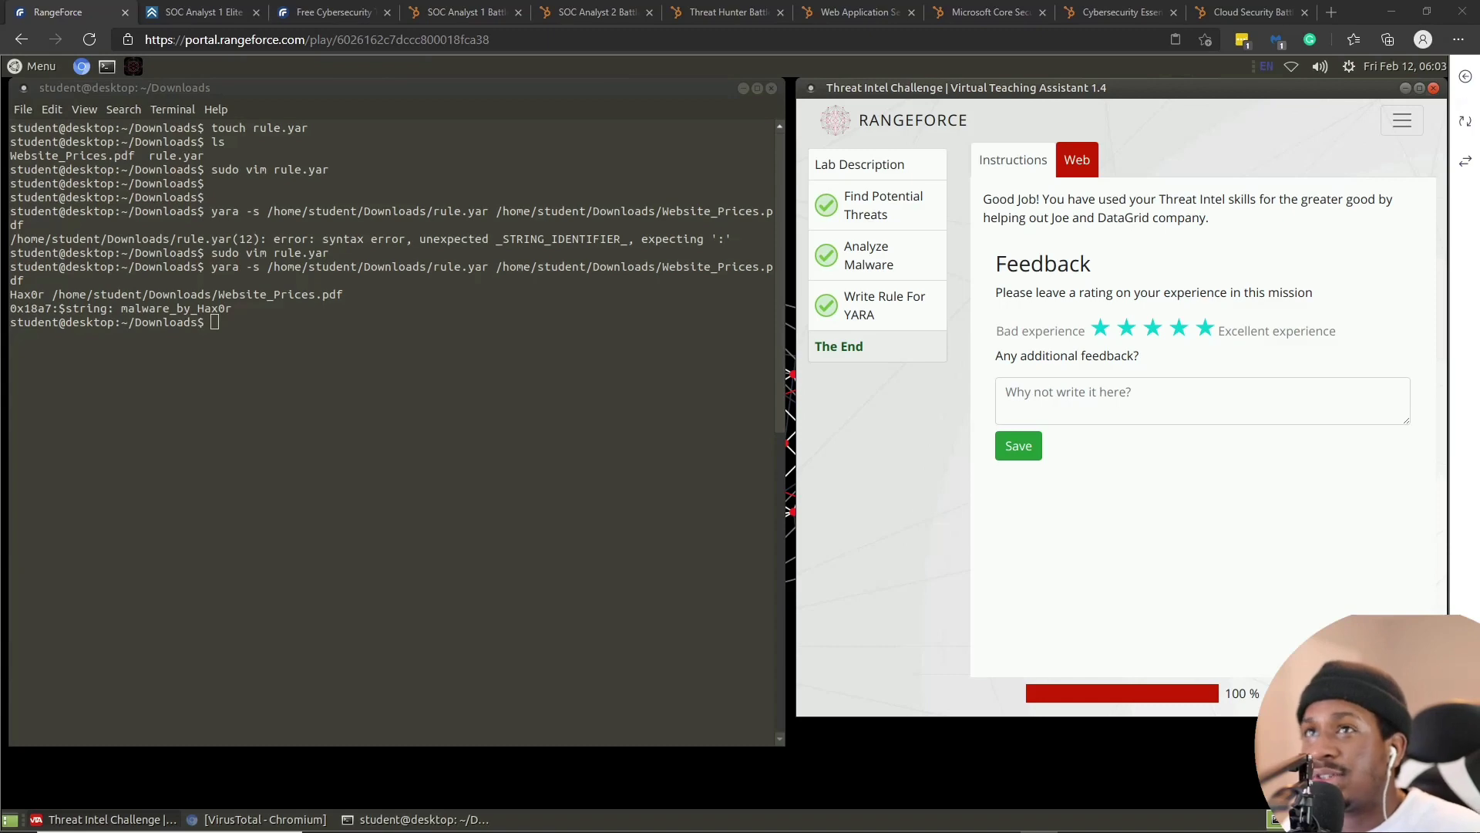
pyautogui.click(202, 11)
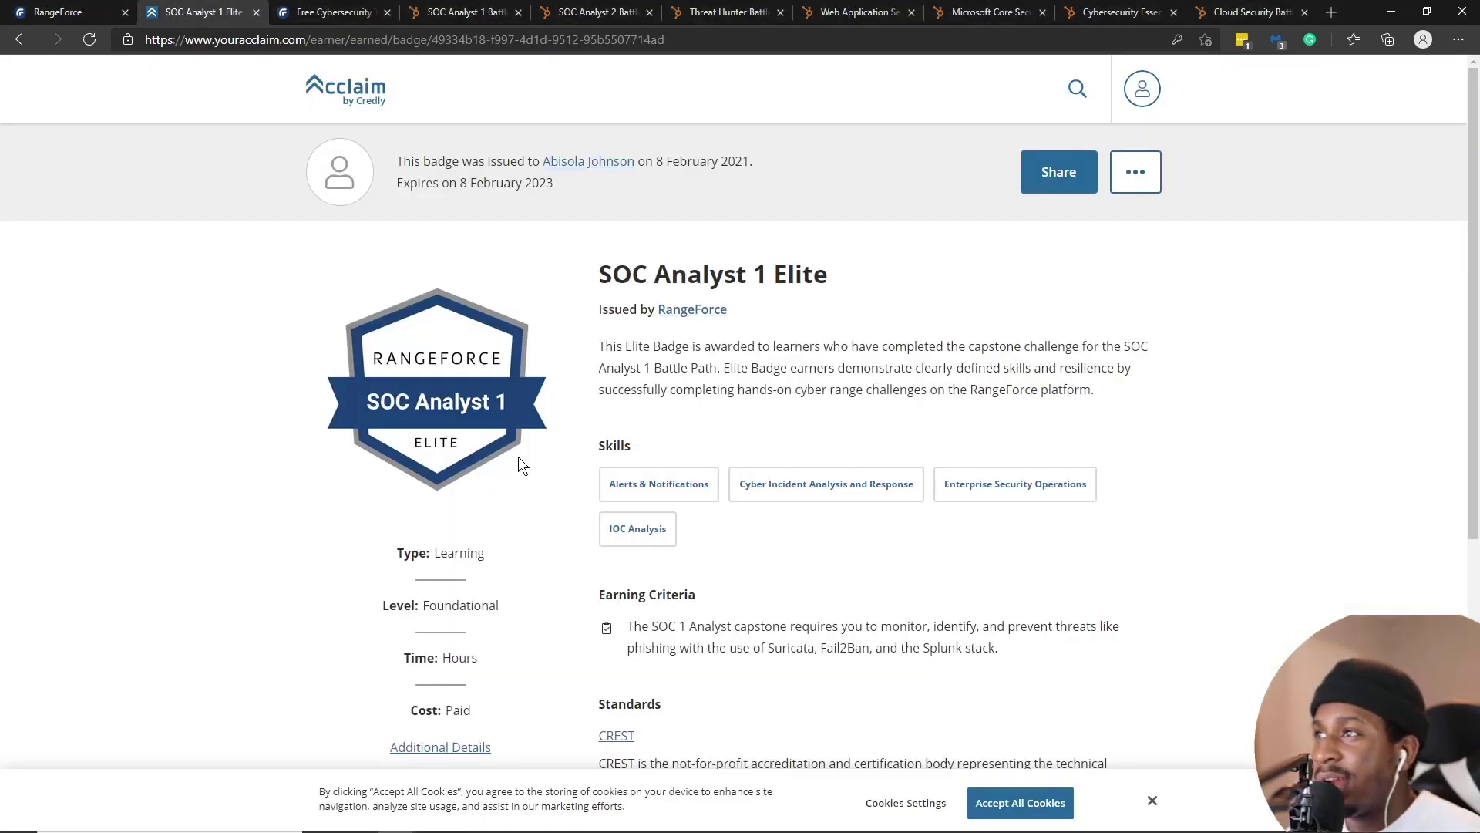
# - Look over the free Community Edition training page and the SOC Analyst 1 and SOC Analyst 2 Battle Path data sheets
pyautogui.click(434, 15)
pyautogui.click(308, 12)
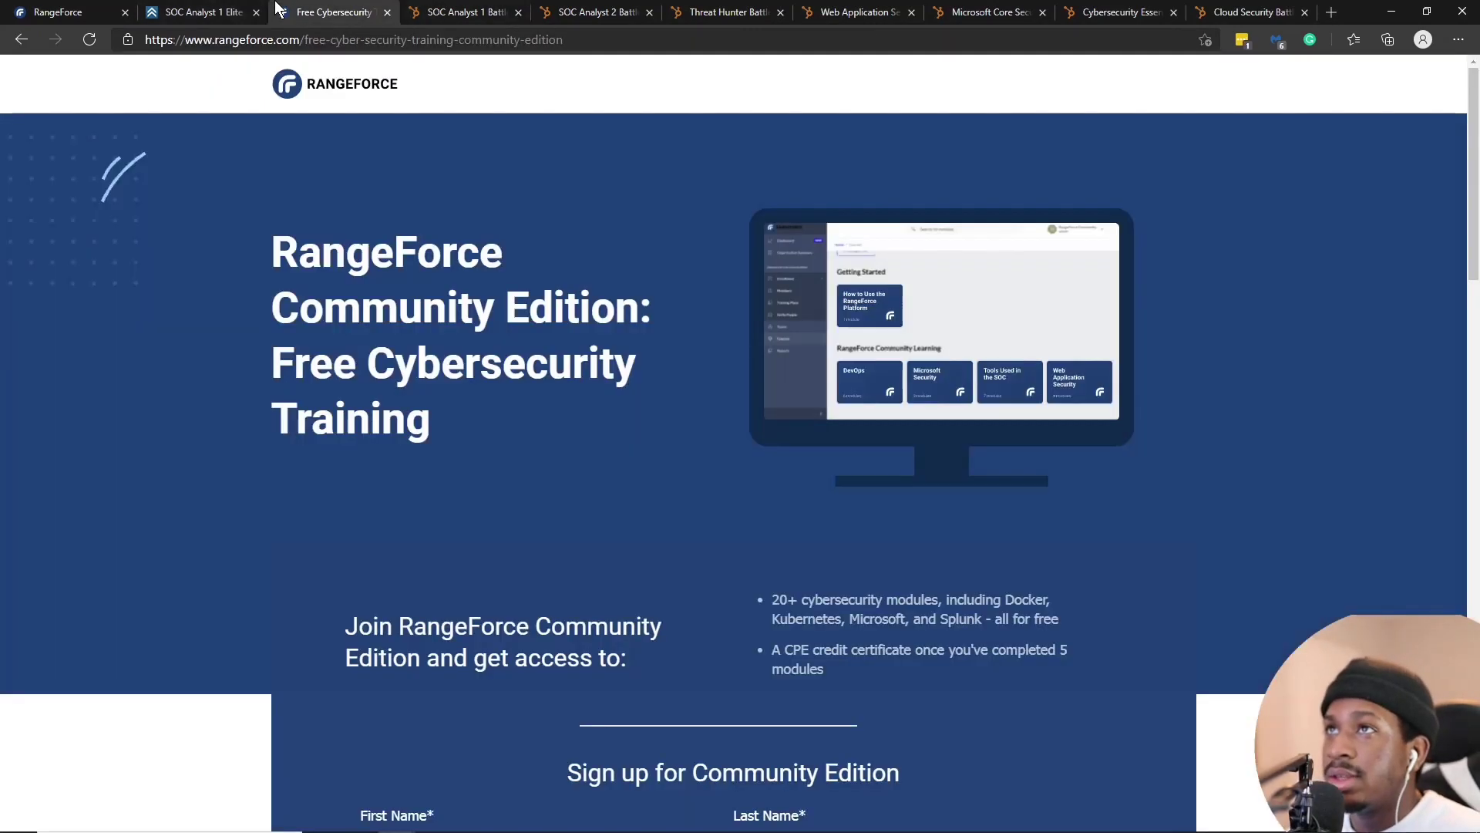
pyautogui.click(448, 11)
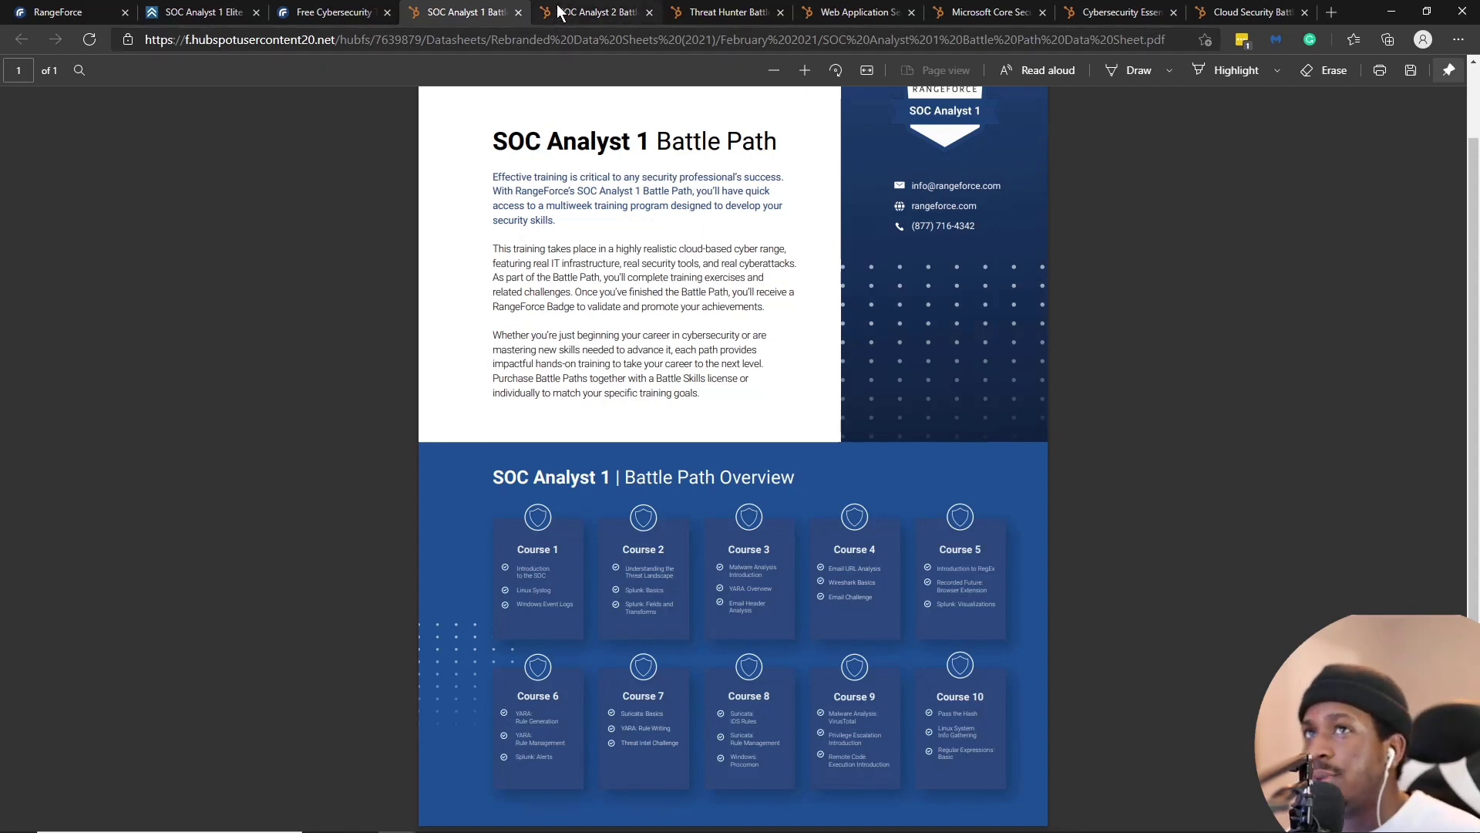
pyautogui.click(597, 12)
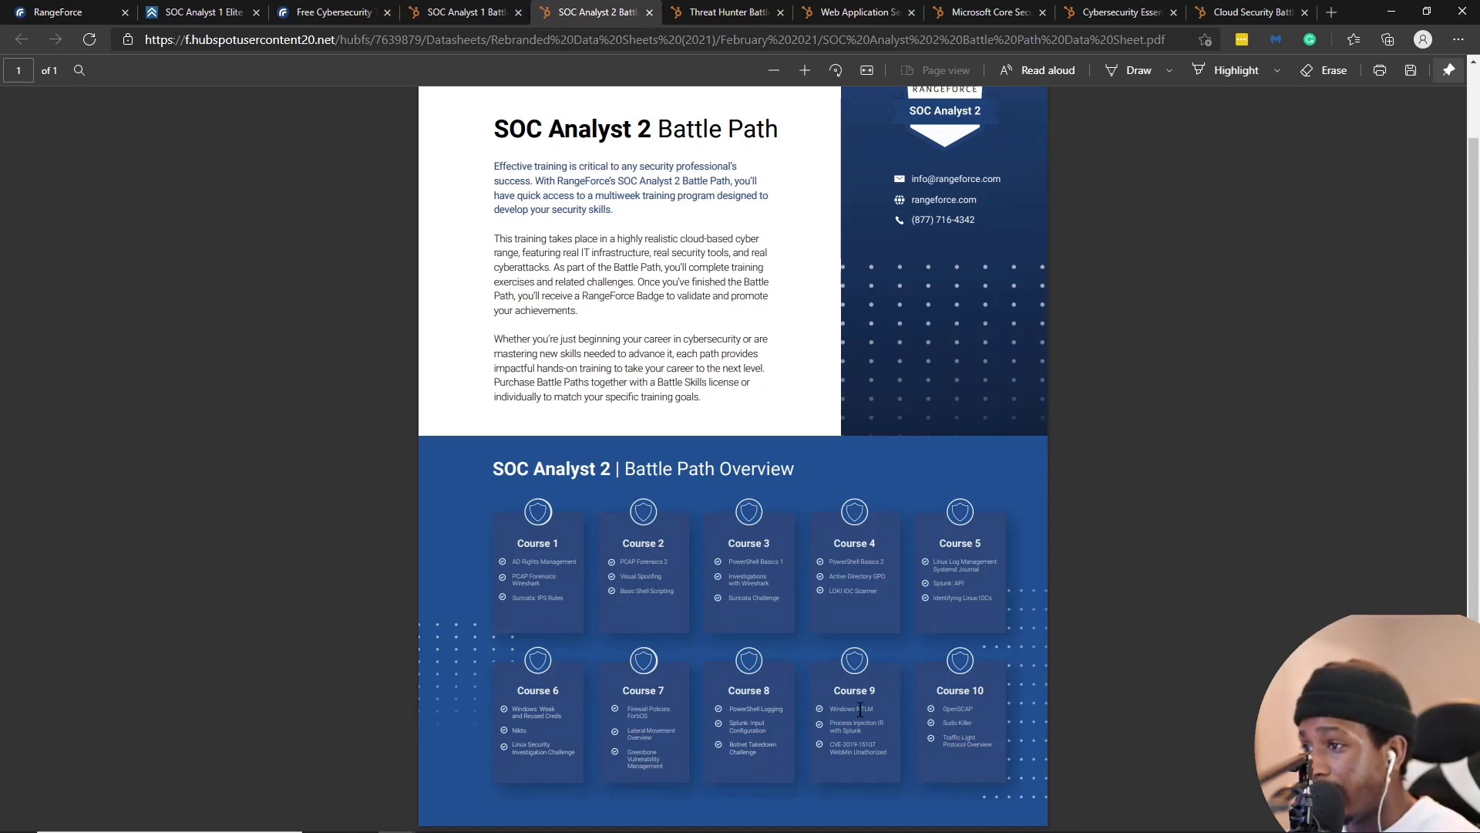
# - View the Threat Hunter, Web Application Security, Microsoft Core Security, Cybersecurity Essentials and Cloud Security data sheets, and return to the SOC 1 - Course 7 page
pyautogui.click(701, 30)
pyautogui.click(709, 15)
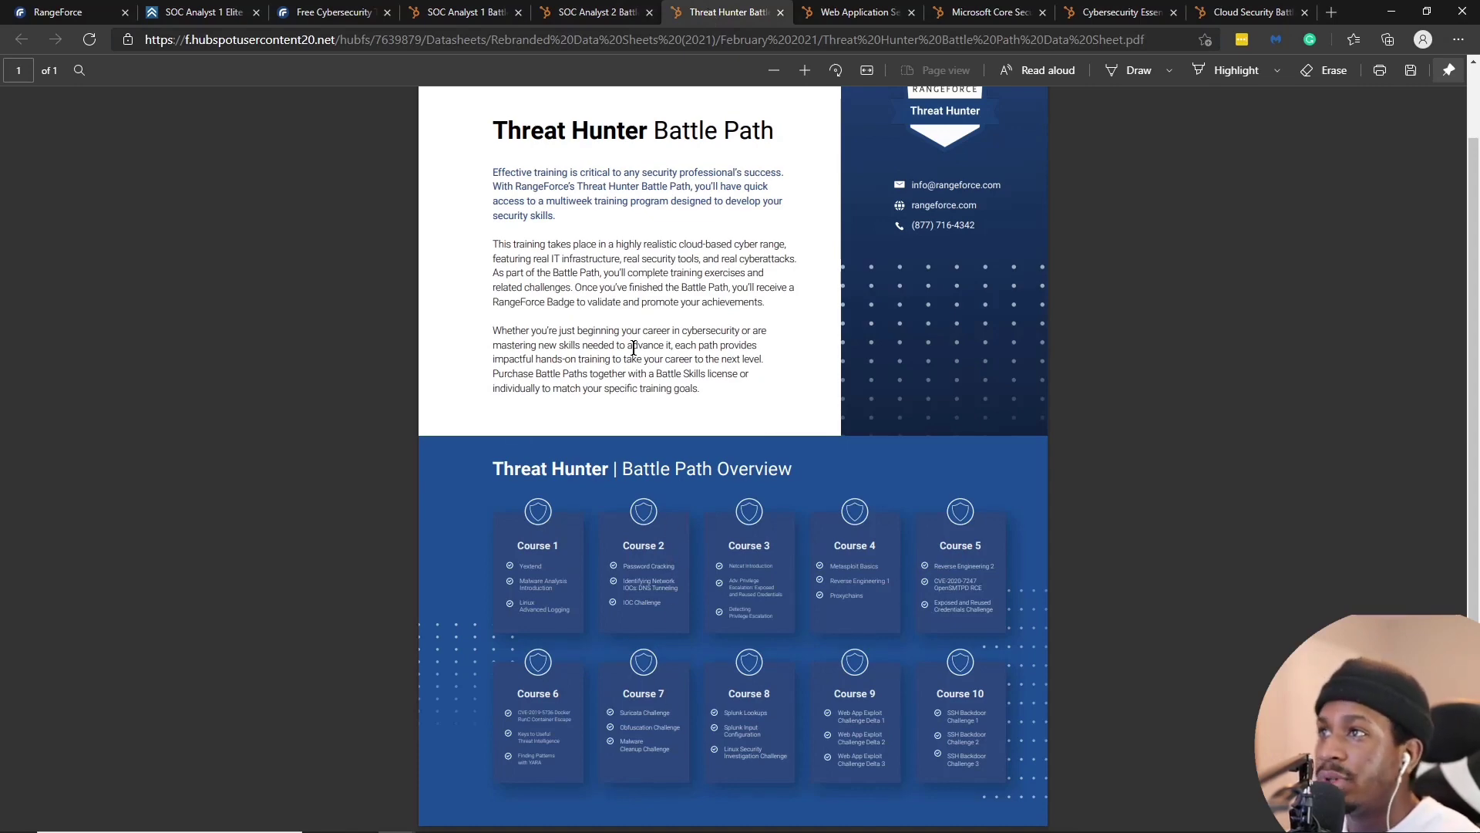
pyautogui.click(839, 9)
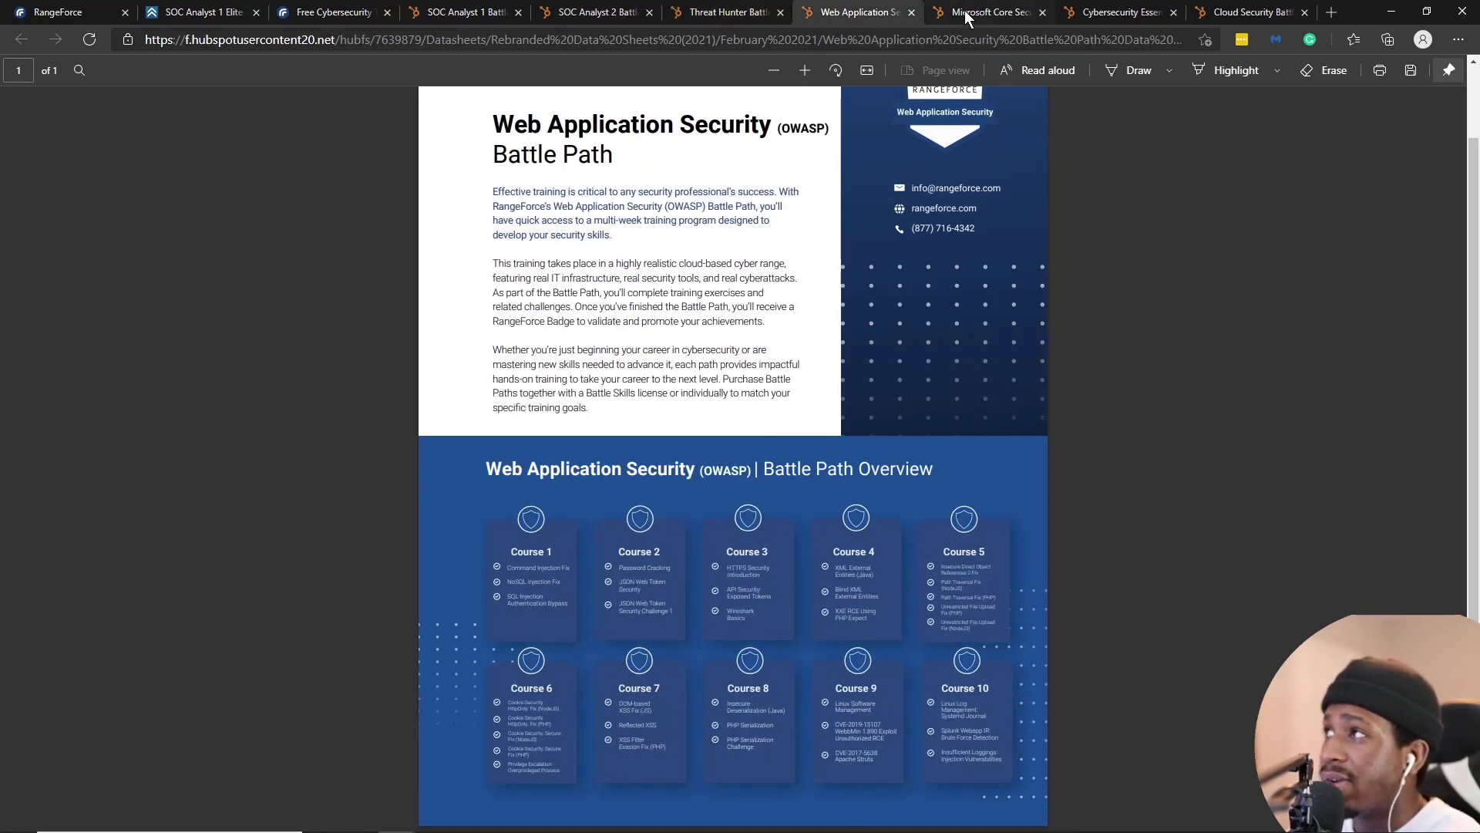
pyautogui.click(964, 11)
pyautogui.click(1165, 9)
pyautogui.click(1261, 11)
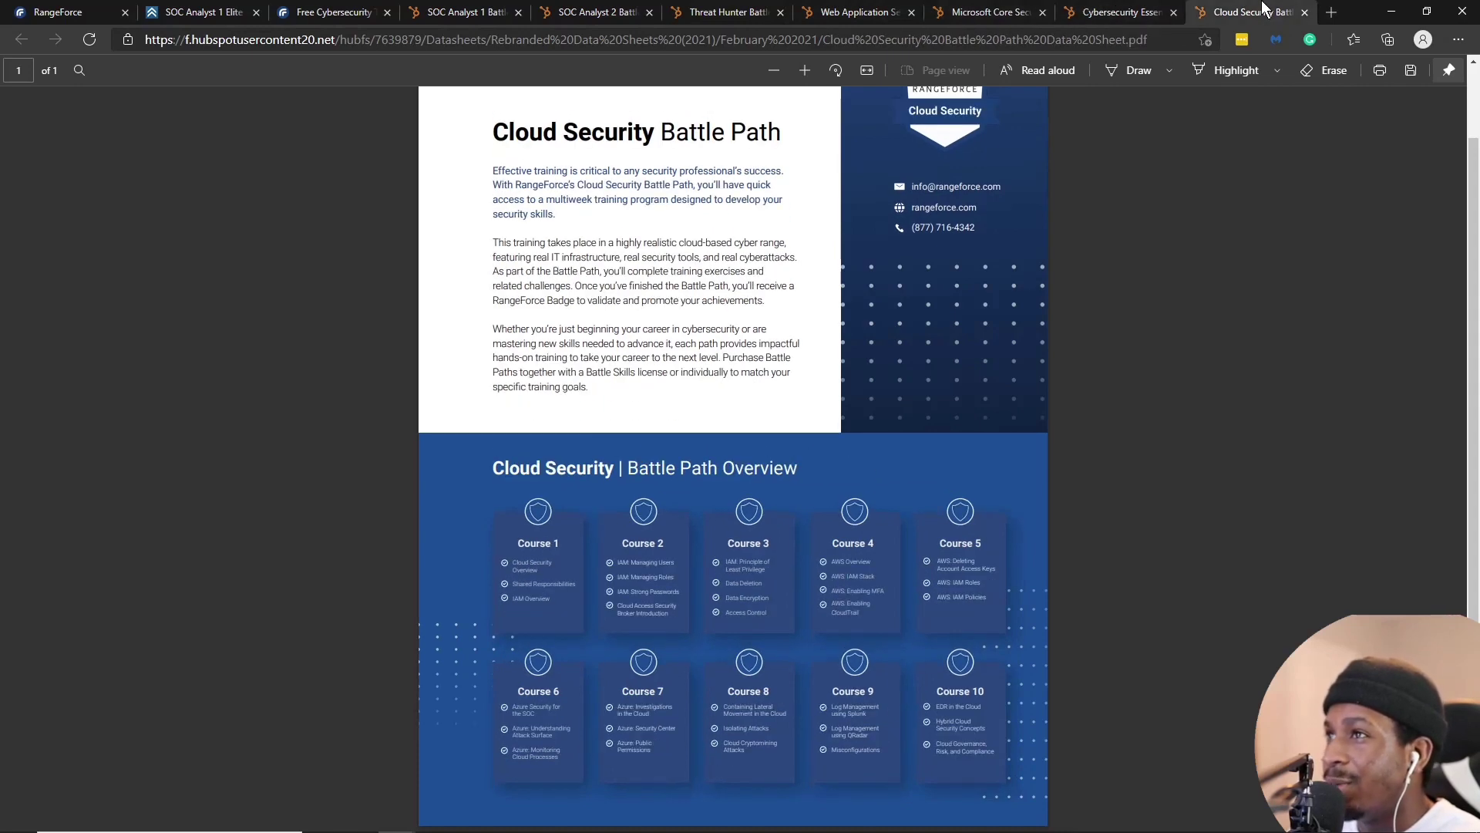
pyautogui.click(70, 11)
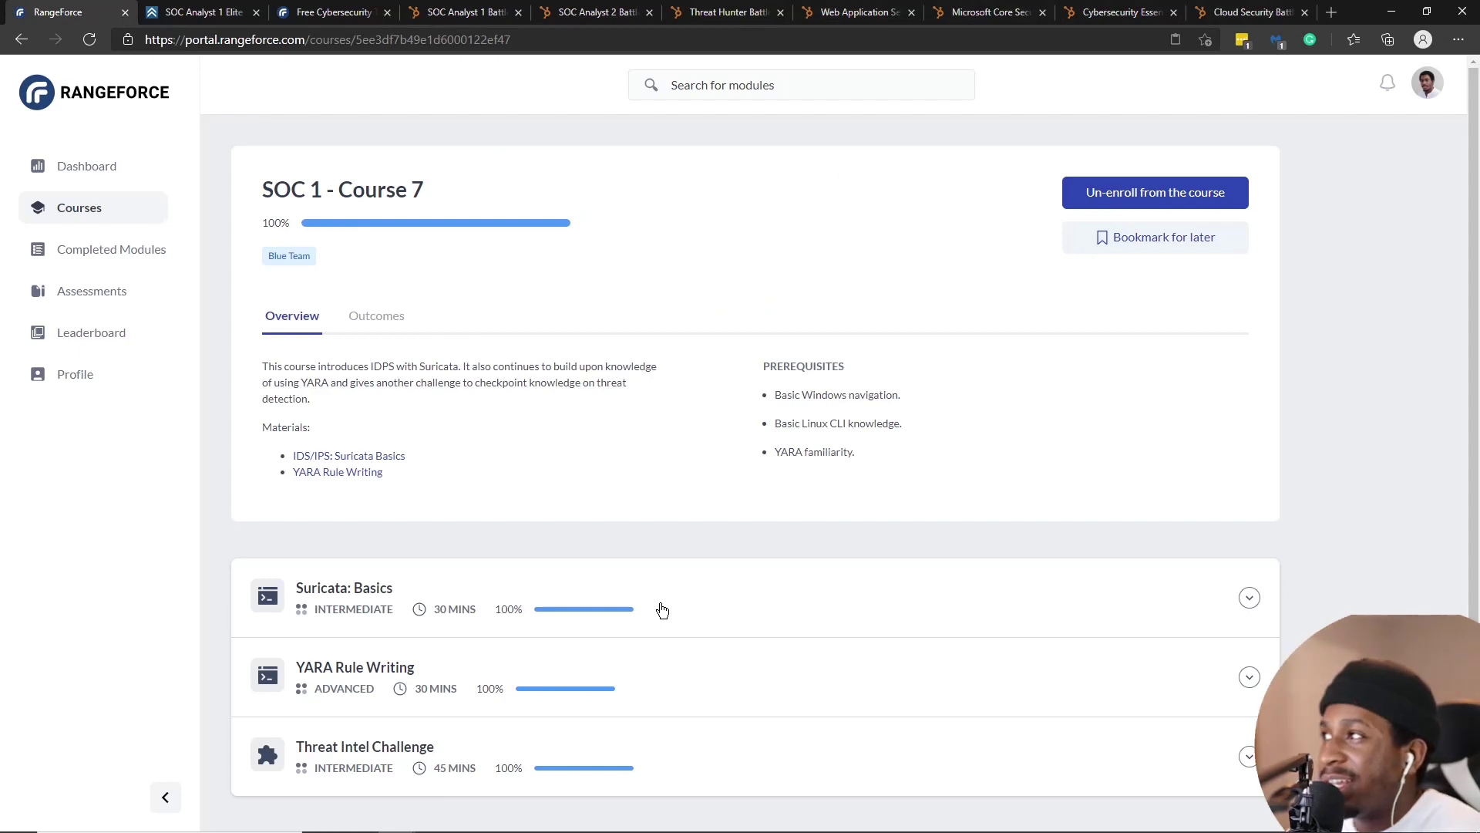